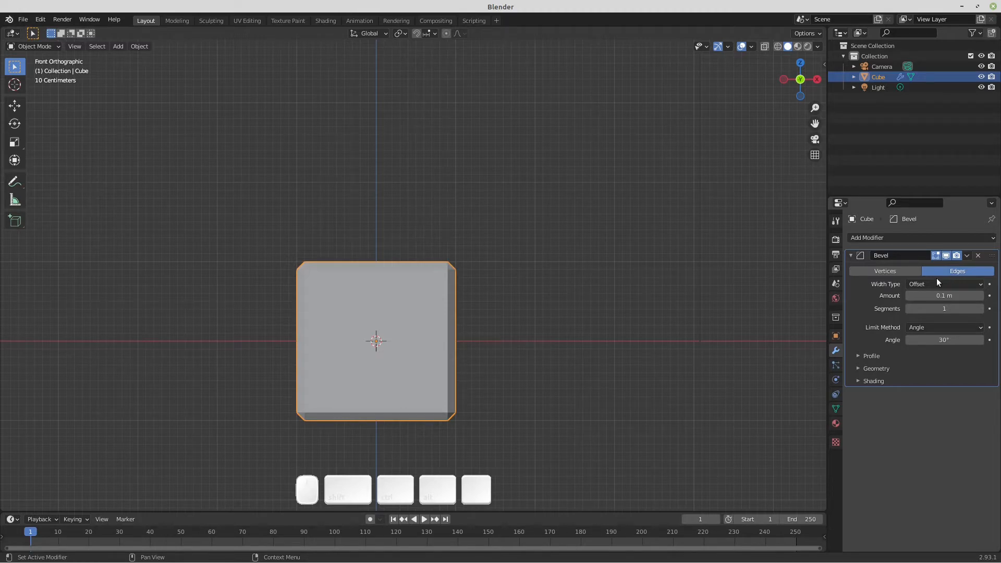
# Step: Set the amount of the cube's Bevel modifier to 10 cm
pyautogui.scroll(12, 457, 264)
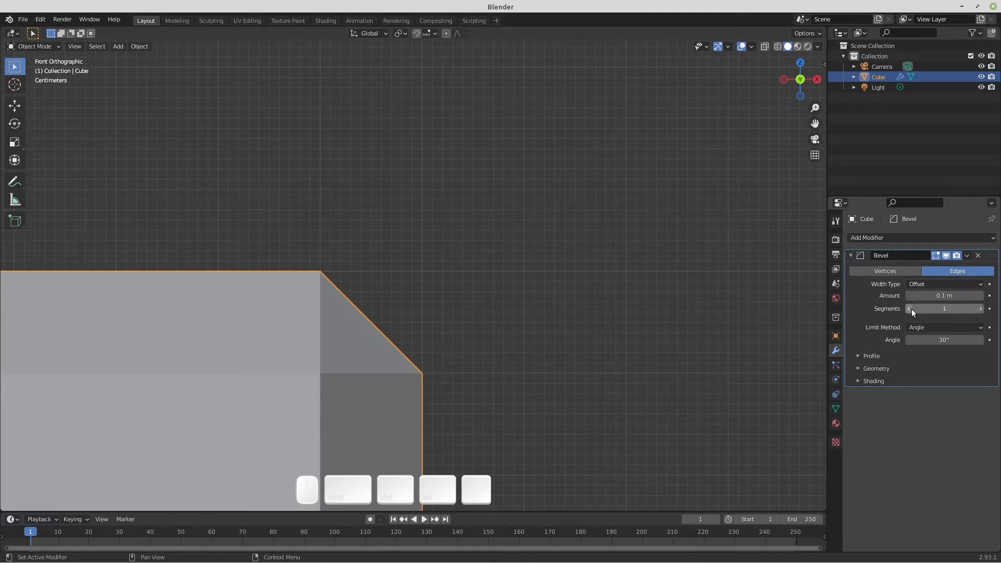
pyautogui.click(944, 297)
pyautogui.write('10 cm')
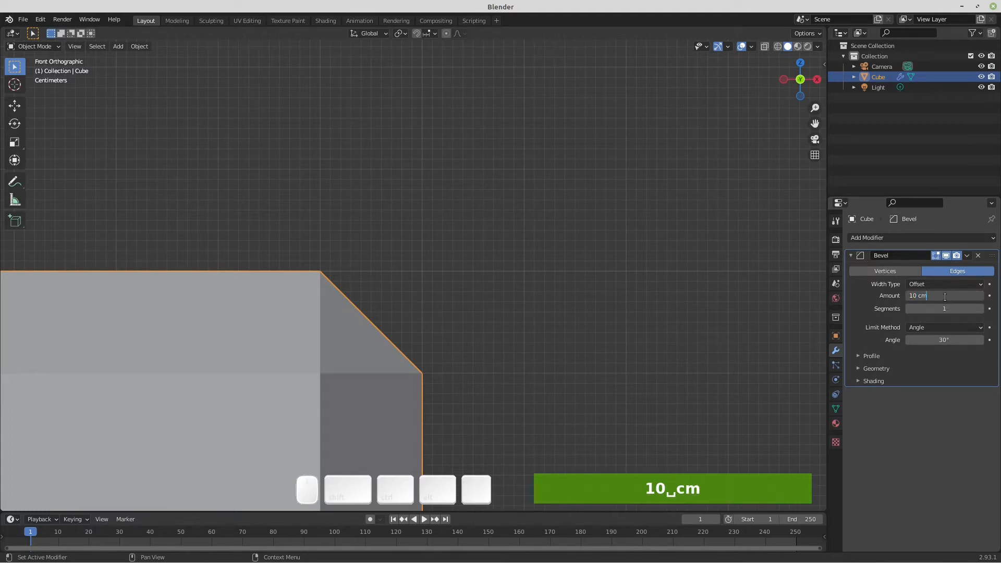
pyautogui.press('Return')
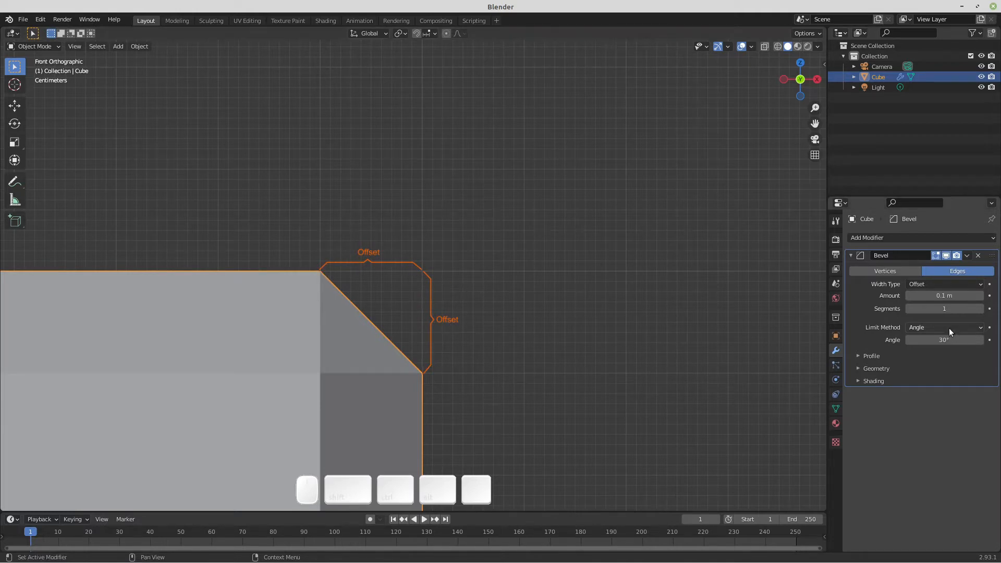
# Step: Raise the segment count of the cube's offset bevel to 4
pyautogui.click(980, 309)
pyautogui.click(981, 308)
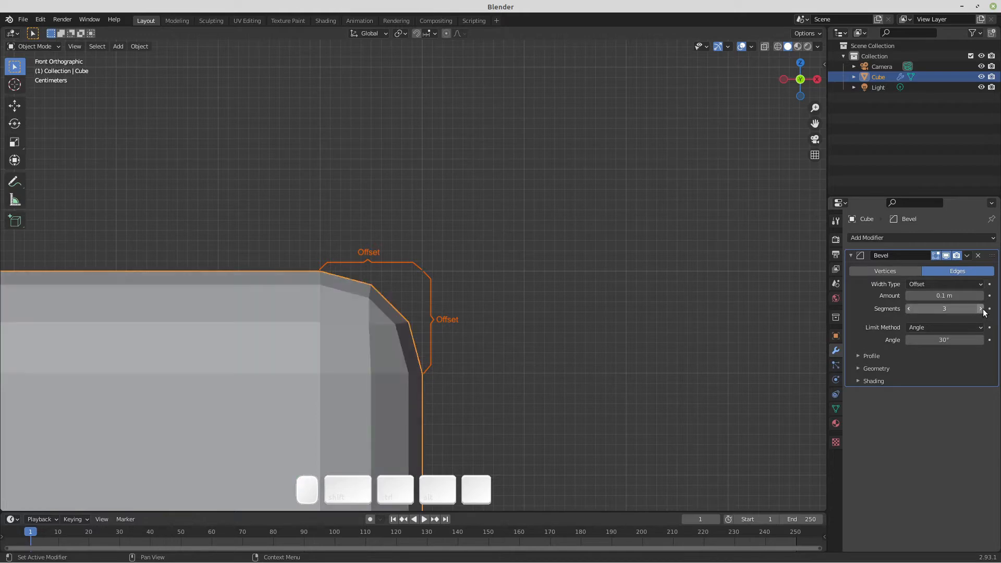
pyautogui.click(980, 308)
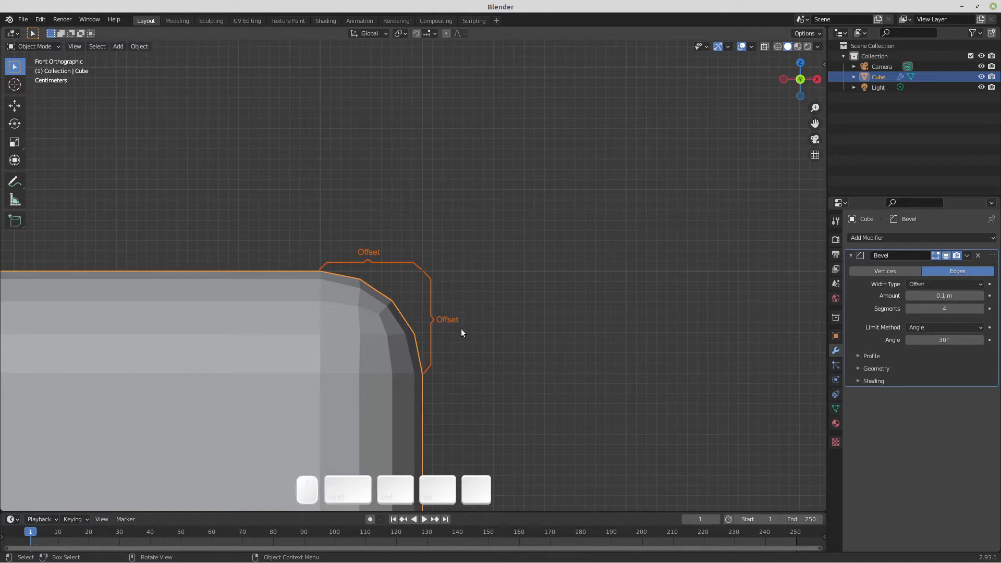
# Step: Reduce the bevel to 1 segment and switch its width type to Width
pyautogui.click(909, 309)
pyautogui.click(909, 309)
pyautogui.click(909, 309)
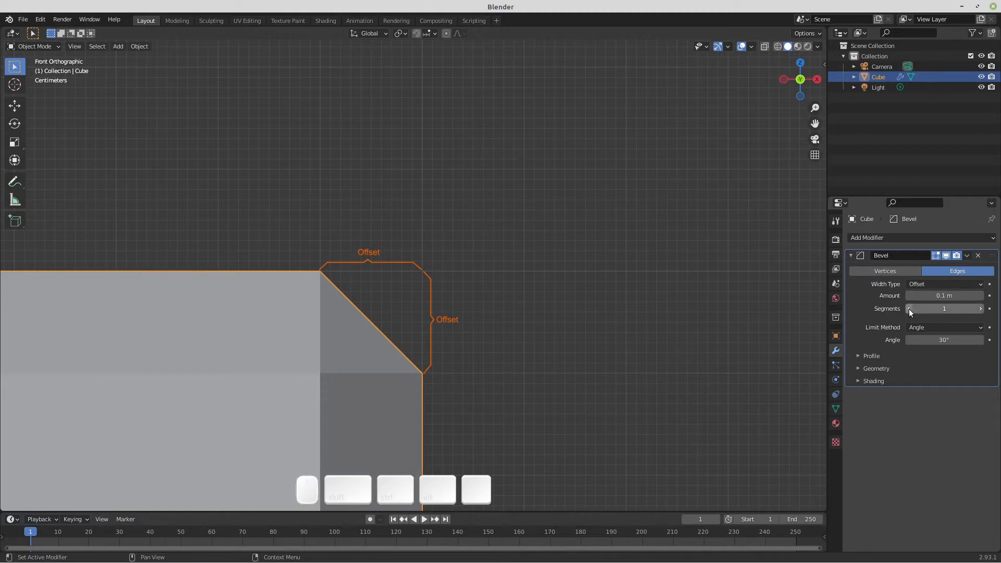
pyautogui.click(953, 286)
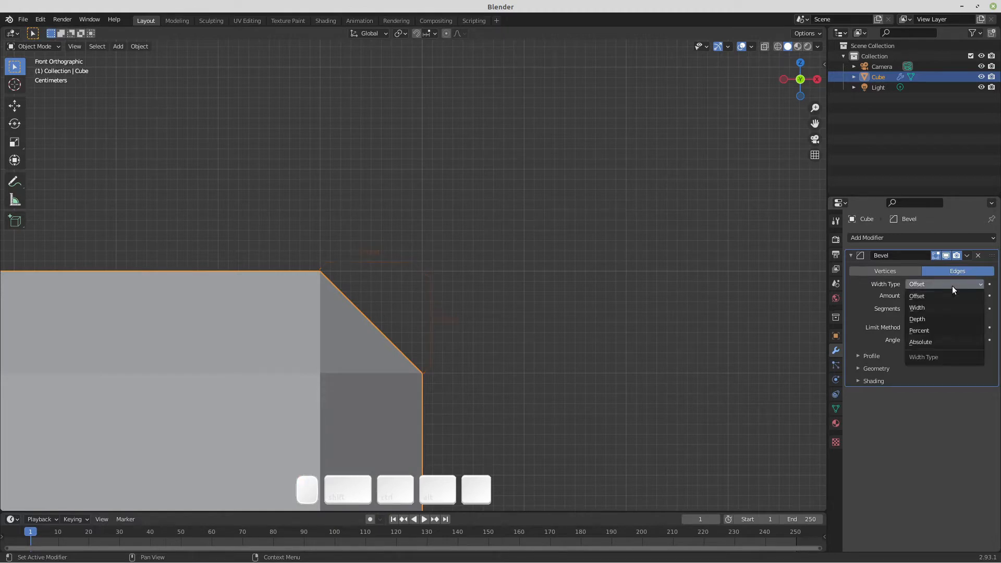
pyautogui.click(925, 303)
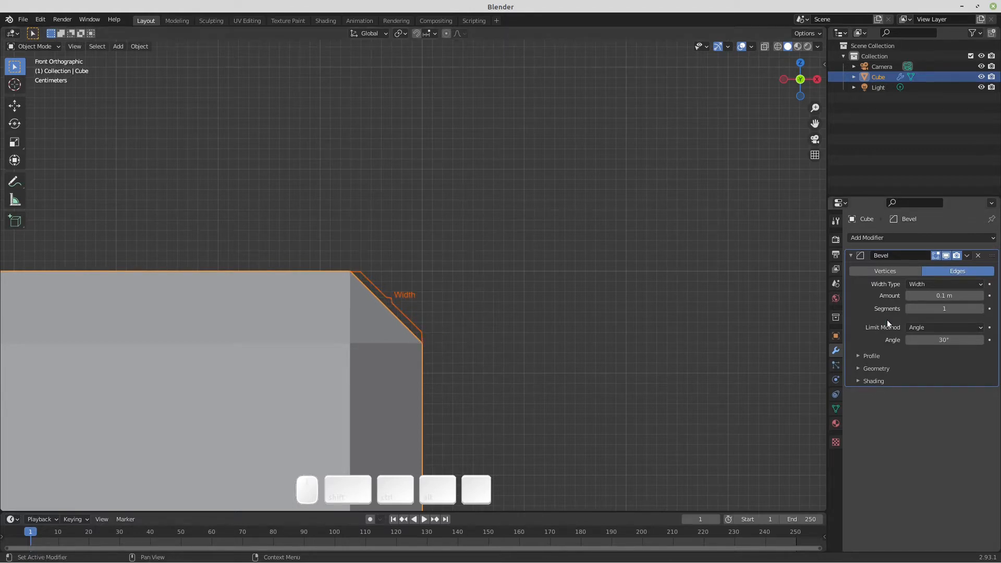
# Step: Raise the segment count of the Width-type bevel to 5
pyautogui.click(982, 308)
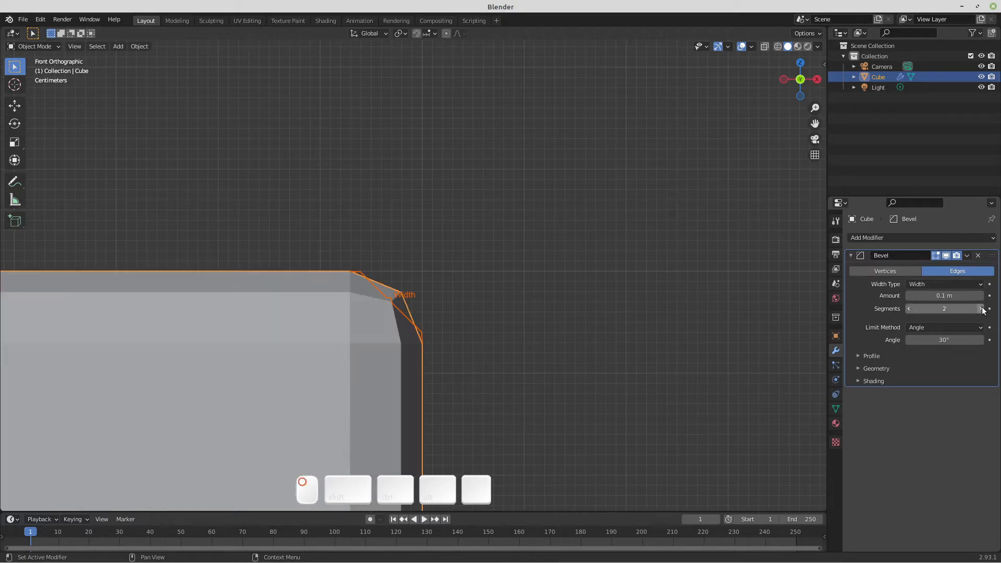
pyautogui.click(982, 308)
pyautogui.click(982, 308)
pyautogui.click(981, 308)
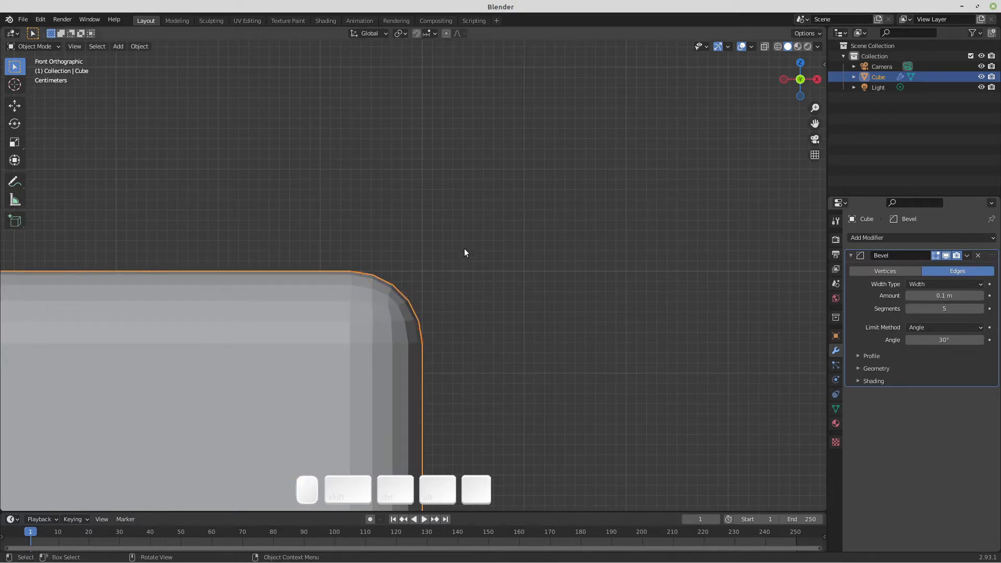
# Step: Turn on the wireframe in the cube's viewport display settings to show the bevel's edges
pyautogui.moveTo(464, 248); pyautogui.dragTo(446, 268, button='middle')
pyautogui.scroll(-4, 446, 268)
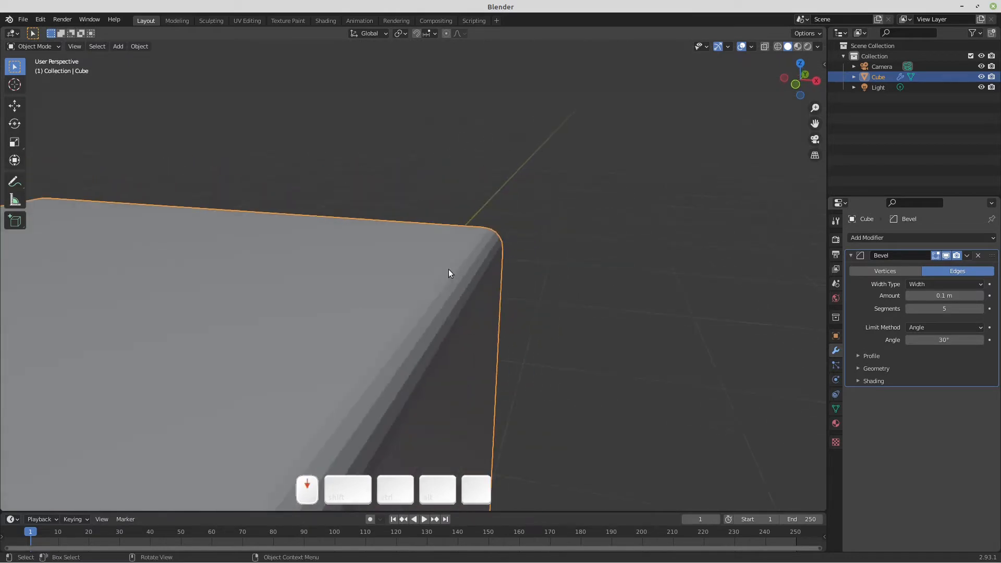
pyautogui.moveTo(489, 324); pyautogui.dragTo(542, 230, button='middle')
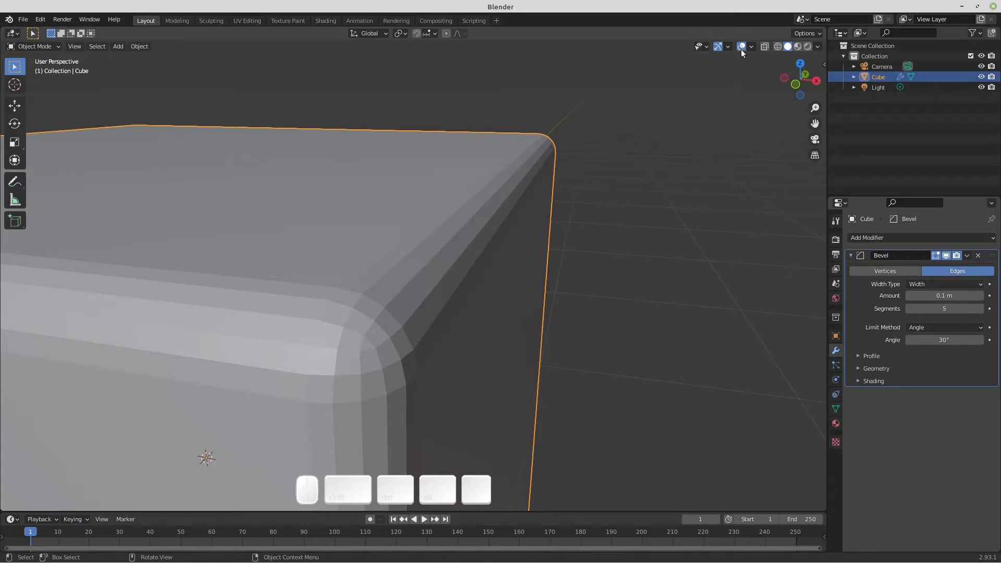
pyautogui.click(833, 337)
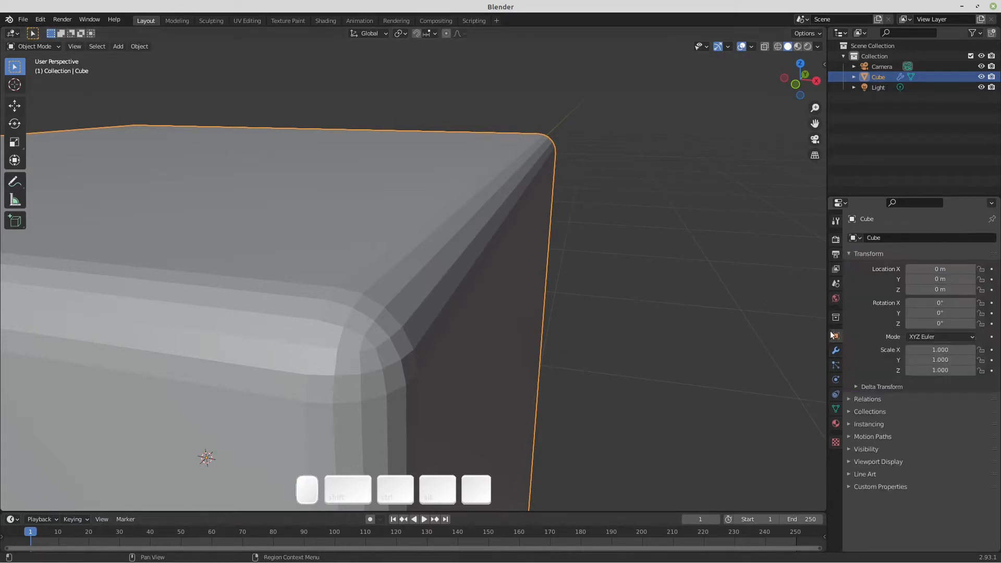
pyautogui.click(851, 459)
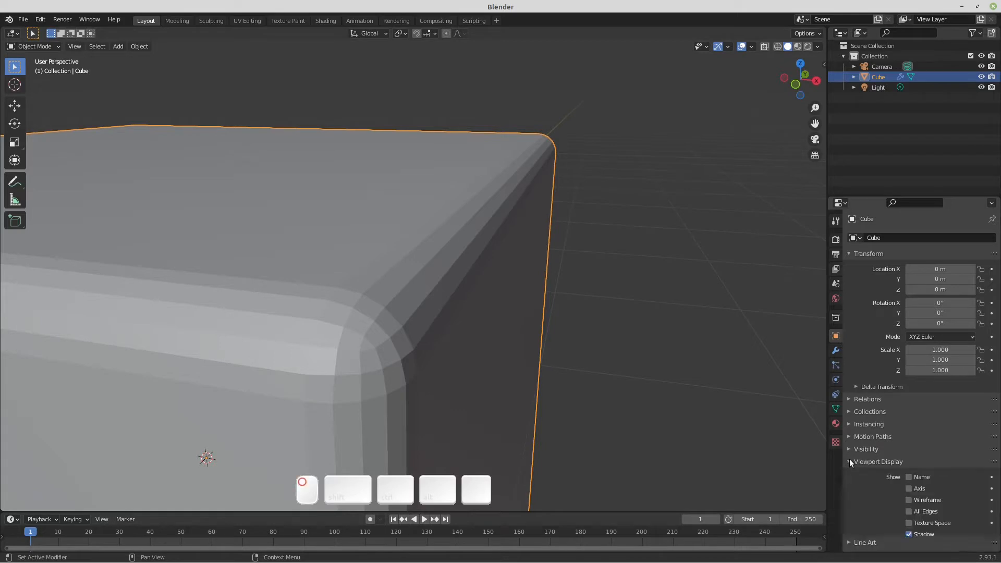
pyautogui.scroll(-2, 912, 461)
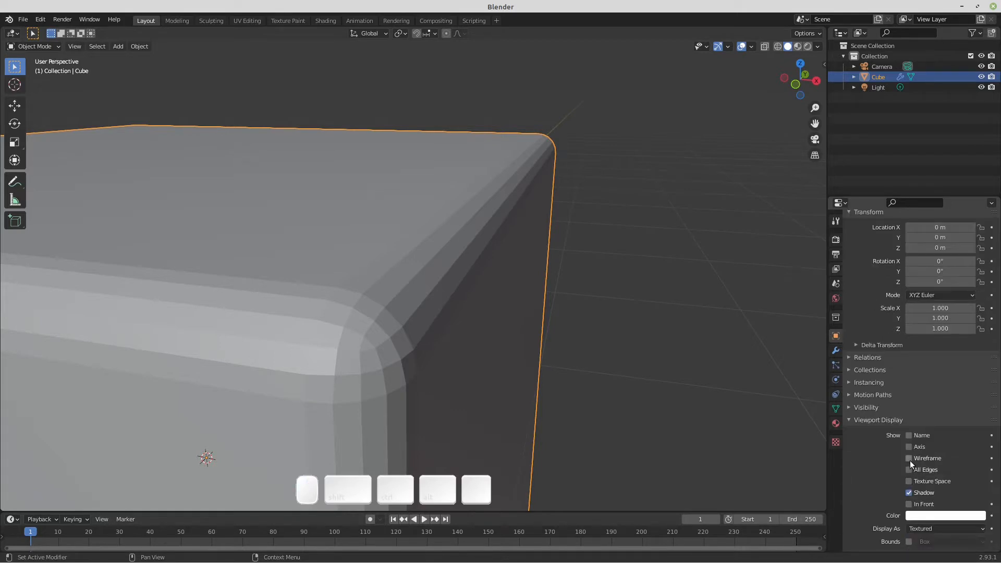
pyautogui.click(909, 461)
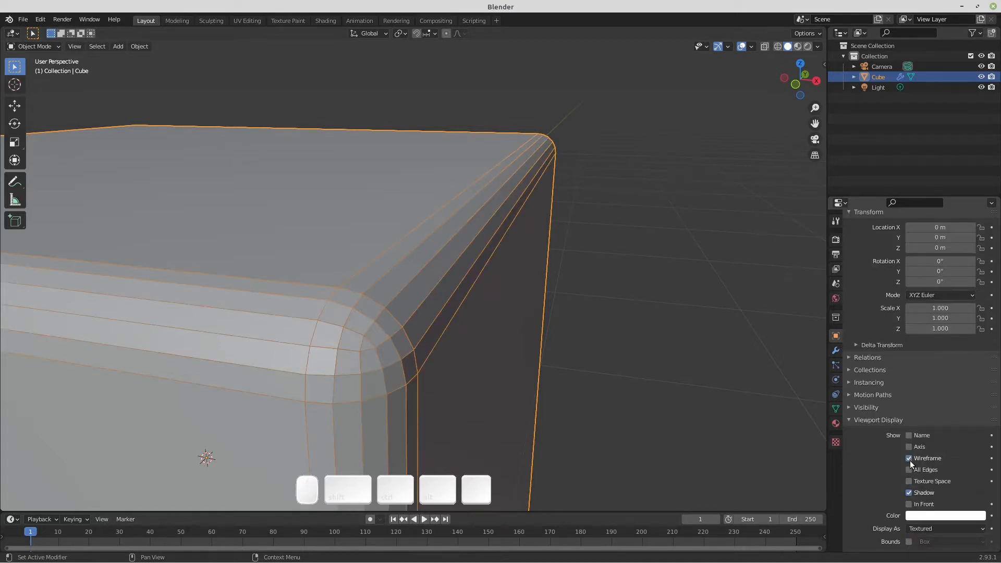
# Step: Return to the cube's Bevel modifier and lower its segment count to 1
pyautogui.click(835, 350)
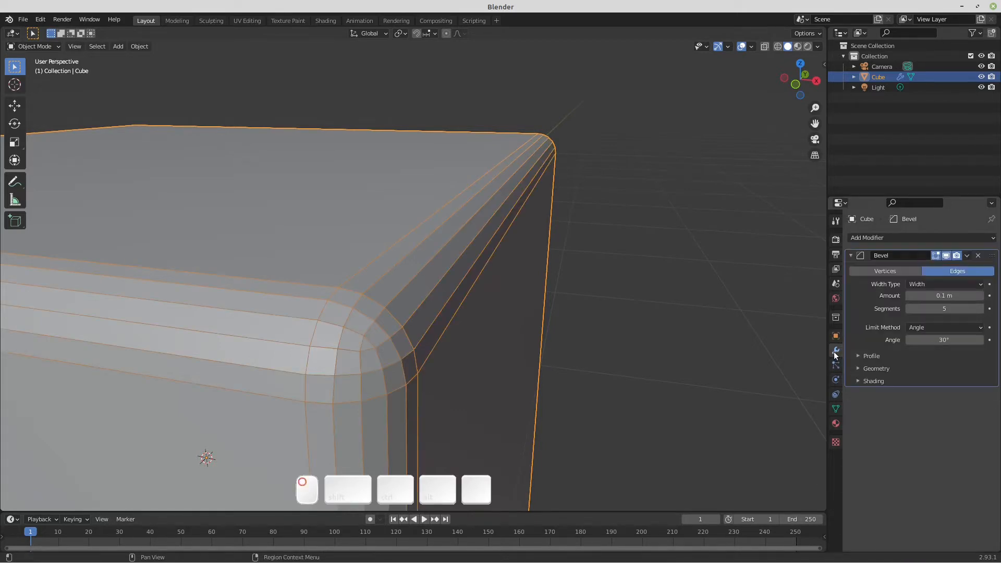
pyautogui.click(907, 309)
pyautogui.click(907, 309)
pyautogui.click(907, 309)
pyautogui.click(908, 309)
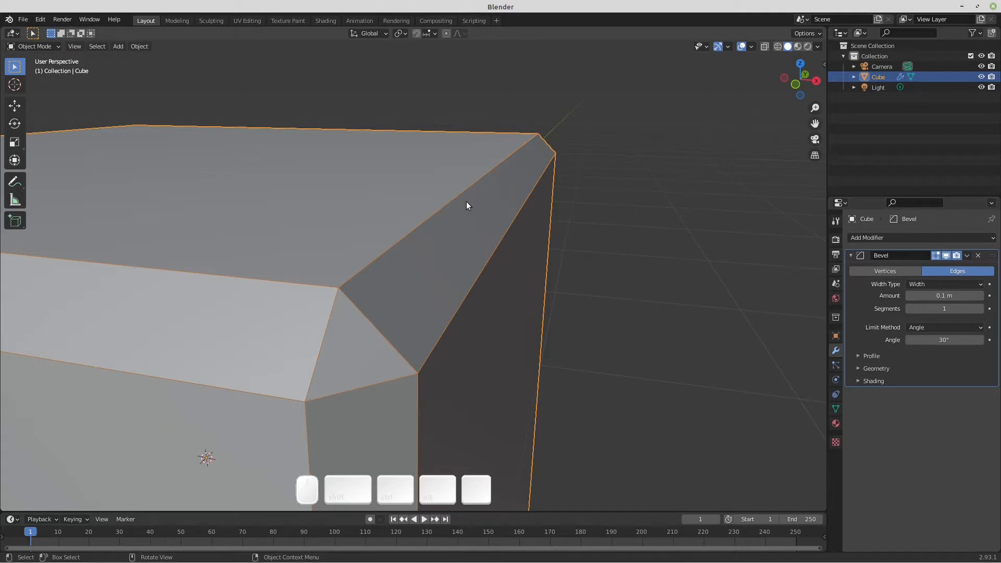
# Step: Increase the bevel segments one at a time up to 4 to compare the wireframe at the cube's corner
pyautogui.click(980, 309)
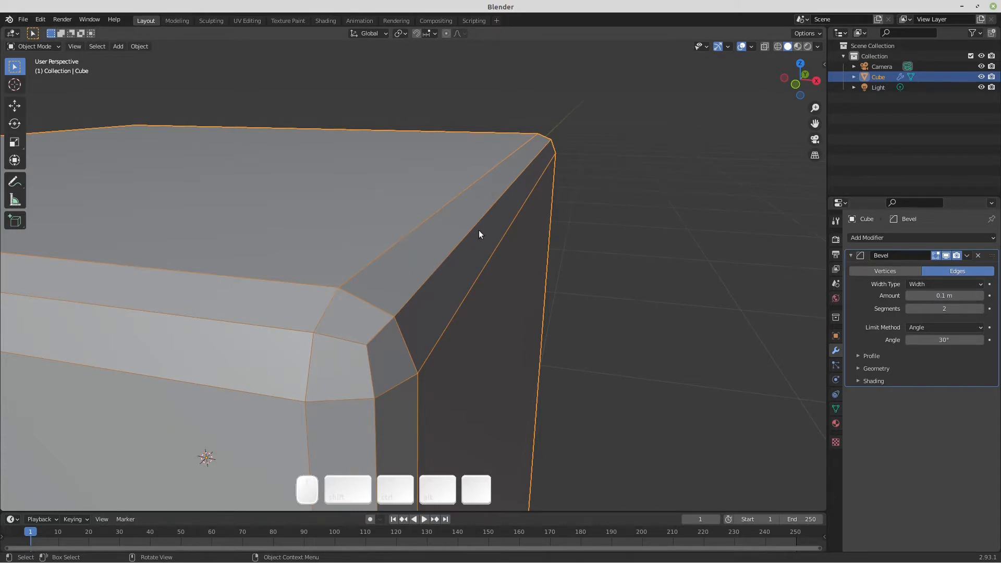
pyautogui.click(980, 308)
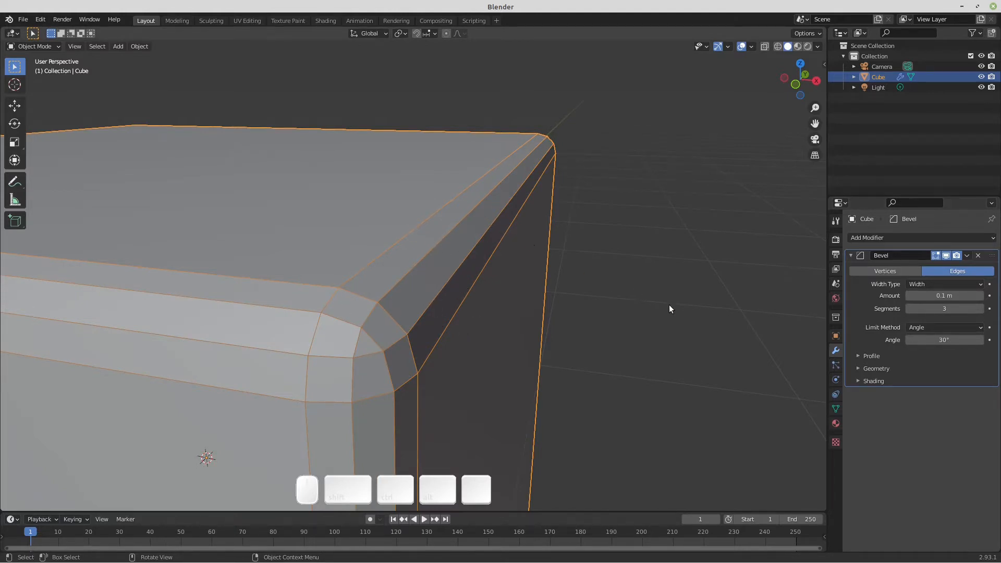
pyautogui.click(980, 308)
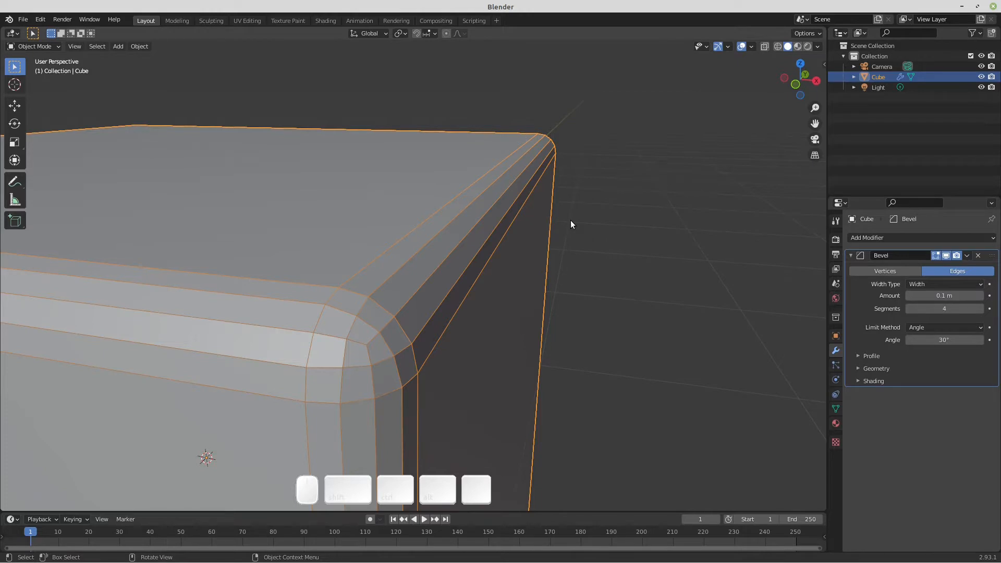
# Step: Bring the Width-type bevel back to a single segment
pyautogui.press('1')
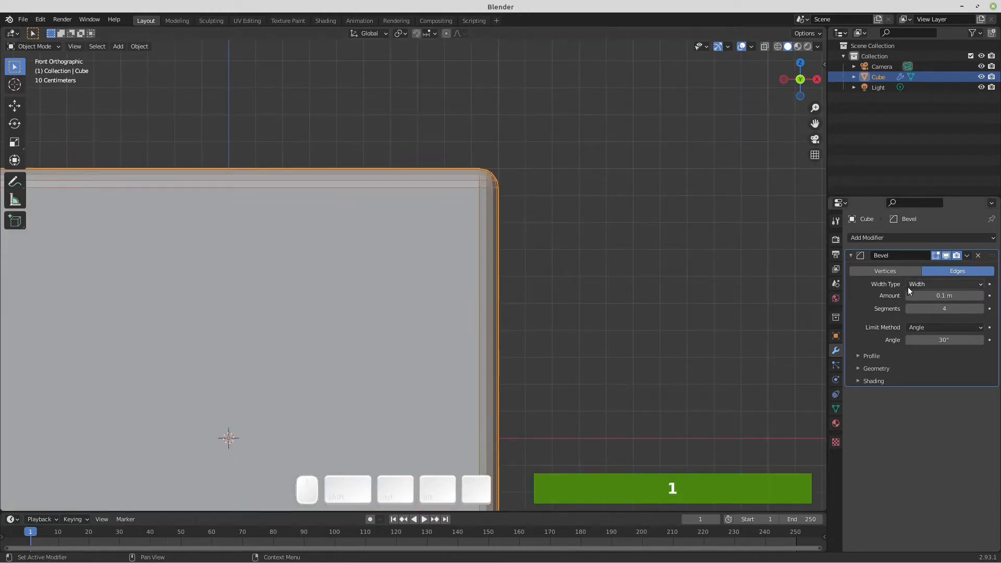
pyautogui.moveTo(908, 307); pyautogui.dragTo(886, 308)
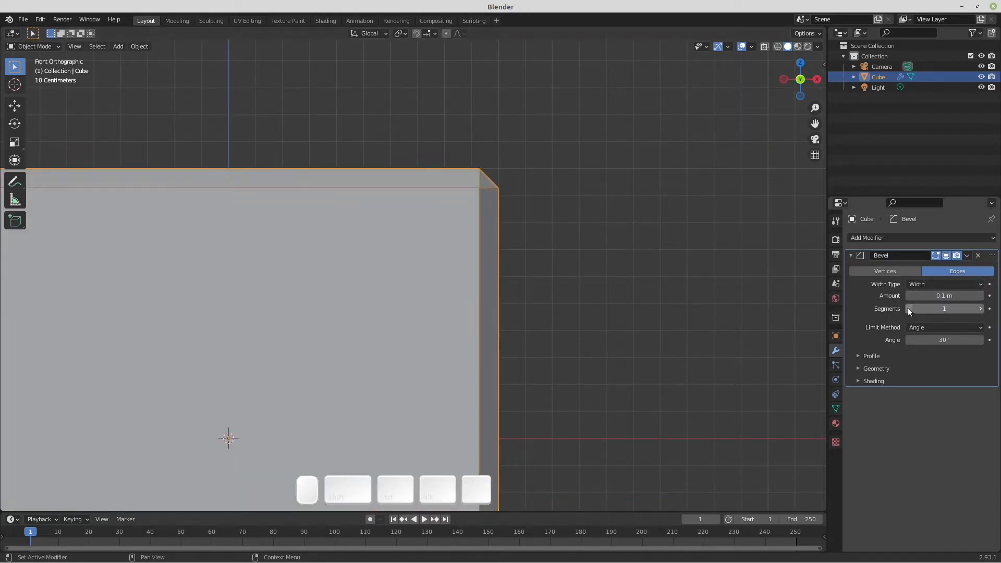
pyautogui.click(908, 308)
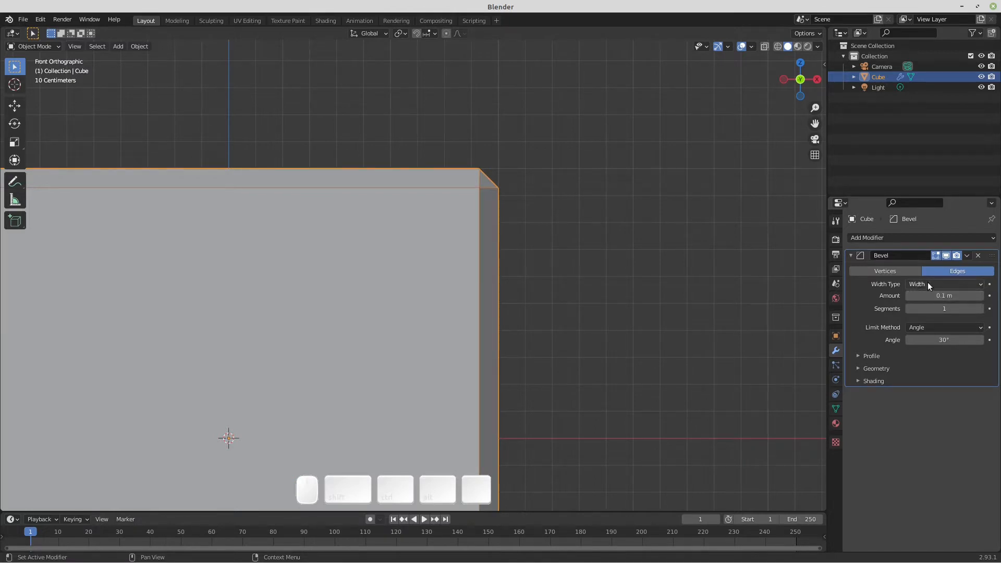
# Step: Raise the segment count of the cube's Width-type bevel to 6
pyautogui.scroll(4, 505, 162)
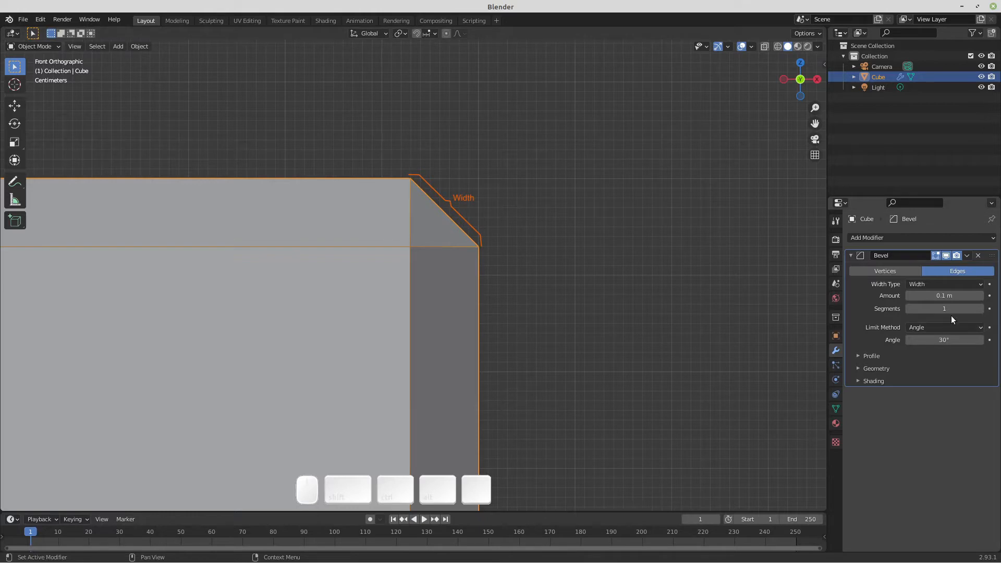
pyautogui.click(981, 309)
pyautogui.click(981, 309)
pyautogui.click(981, 309)
pyautogui.click(981, 309)
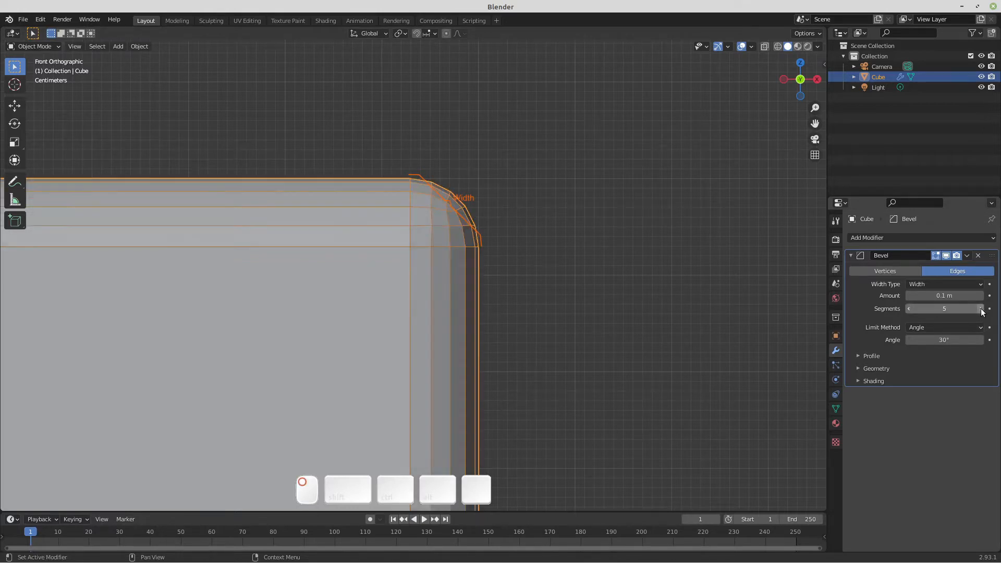
pyautogui.click(981, 309)
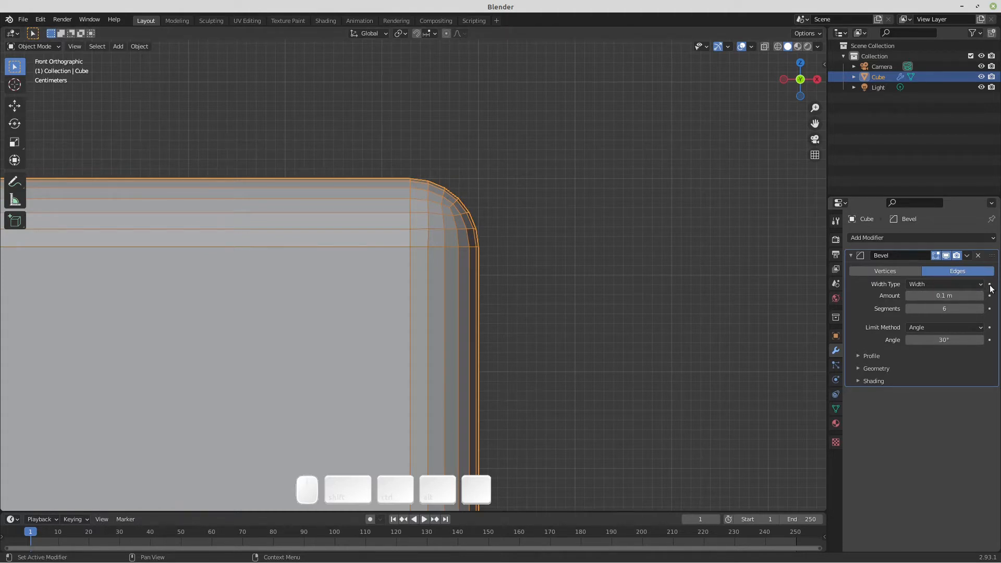
# Step: Switch the bevel's width type to Depth and reduce it to 1 segment
pyautogui.click(940, 284)
pyautogui.click(933, 318)
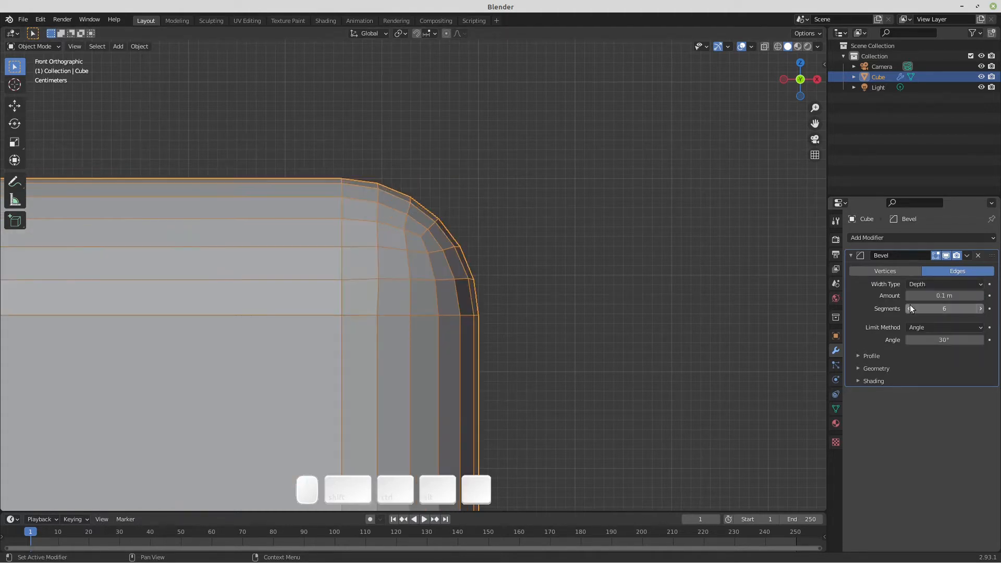
pyautogui.click(908, 310)
pyautogui.click(908, 310)
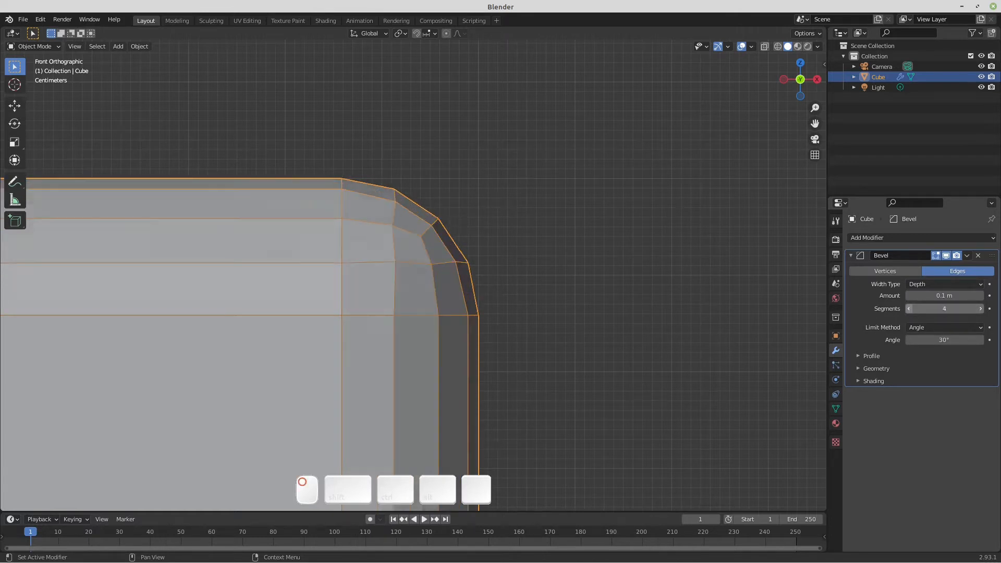
pyautogui.click(908, 310)
pyautogui.click(908, 310)
pyautogui.click(908, 310)
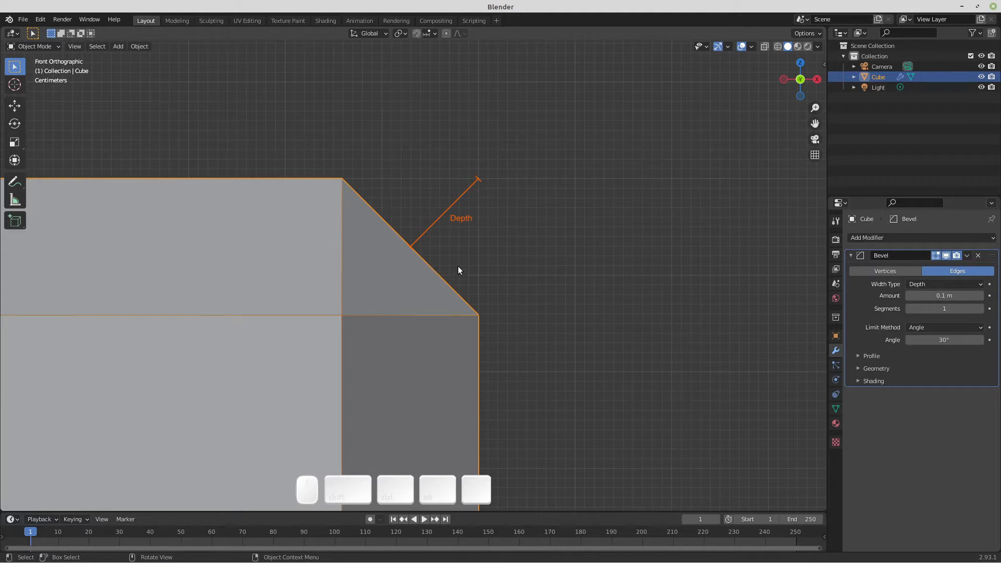
# Step: Raise the segment count of the cube's Depth-type bevel to 6
pyautogui.click(980, 309)
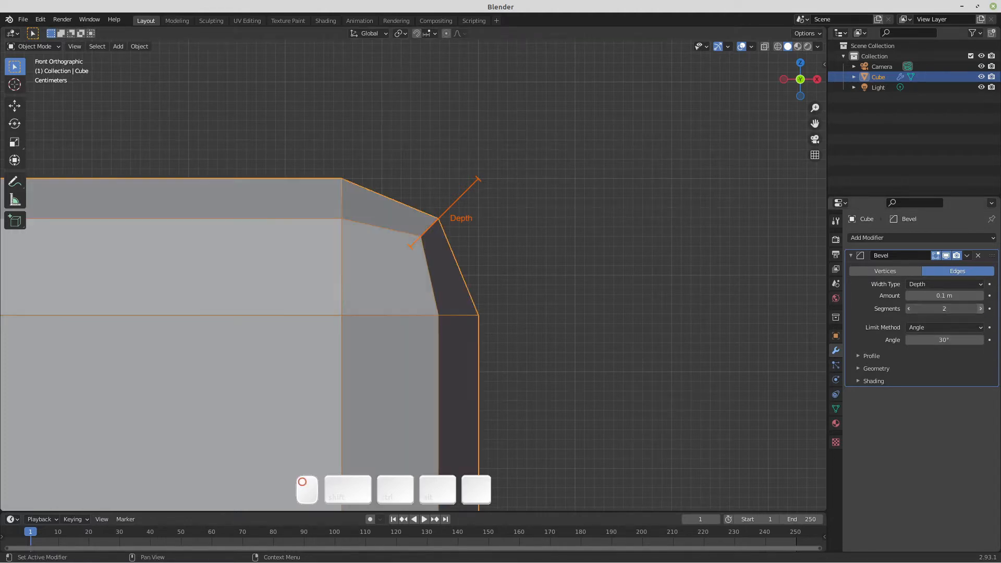
pyautogui.click(979, 308)
pyautogui.click(980, 309)
pyautogui.click(980, 308)
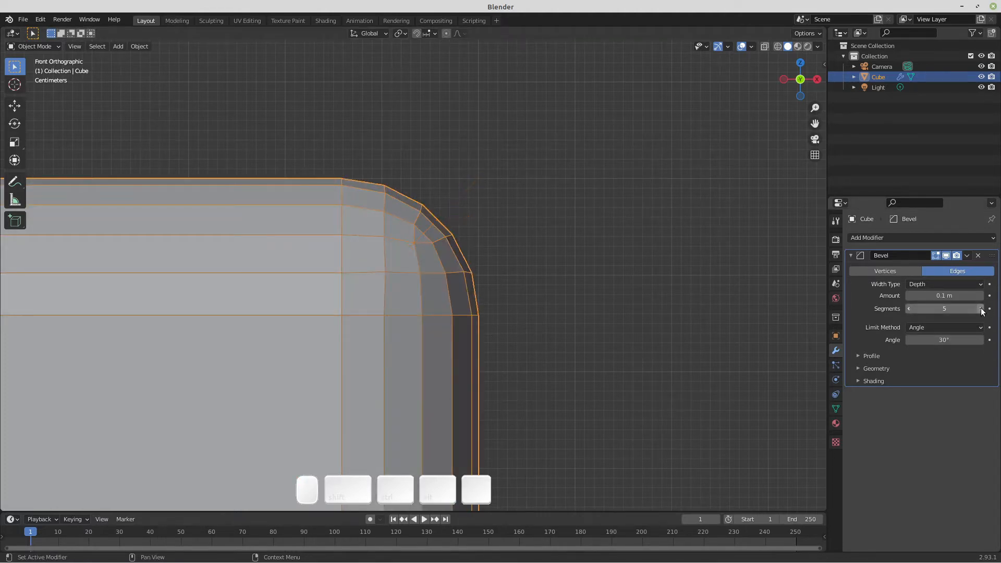
pyautogui.click(980, 309)
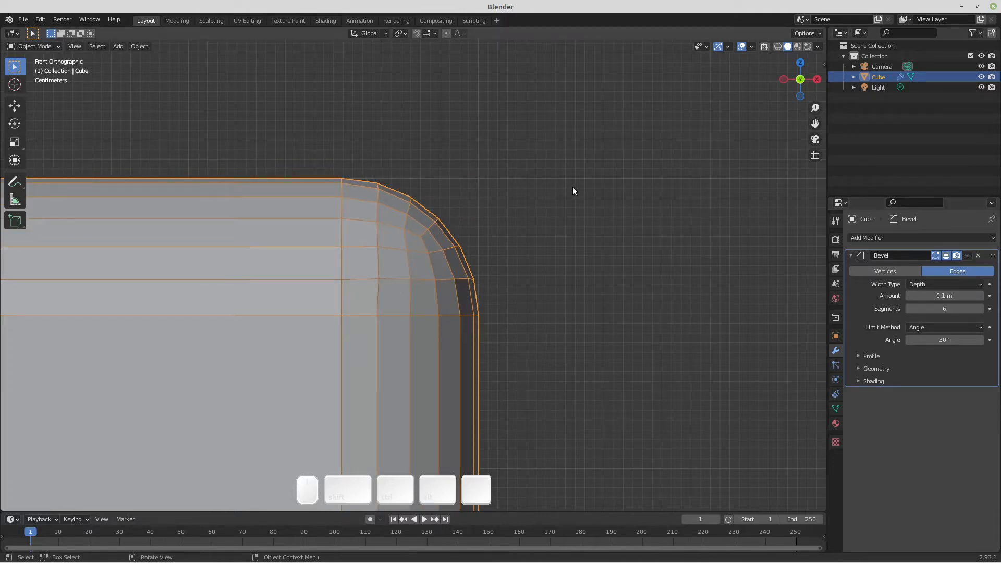
pyautogui.moveTo(573, 186); pyautogui.dragTo(574, 188, button='middle')
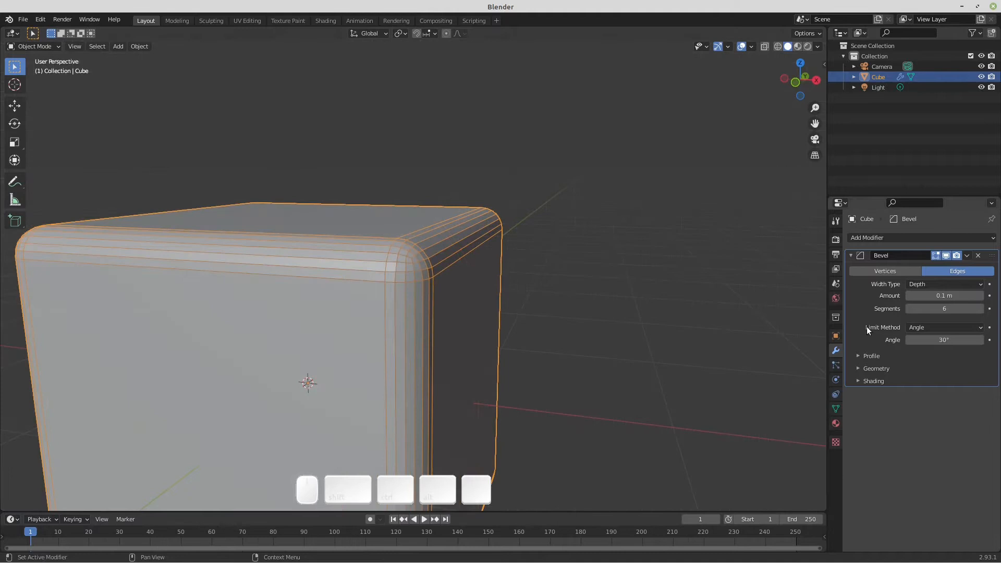
pyautogui.click(923, 284)
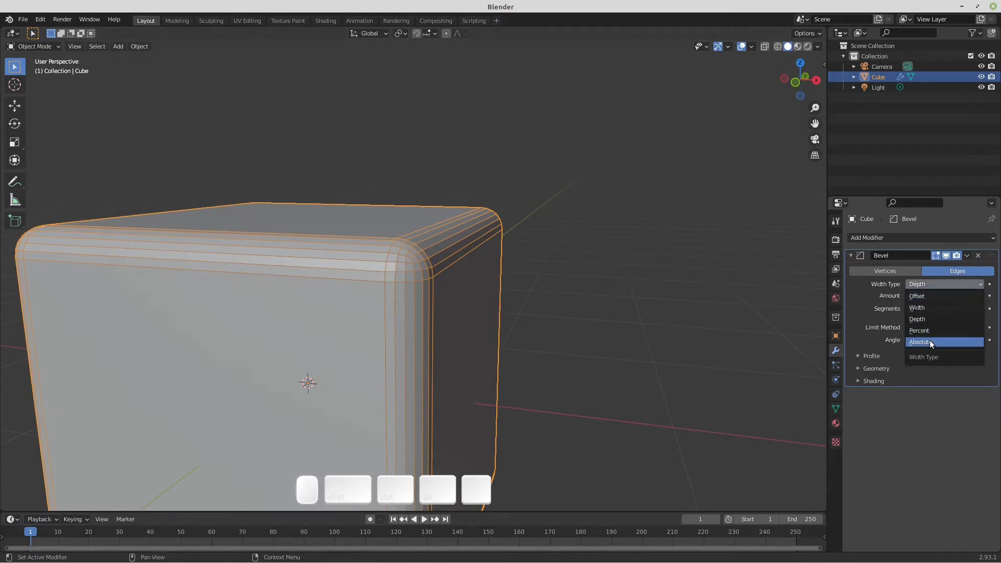
pyautogui.click(864, 306)
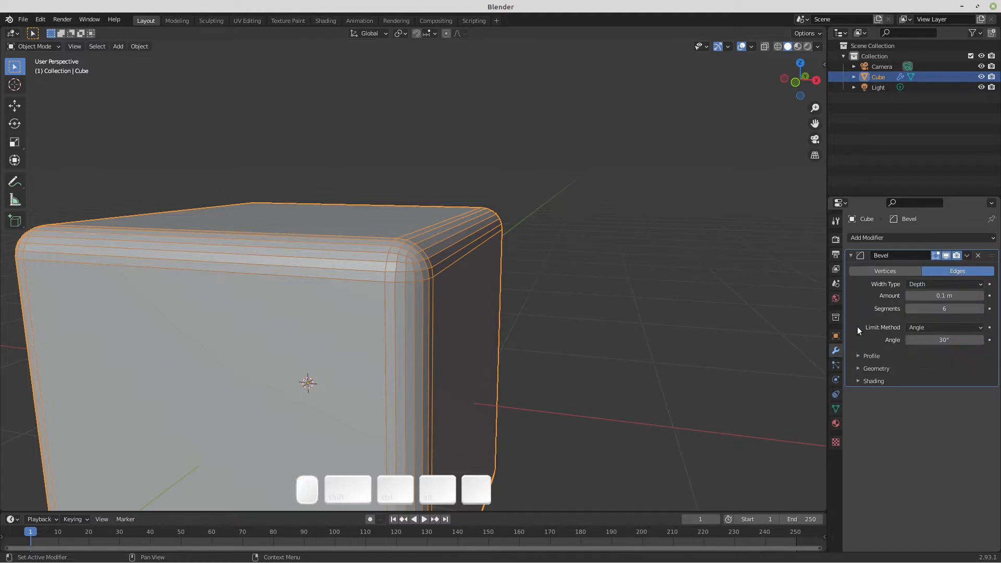
# Step: Raise the bevel's superellipse profile shape to 1.00 and inspect the cube's squared-off corner from several angles
pyautogui.click(862, 355)
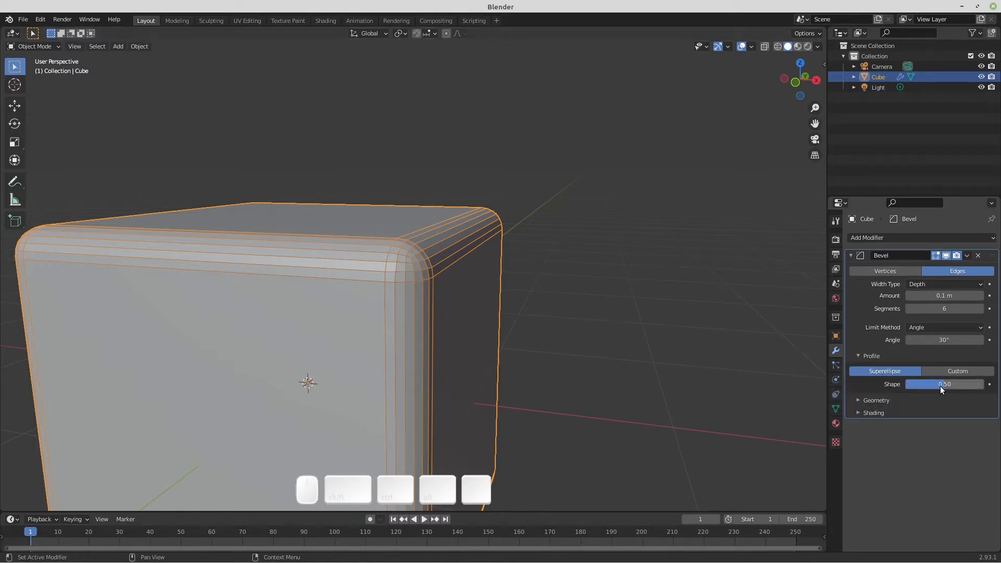
pyautogui.moveTo(943, 385); pyautogui.dragTo(982, 386)
pyautogui.moveTo(492, 258); pyautogui.dragTo(468, 229, button='middle')
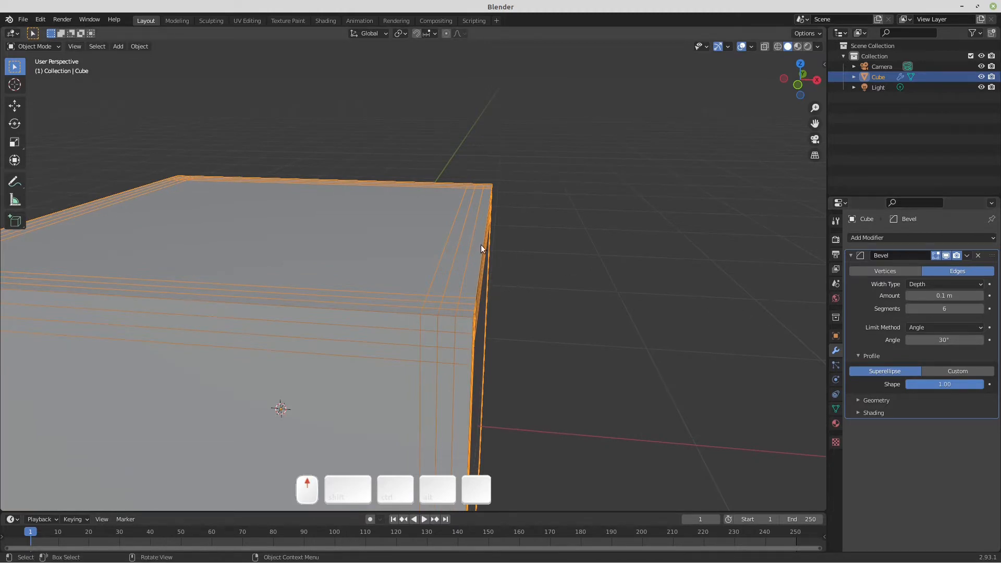
pyautogui.moveTo(481, 245); pyautogui.dragTo(511, 253, button='middle')
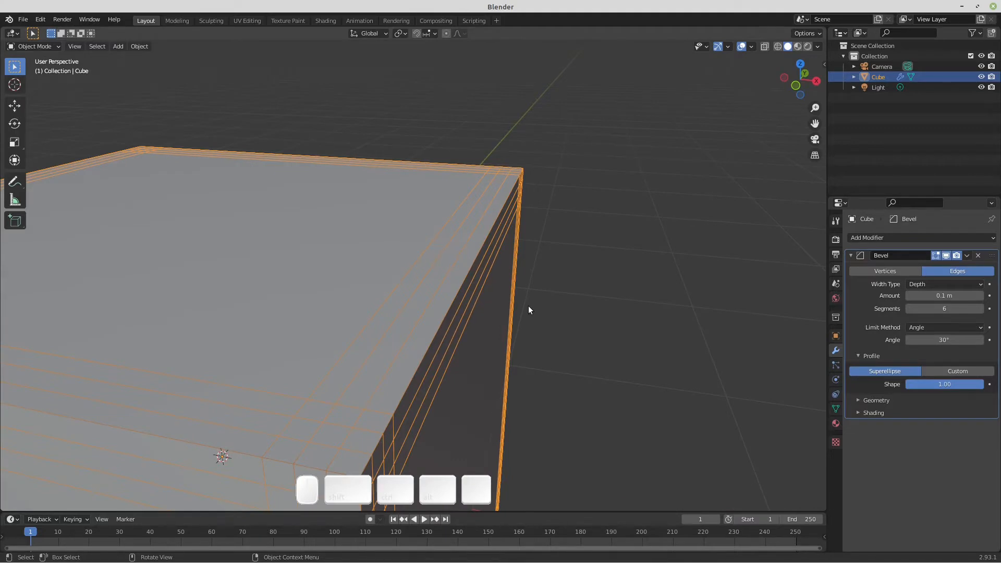
pyautogui.moveTo(528, 310); pyautogui.dragTo(519, 280, button='middle')
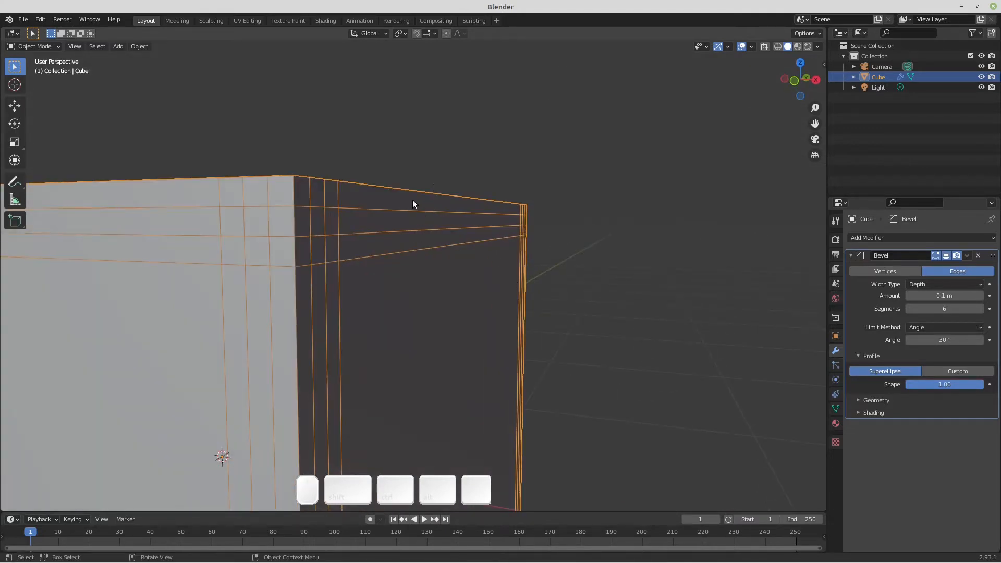
pyautogui.moveTo(471, 250); pyautogui.dragTo(487, 254, button='middle')
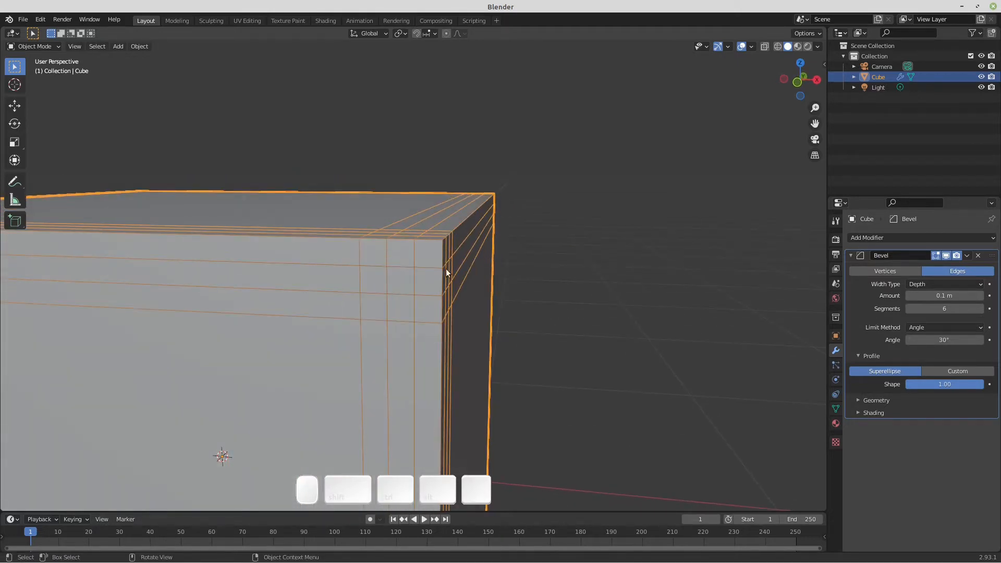
# Step: Switch the bevel's width type to Offset and inspect the cube's corner from the front
pyautogui.click(928, 284)
pyautogui.click(924, 293)
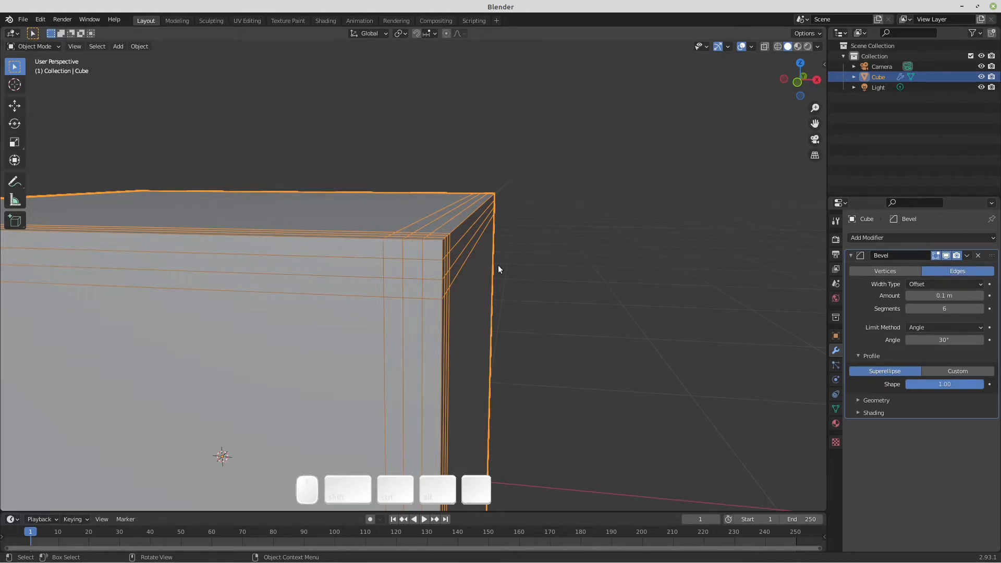
pyautogui.moveTo(495, 270); pyautogui.dragTo(448, 224, button='middle')
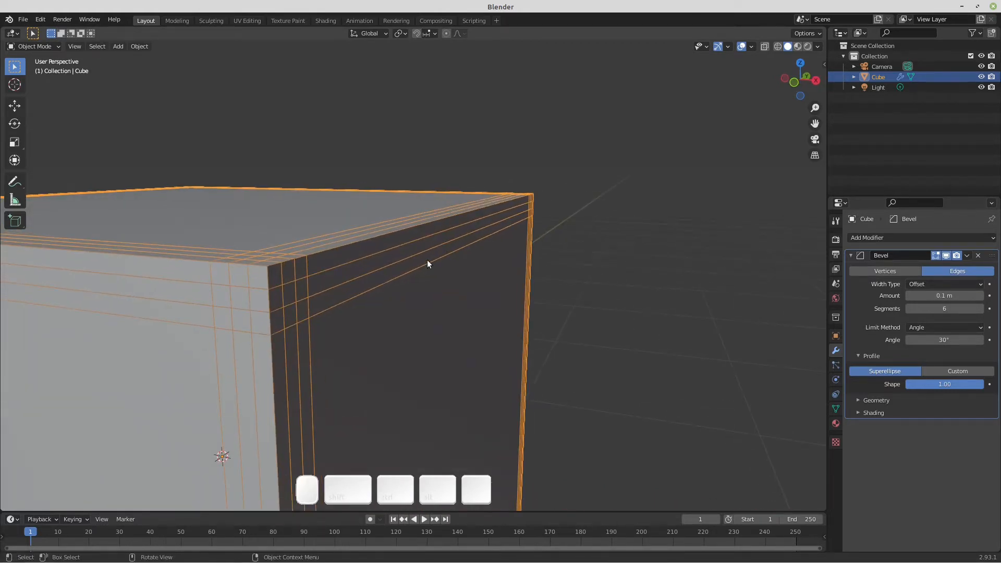
pyautogui.moveTo(427, 259)
pyautogui.mouseDown(button='middle')
pyautogui.moveTo(451, 252)
pyautogui.moveTo(436, 244)
pyautogui.mouseUp(button='middle')
pyautogui.press('1')
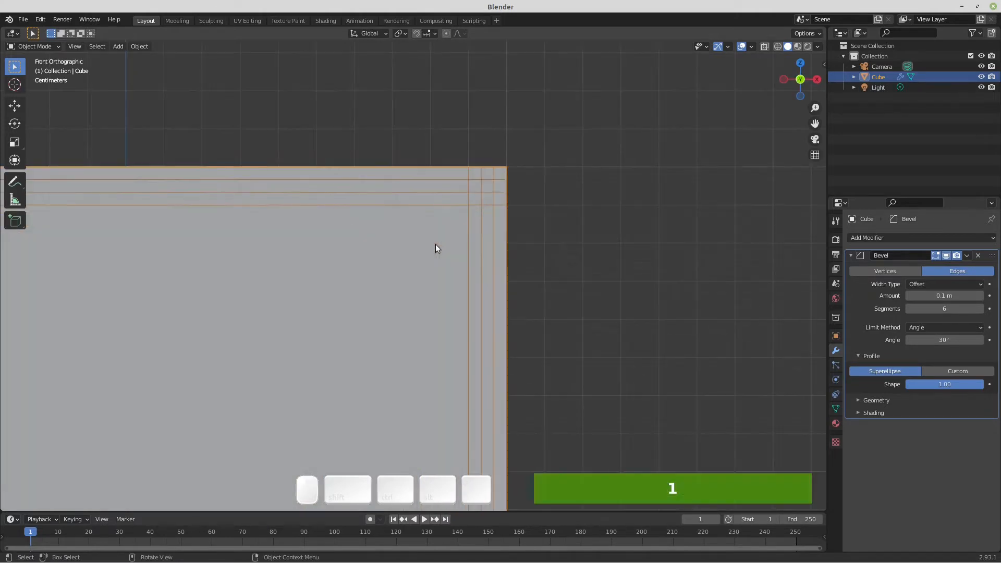
# Step: Set the bevel's profile shape to 0.5
pyautogui.click(931, 384)
pyautogui.write('0.5')
pyautogui.press('Return')
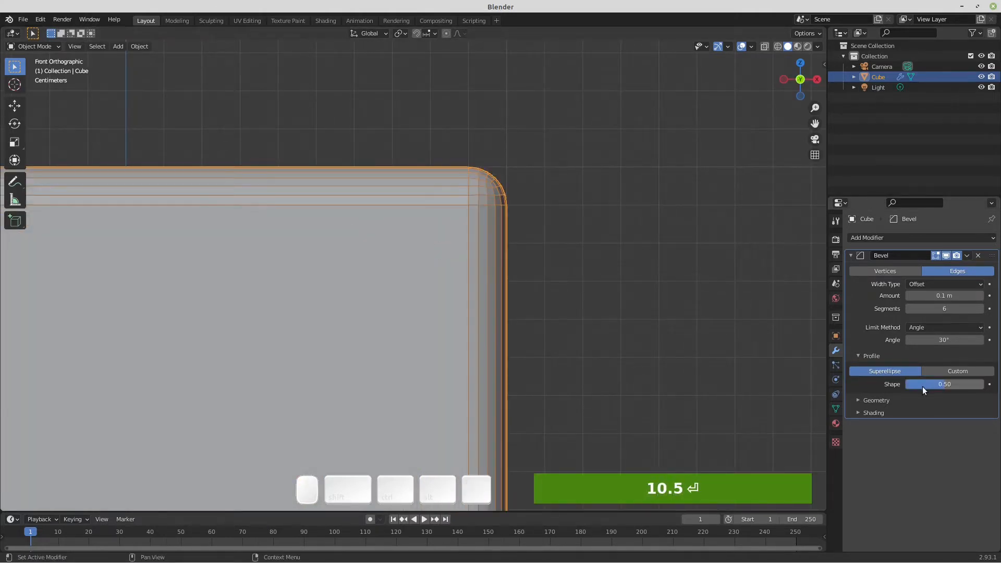
# Step: Lower the bevel's profile shape first to 0.21 and then to 0.00, viewing the stepped corner
pyautogui.moveTo(655, 230); pyautogui.dragTo(644, 252, button='middle')
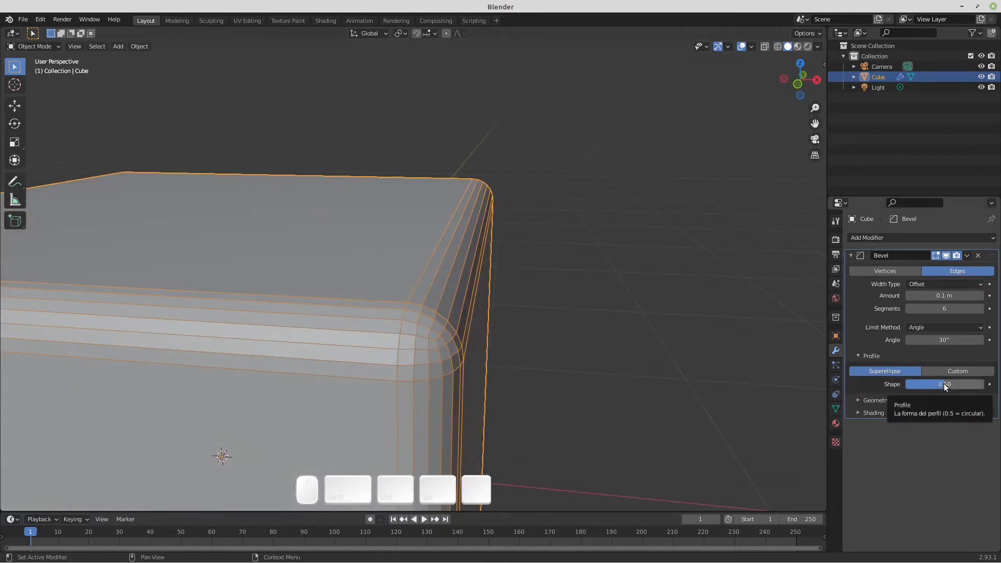
pyautogui.moveTo(943, 384); pyautogui.dragTo(923, 384)
pyautogui.press('1')
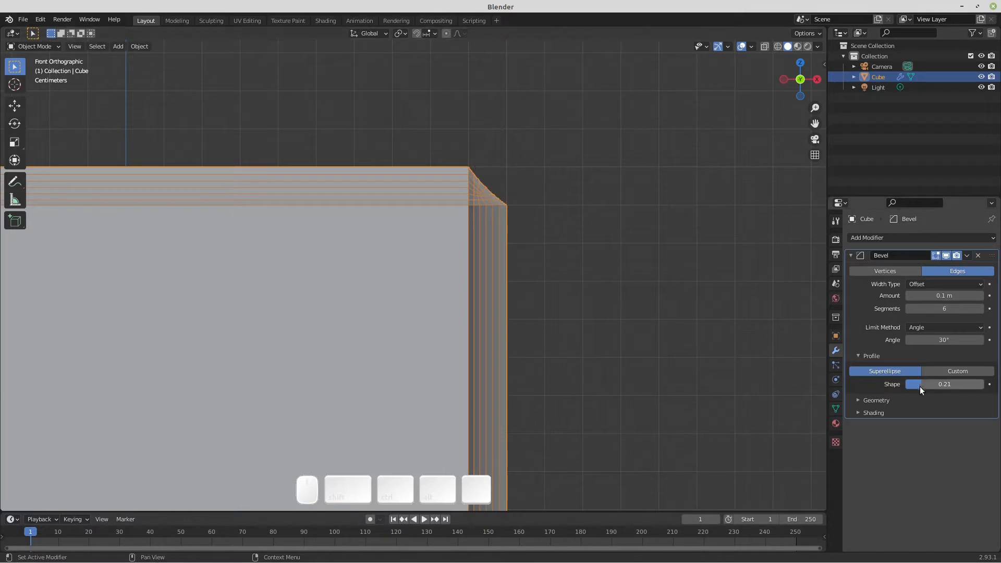
pyautogui.moveTo(920, 383); pyautogui.dragTo(905, 383)
pyautogui.moveTo(540, 198); pyautogui.dragTo(433, 268, button='middle')
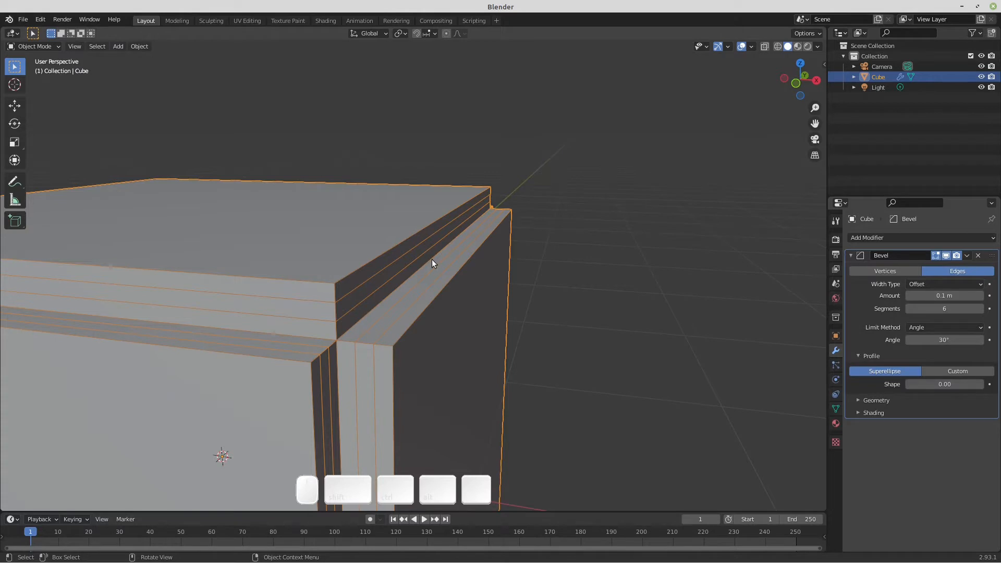
# Step: Restore the bevel's circular profile by setting its shape to 0.5
pyautogui.click(931, 382)
pyautogui.write('0.5')
pyautogui.press('Return')
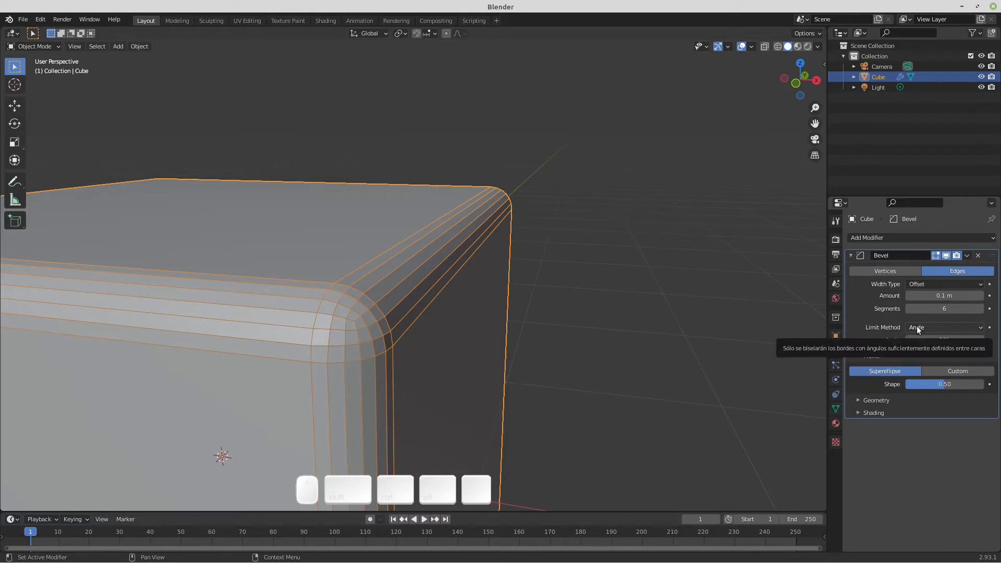
# Step: Add a vertical loop cut through the middle of the cube's mesh and switch to edge selection
pyautogui.press('KP_1')
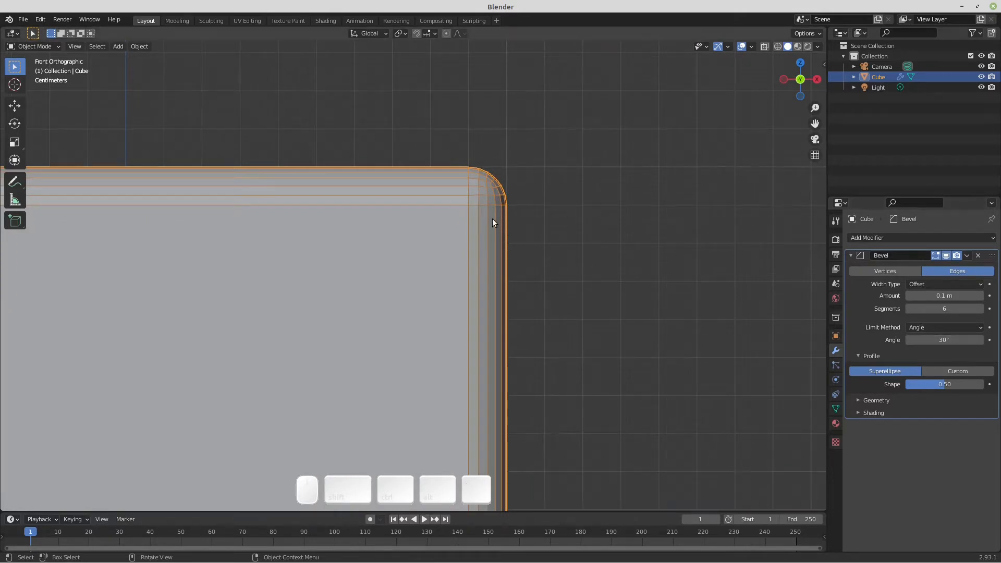
pyautogui.scroll(-5, 492, 218)
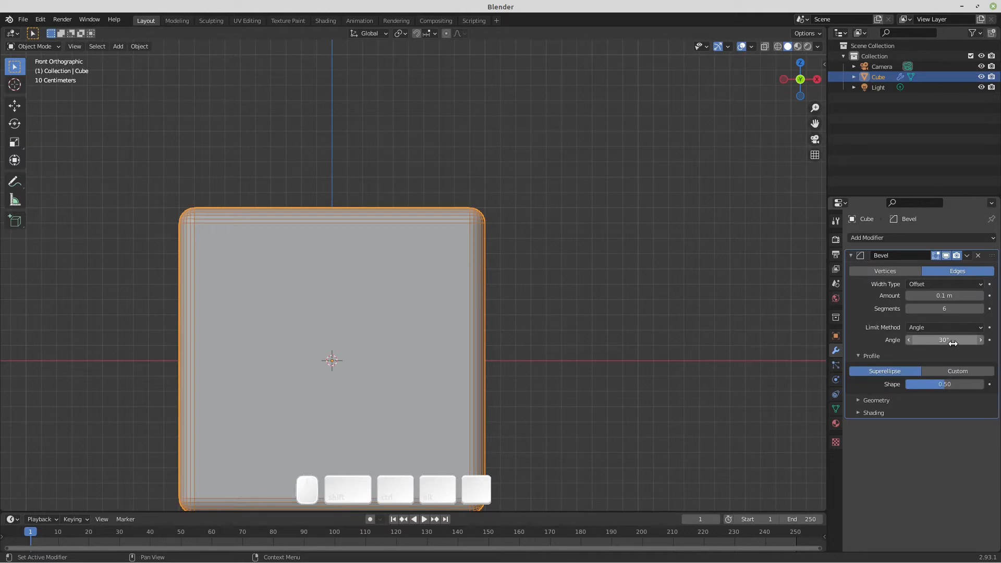
pyautogui.moveTo(543, 227); pyautogui.dragTo(506, 250, button='middle')
pyautogui.press('Tab')
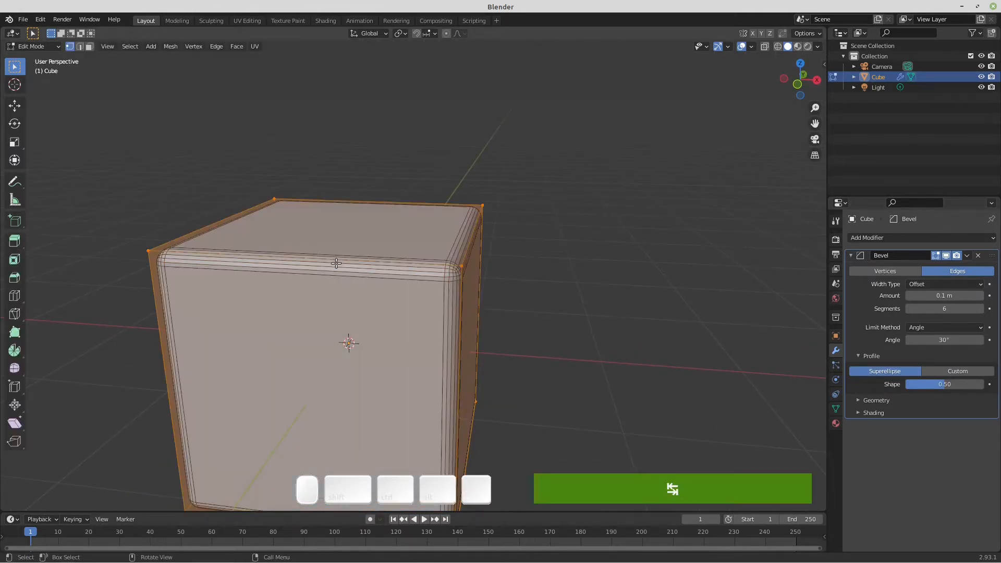
pyautogui.hotkey('ctrl', 'r')
pyautogui.click(334, 255)
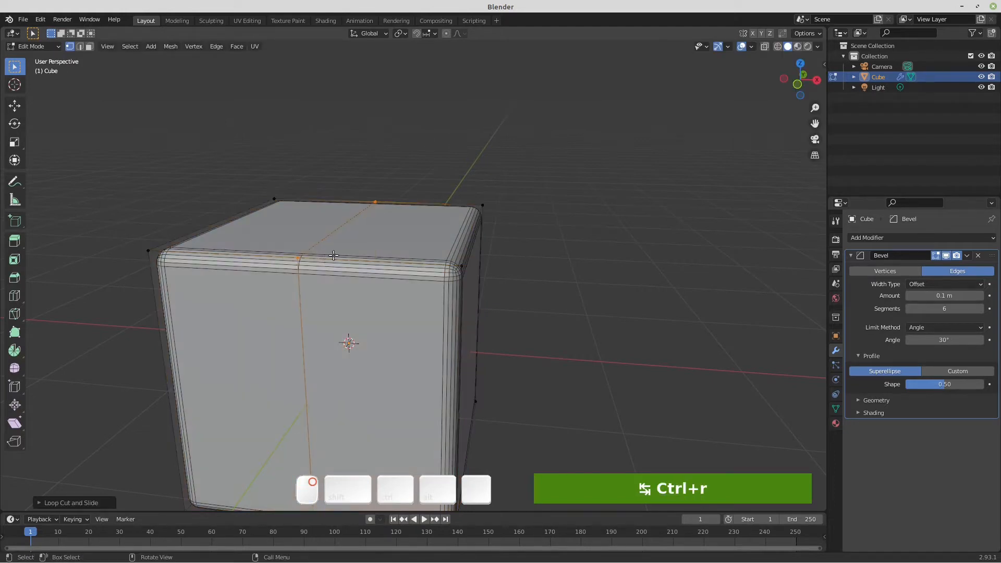
pyautogui.press('2')
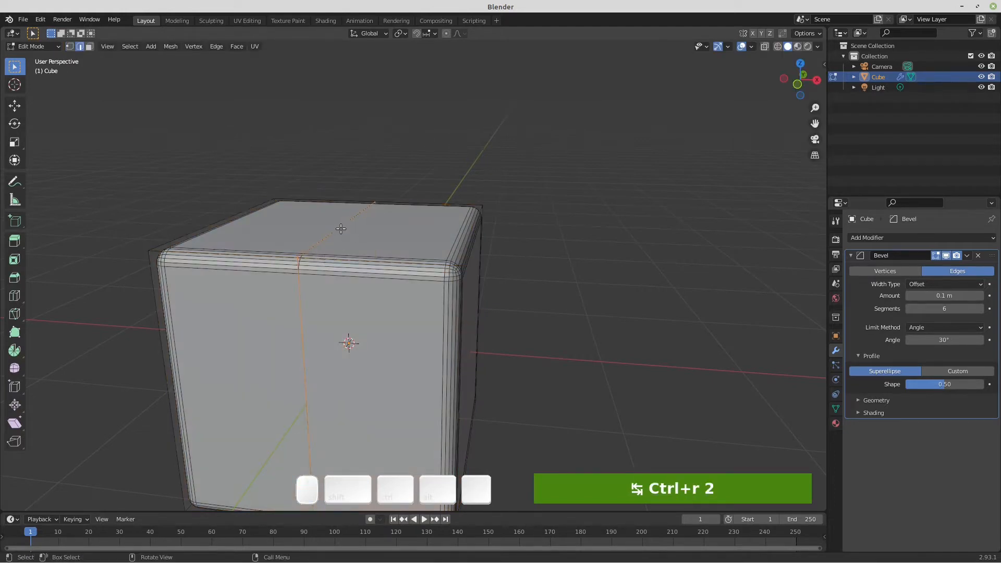
# Step: Raise the centre edge on the cube's top face about 0.27 m along Z
pyautogui.click(340, 229)
pyautogui.press('g')
pyautogui.press('z')
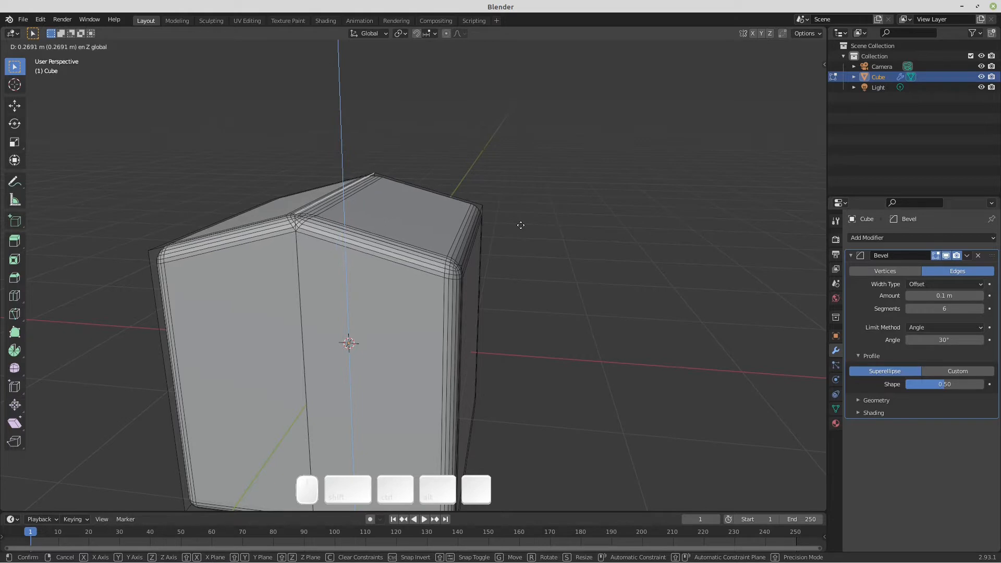
pyautogui.click(520, 226)
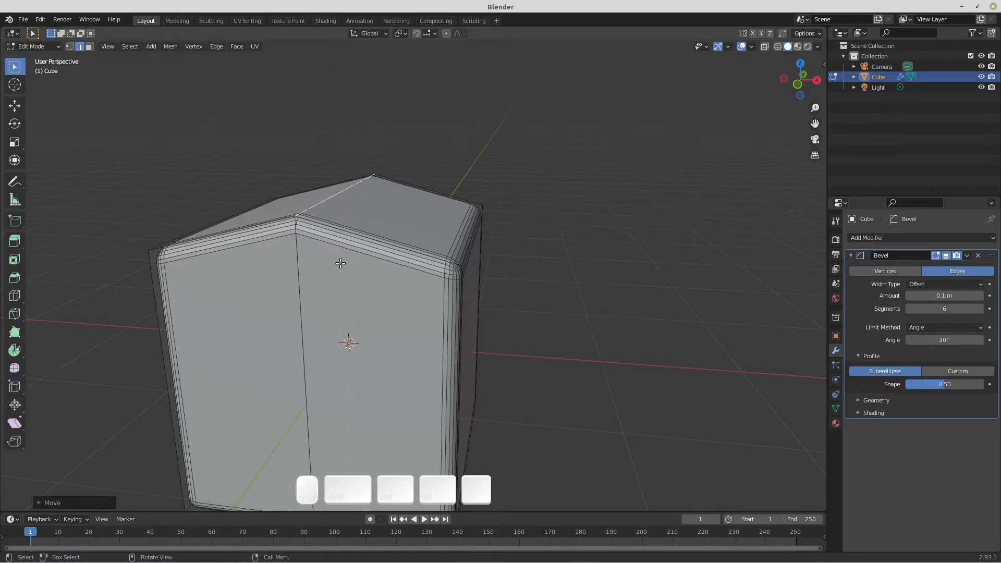
pyautogui.moveTo(339, 263); pyautogui.dragTo(364, 235, button='middle')
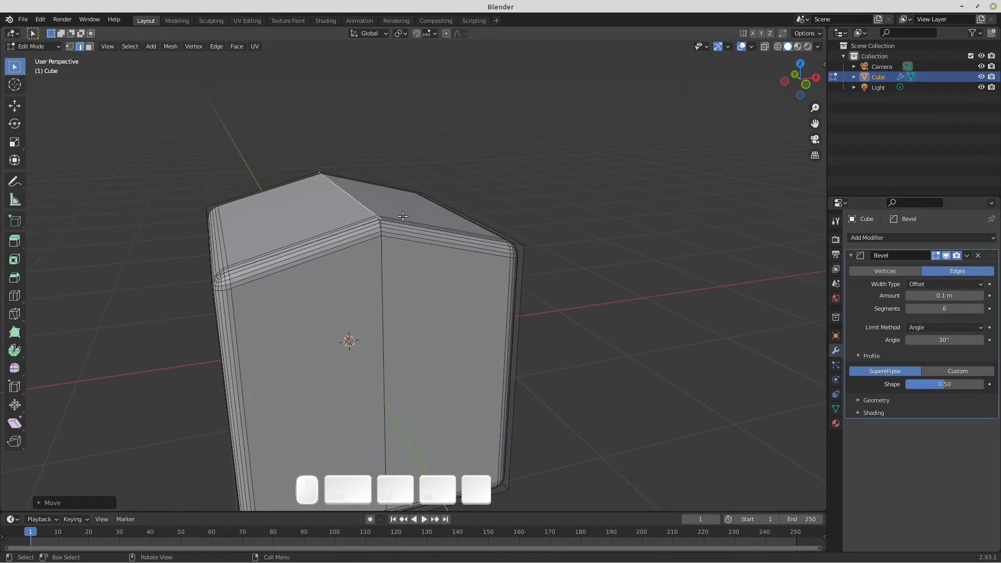
# Step: Raise the top centre edge about 0.31 m further along Z, and undo both moves of that edge
pyautogui.press('g')
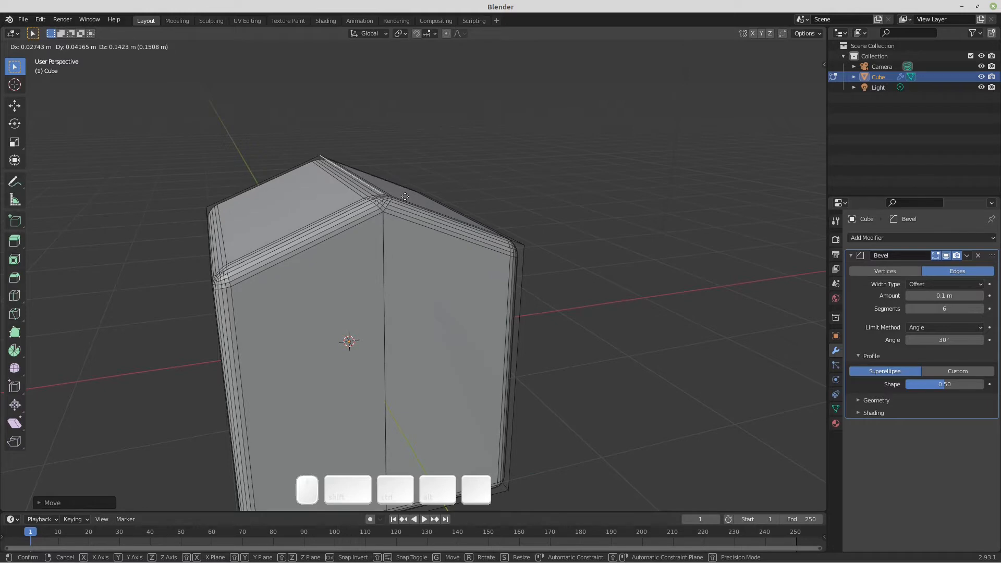
pyautogui.press('z')
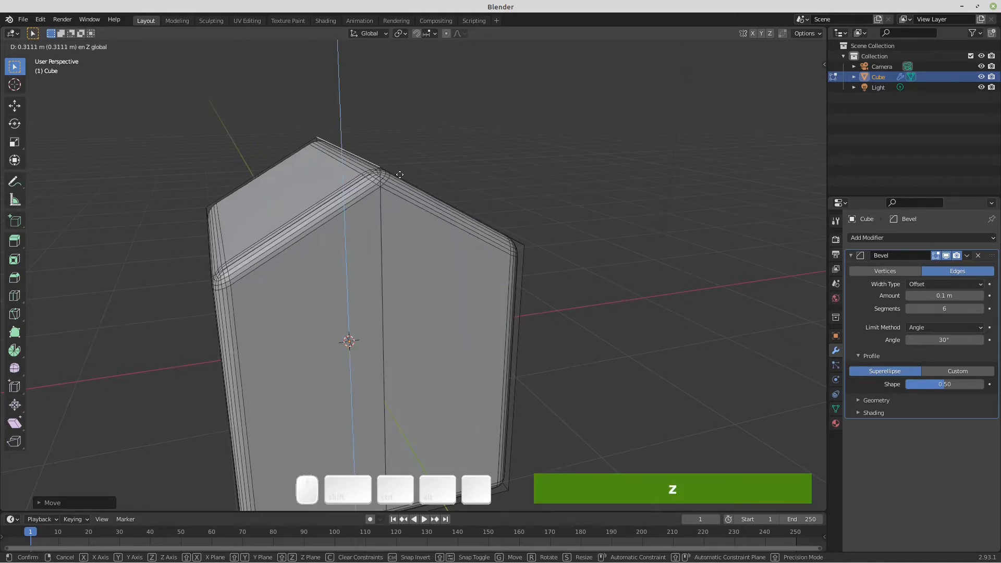
pyautogui.click(400, 175)
pyautogui.hotkey('ctrl', 'z')
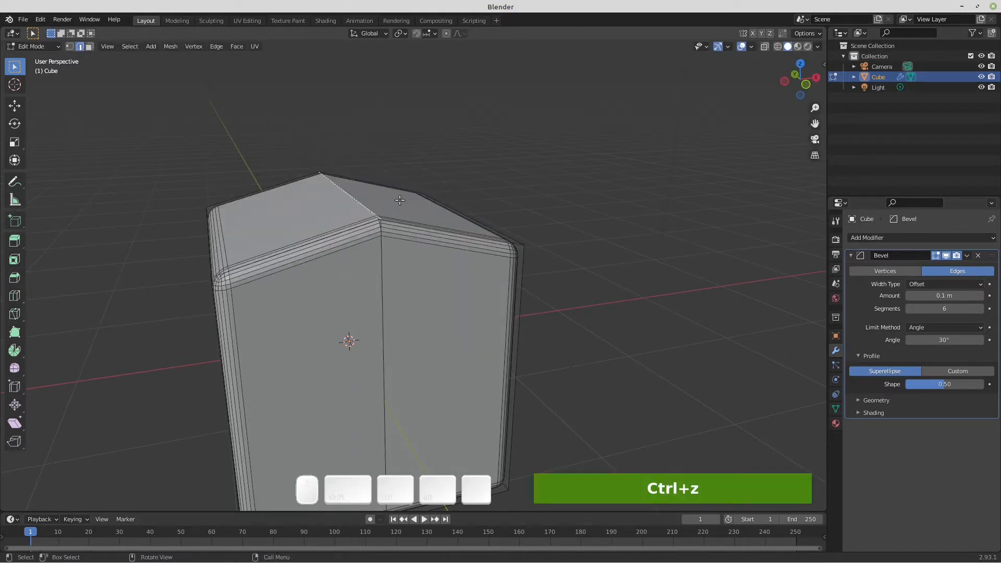
pyautogui.hotkey('ctrl', 'z')
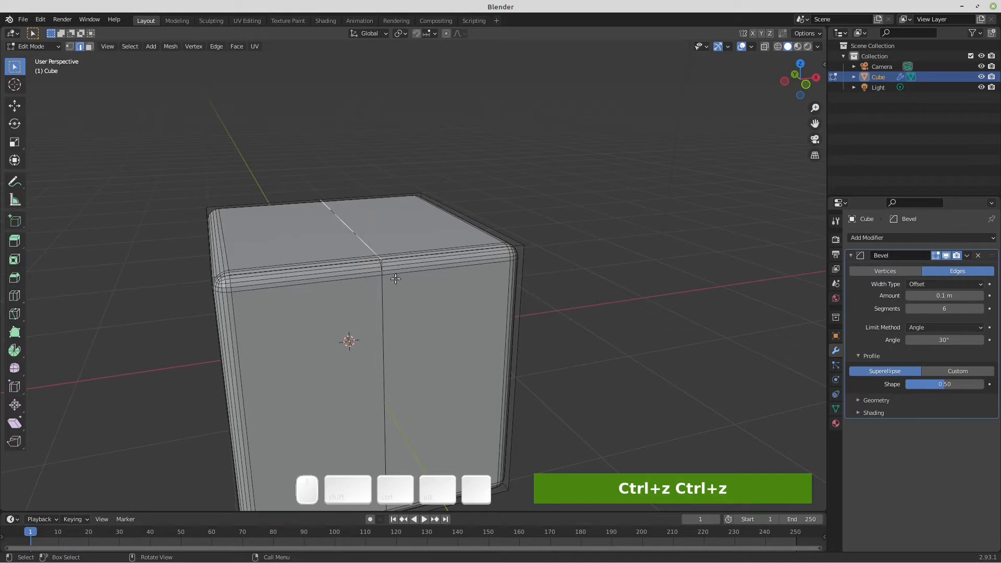
# Step: Dissolve the vertical centre edge on the cube's front face
pyautogui.click(386, 302)
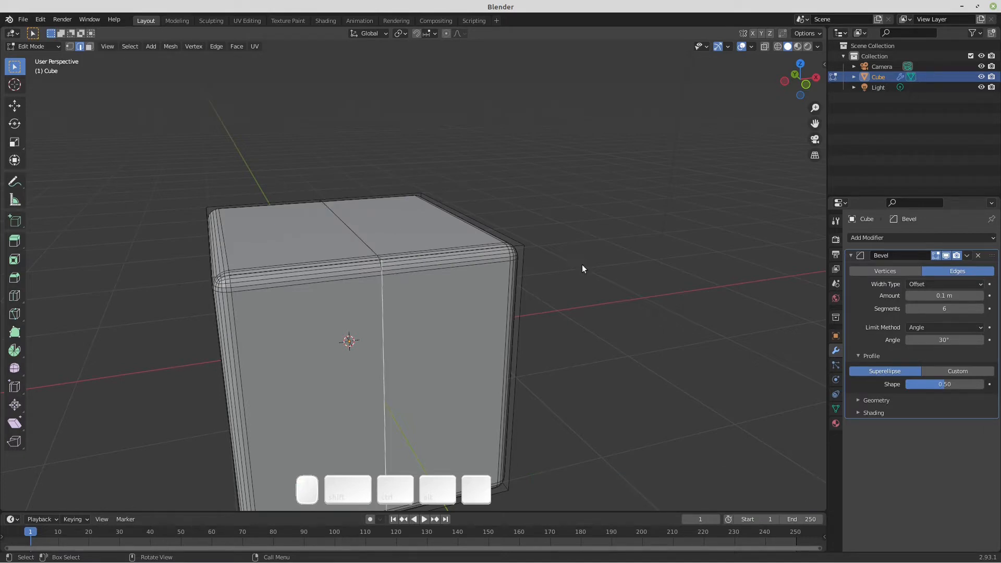
pyautogui.press('Delete')
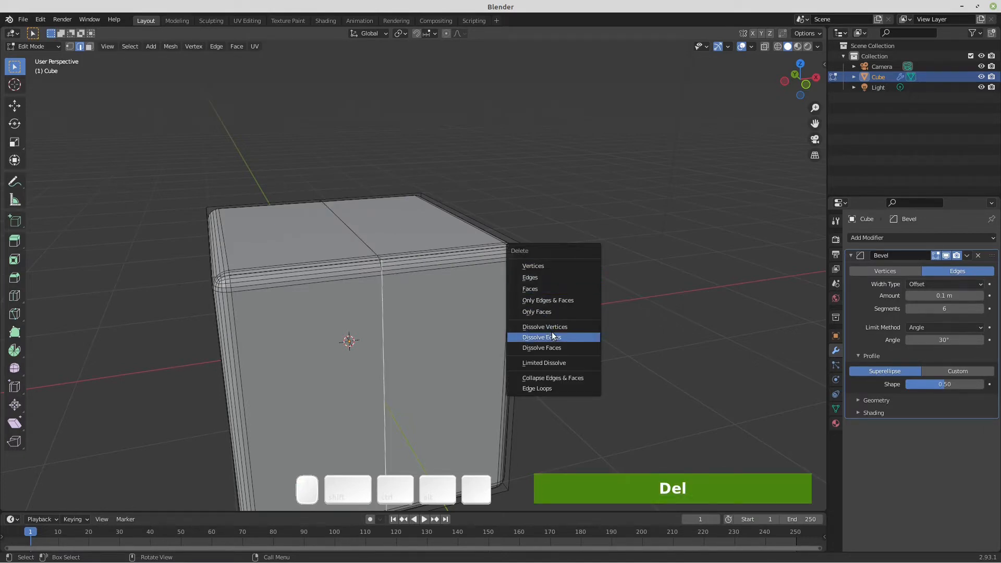
pyautogui.click(552, 337)
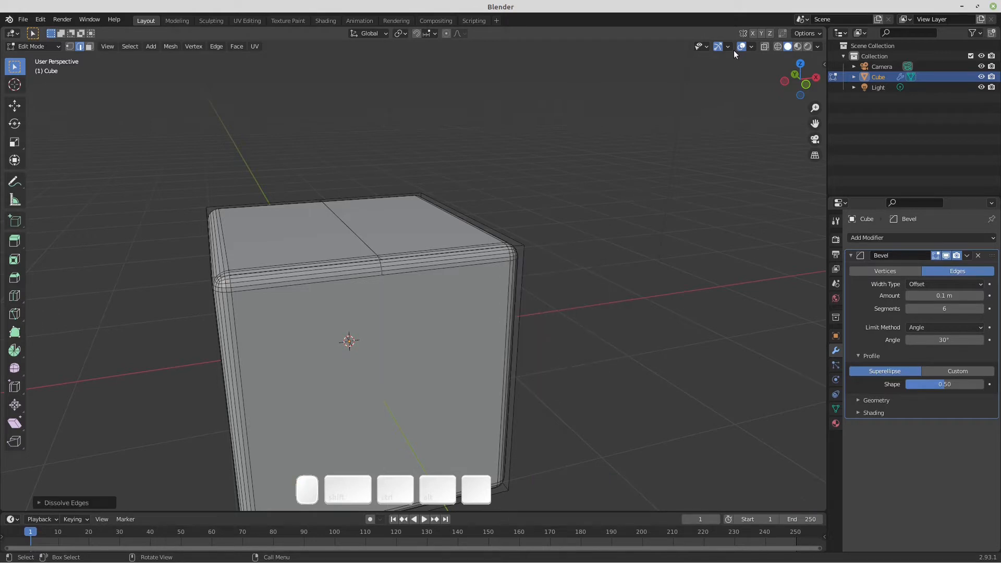
# Step: Show edge angles in the viewport overlays and raise the cube's top centre edge about 0.29 m along Z
pyautogui.click(728, 46)
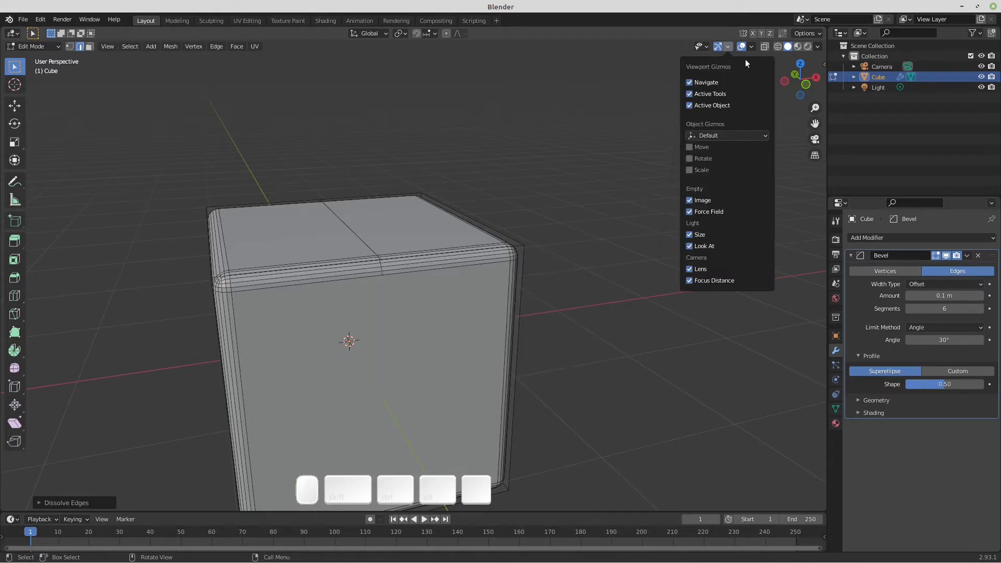
pyautogui.click(751, 46)
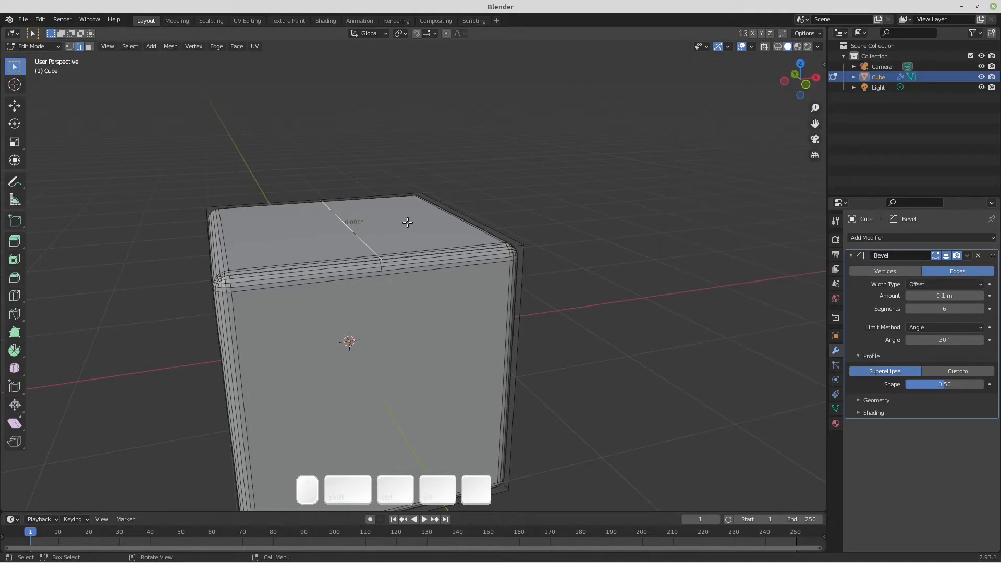
pyautogui.press('g')
pyautogui.press('z')
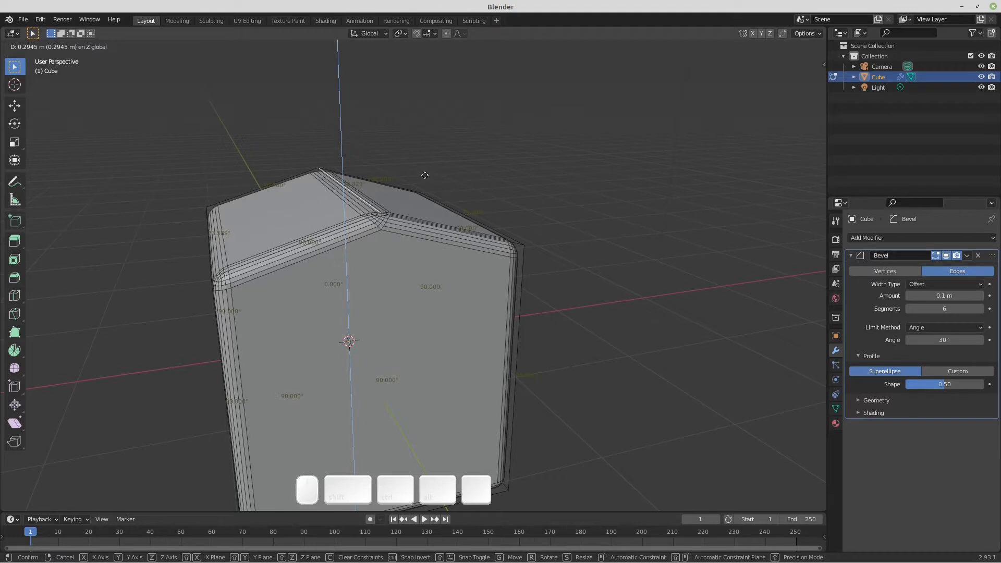
pyautogui.click(425, 175)
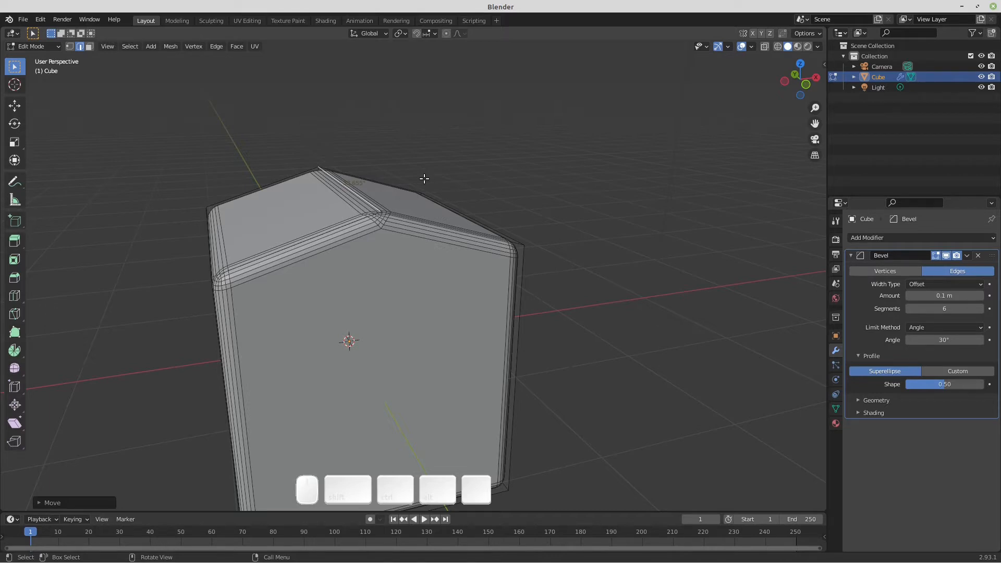
# Step: Set the Bevel modifier's limit method to None
pyautogui.click(917, 327)
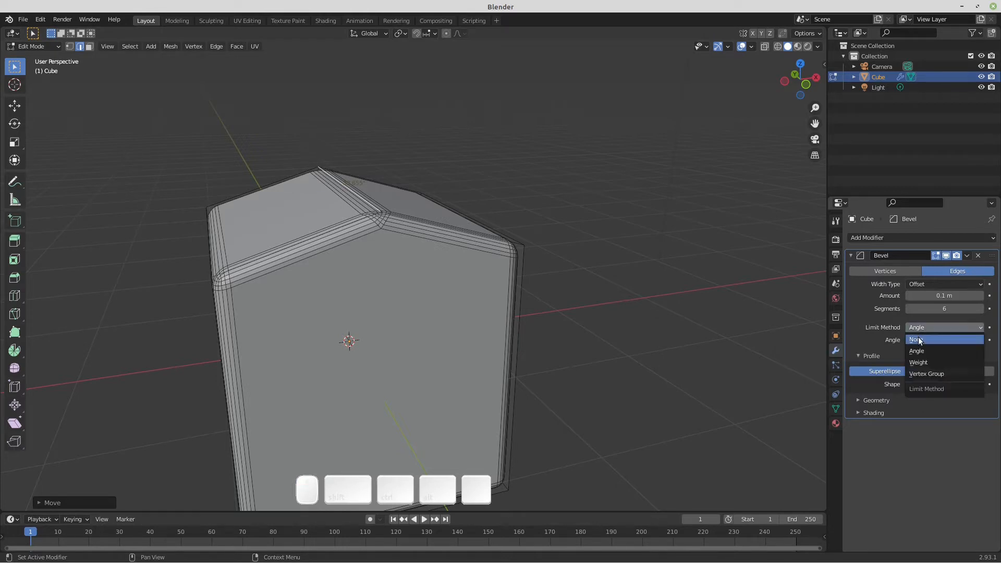
pyautogui.click(919, 340)
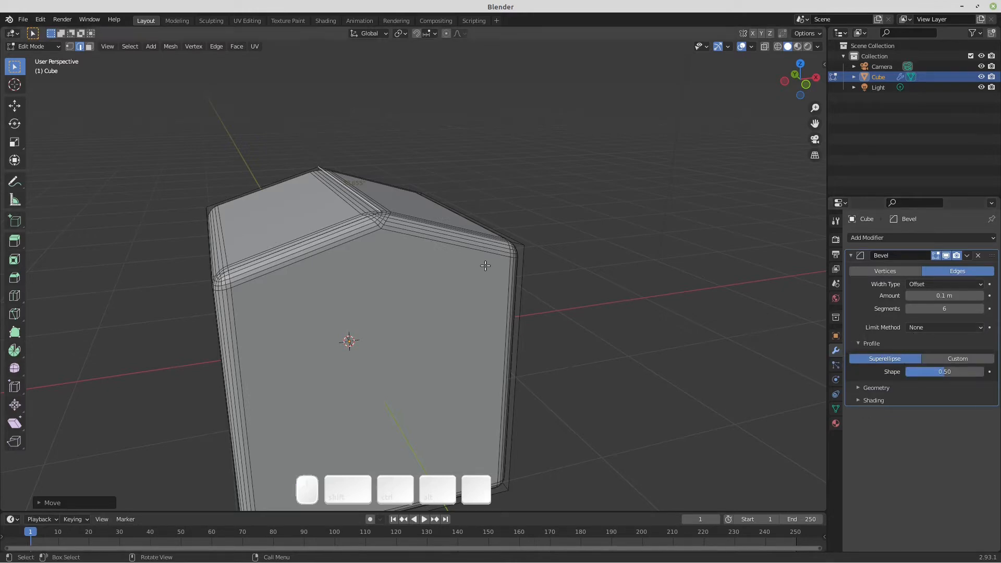
pyautogui.moveTo(554, 292)
pyautogui.mouseDown(button='middle')
pyautogui.moveTo(473, 353)
pyautogui.moveTo(502, 224)
pyautogui.moveTo(589, 244)
pyautogui.moveTo(547, 302)
pyautogui.mouseUp(button='middle')
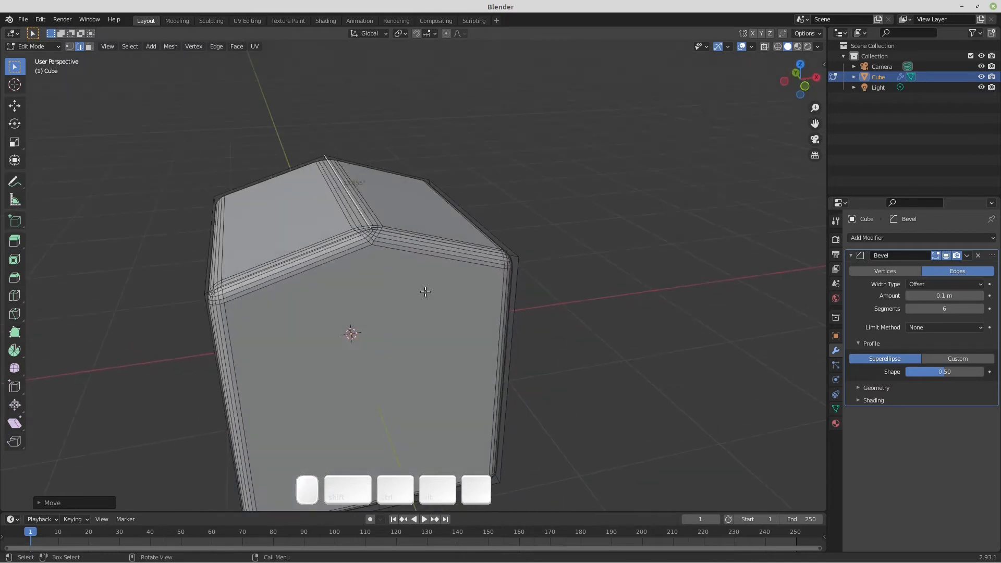
pyautogui.scroll(-3, 418, 286)
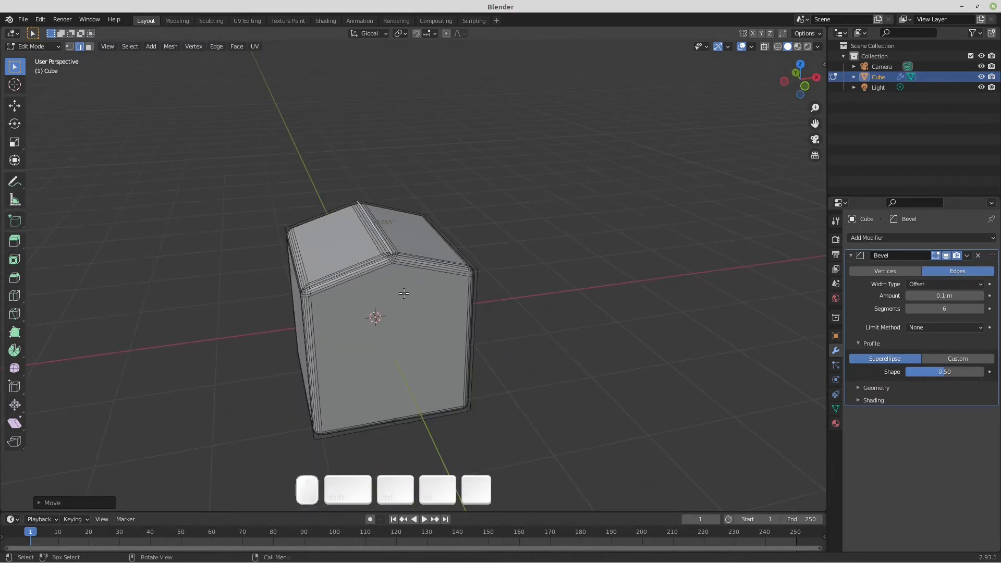
# Step: Connect the top centre and bottom centre vertices of the cube's front face with a vertical edge
pyautogui.press('1')
pyautogui.keyDown('shift'); pyautogui.click(405, 426); pyautogui.keyUp('shift')
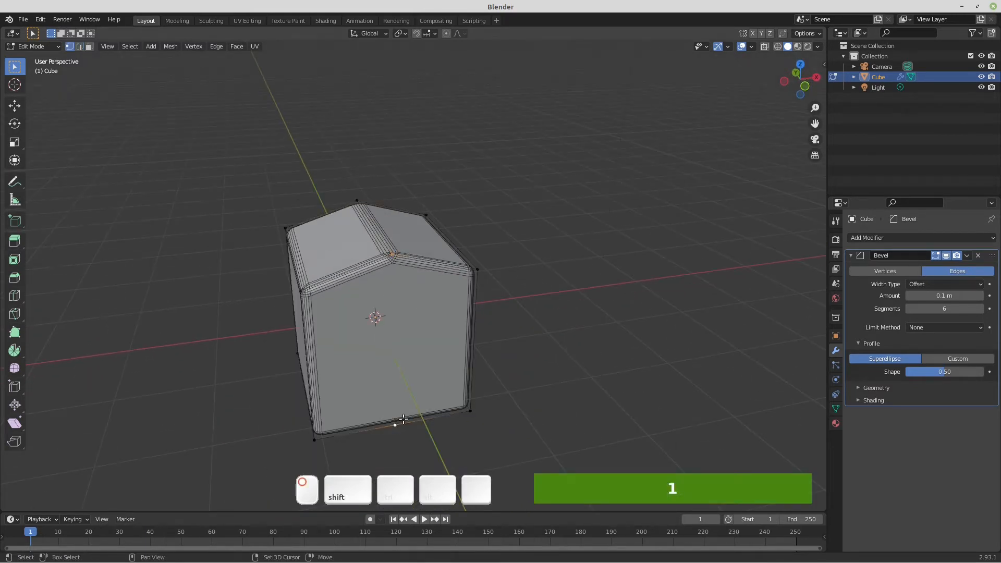
pyautogui.press('j')
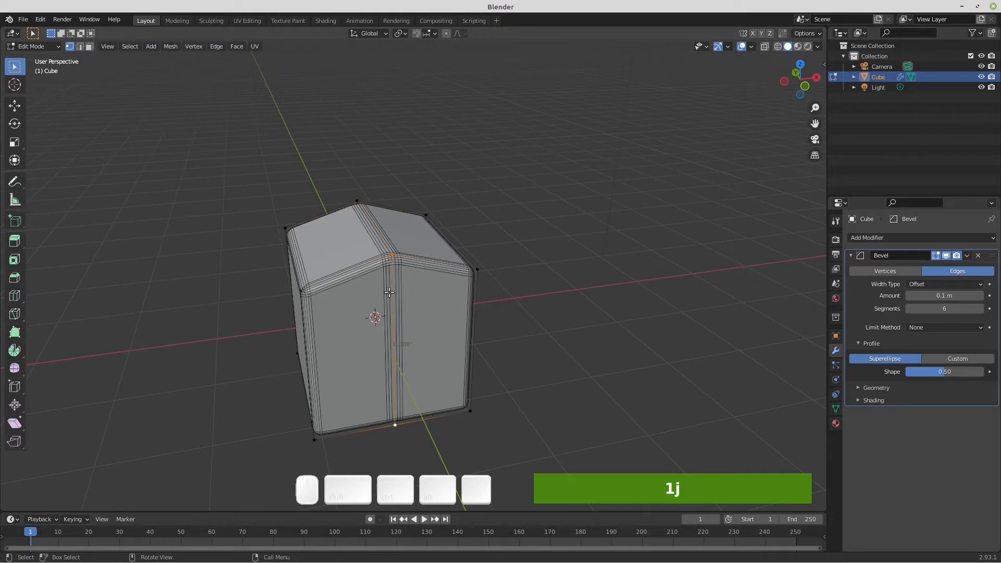
pyautogui.moveTo(431, 339); pyautogui.dragTo(398, 317, button='middle')
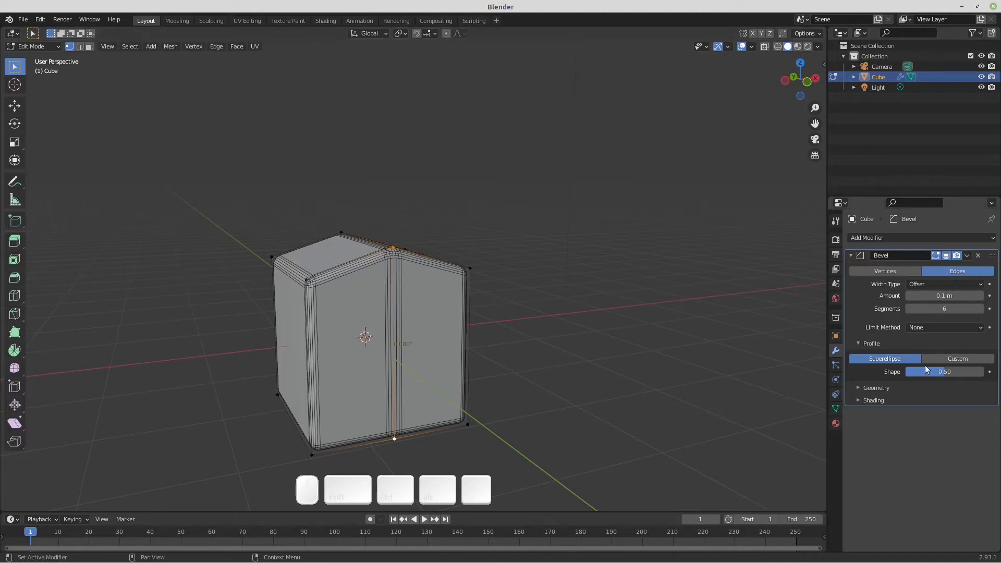
# Step: Switch the Bevel modifier's limit method back to Angle and finally to Weight
pyautogui.click(915, 329)
pyautogui.click(917, 351)
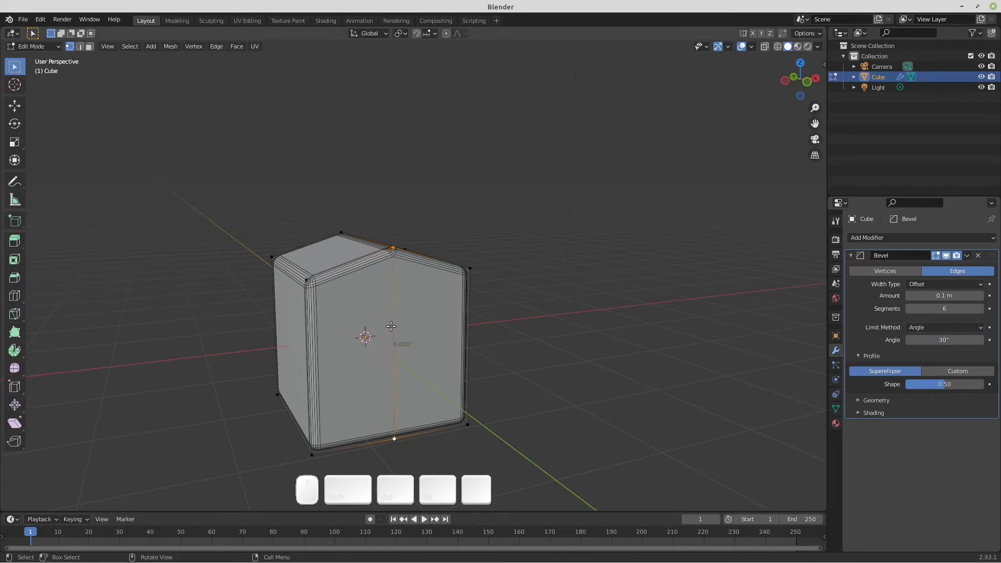
pyautogui.click(926, 327)
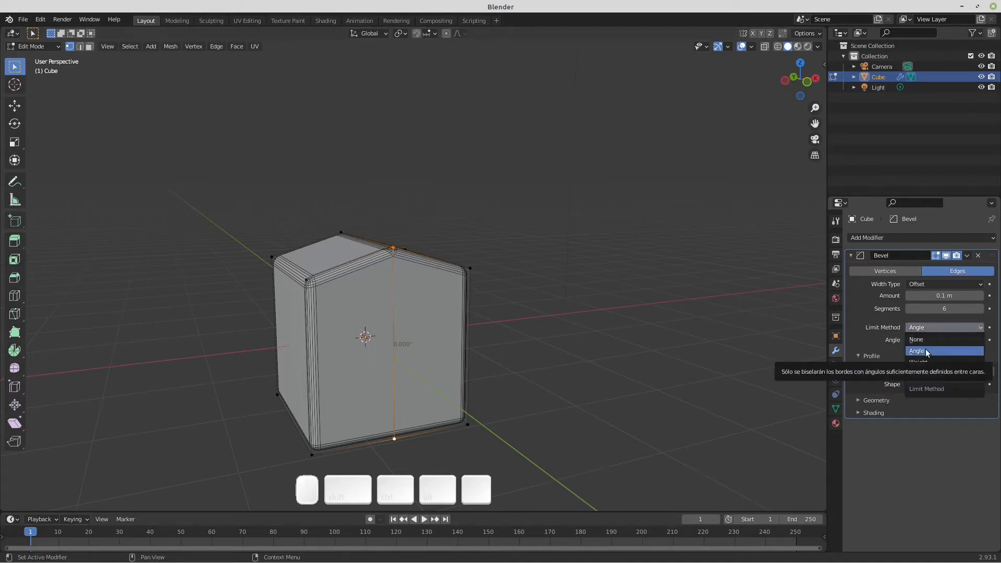
pyautogui.click(929, 362)
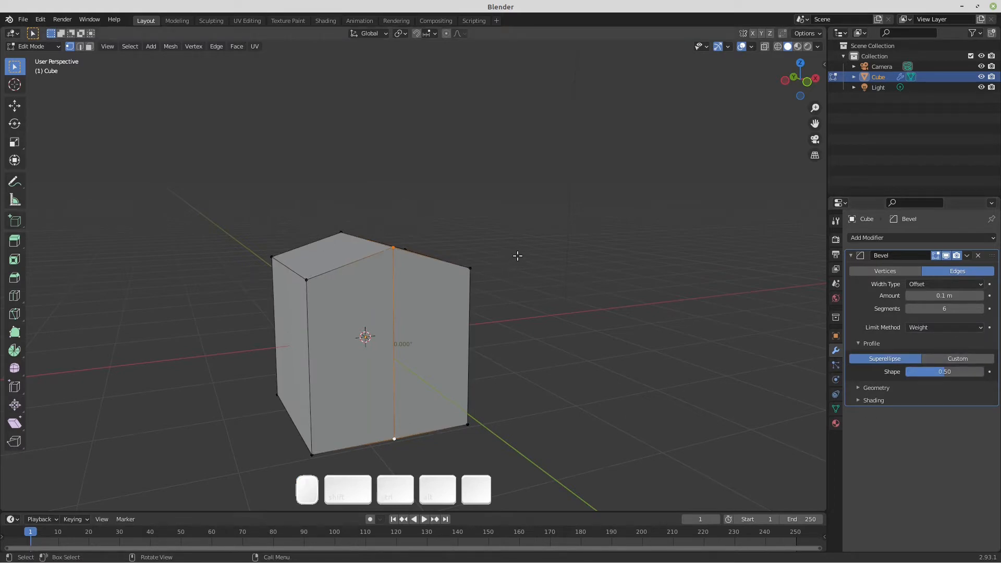
# Step: Select all edges outlining the cube's front face and set their mean bevel weight to 1
pyautogui.moveTo(516, 255); pyautogui.dragTo(511, 268, button='middle')
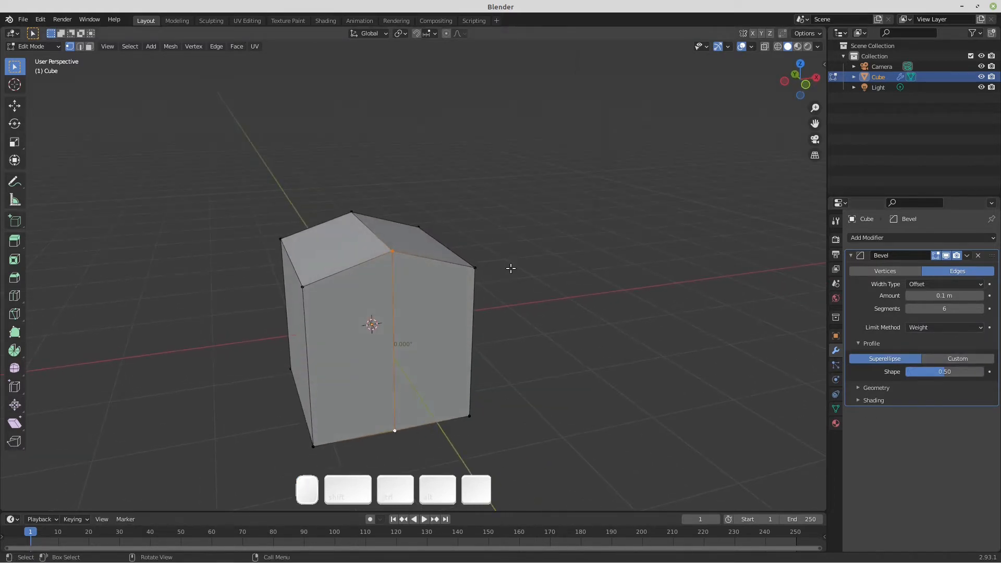
pyautogui.press('2')
pyautogui.click(349, 267)
pyautogui.keyDown('shift'); pyautogui.click(457, 264); pyautogui.keyUp('shift')
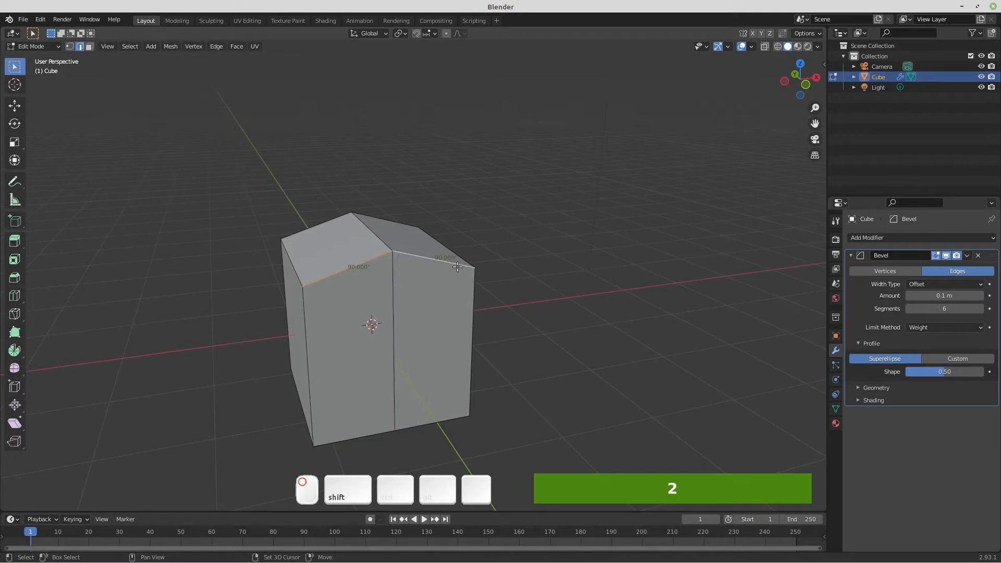
pyautogui.keyDown('shift'); pyautogui.click(440, 418); pyautogui.keyUp('shift')
pyautogui.keyDown('shift'); pyautogui.click(362, 436); pyautogui.keyUp('shift')
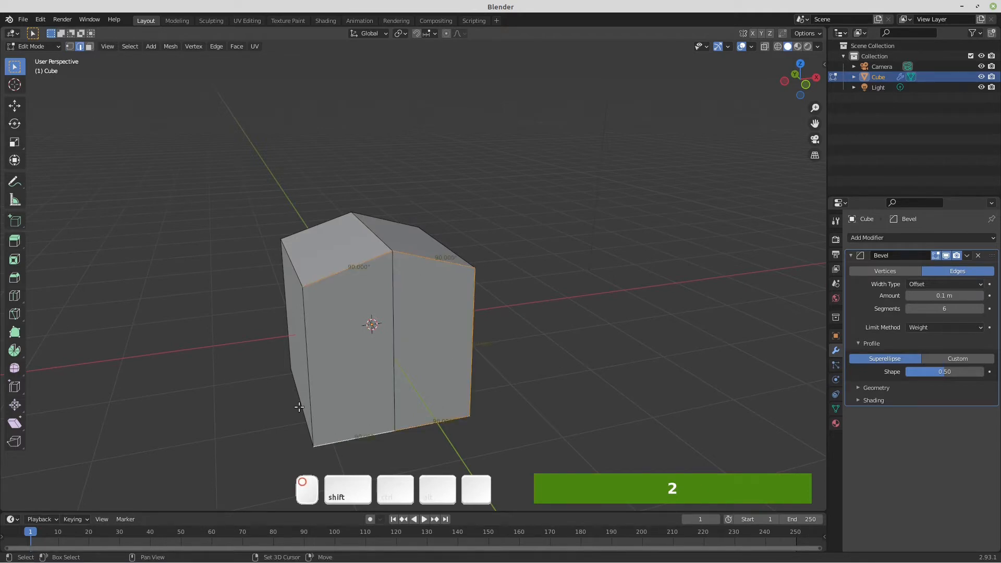
pyautogui.keyDown('shift'); pyautogui.click(306, 330); pyautogui.keyUp('shift')
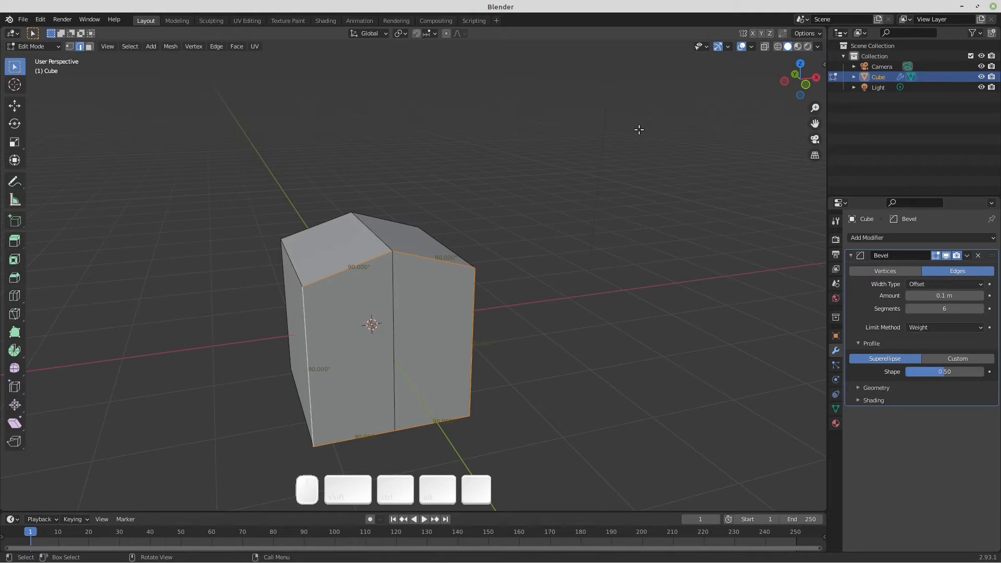
pyautogui.press('n')
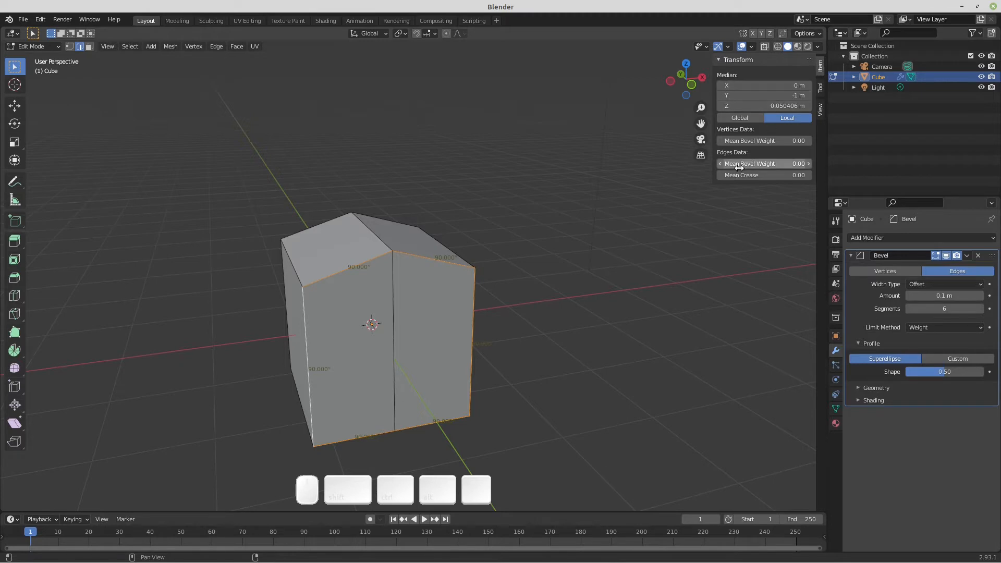
pyautogui.click(790, 166)
pyautogui.write('1')
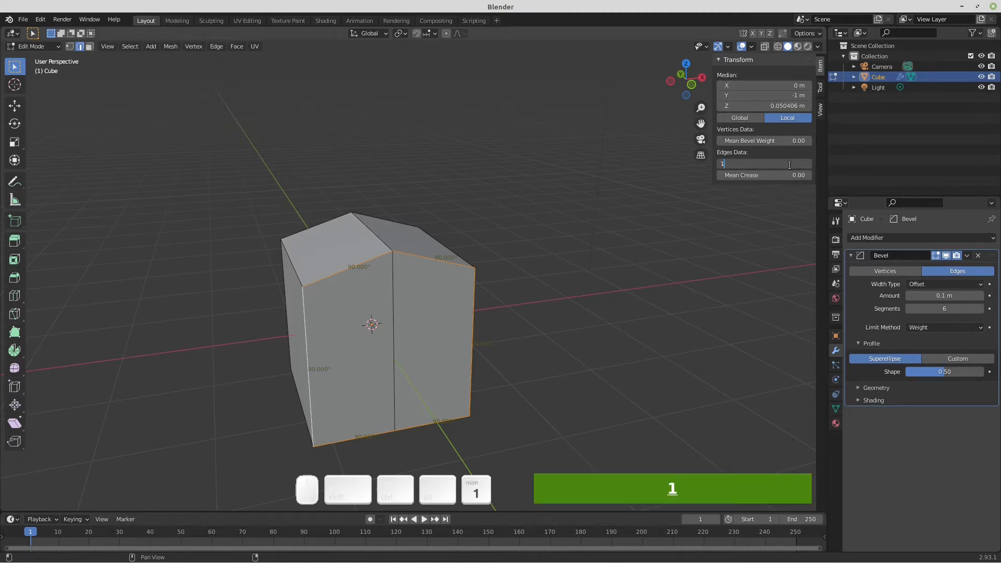
pyautogui.press('Return')
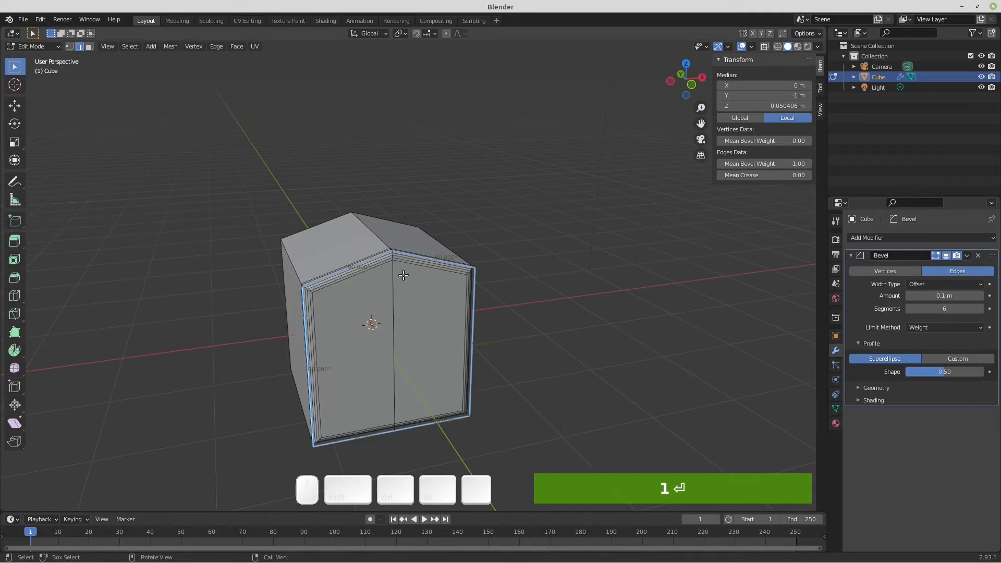
# Step: Check the bevel weight of one sloped front edge and view the available limit methods
pyautogui.click(397, 253)
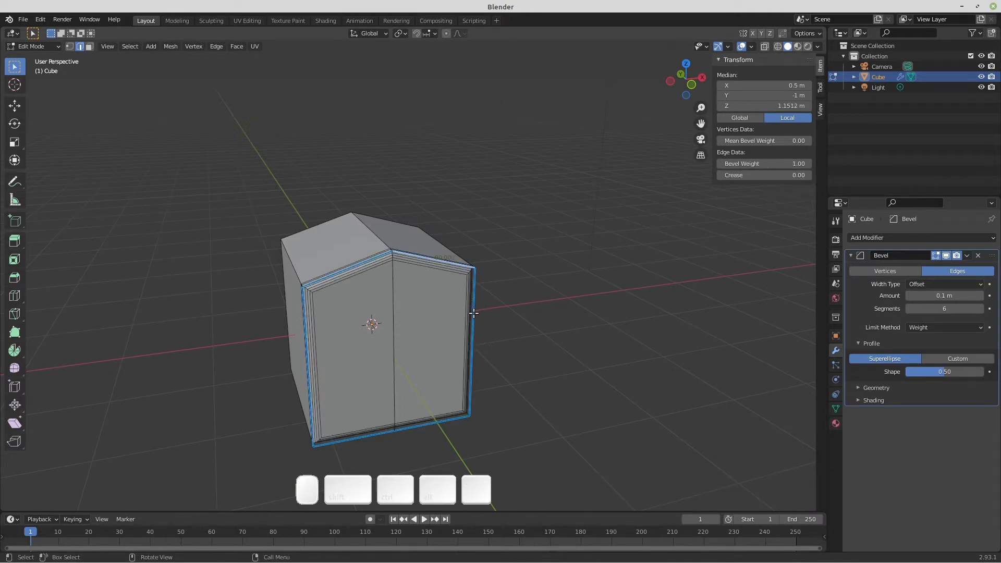
pyautogui.moveTo(404, 283); pyautogui.dragTo(429, 264, button='middle')
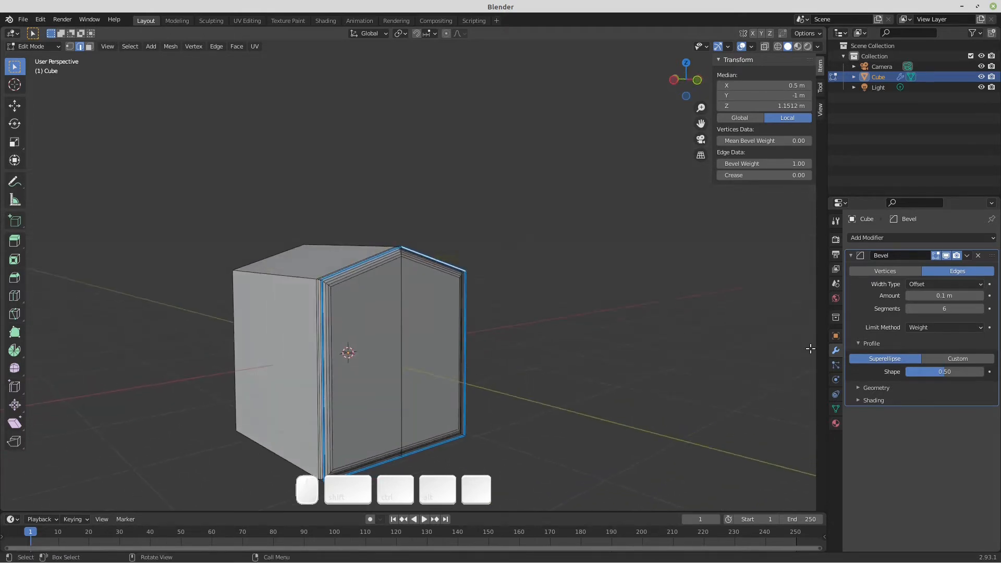
pyautogui.click(924, 331)
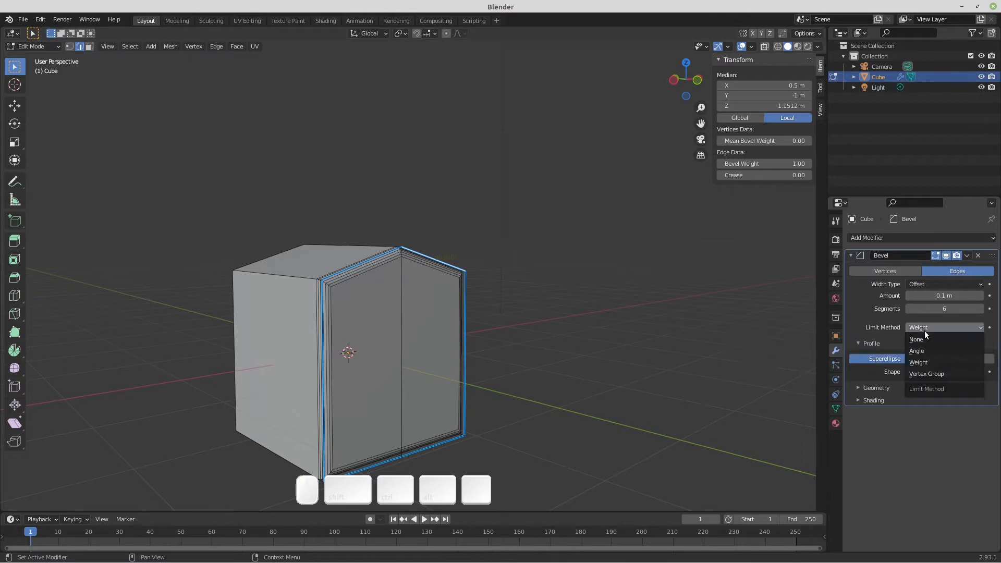
pyautogui.click(888, 322)
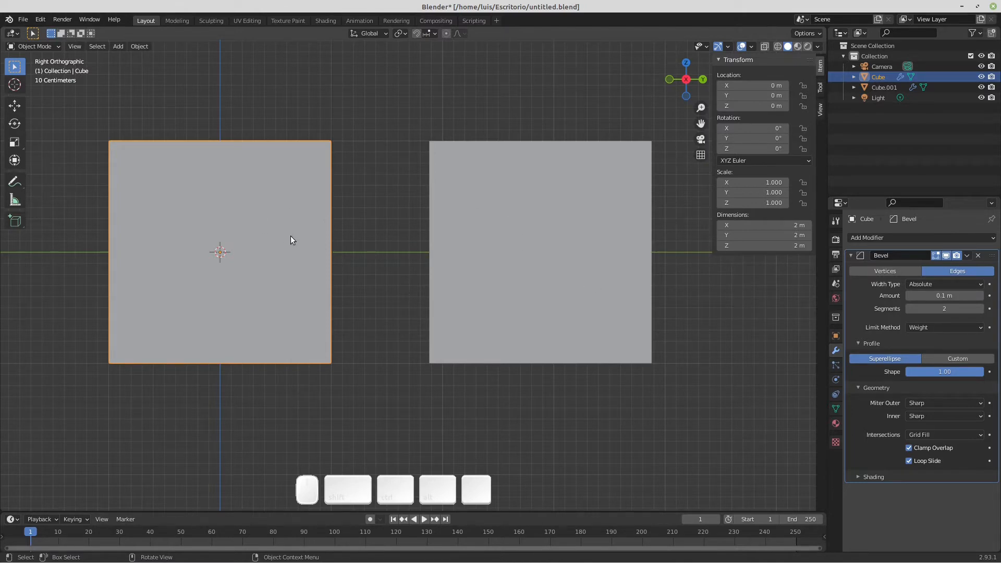
# Step: Compare the Bevel modifier settings of the two cubes
pyautogui.moveTo(291, 239); pyautogui.dragTo(326, 268, button='middle')
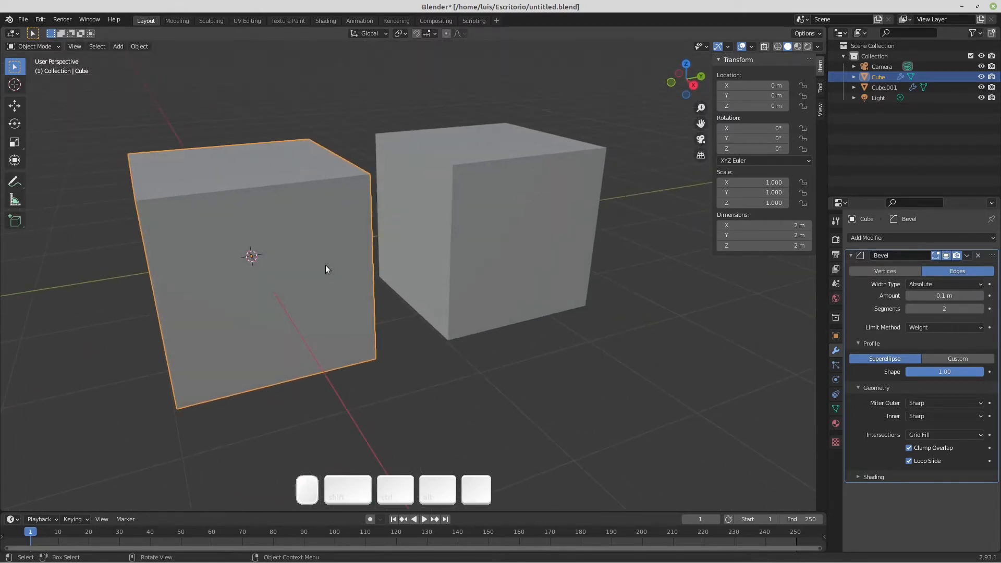
pyautogui.click(499, 223)
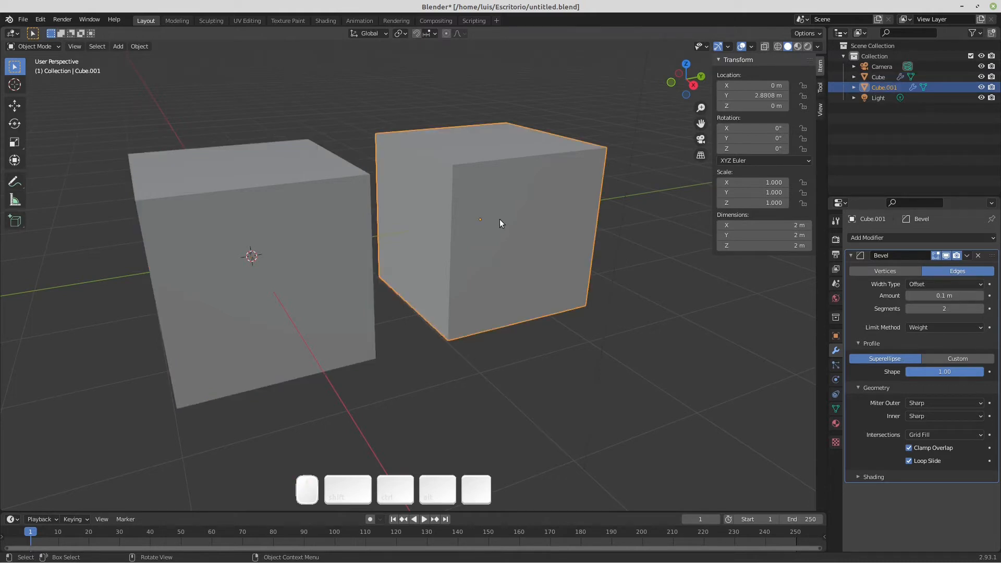
pyautogui.click(299, 216)
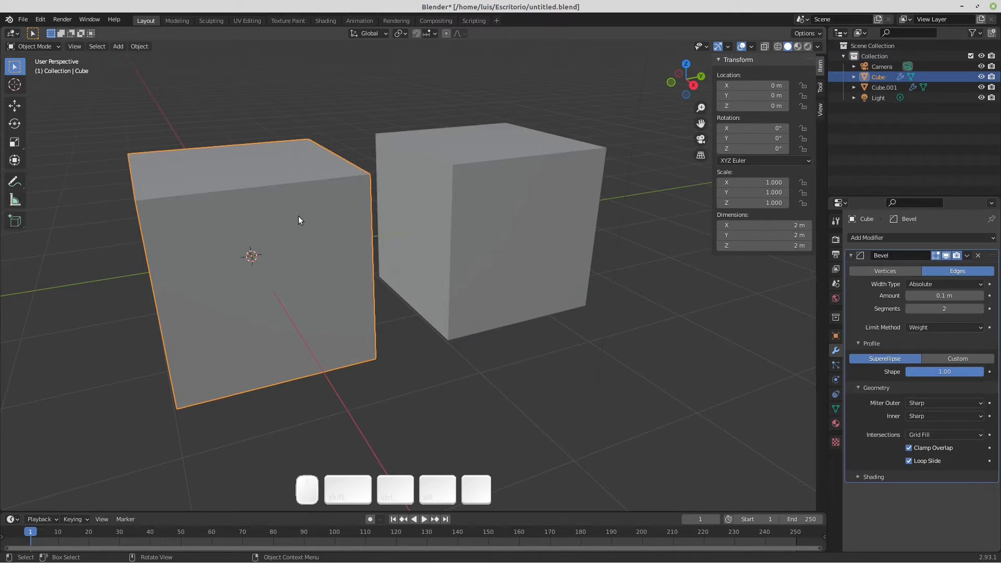
# Step: Turn on the wireframe viewport display for both cubes
pyautogui.click(835, 336)
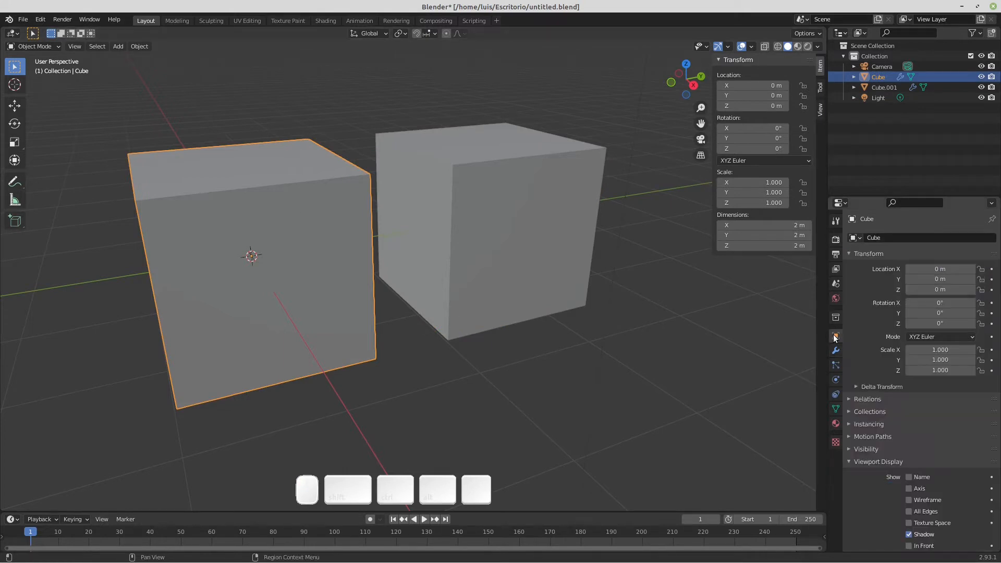
pyautogui.click(910, 499)
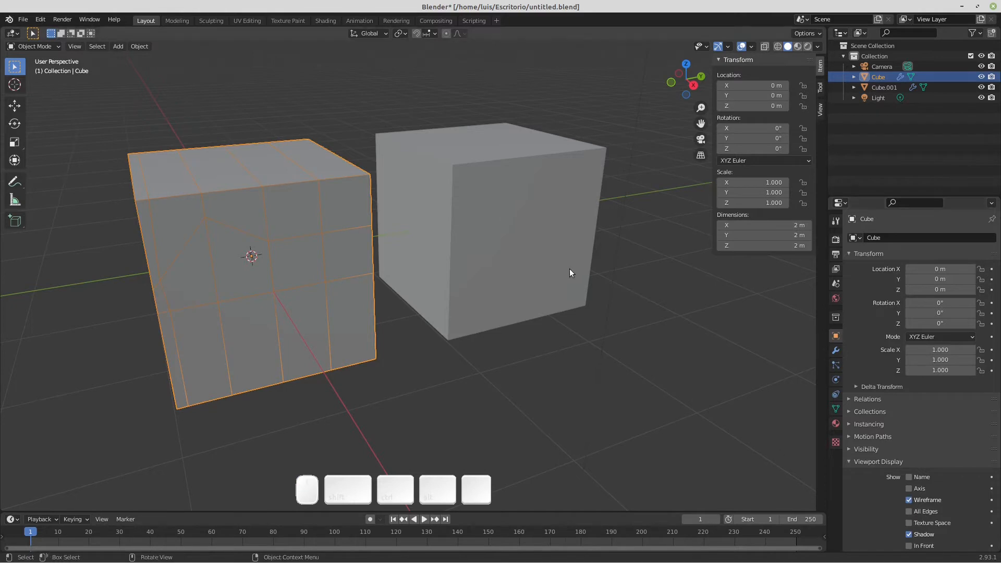
pyautogui.click(554, 241)
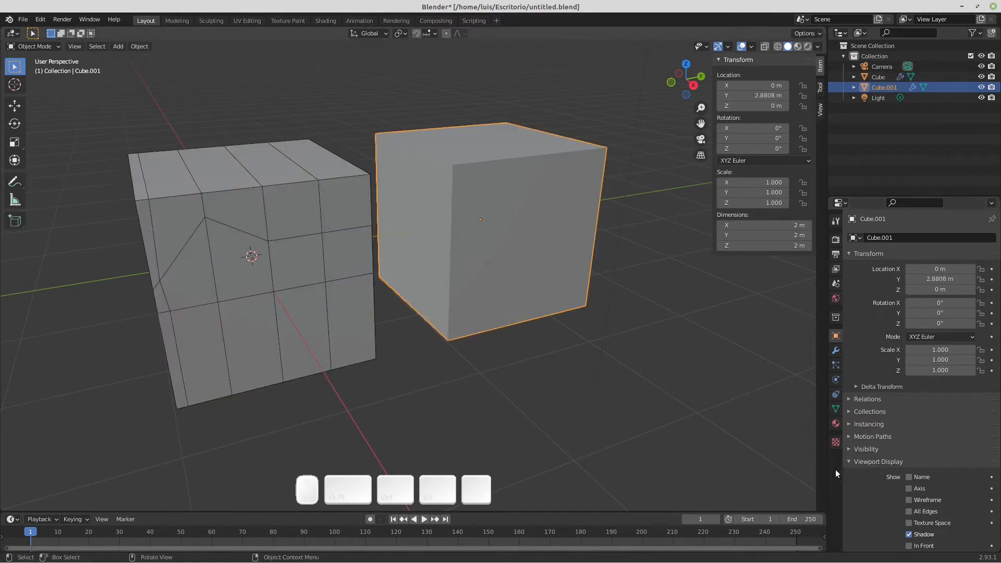
pyautogui.click(916, 500)
pyautogui.press('KP_3')
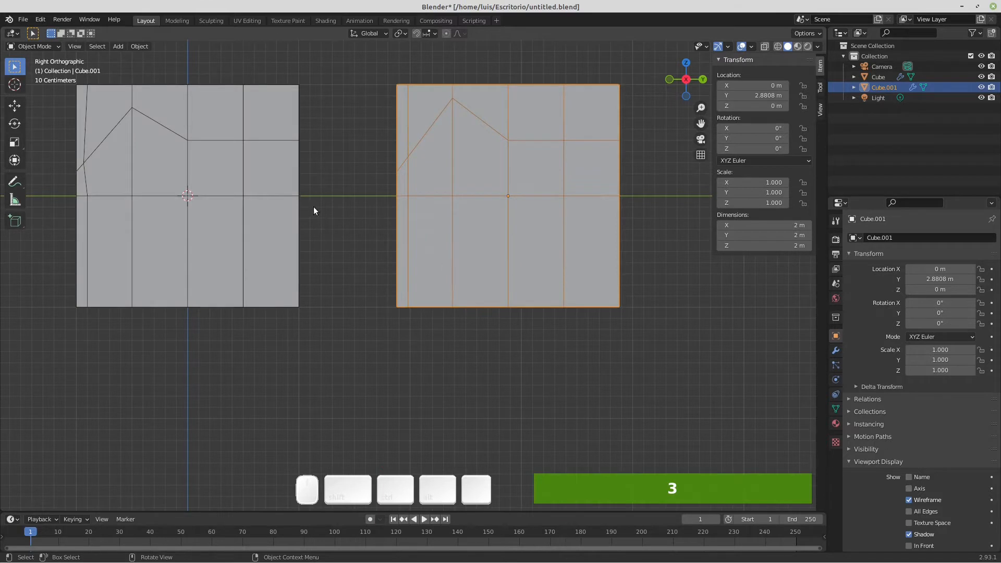
pyautogui.keyDown('shift'); pyautogui.moveTo(306, 186); pyautogui.dragTo(399, 240, button='middle'); pyautogui.keyUp('shift')
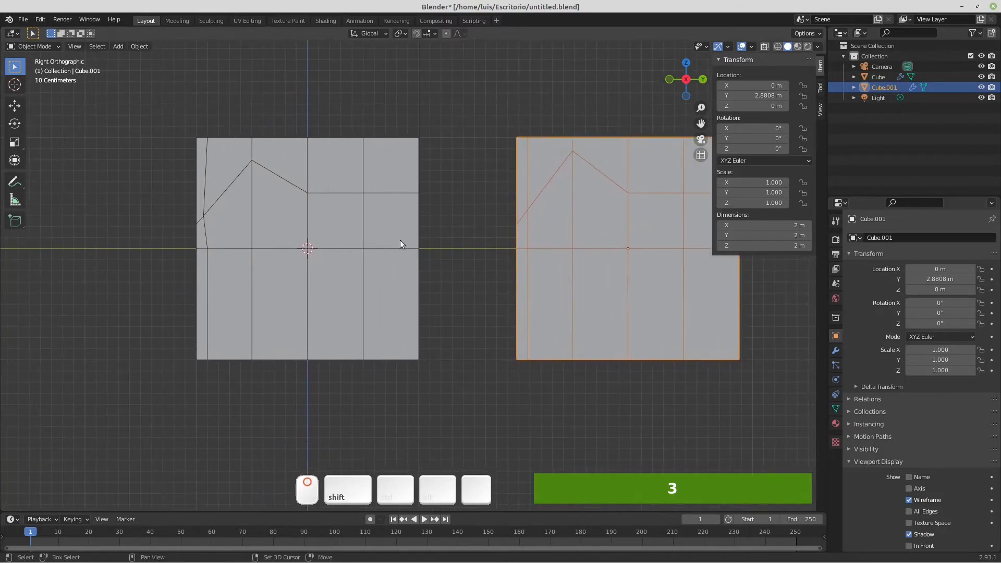
# Step: In edge editing of the cube at the origin, select the bevel-weighted edges outlining its end face at Y -1 m
pyautogui.click(298, 205)
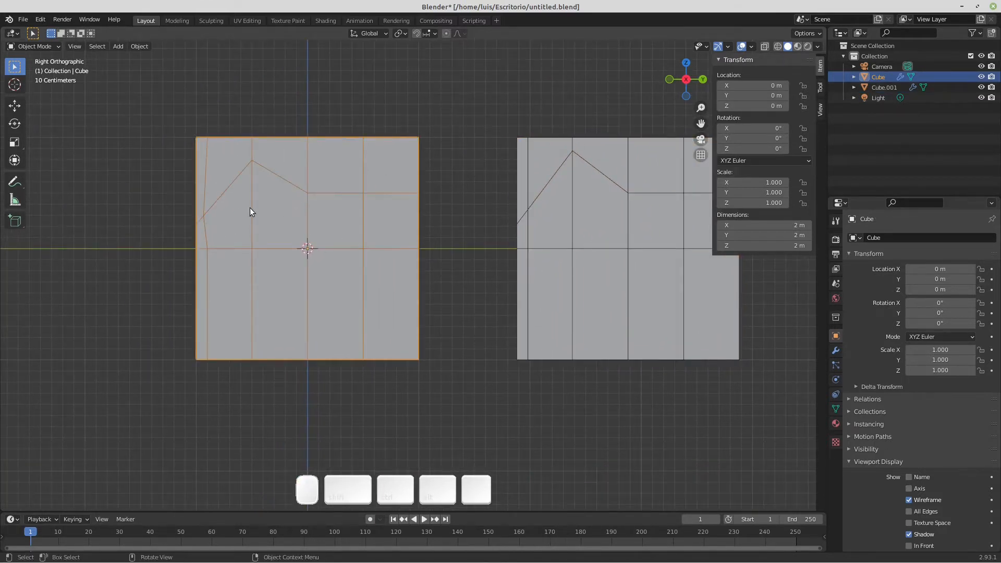
pyautogui.moveTo(273, 204); pyautogui.dragTo(321, 242, button='middle')
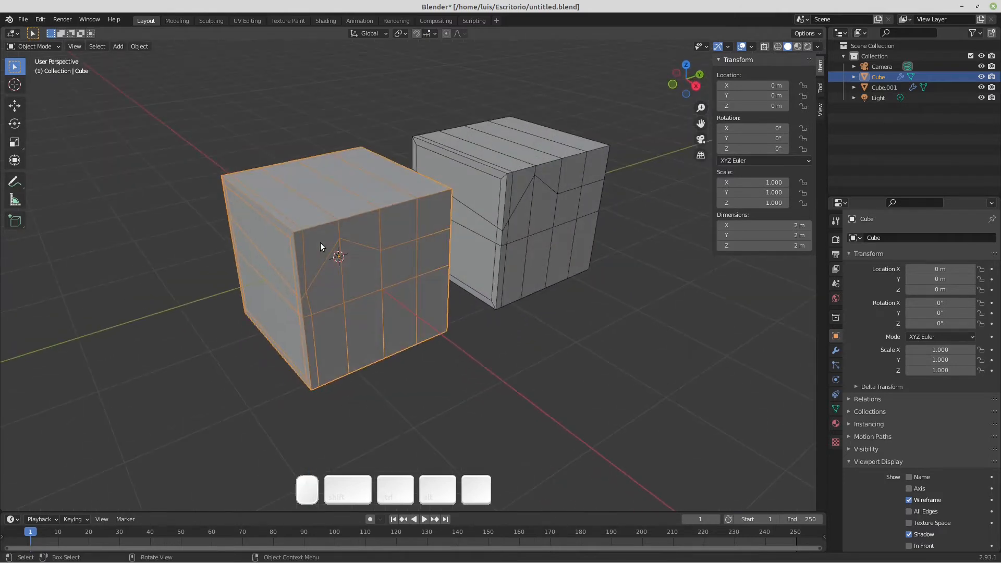
pyautogui.press('Tab')
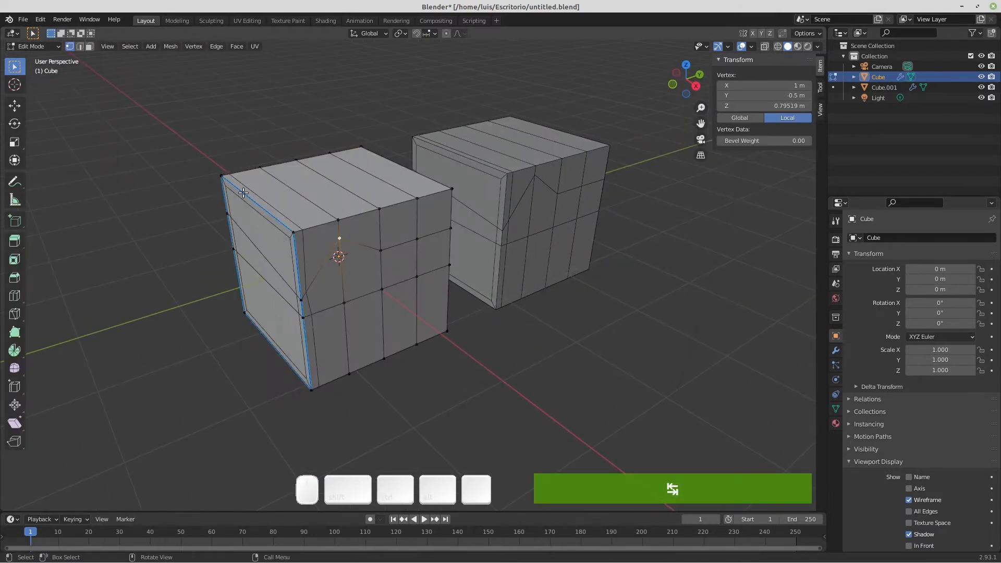
pyautogui.press('2')
pyautogui.click(251, 200)
pyautogui.keyDown('shift'); pyautogui.click(294, 256); pyautogui.keyUp('shift')
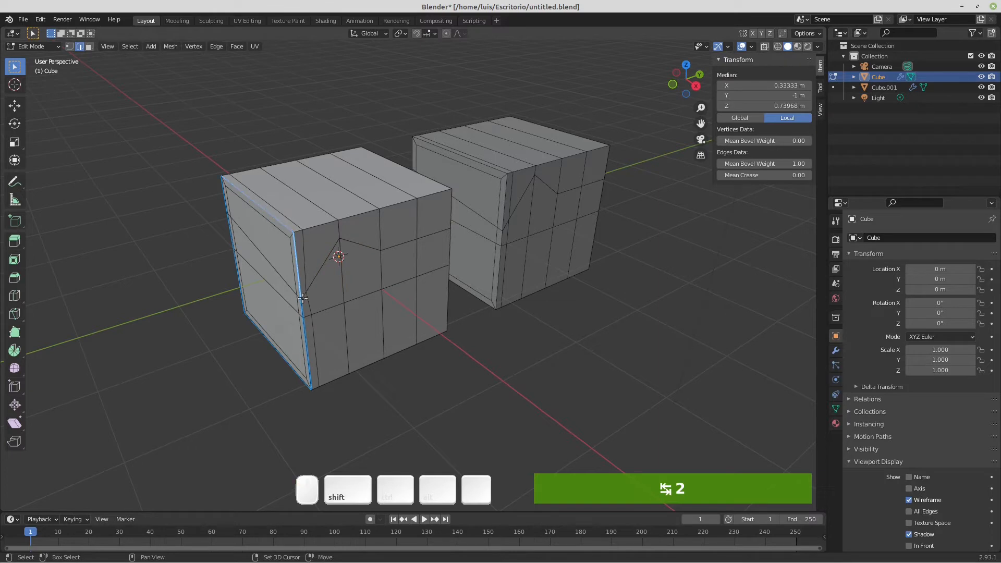
pyautogui.keyDown('shift'); pyautogui.click(302, 311); pyautogui.keyUp('shift')
pyautogui.keyDown('shift'); pyautogui.click(287, 361); pyautogui.keyUp('shift')
pyautogui.keyDown('shift'); pyautogui.click(240, 293); pyautogui.keyUp('shift')
pyautogui.keyDown('shift'); pyautogui.click(230, 227); pyautogui.keyUp('shift')
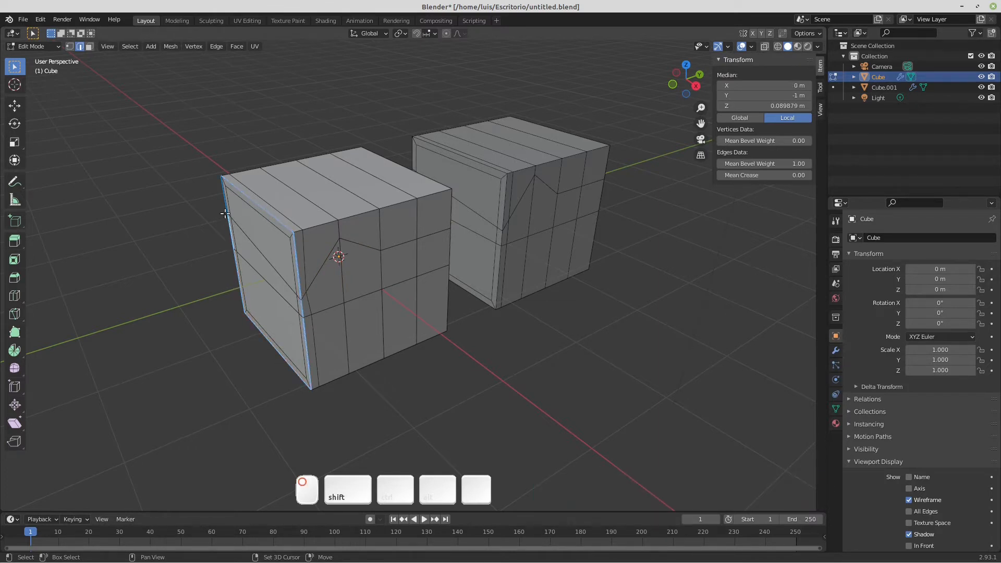
pyautogui.moveTo(313, 243); pyautogui.dragTo(374, 252, button='middle')
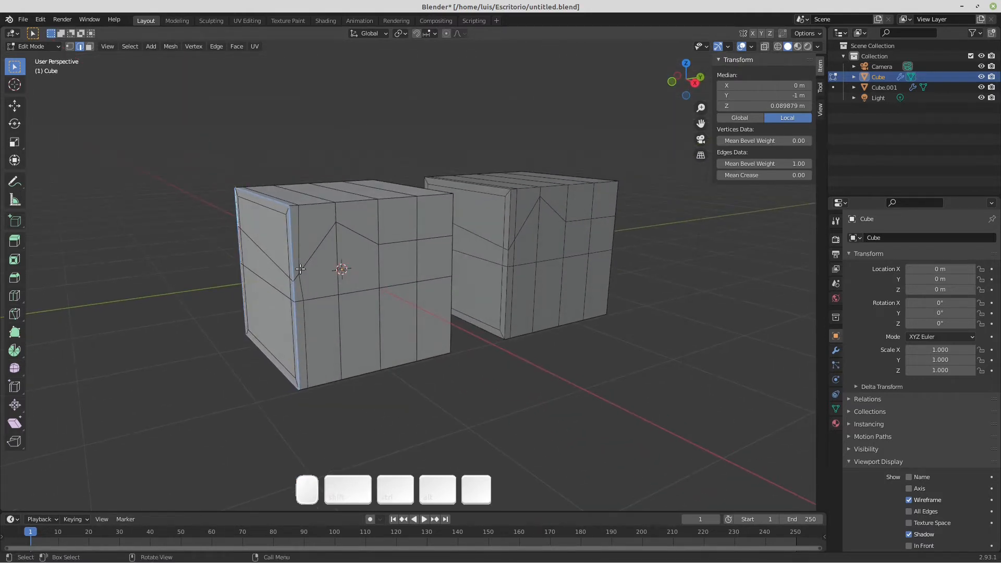
# Step: Examine the edge loops running into the bevelled end face of the cube at the origin by selecting them in turn, ending on the zigzag loop
pyautogui.hotkey('alt', 'a')
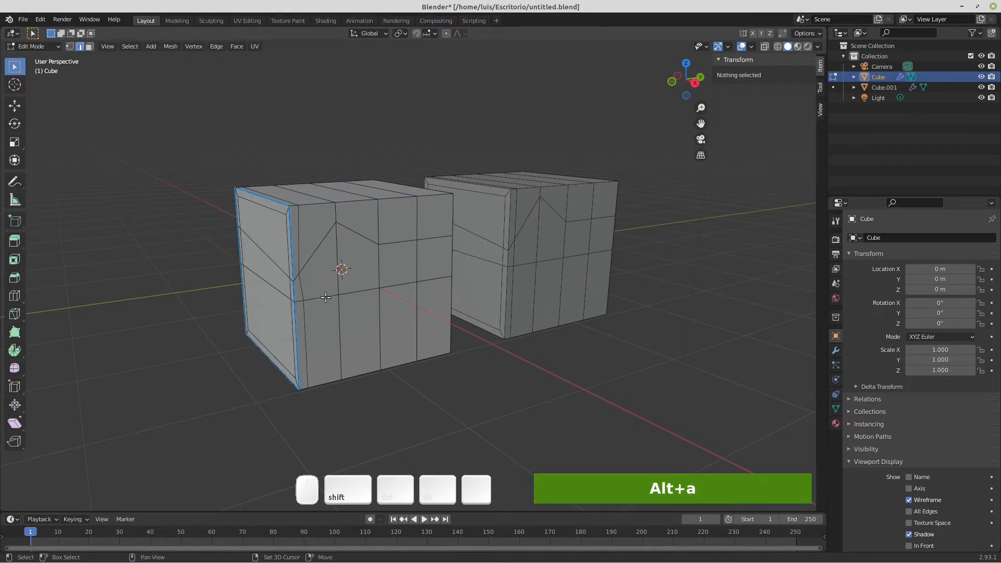
pyautogui.keyDown('alt'); pyautogui.keyDown('shift'); pyautogui.click(324, 296); pyautogui.keyUp('shift'); pyautogui.keyUp('alt')
pyautogui.keyDown('alt'); pyautogui.keyDown('shift'); pyautogui.click(314, 246); pyautogui.keyUp('shift'); pyautogui.keyUp('alt')
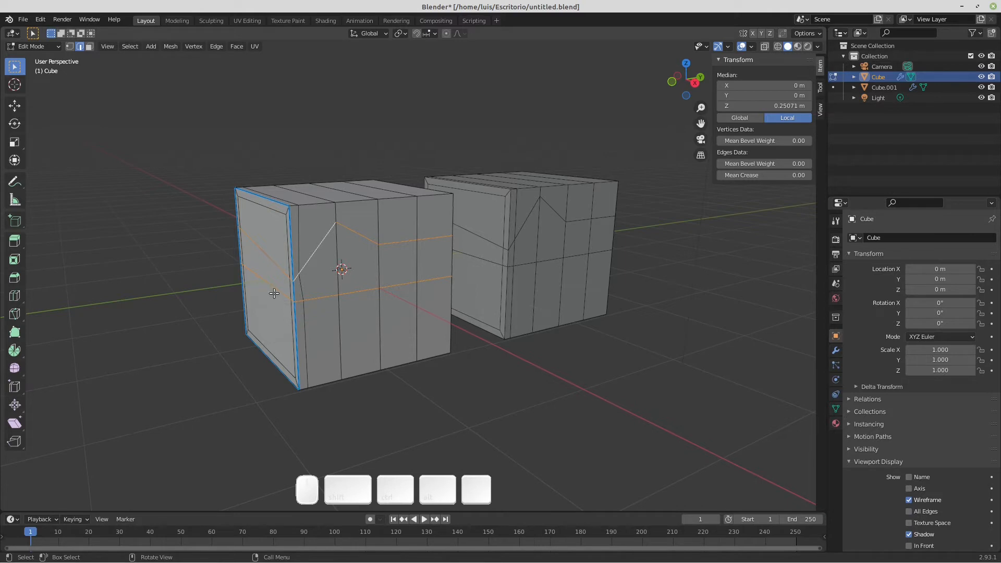
pyautogui.hotkey('alt', 'a')
pyautogui.keyDown('alt'); pyautogui.click(313, 202); pyautogui.keyUp('alt')
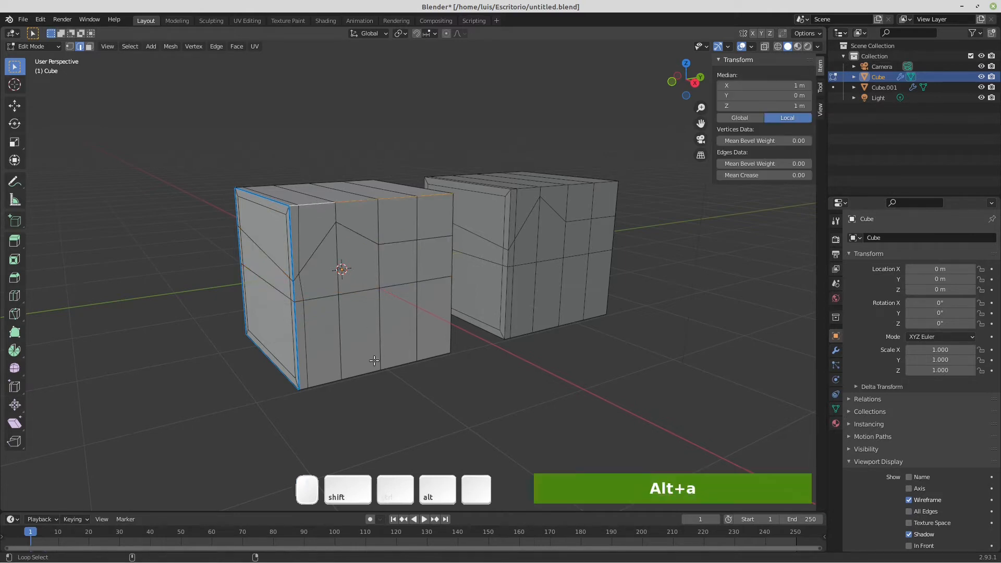
pyautogui.hotkey('alt', 'a')
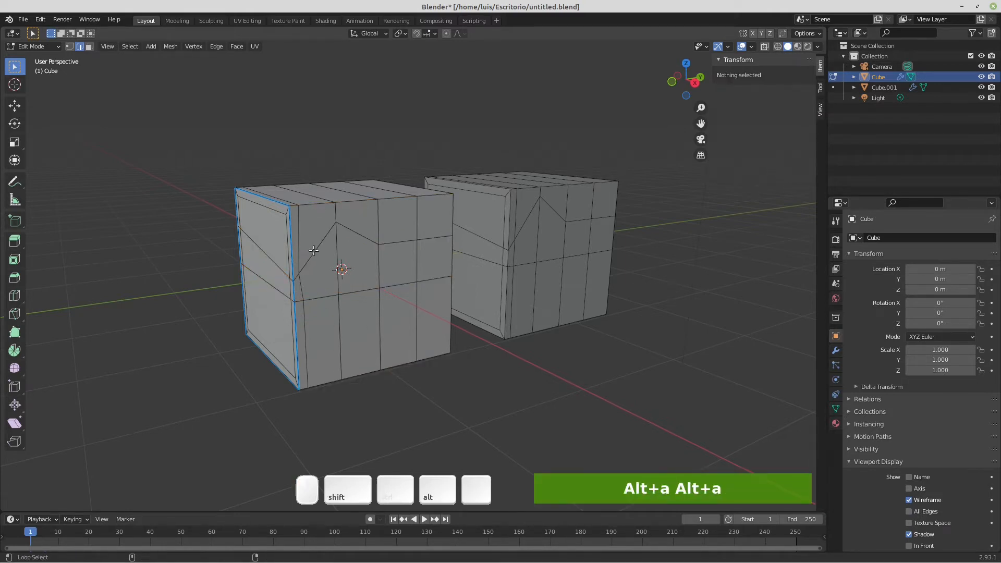
pyautogui.keyDown('alt'); pyautogui.click(314, 262); pyautogui.keyUp('alt')
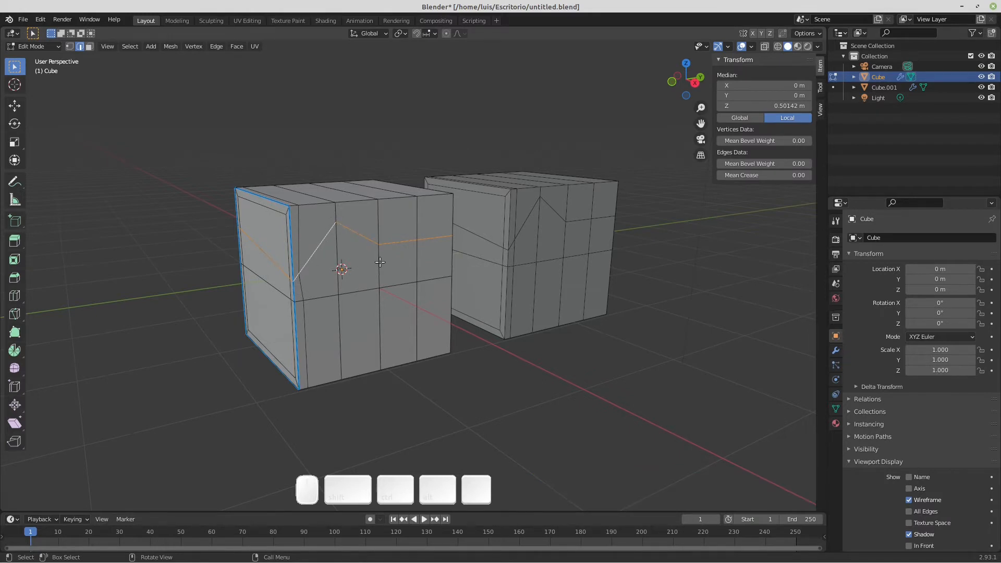
# Step: Inspect the bevel-weighted vertical corner edges on either side of the sloped edge in right view, together with the cube's Bevel modifier settings
pyautogui.moveTo(397, 294); pyautogui.dragTo(321, 251, button='middle')
pyautogui.scroll(2, 292, 235)
pyautogui.click(262, 203)
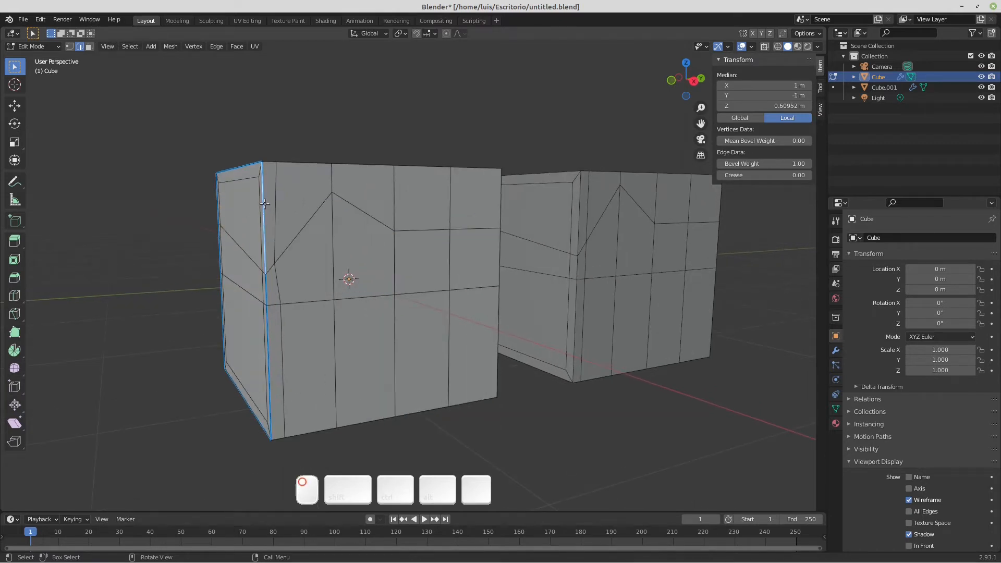
pyautogui.keyDown('shift'); pyautogui.click(268, 285); pyautogui.keyUp('shift')
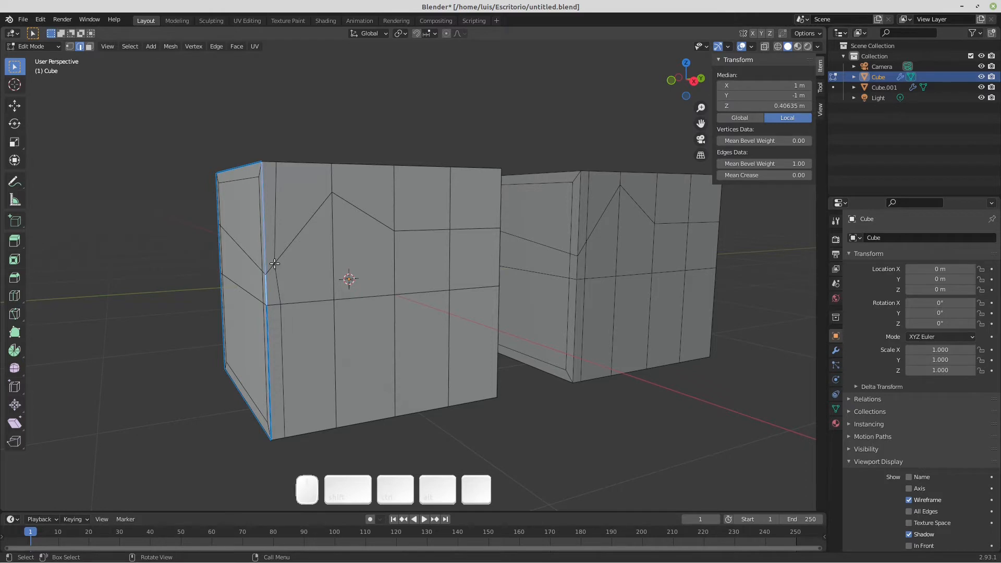
pyautogui.press('KP_3')
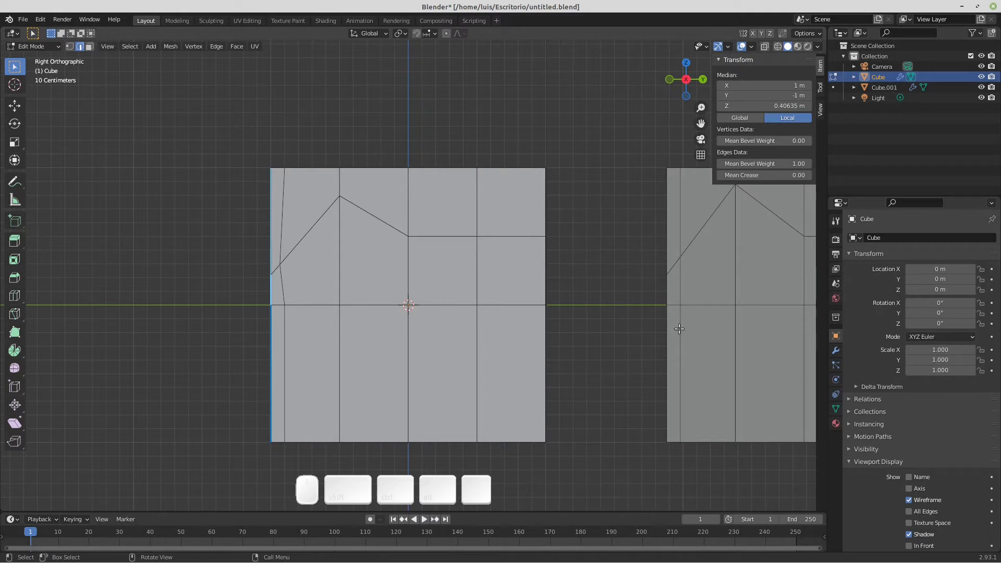
pyautogui.click(837, 351)
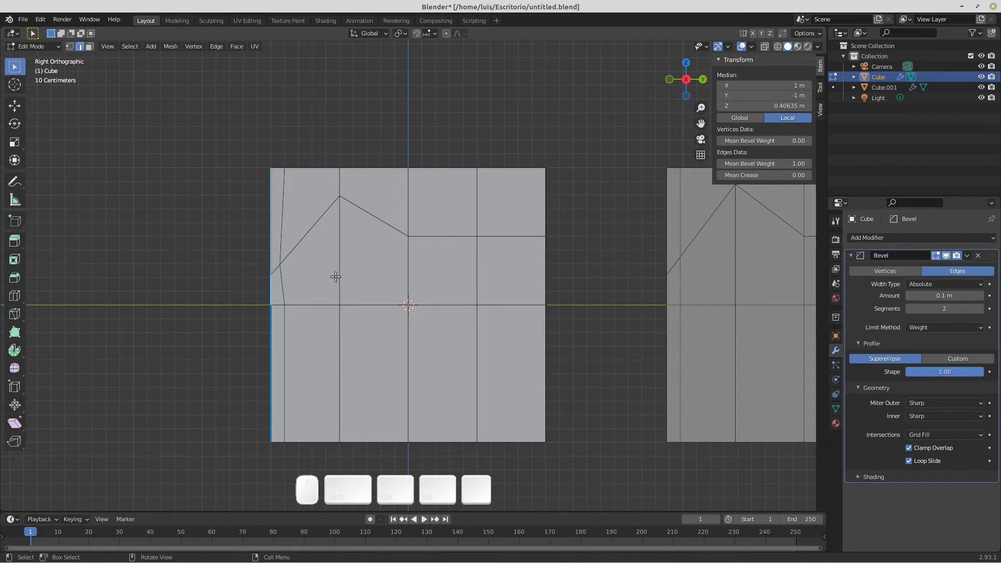
# Step: In edge editing of the second cube, examine the sloped edge and the straight mid-height edge that meet its bevelled corner in right view
pyautogui.press('Tab')
pyautogui.keyDown('shift'); pyautogui.moveTo(729, 287); pyautogui.dragTo(491, 275, button='middle'); pyautogui.keyUp('shift')
pyautogui.click(500, 215)
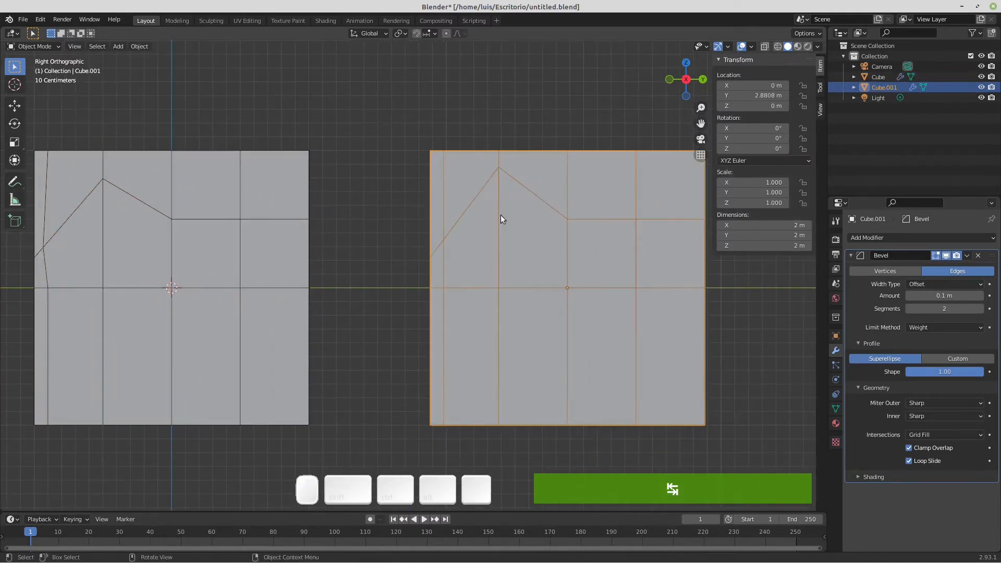
pyautogui.press('Tab')
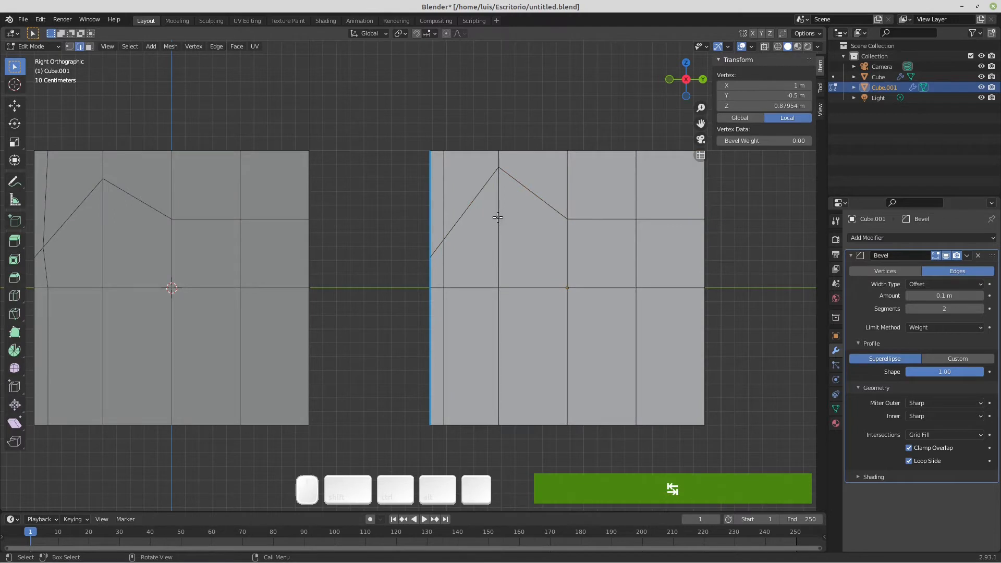
pyautogui.click(478, 190)
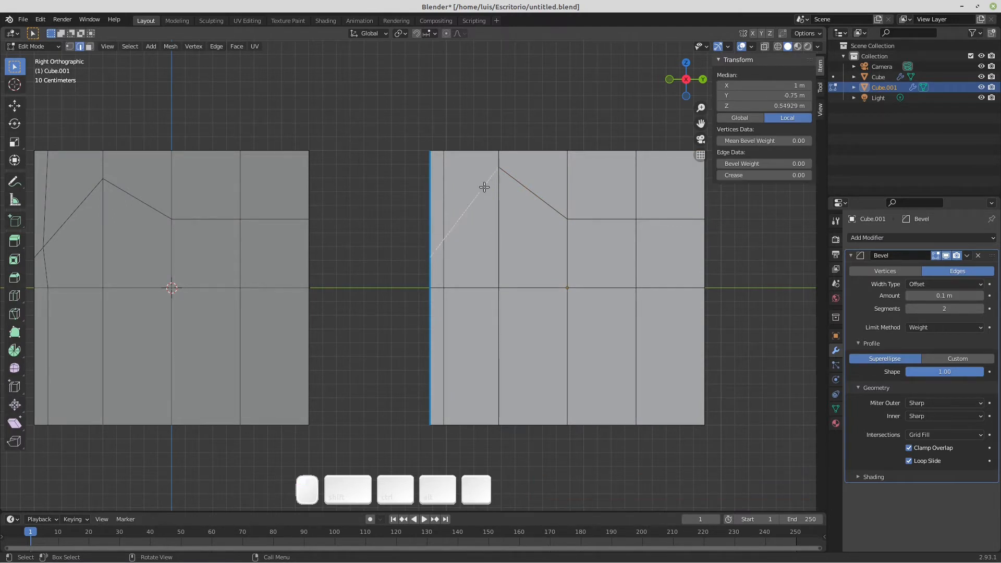
pyautogui.click(434, 285)
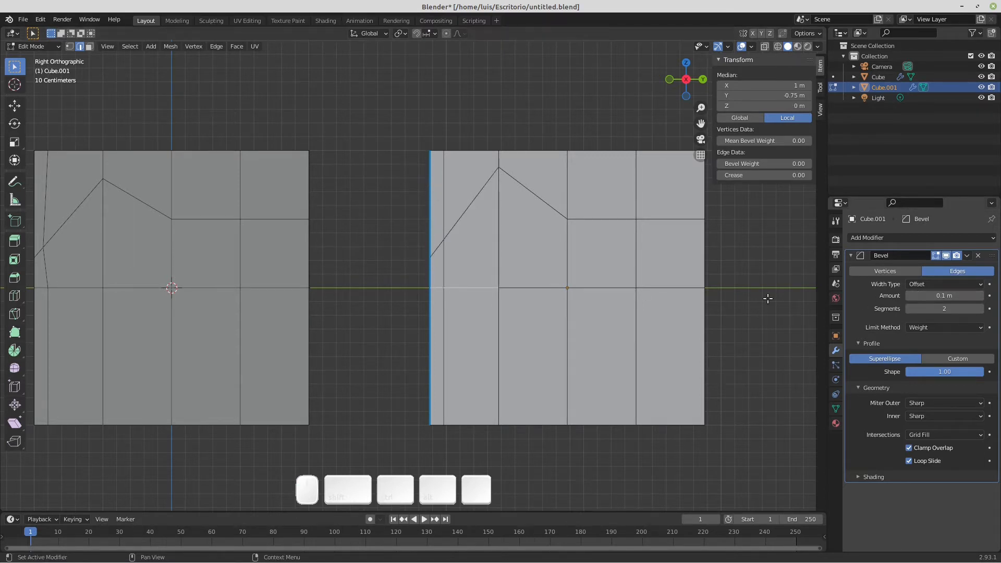
# Step: Inspect the sloped edges on both sides of the second cube's bevelled corner, leaving only the end face's upper sloped edge selected
pyautogui.moveTo(499, 253); pyautogui.dragTo(471, 262, button='middle')
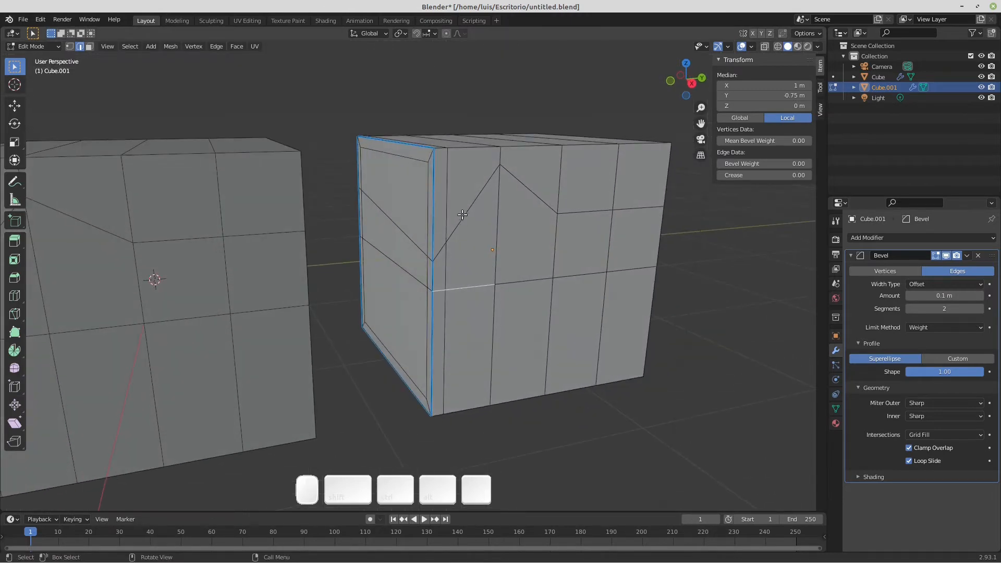
pyautogui.click(449, 239)
pyautogui.keyDown('shift'); pyautogui.click(403, 232); pyautogui.keyUp('shift')
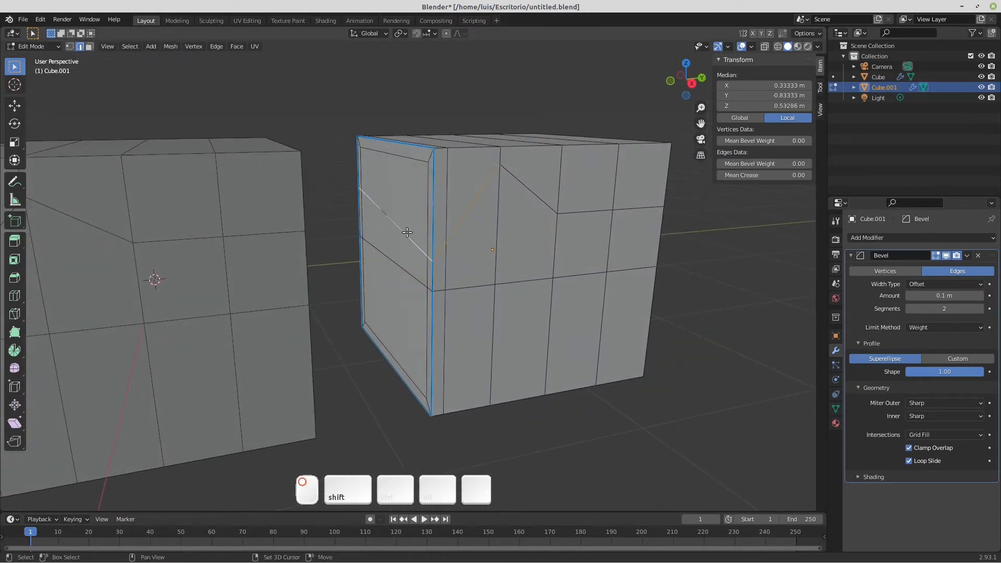
pyautogui.hotkey('alt', 'a')
pyautogui.click(408, 240)
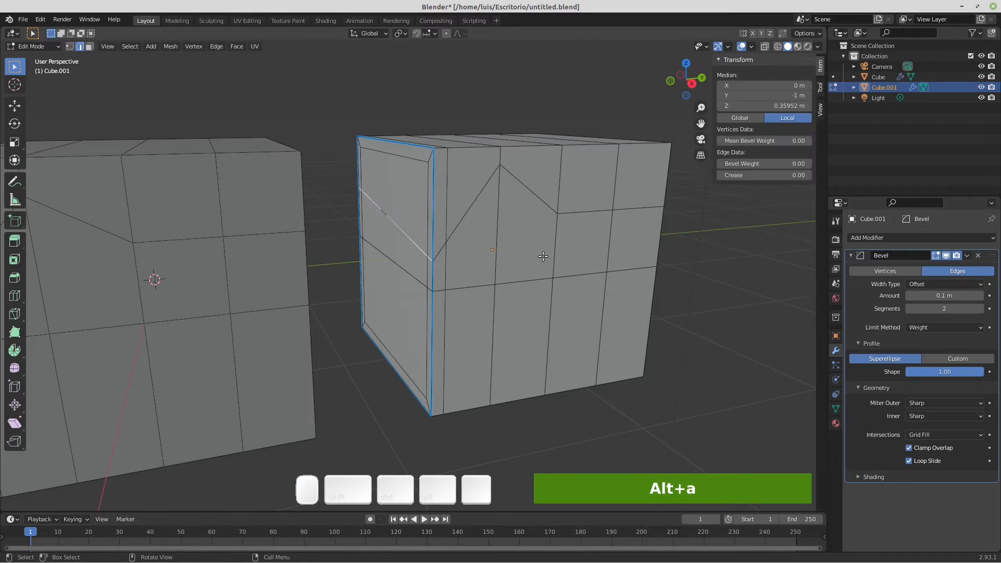
pyautogui.moveTo(408, 239); pyautogui.dragTo(539, 248, button='middle')
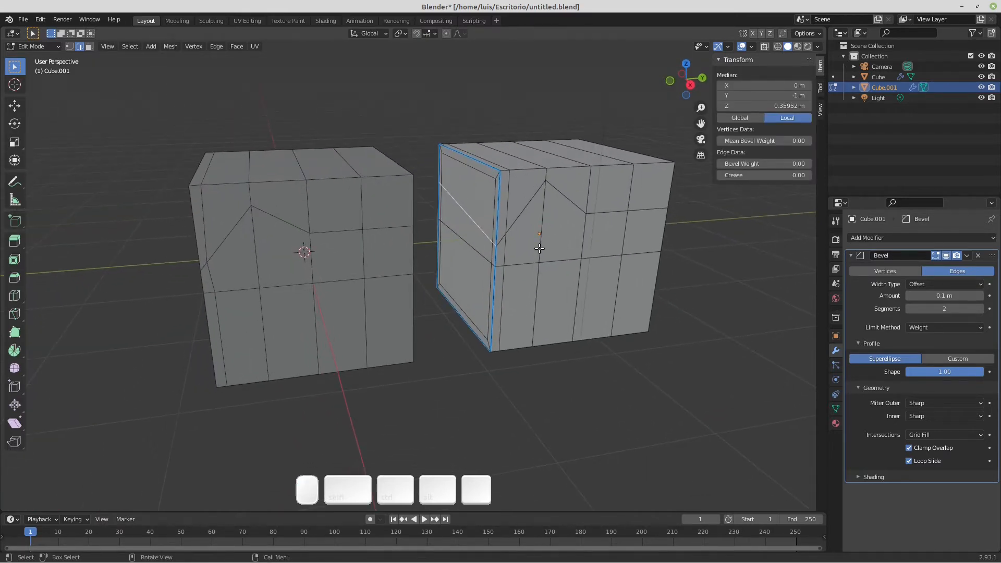
# Step: Apply the Bevel modifier on the second cube and on the cube at the origin
pyautogui.press('Tab')
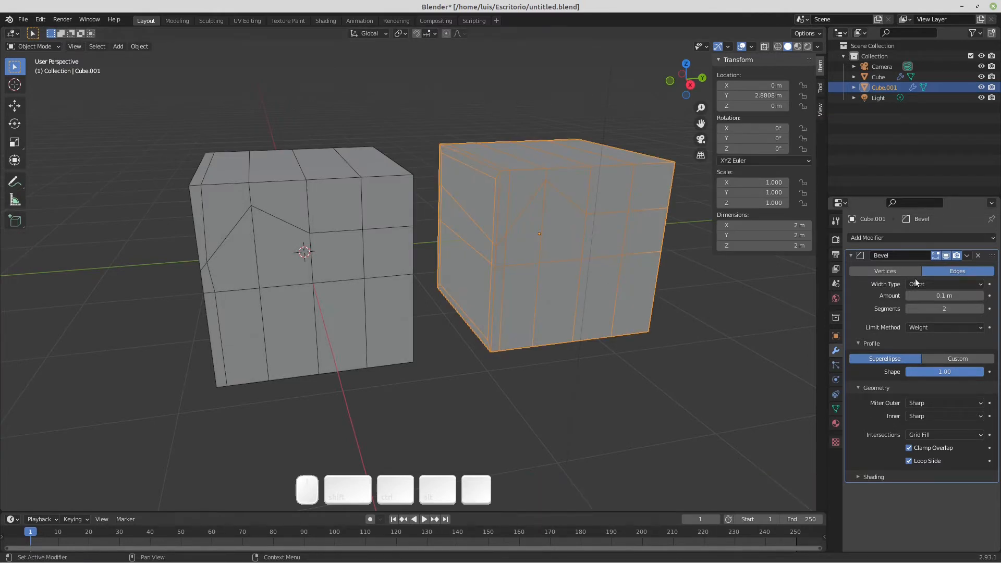
pyautogui.click(967, 255)
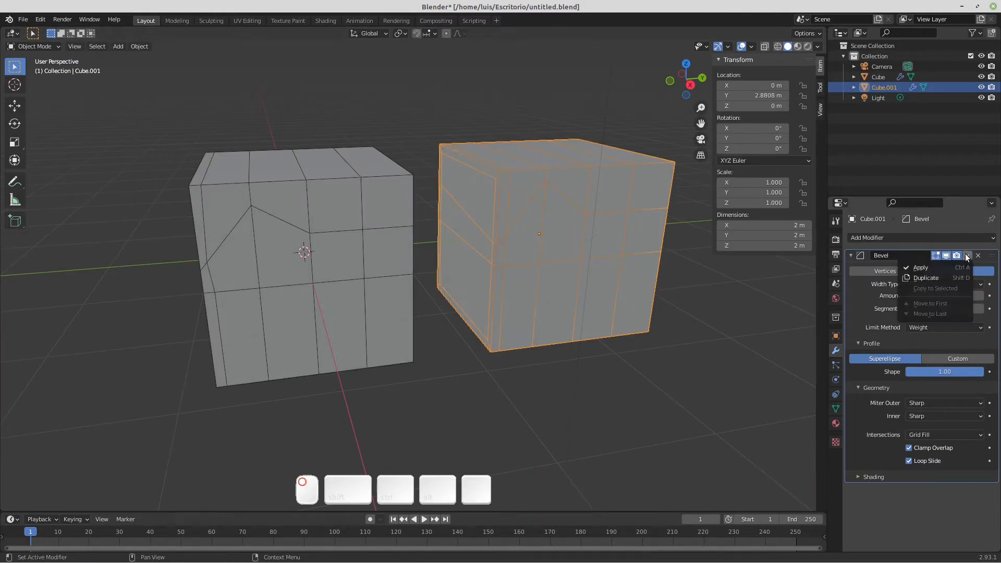
pyautogui.click(933, 268)
pyautogui.click(362, 207)
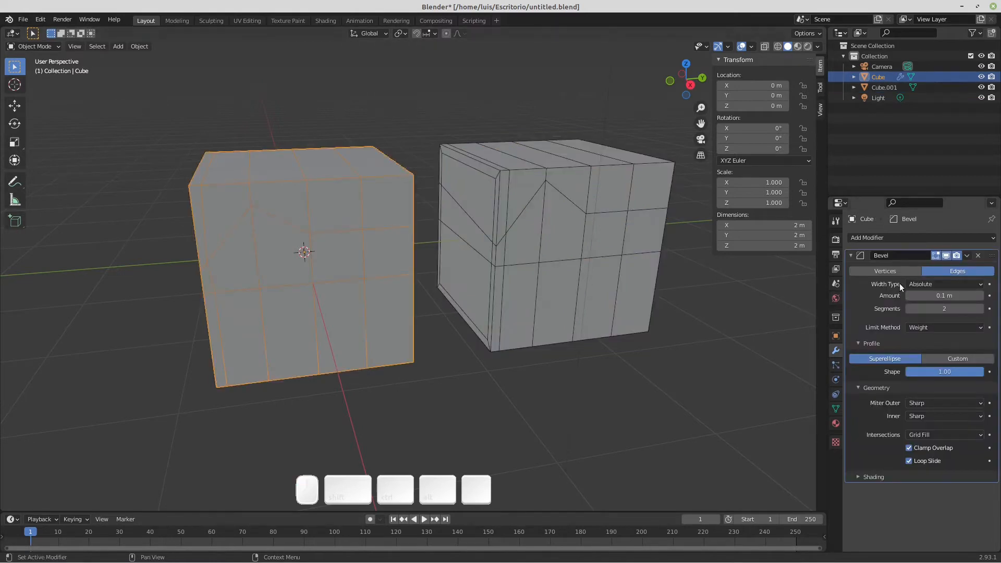
pyautogui.click(967, 255)
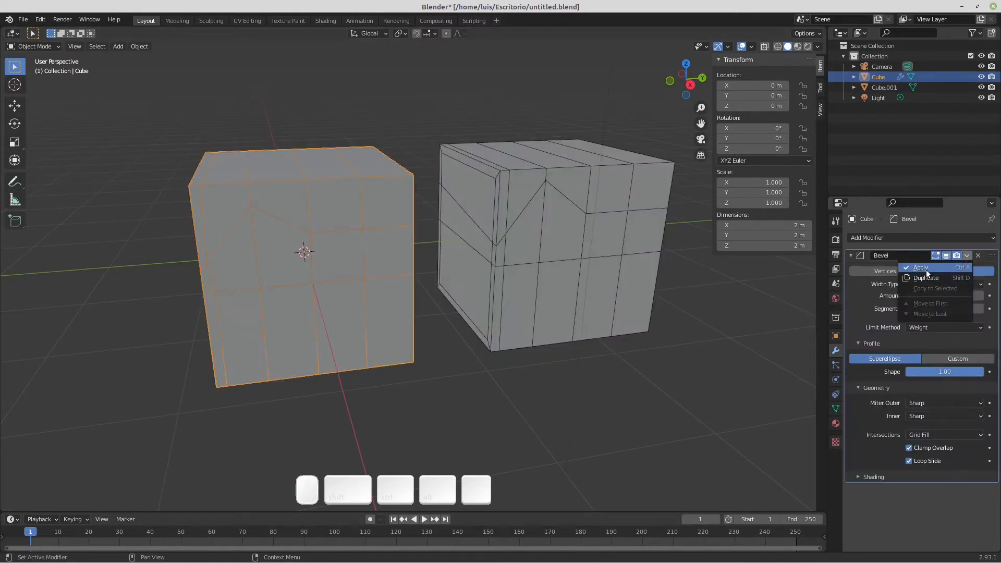
pyautogui.click(926, 270)
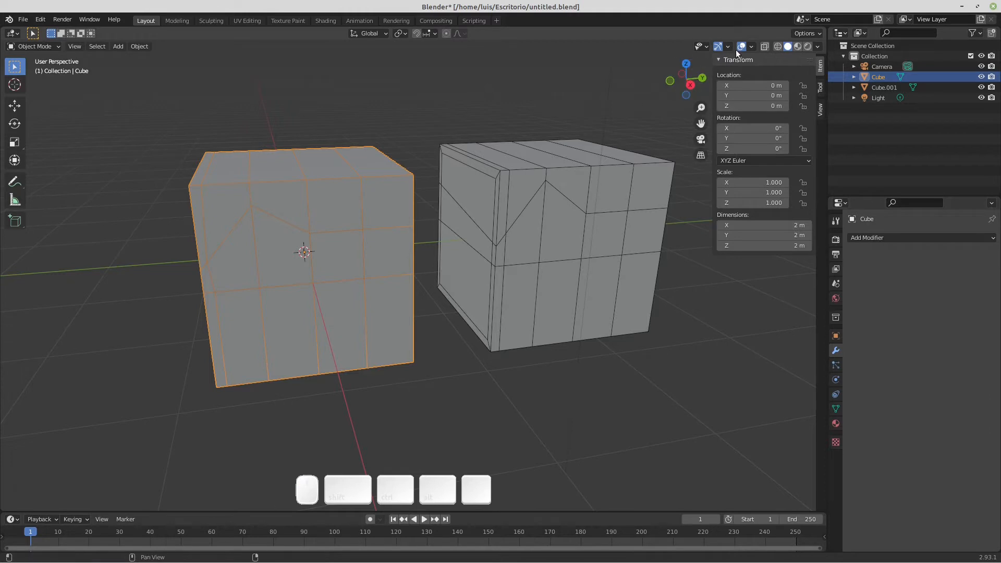
# Step: Enter edge editing of the cube at the origin and turn on the Edge Length measurement overlay
pyautogui.press('Tab')
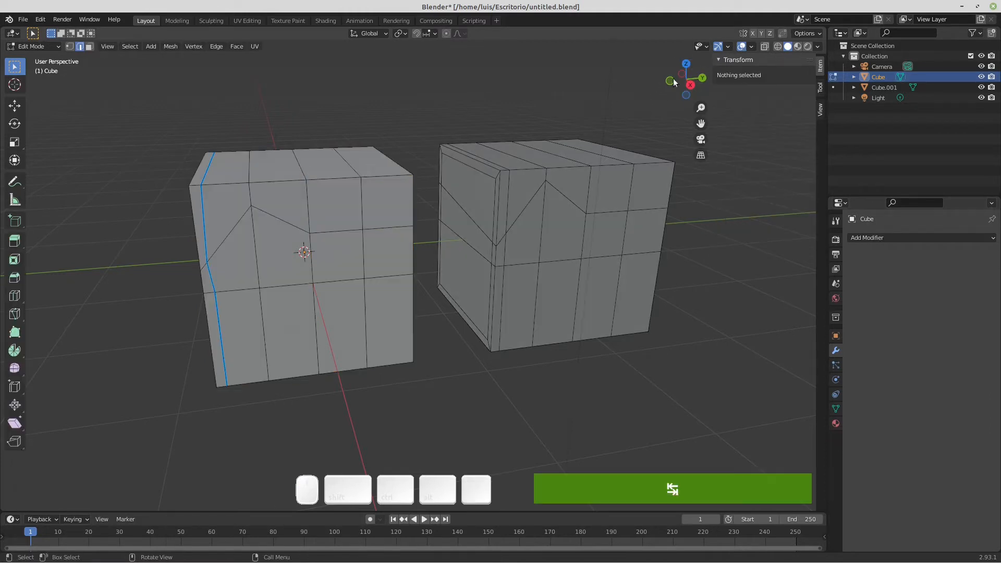
pyautogui.click(751, 47)
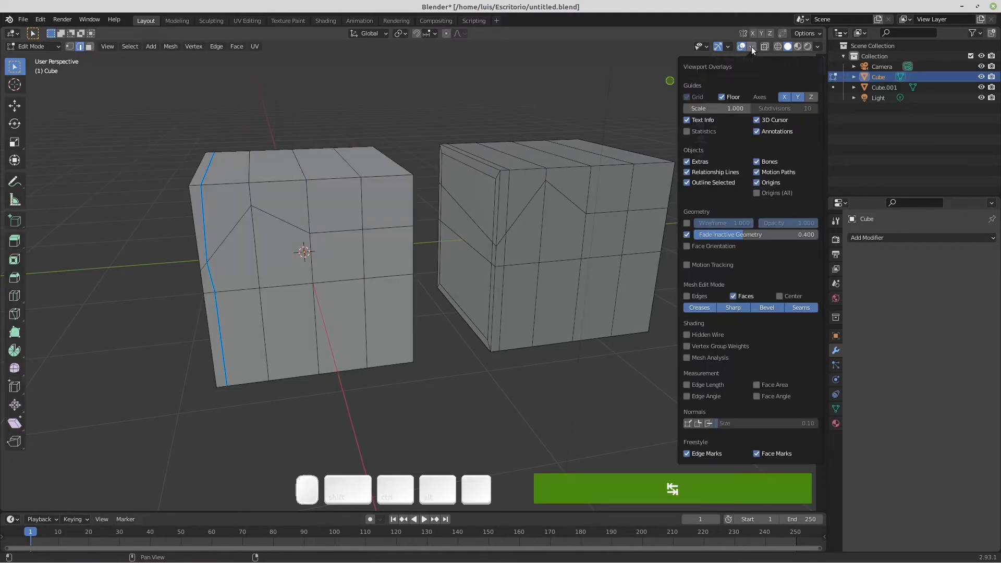
pyautogui.click(687, 384)
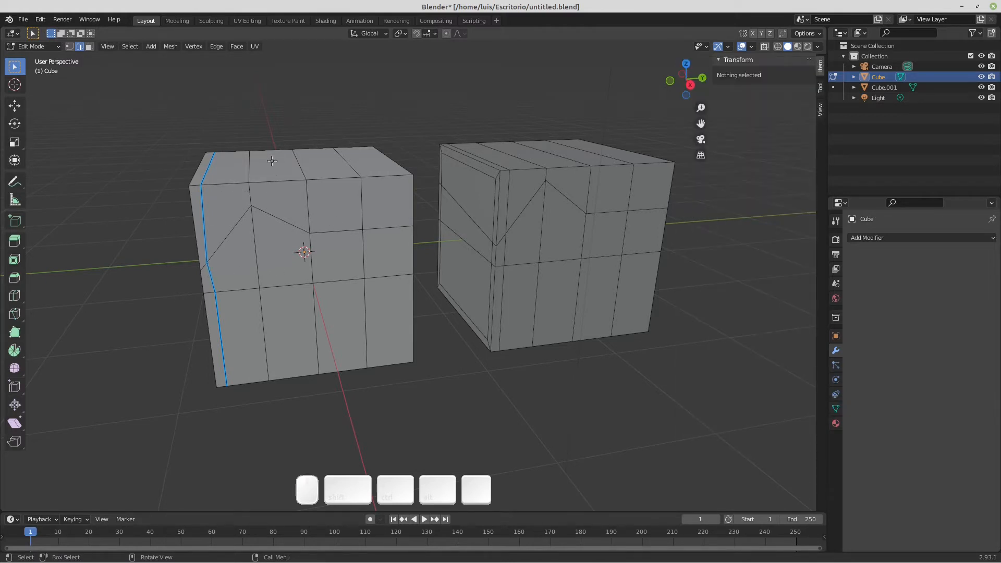
# Step: Measure the short edges across the origin cube's bevel at the top, along the sloped edge and at mid-height
pyautogui.moveTo(312, 253); pyautogui.dragTo(365, 209, button='middle')
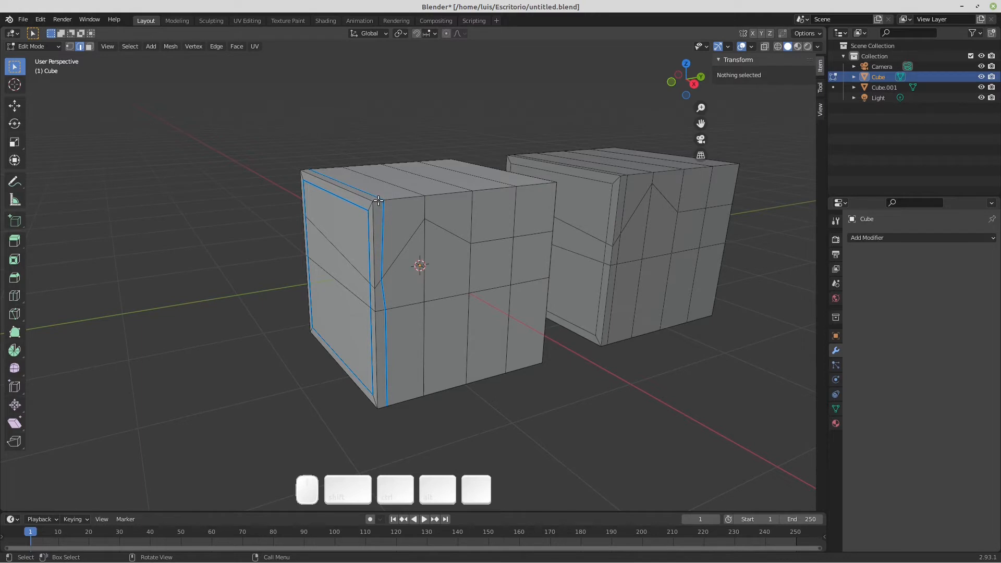
pyautogui.click(378, 200)
pyautogui.scroll(2, 383, 202)
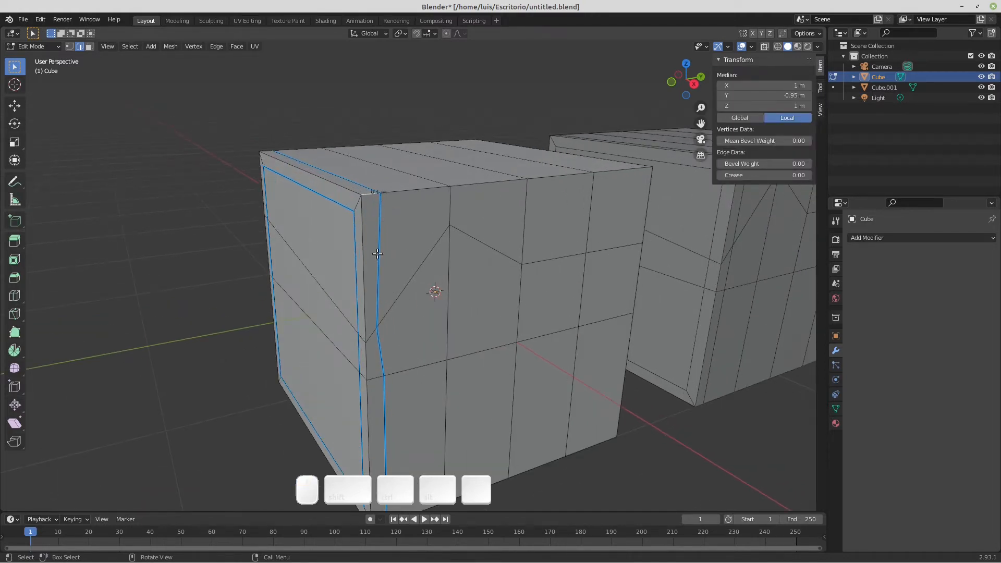
pyautogui.click(371, 335)
pyautogui.press('KP_3')
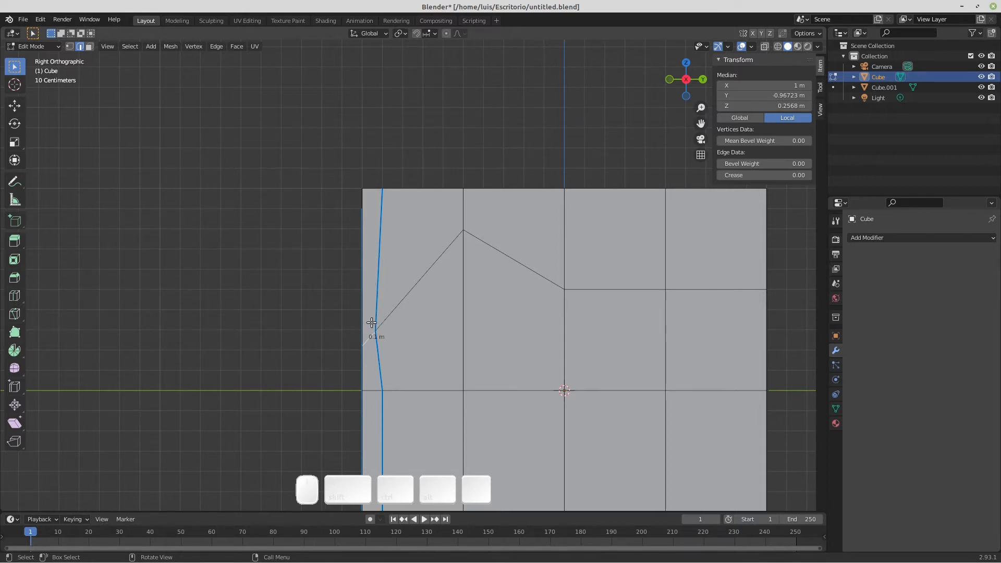
pyautogui.click(391, 197)
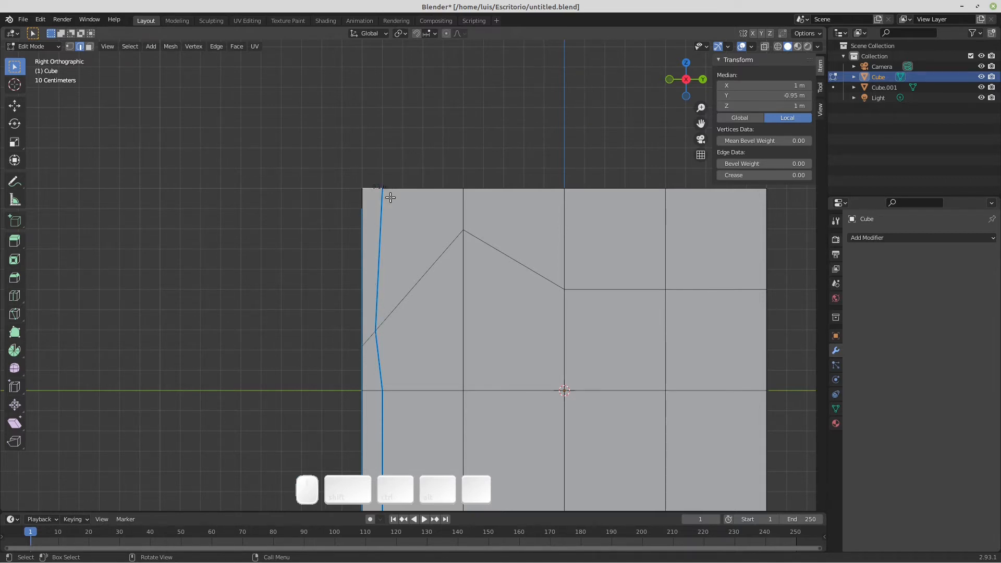
pyautogui.click(369, 340)
pyautogui.click(372, 388)
pyautogui.scroll(-2, 372, 351)
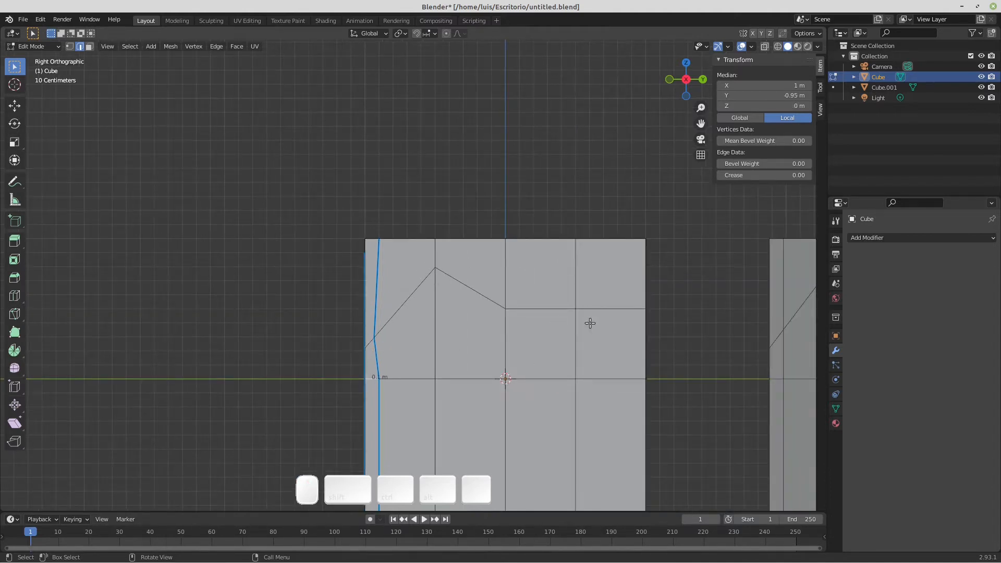
# Step: In edge editing of the second cube, measure the short edges across its bevel at the top and along the sloped edge
pyautogui.keyDown('shift'); pyautogui.moveTo(662, 296); pyautogui.dragTo(347, 259, button='middle'); pyautogui.keyUp('shift')
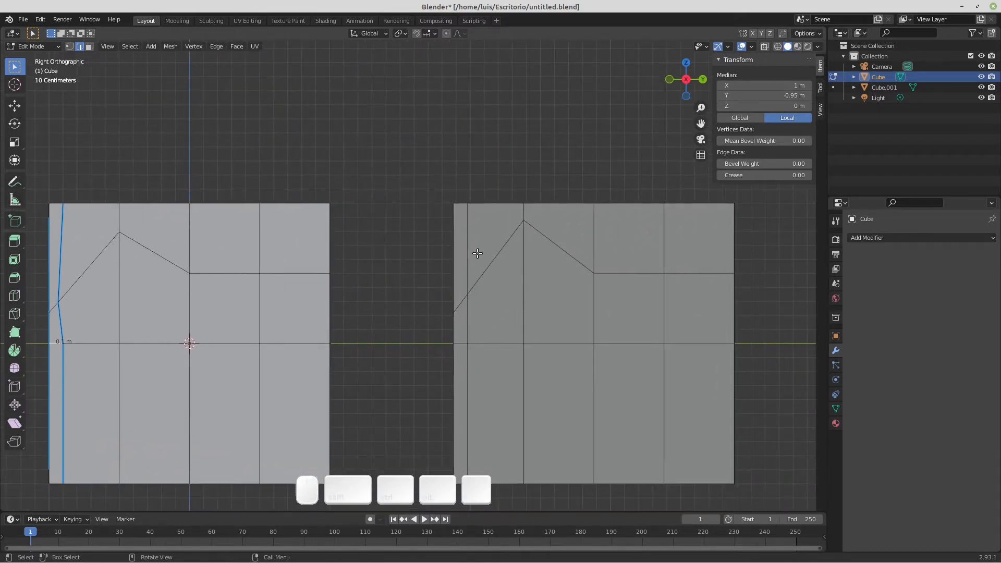
pyautogui.press('Tab')
pyautogui.click(491, 245)
pyautogui.press('Tab')
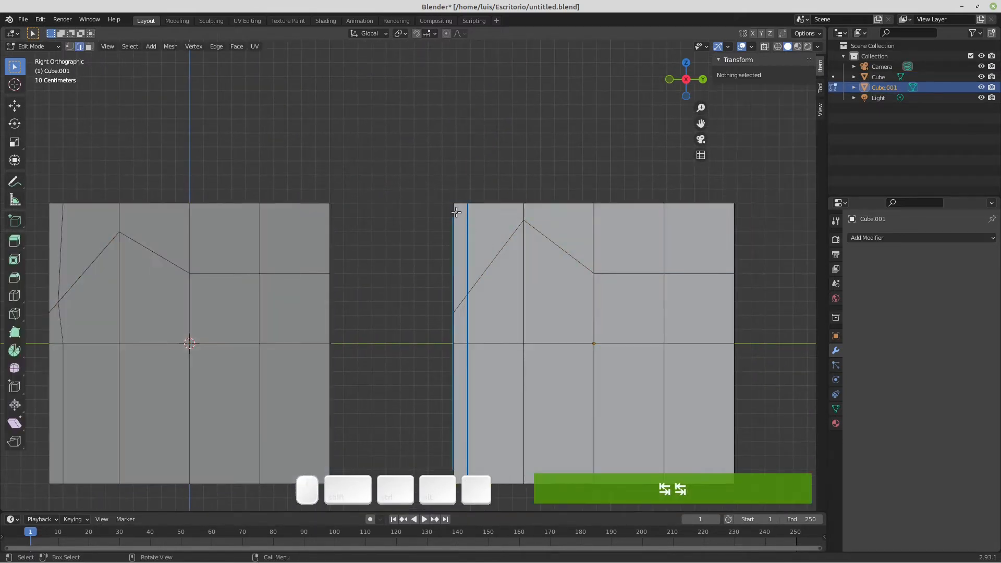
pyautogui.click(460, 205)
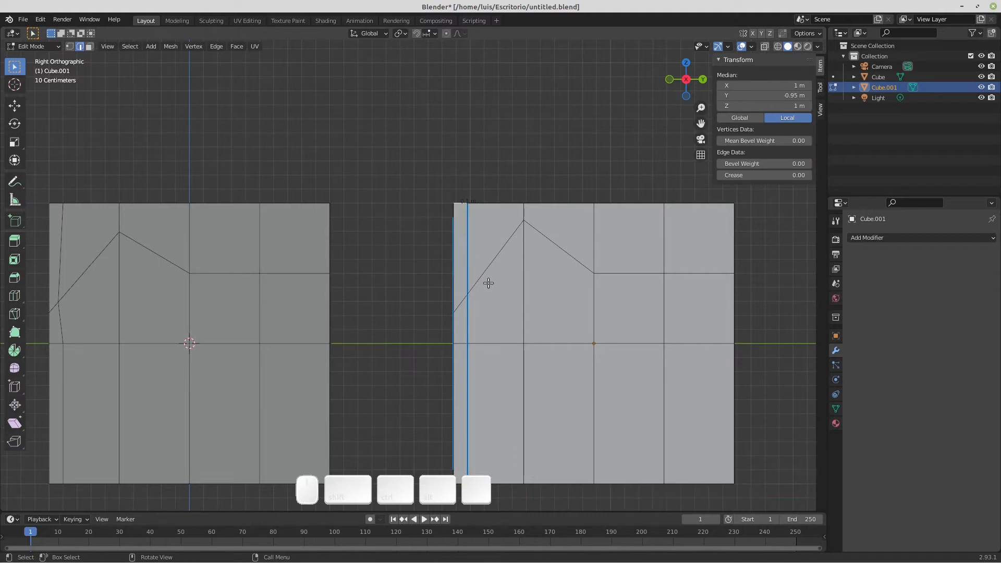
pyautogui.click(459, 305)
pyautogui.scroll(1, 462, 278)
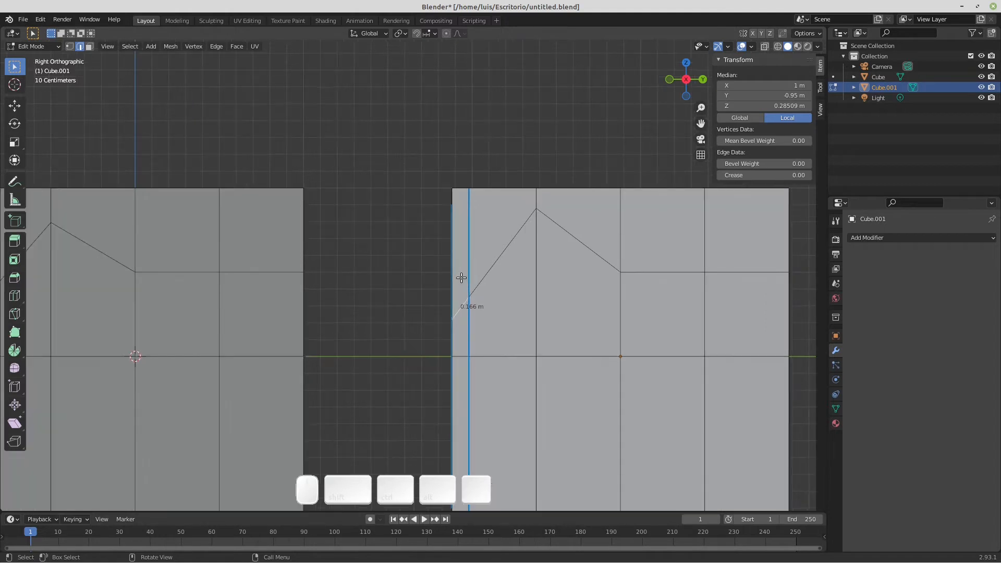
pyautogui.moveTo(489, 298); pyautogui.dragTo(495, 316, button='middle')
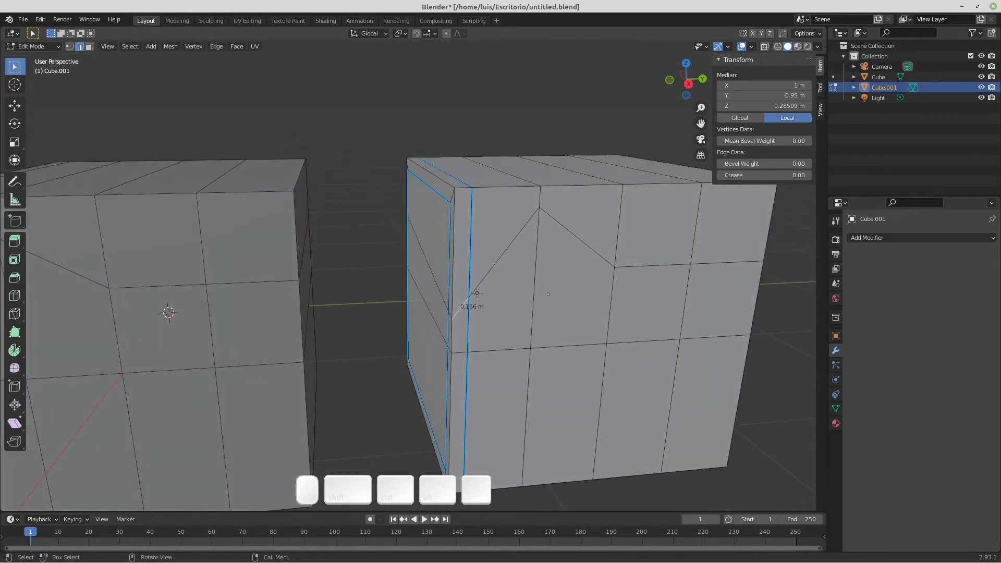
# Step: Measure the vertical edges down the outer corner of the second cube's bevel, both above and below its sloped edge
pyautogui.press('2')
pyautogui.keyDown('shift'); pyautogui.click(452, 268); pyautogui.keyUp('shift')
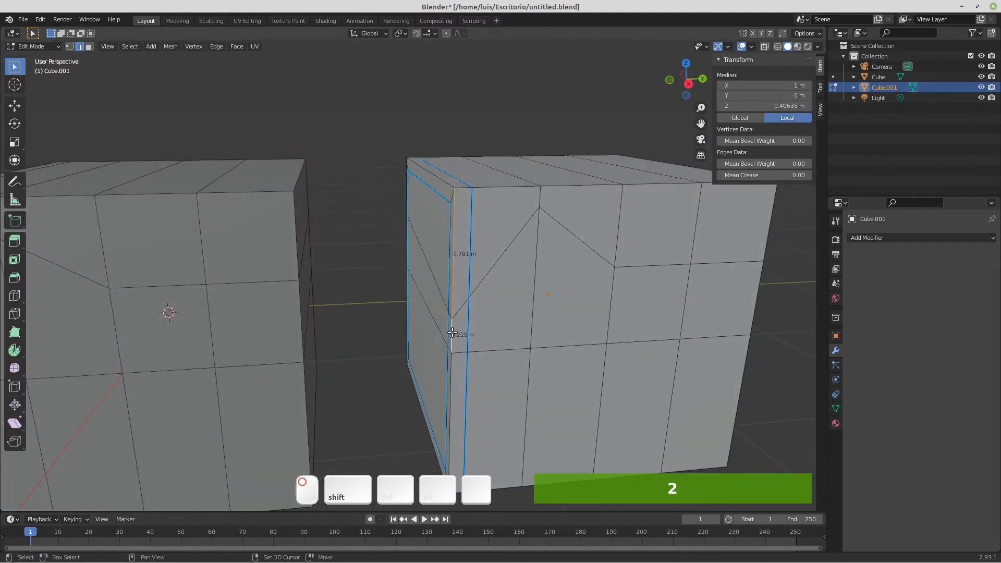
pyautogui.keyDown('shift'); pyautogui.click(453, 378); pyautogui.keyUp('shift')
pyautogui.moveTo(495, 375); pyautogui.dragTo(469, 276, button='middle')
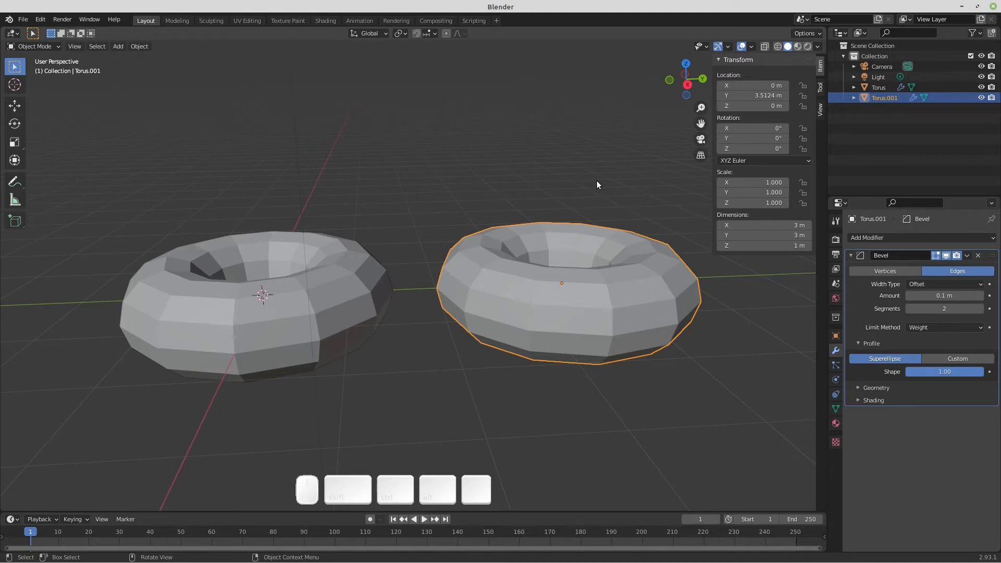
# Step: Examine the Bevel modifier settings on both tori and the bevel-weighted edge loop on the torus at the origin
pyautogui.click(342, 297)
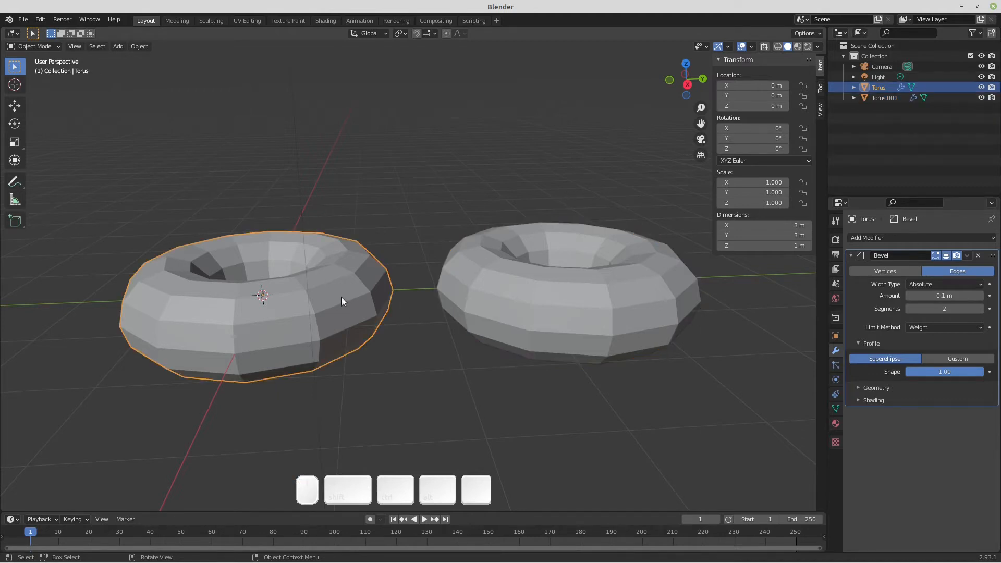
pyautogui.press('Tab')
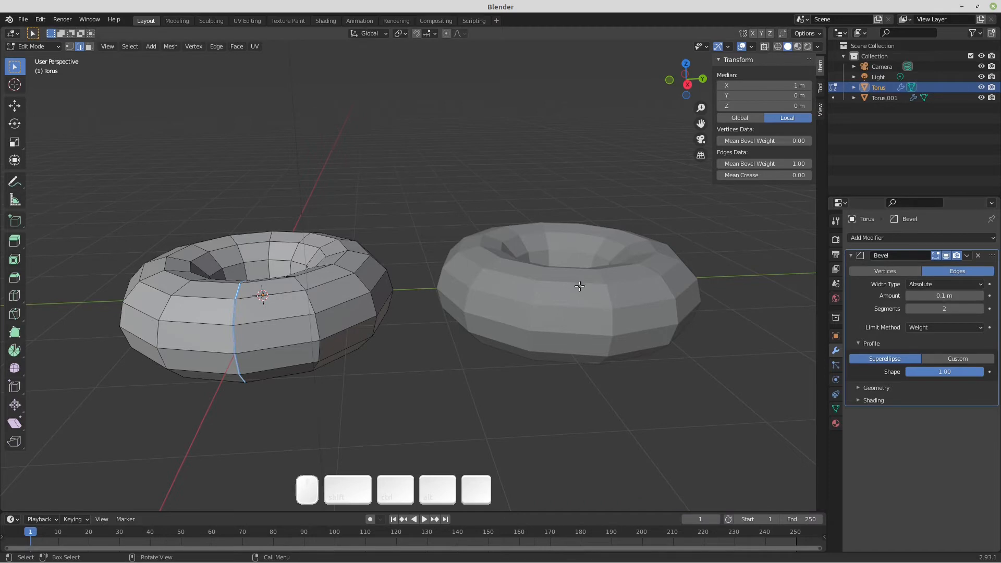
pyautogui.press('Tab')
pyautogui.click(607, 289)
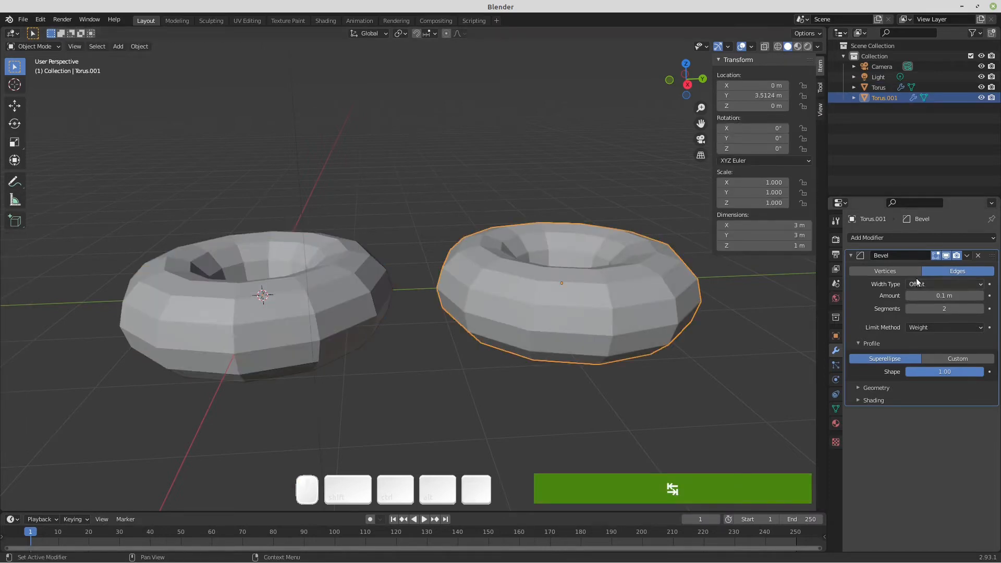
# Step: Apply the Bevel modifier on the torus at the origin and on the second torus
pyautogui.click(342, 277)
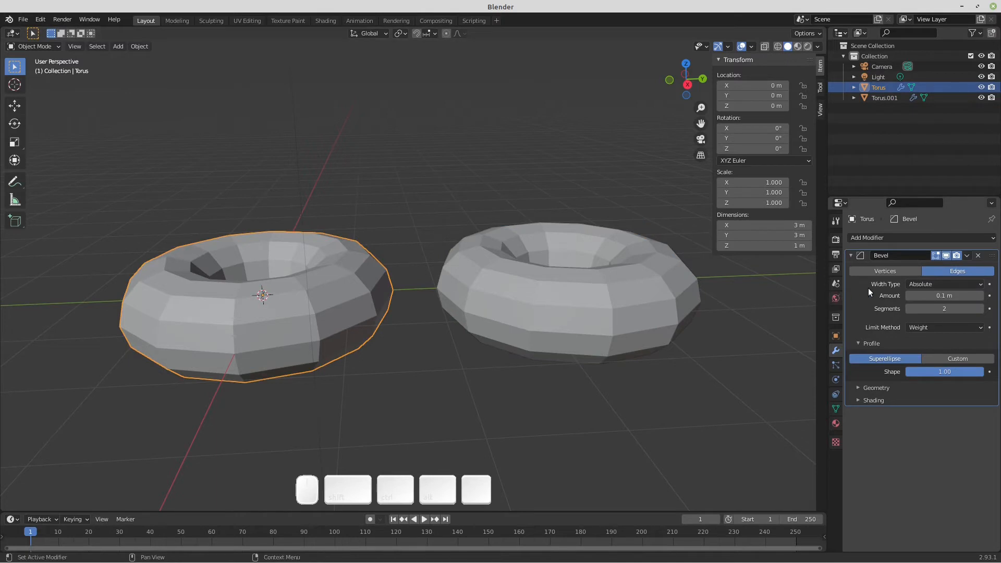
pyautogui.hotkey('ctrl', 'a')
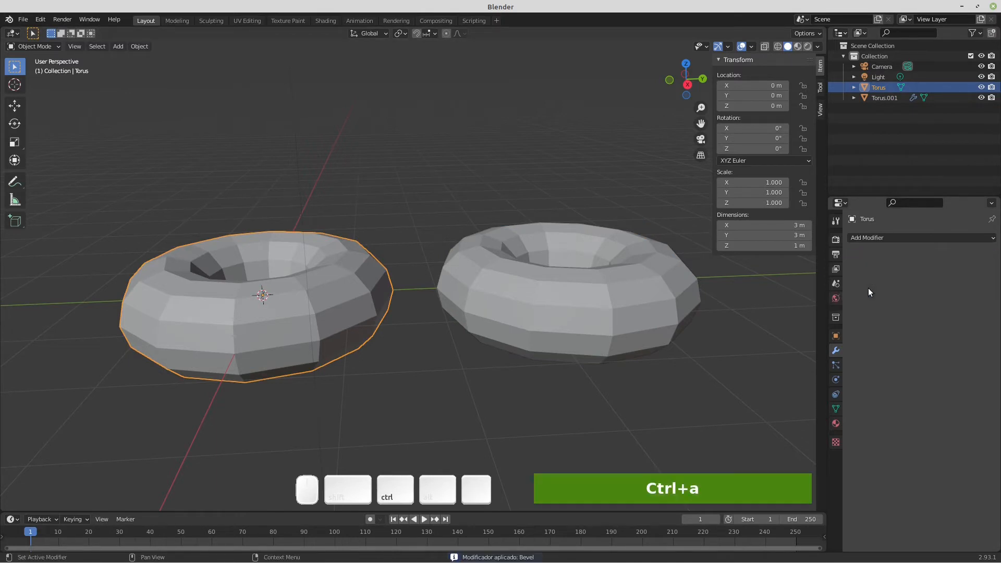
pyautogui.click(605, 305)
pyautogui.hotkey('ctrl', 'a')
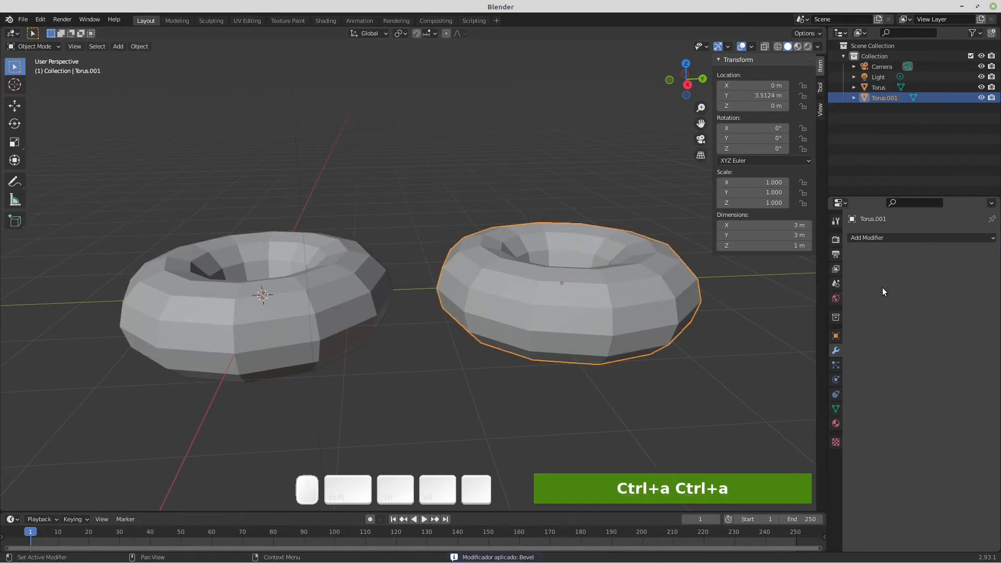
# Step: Enter edge editing of the torus at the origin and turn on the Edge Length measurement overlay
pyautogui.click(276, 295)
pyautogui.press('Tab')
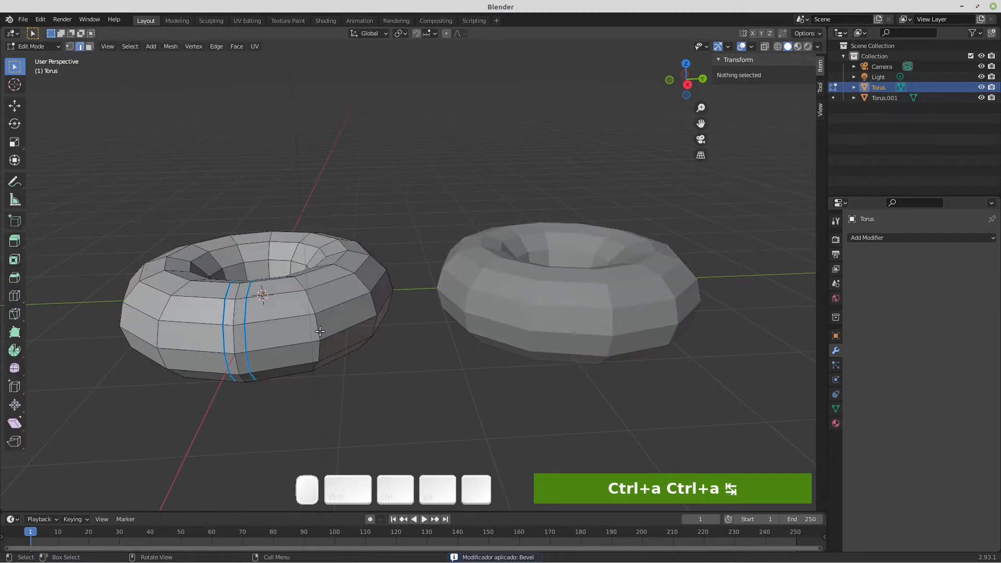
pyautogui.moveTo(313, 334); pyautogui.dragTo(332, 332, button='middle')
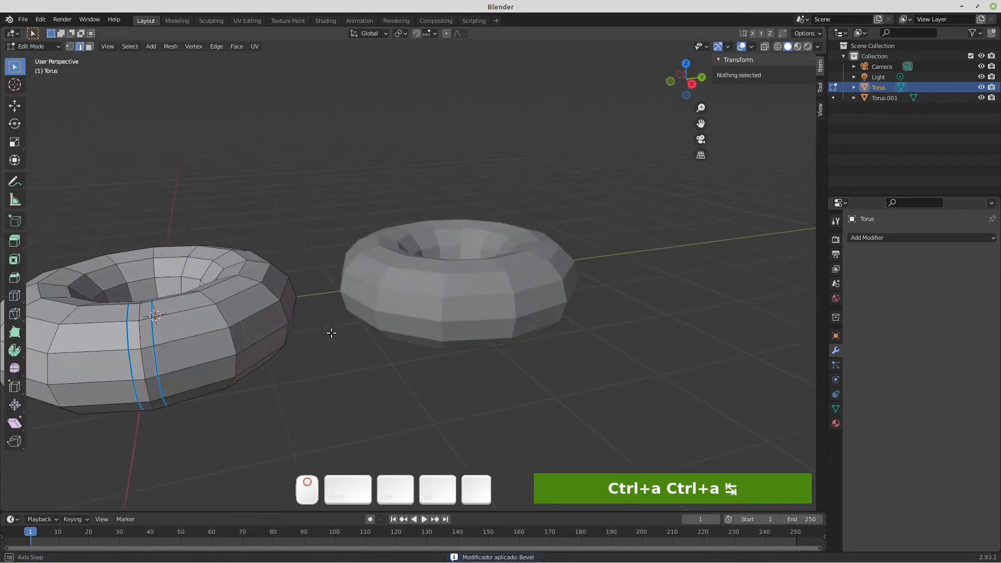
pyautogui.click(189, 309)
pyautogui.keyDown('shift'); pyautogui.moveTo(188, 310); pyautogui.dragTo(464, 280, button='middle'); pyautogui.keyUp('shift')
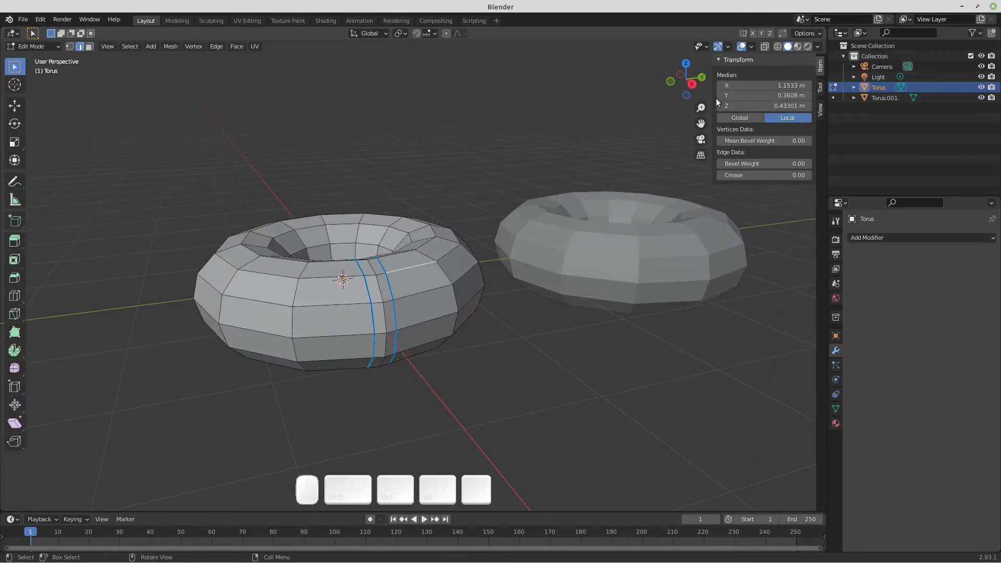
pyautogui.click(754, 49)
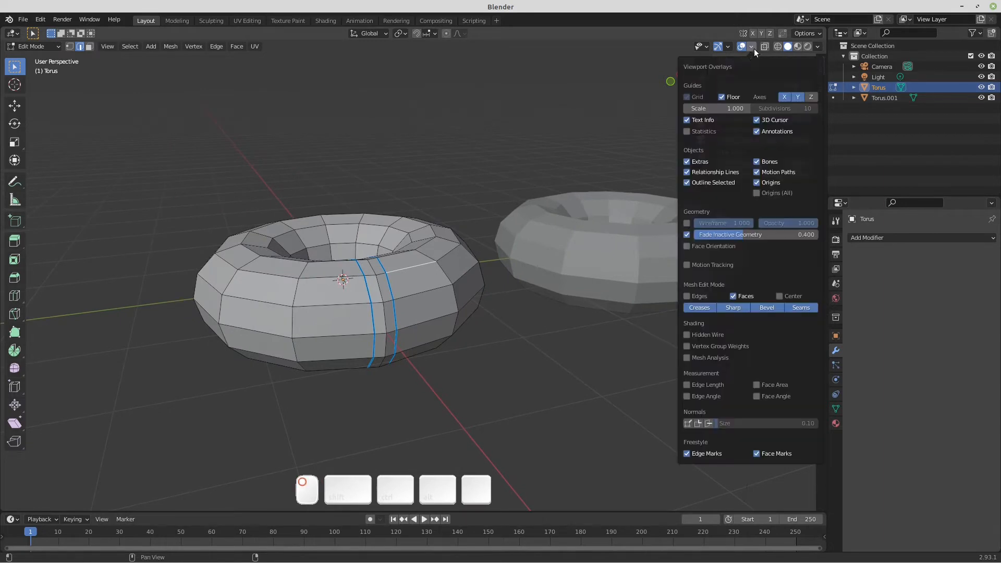
pyautogui.click(701, 385)
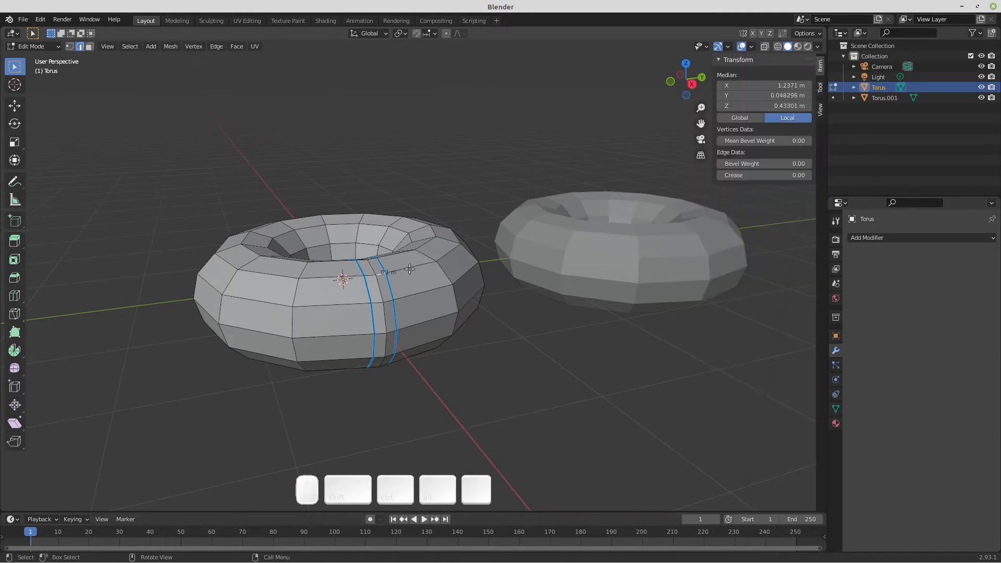
# Step: Measure the short edges across the origin torus's bevel and the edge loop running along the bevel's centre
pyautogui.scroll(5, 382, 274)
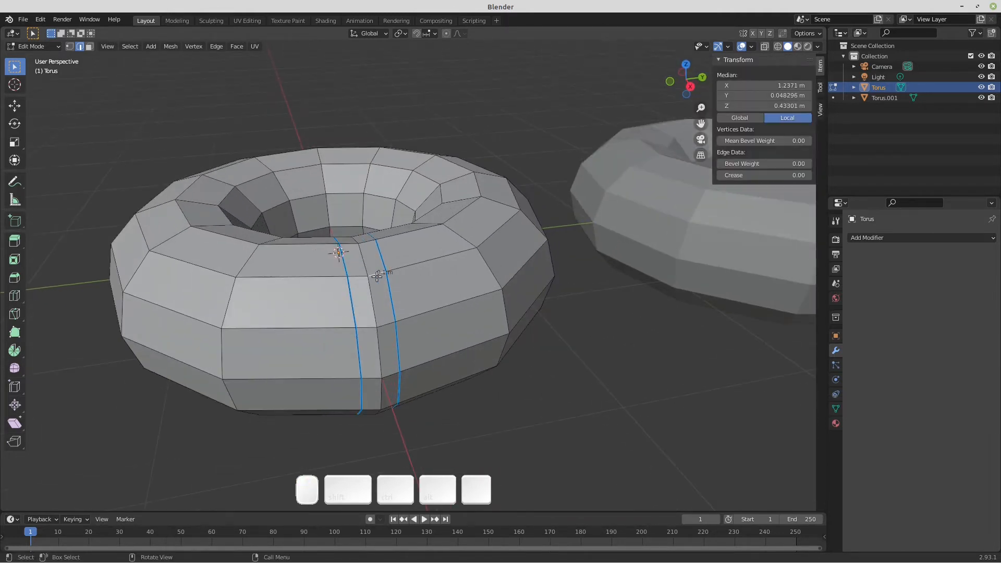
pyautogui.click(359, 275)
pyautogui.click(381, 361)
pyautogui.hotkey('alt', 'a')
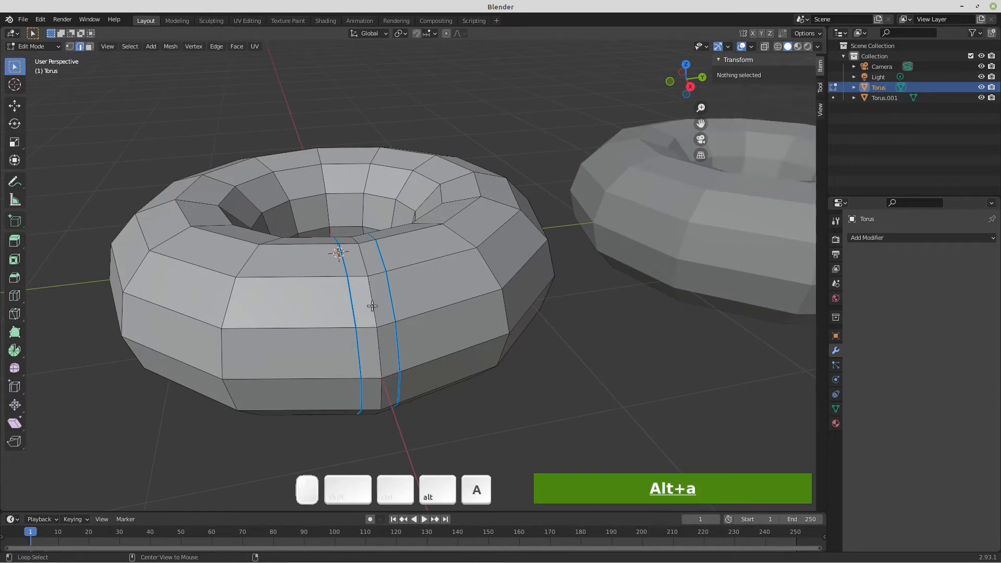
pyautogui.keyDown('alt'); pyautogui.click(369, 309); pyautogui.keyUp('alt')
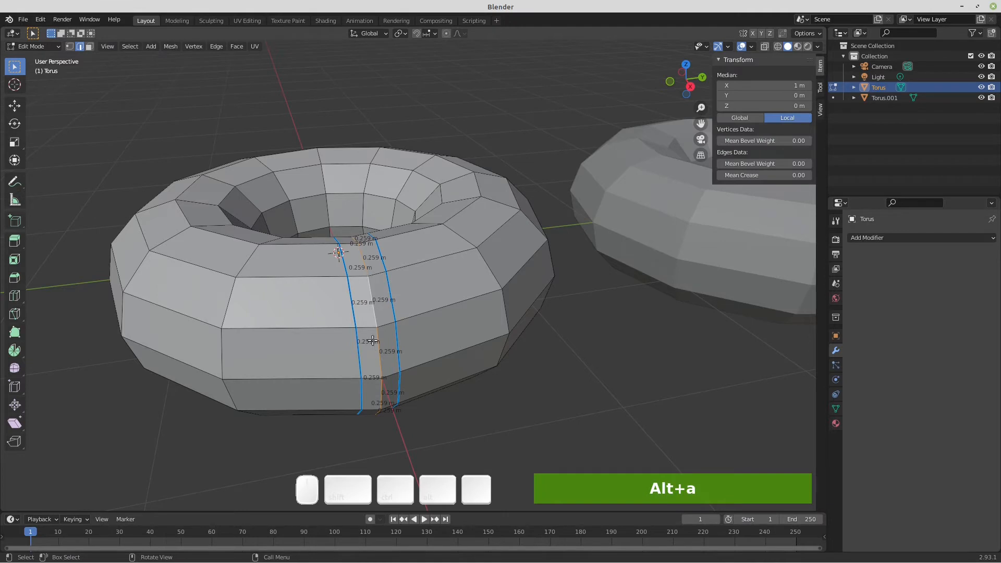
pyautogui.click(386, 321)
pyautogui.click(395, 380)
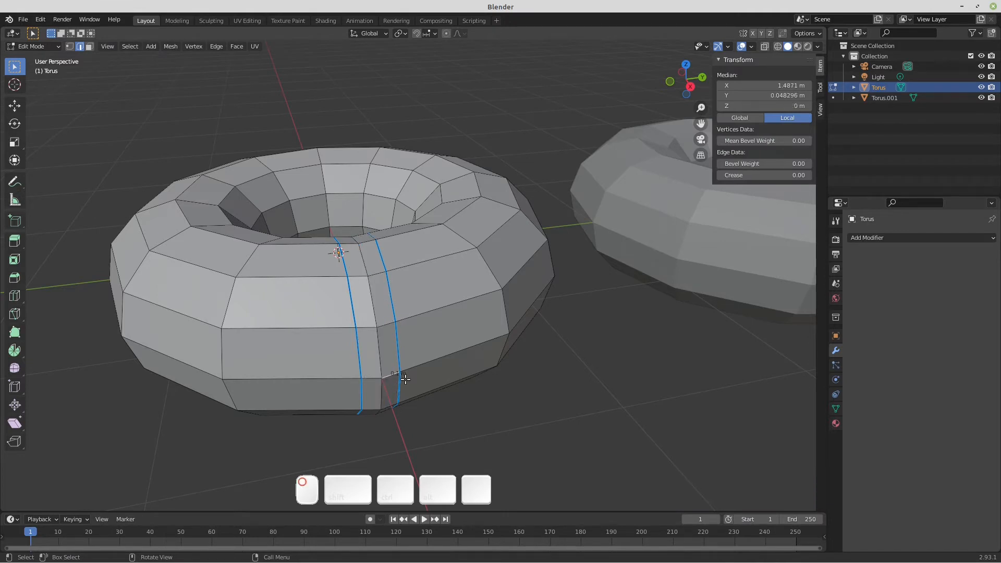
pyautogui.moveTo(395, 381); pyautogui.dragTo(420, 369, button='middle')
# Step: In edge editing of the second torus, measure the short edges on both sides of its bevel at three heights
pyautogui.press('Tab')
pyautogui.keyDown('shift'); pyautogui.moveTo(712, 339); pyautogui.dragTo(430, 309, button='middle'); pyautogui.keyUp('shift')
pyautogui.click(508, 296)
pyautogui.press('Tab')
pyautogui.moveTo(550, 293); pyautogui.dragTo(531, 319, button='middle')
pyautogui.scroll(2, 530, 319)
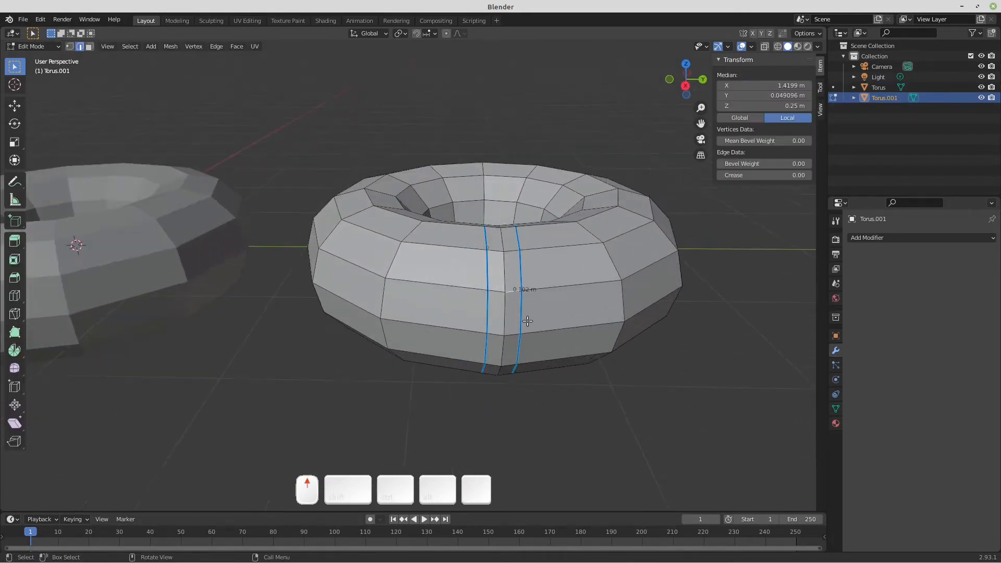
pyautogui.keyDown('shift'); pyautogui.click(509, 256); pyautogui.keyUp('shift')
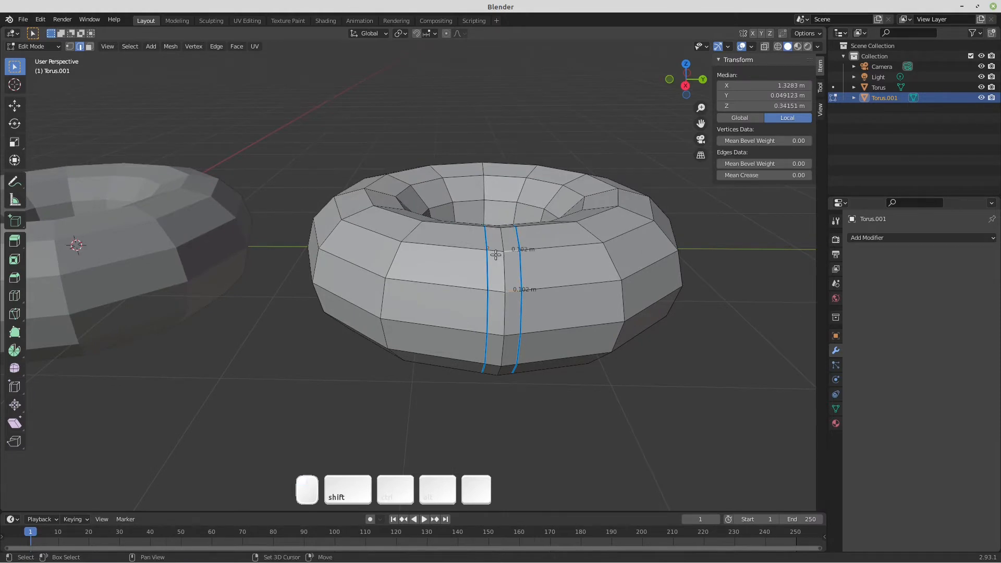
pyautogui.keyDown('shift'); pyautogui.click(494, 258); pyautogui.keyUp('shift')
pyautogui.keyDown('shift'); pyautogui.click(495, 299); pyautogui.keyUp('shift')
pyautogui.keyDown('shift'); pyautogui.click(497, 333); pyautogui.keyUp('shift')
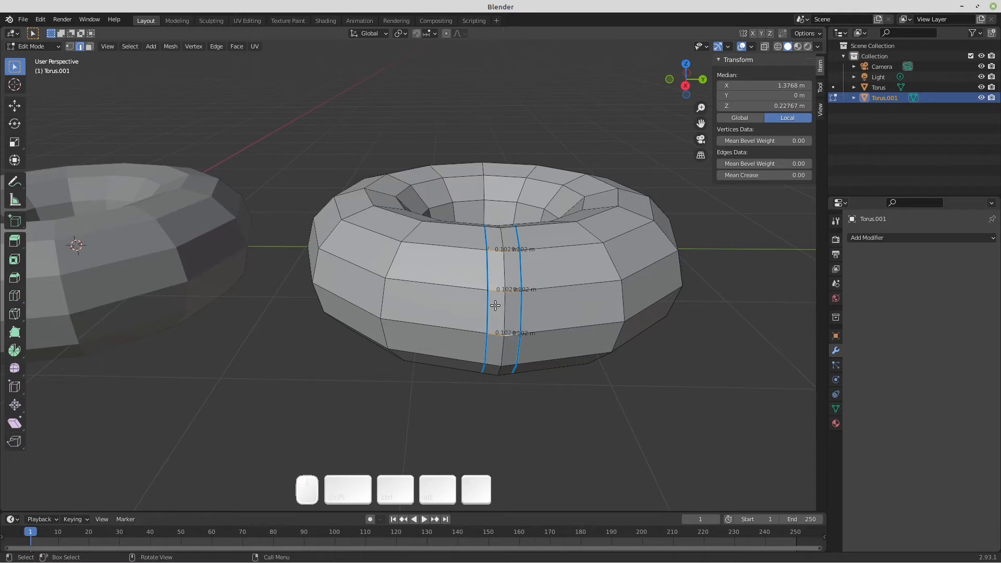
# Step: Measure the second torus's central bevel loop, and recheck the two short edges beside it on the upper outer ring
pyautogui.moveTo(497, 305); pyautogui.dragTo(504, 279, button='middle')
pyautogui.hotkey('alt', 'a')
pyautogui.keyDown('alt'); pyautogui.keyDown('shift'); pyautogui.click(505, 273); pyautogui.keyUp('shift'); pyautogui.keyUp('alt')
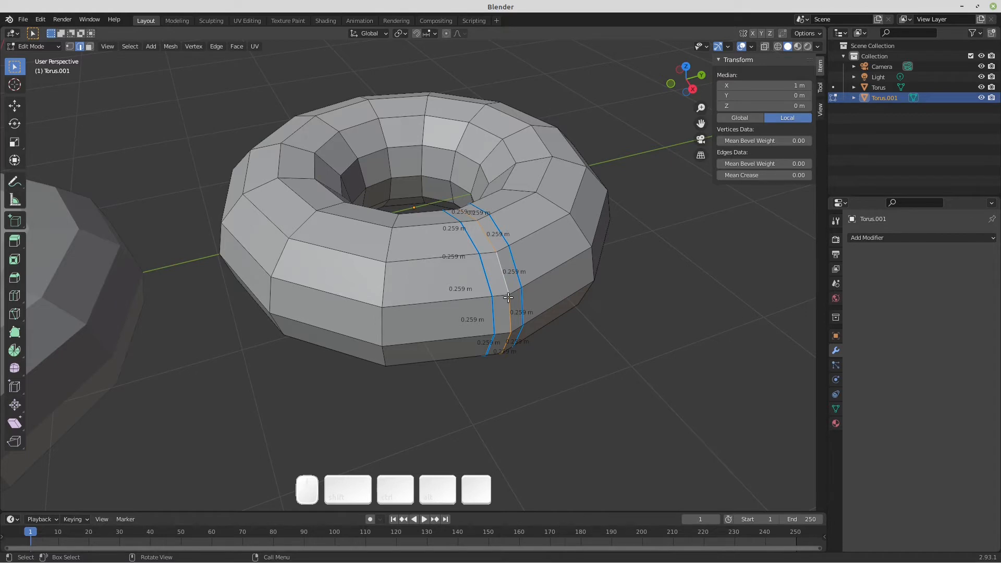
pyautogui.scroll(2, 511, 295)
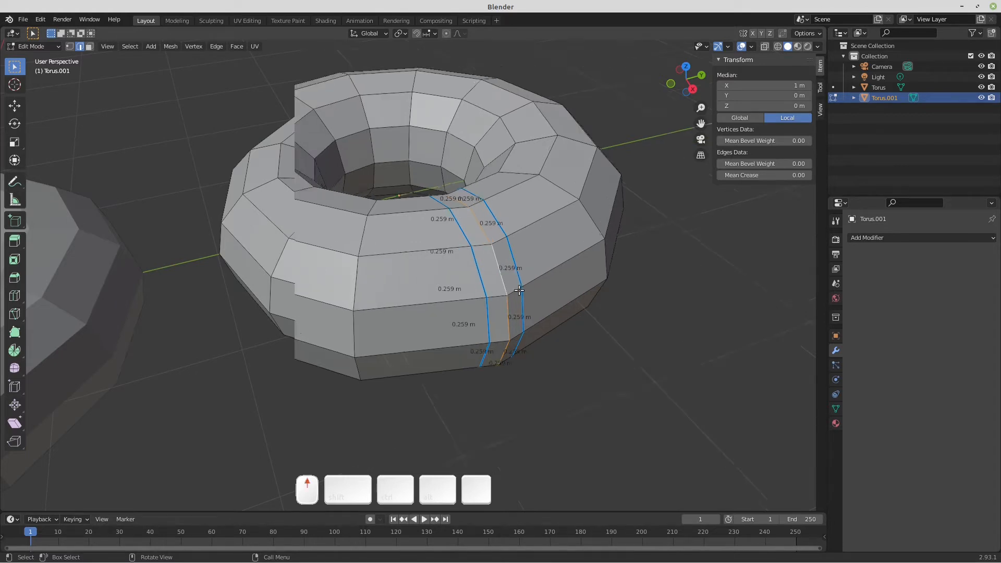
pyautogui.click(517, 290)
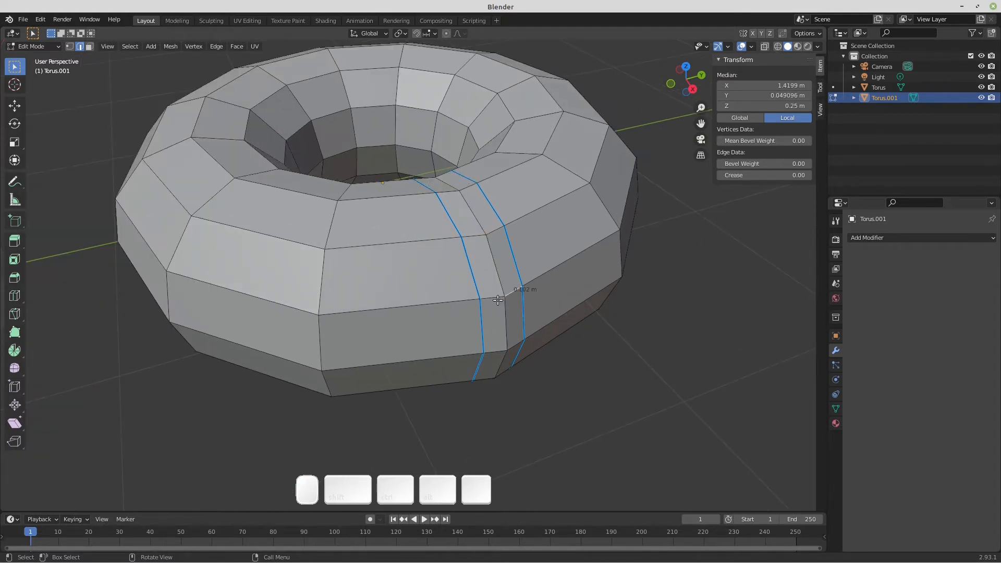
pyautogui.keyDown('shift'); pyautogui.click(497, 299); pyautogui.keyUp('shift')
pyautogui.moveTo(535, 304); pyautogui.dragTo(543, 330, button='middle')
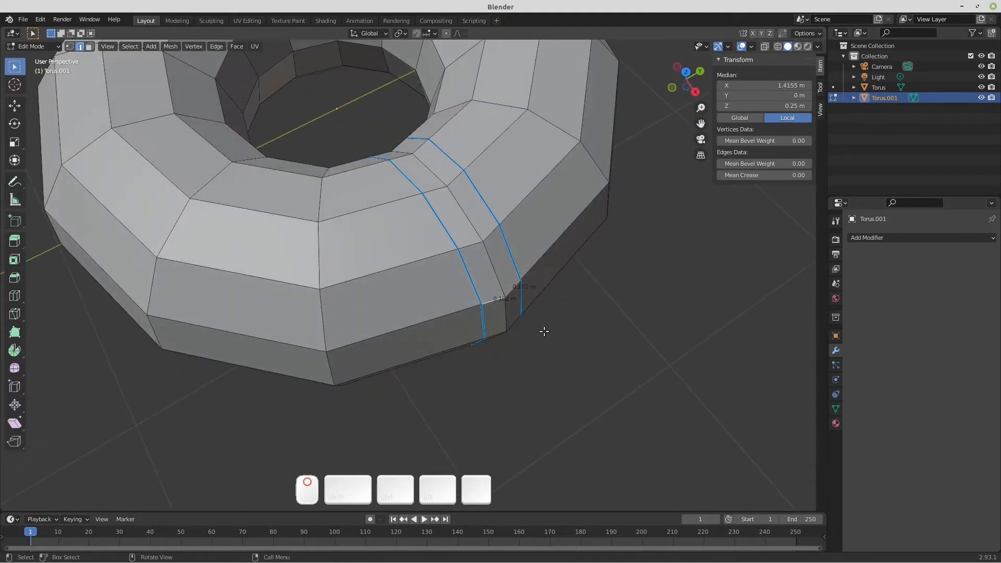
# Step: Measure the second torus's outer ring edge loop and the short edges across the bevel up to the top ring
pyautogui.hotkey('alt', 'a')
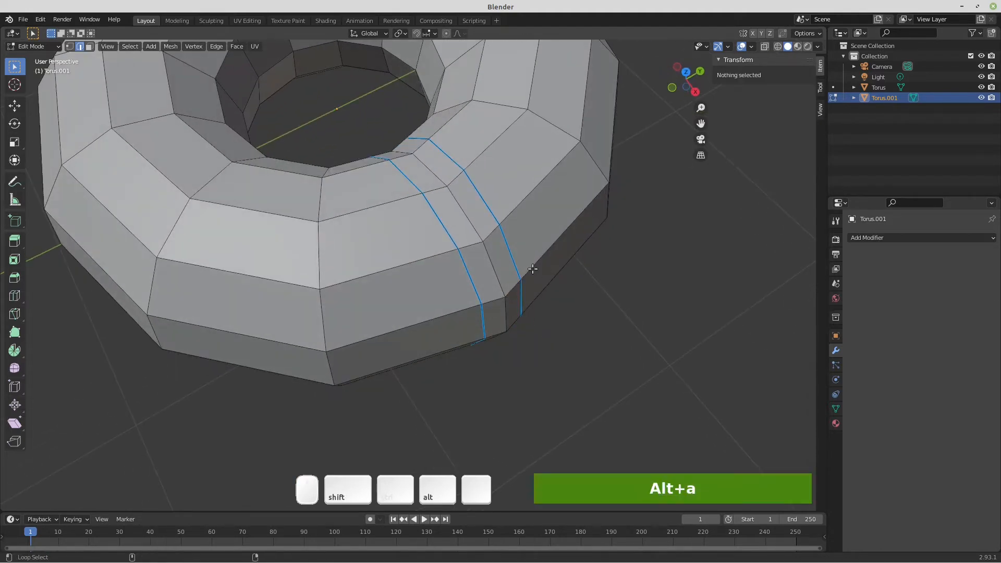
pyautogui.keyDown('alt'); pyautogui.click(501, 296); pyautogui.keyUp('alt')
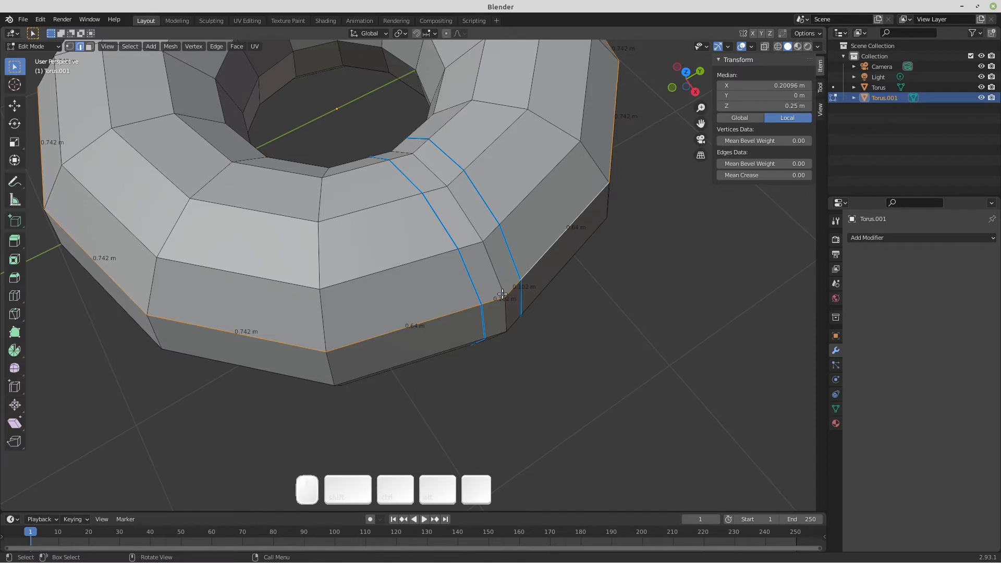
pyautogui.click(506, 290)
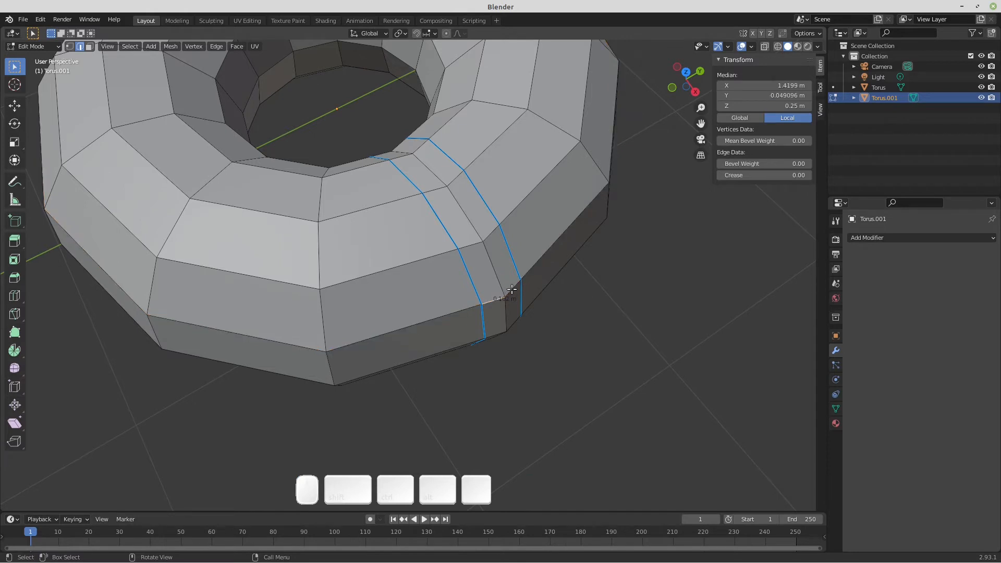
pyautogui.click(489, 231)
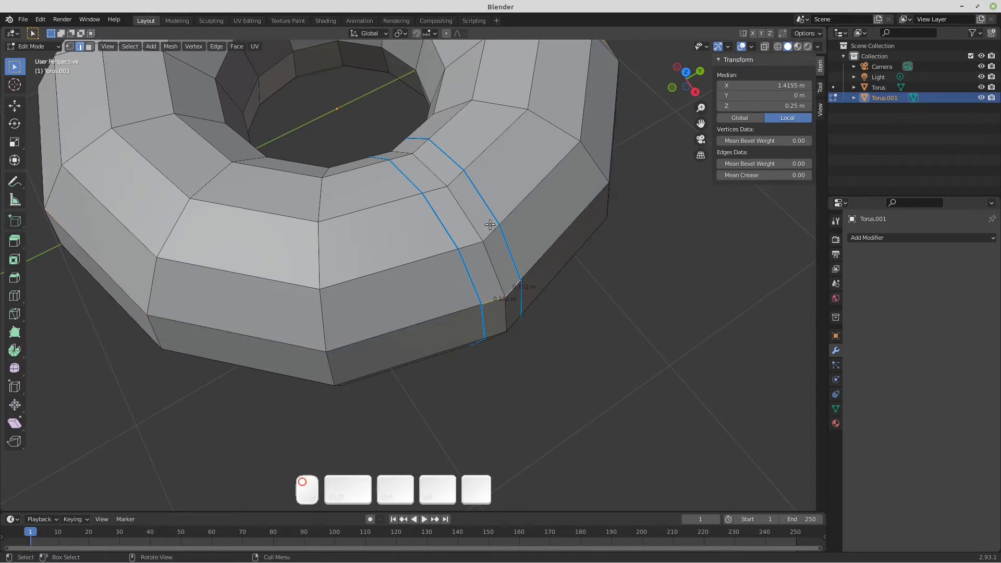
pyautogui.keyDown('shift'); pyautogui.click(466, 247); pyautogui.keyUp('shift')
pyautogui.keyDown('shift'); pyautogui.click(437, 209); pyautogui.keyUp('shift')
pyautogui.keyDown('shift'); pyautogui.click(438, 188); pyautogui.keyUp('shift')
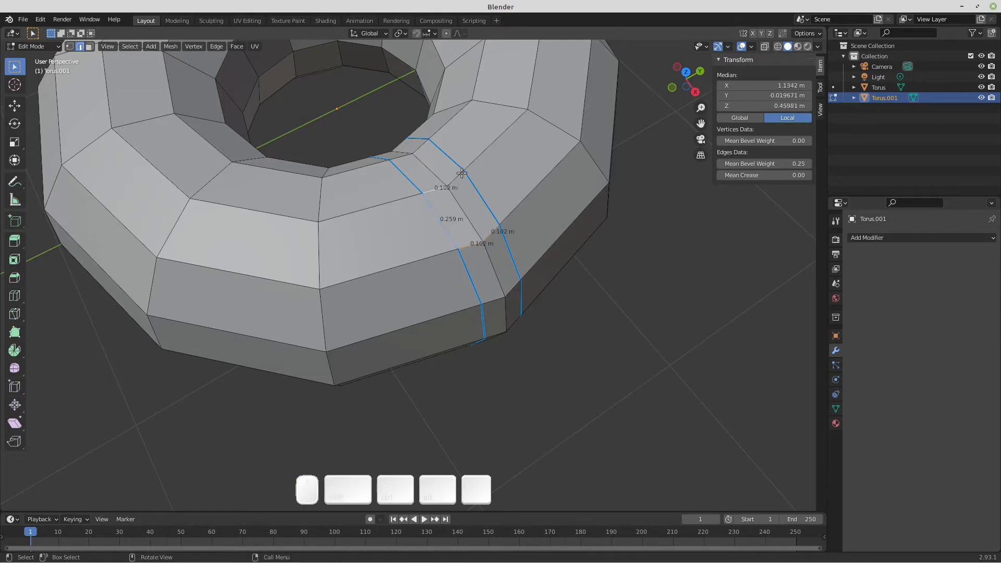
pyautogui.click(462, 173)
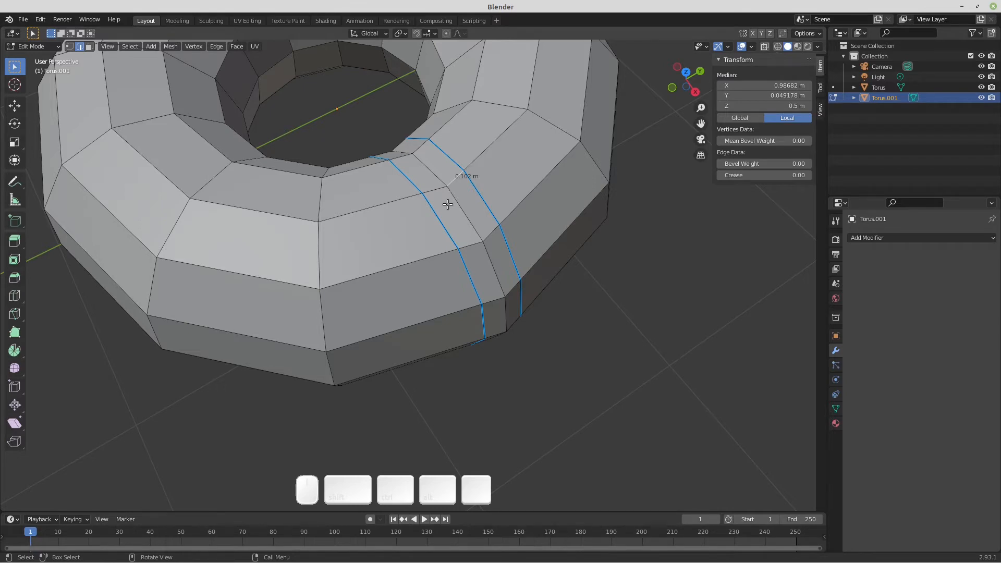
# Step: Return to edge editing of the torus at the origin and measure the short edges on both sides of its bevel
pyautogui.scroll(-6, 448, 204)
pyautogui.press('Tab')
pyautogui.keyDown('shift'); pyautogui.click(278, 329); pyautogui.keyUp('shift')
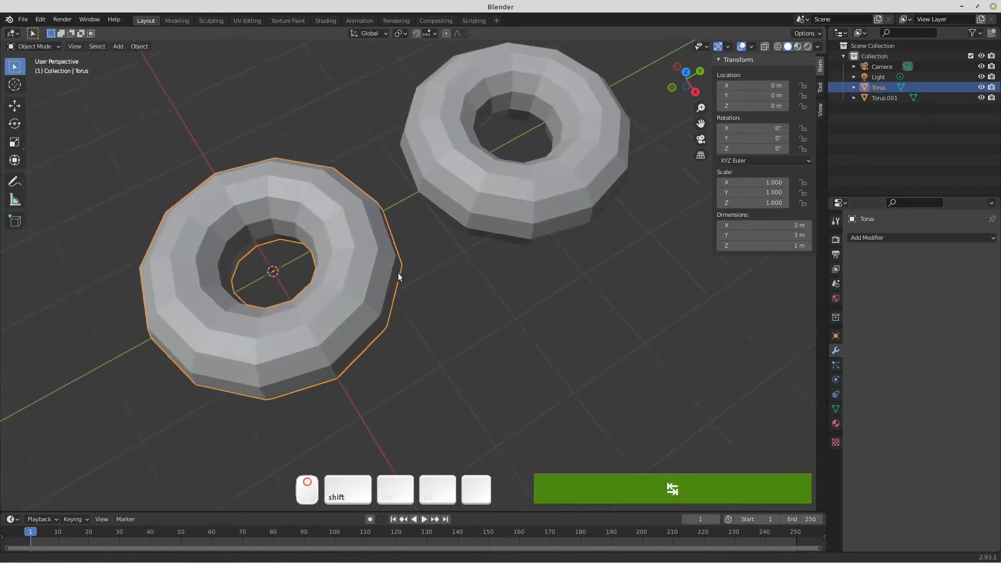
pyautogui.moveTo(399, 273); pyautogui.dragTo(384, 302, button='middle')
pyautogui.press('Tab')
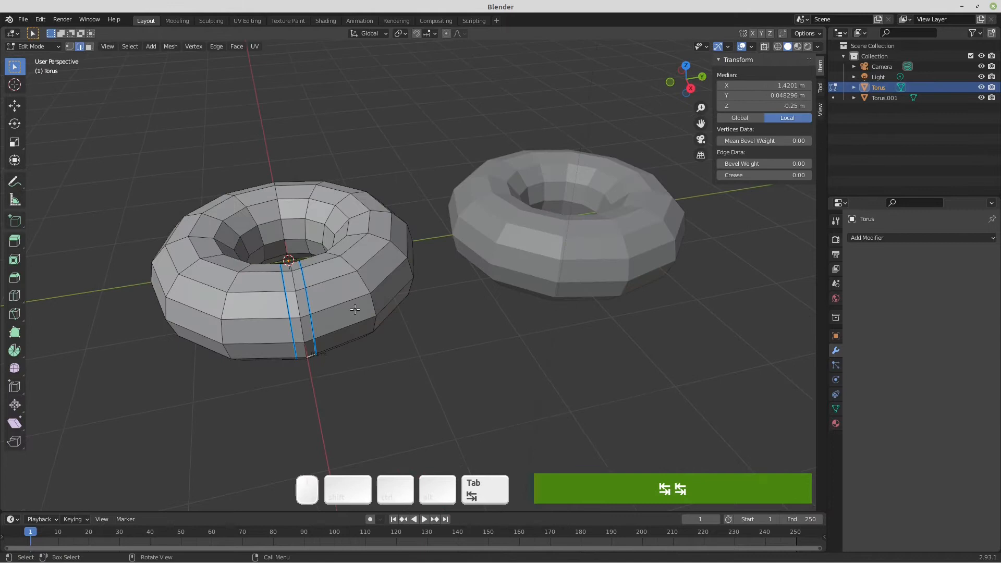
pyautogui.click(301, 289)
pyautogui.keyDown('shift'); pyautogui.click(292, 296); pyautogui.keyUp('shift')
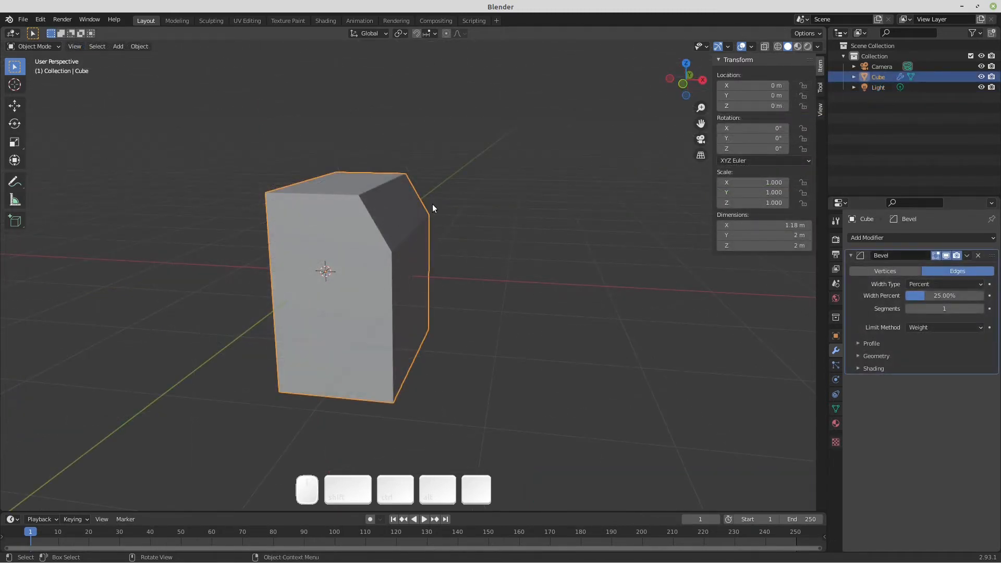
# Step: Enter edge editing of the cube with the Percent bevel and select its bevel-weighted top edge
pyautogui.press('Tab')
pyautogui.click(414, 184)
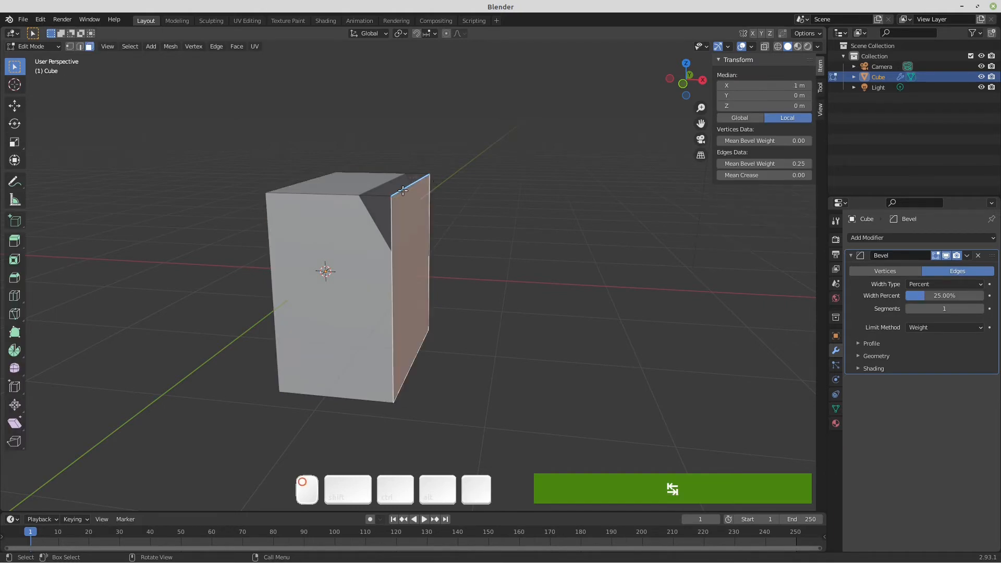
pyautogui.press('2')
pyautogui.click(420, 181)
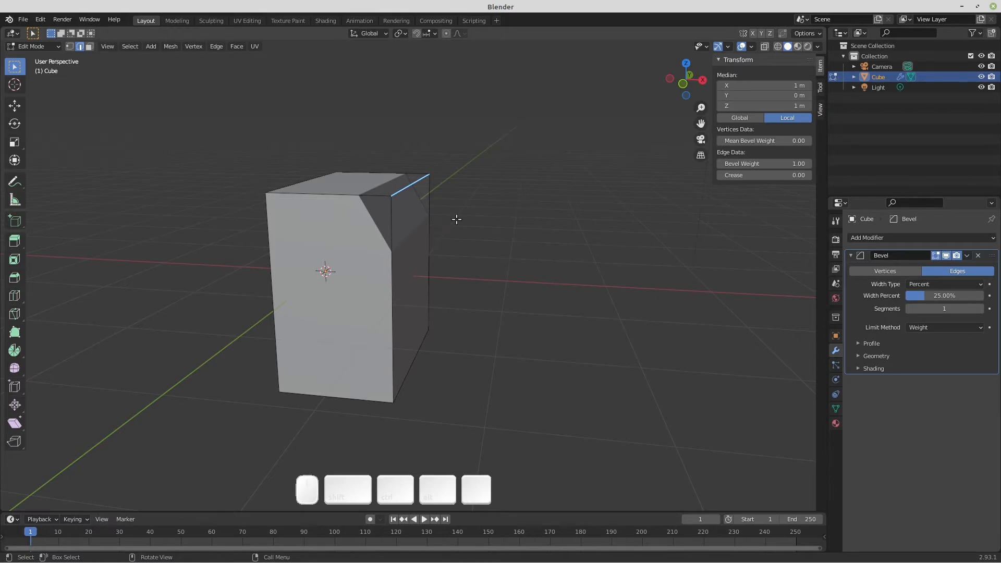
# Step: Select the front vertical edge and the top front edge meeting at the bevelled corner to examine each one
pyautogui.click(393, 223)
pyautogui.click(395, 197)
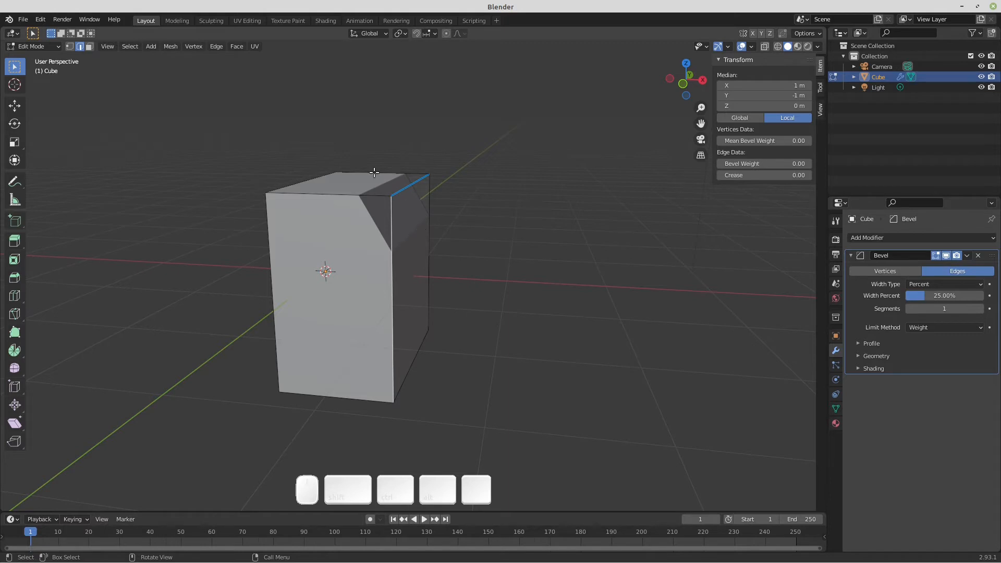
pyautogui.click(335, 193)
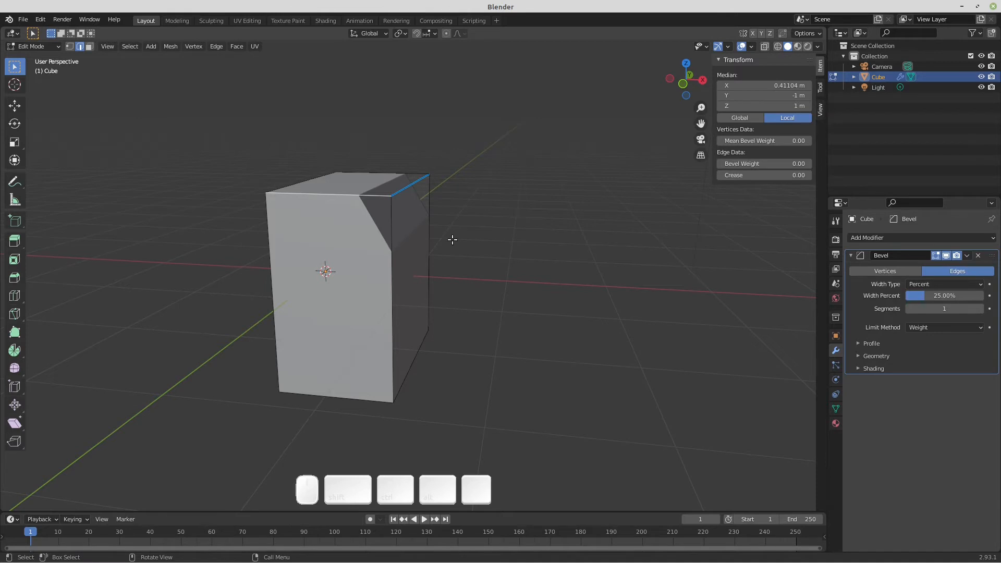
pyautogui.click(392, 215)
# Step: Turn on the edge length overlay and measure the cube's front vertical edge and its top front edge
pyautogui.click(753, 41)
pyautogui.click(751, 46)
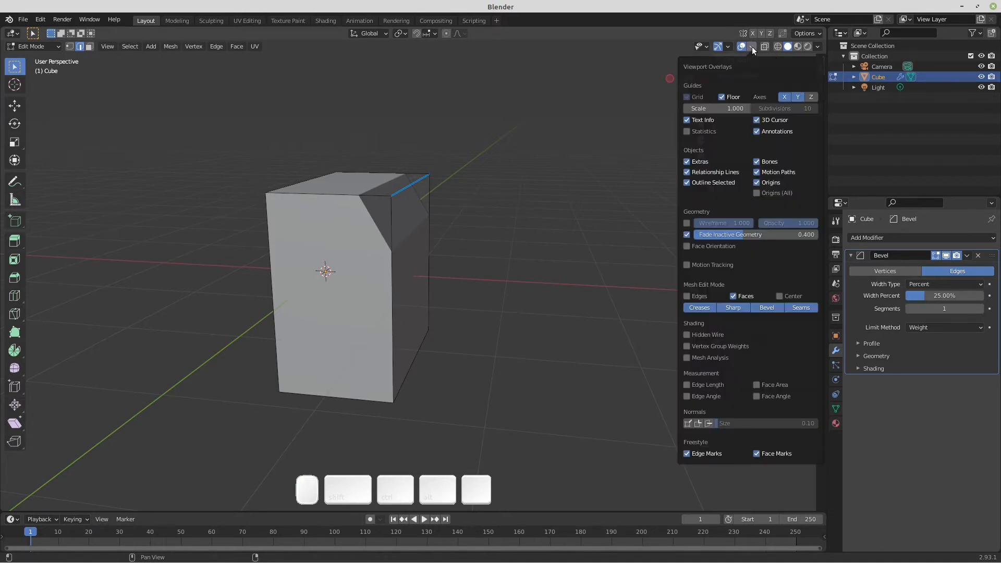
pyautogui.click(690, 384)
pyautogui.click(393, 214)
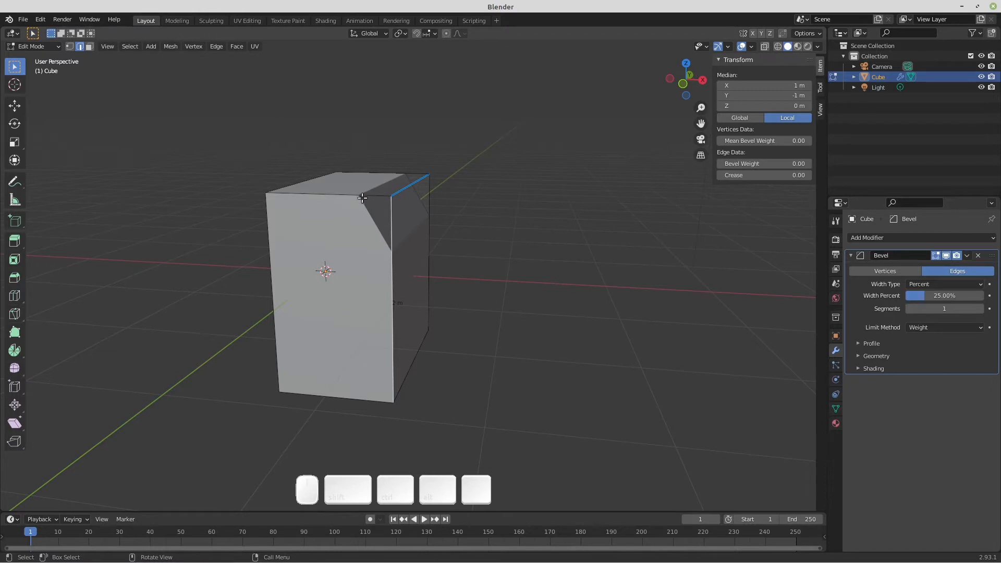
pyautogui.click(308, 196)
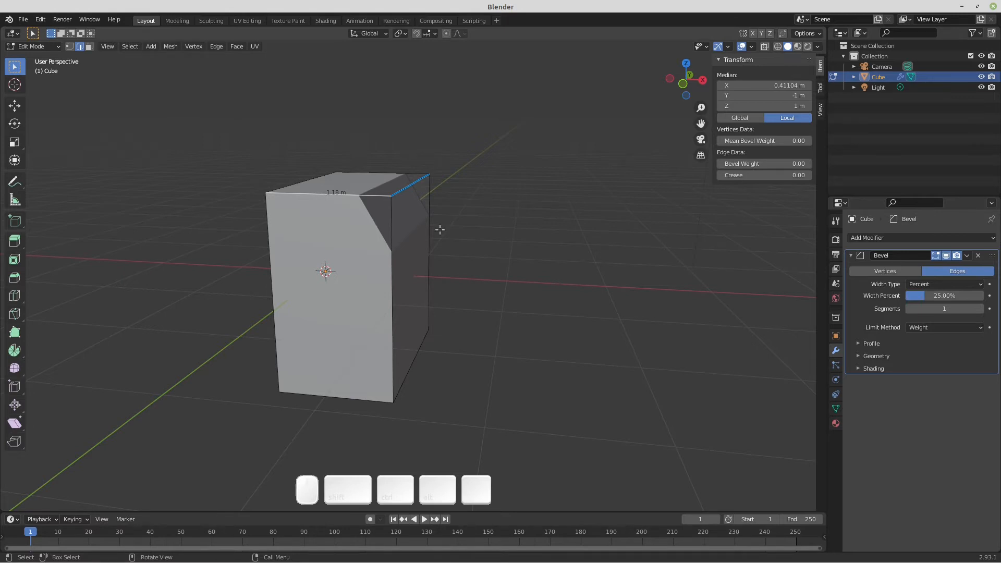
# Step: Set the Percent bevel to 2 segments and its Superellipse profile shape to 1.00
pyautogui.click(975, 308)
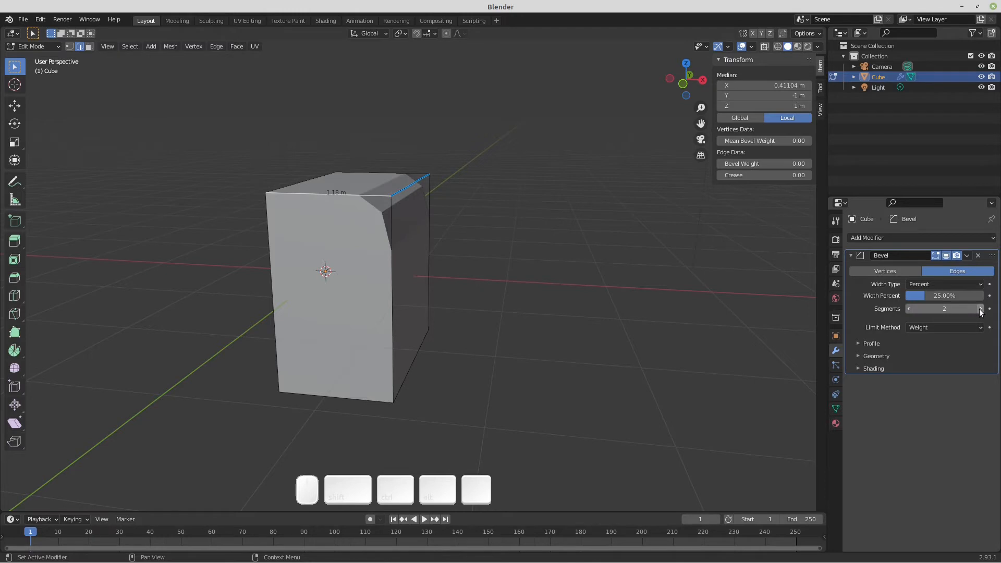
pyautogui.click(872, 344)
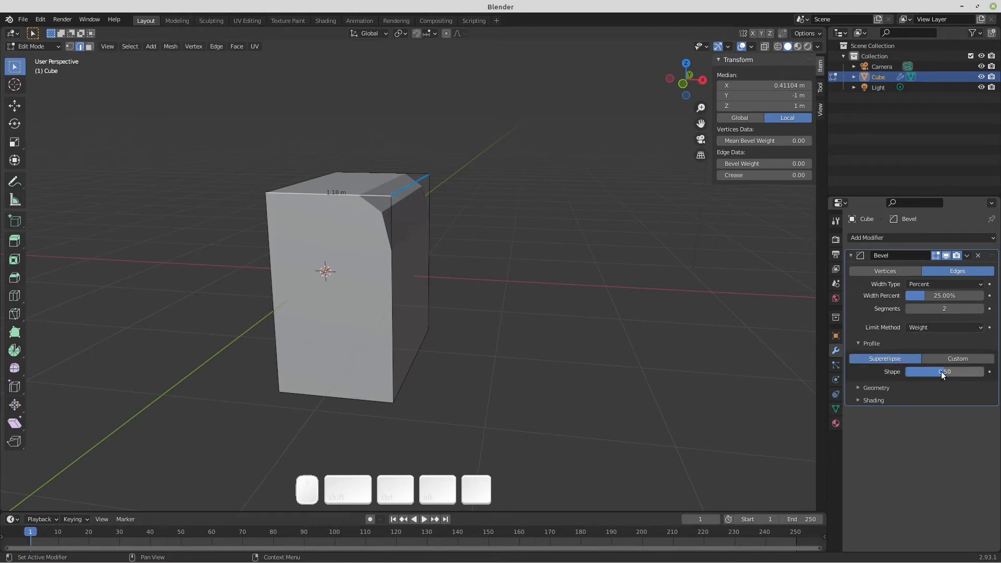
pyautogui.moveTo(940, 371); pyautogui.dragTo(977, 372)
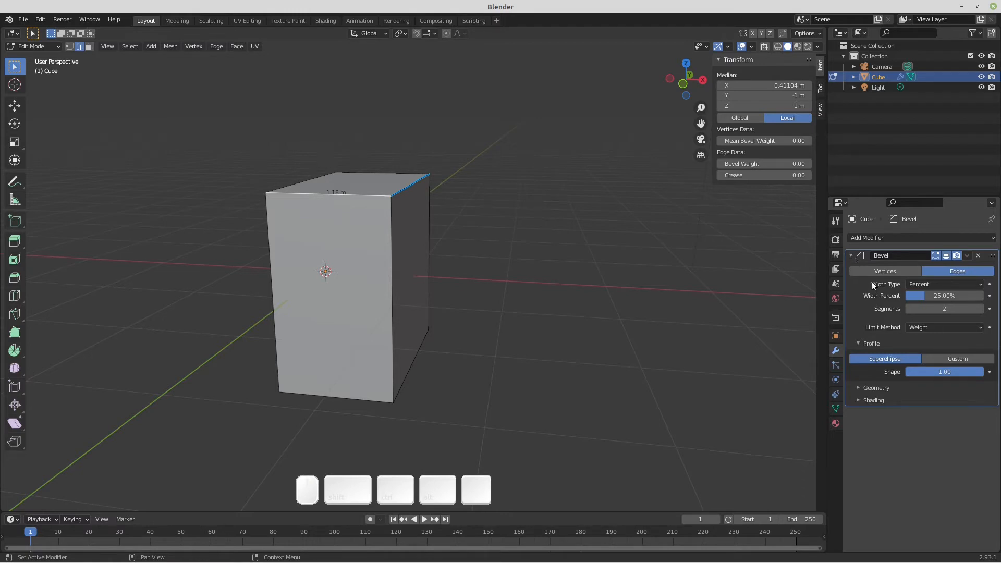
# Step: Apply the Bevel modifier to the cube in Object Mode and return to edge editing
pyautogui.hotkey('ctrl', 'a')
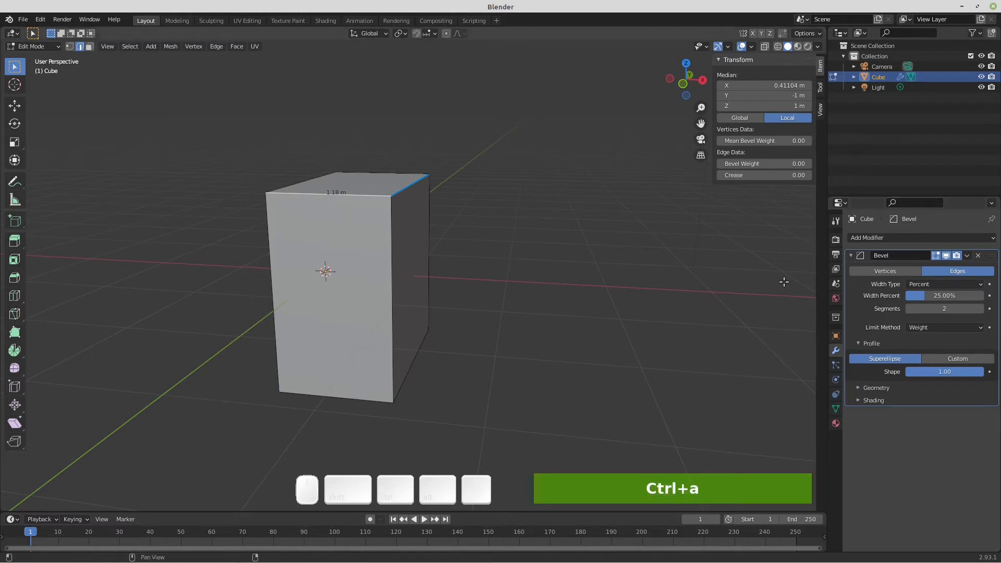
pyautogui.press('Tab')
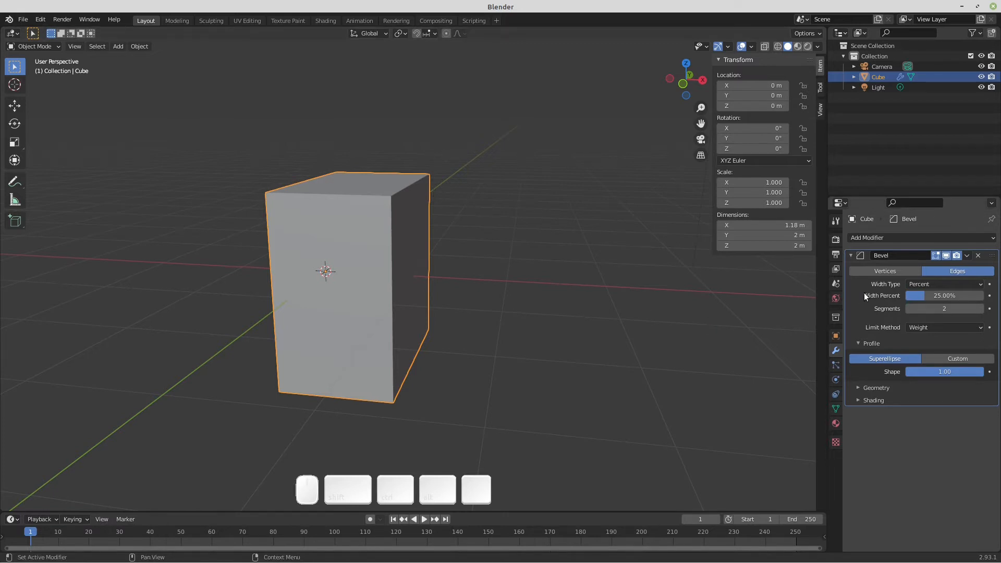
pyautogui.hotkey('ctrl', 'a')
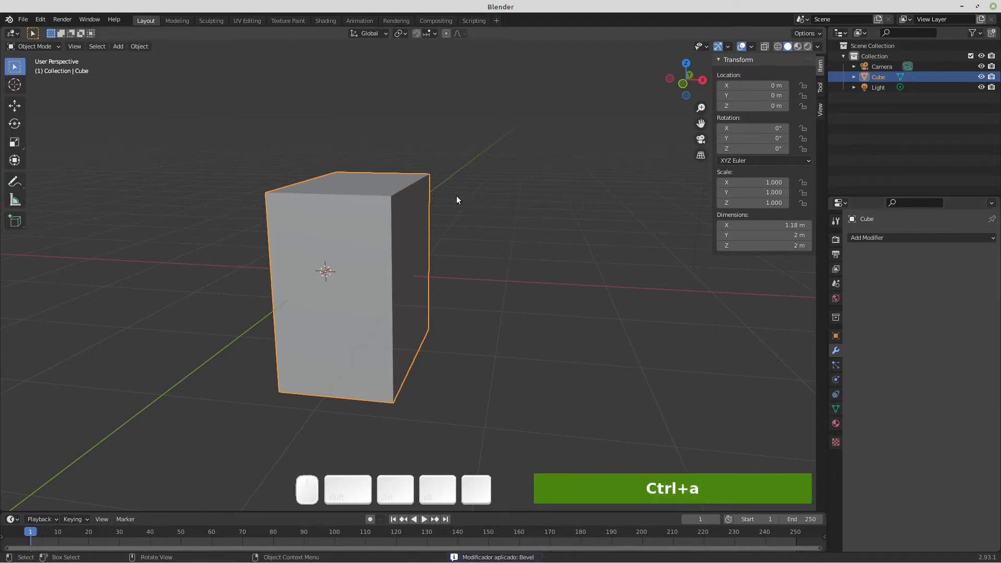
pyautogui.press('Tab')
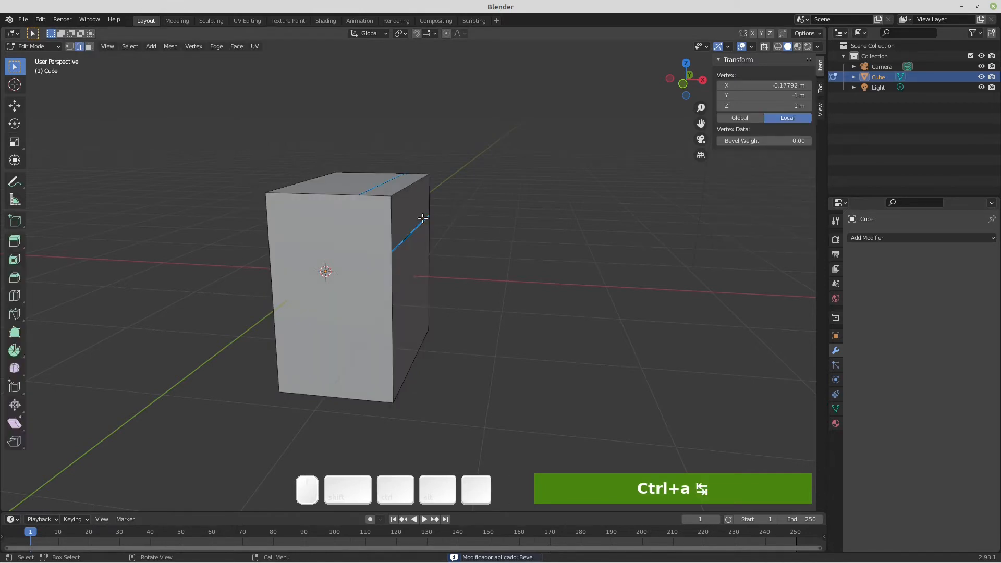
# Step: Measure both segments of the cube's top front edge and both segments of its front vertical edge
pyautogui.click(375, 194)
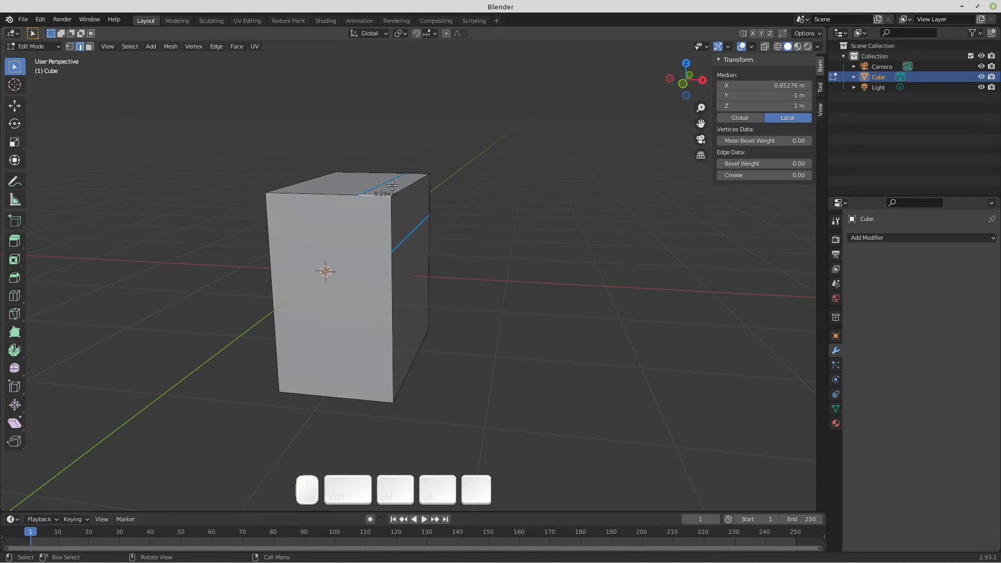
pyautogui.click(752, 47)
pyautogui.keyDown('shift'); pyautogui.click(336, 197); pyautogui.keyUp('shift')
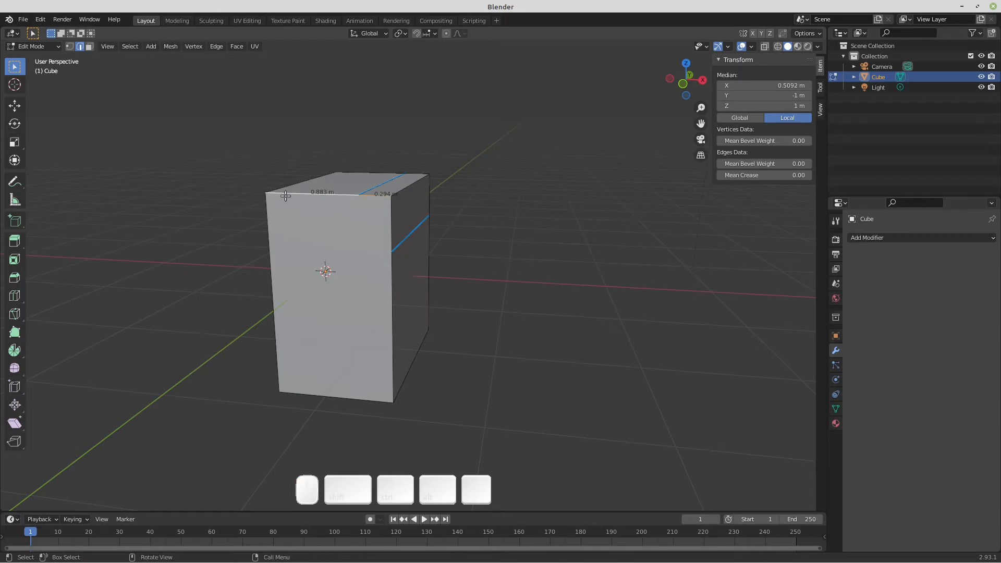
pyautogui.click(389, 223)
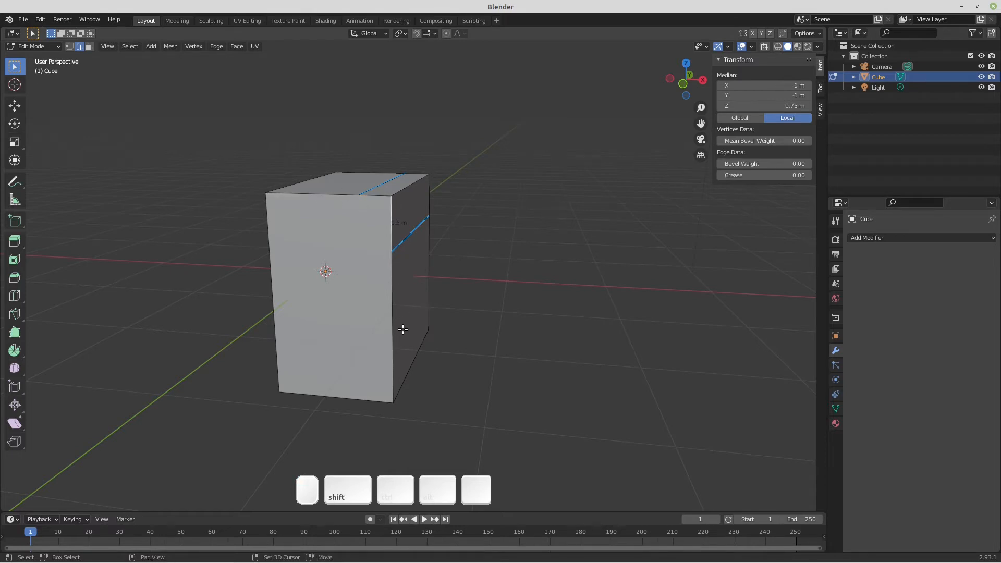
pyautogui.keyDown('shift'); pyautogui.click(397, 328); pyautogui.keyUp('shift')
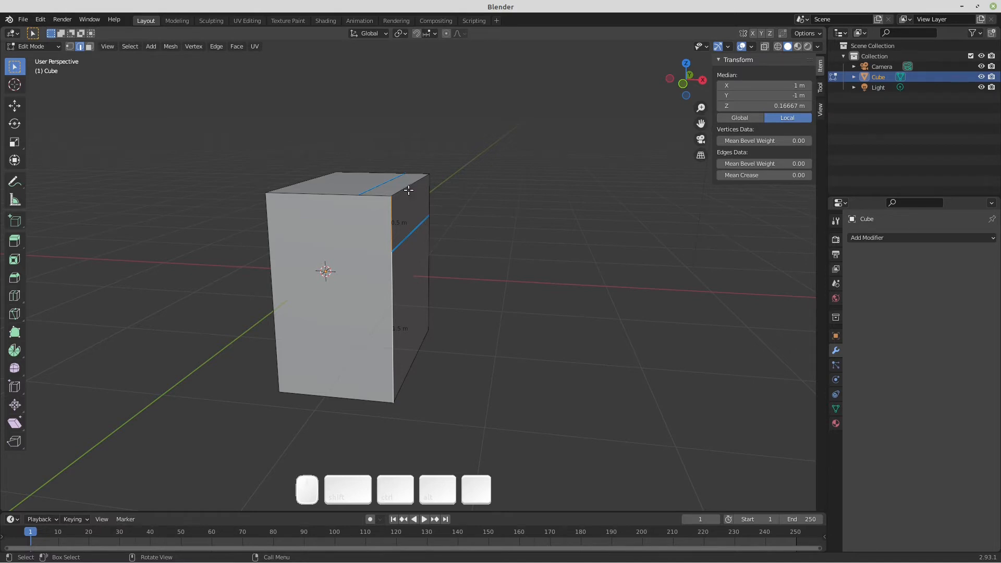
pyautogui.click(393, 188)
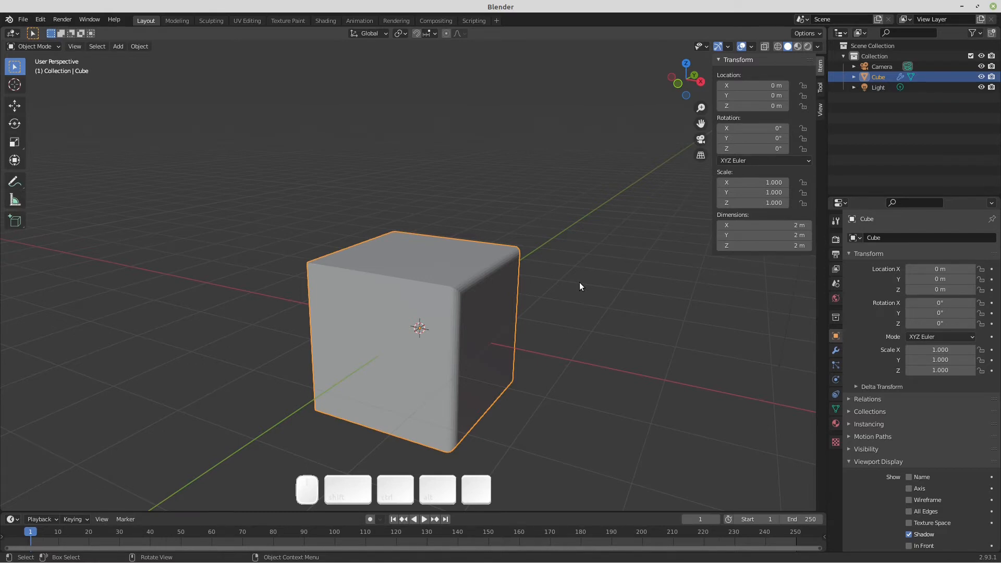
# Step: Enter edge editing of the cube with support loops and select the four bevel-weighted edges around its side face
pyautogui.press('Tab')
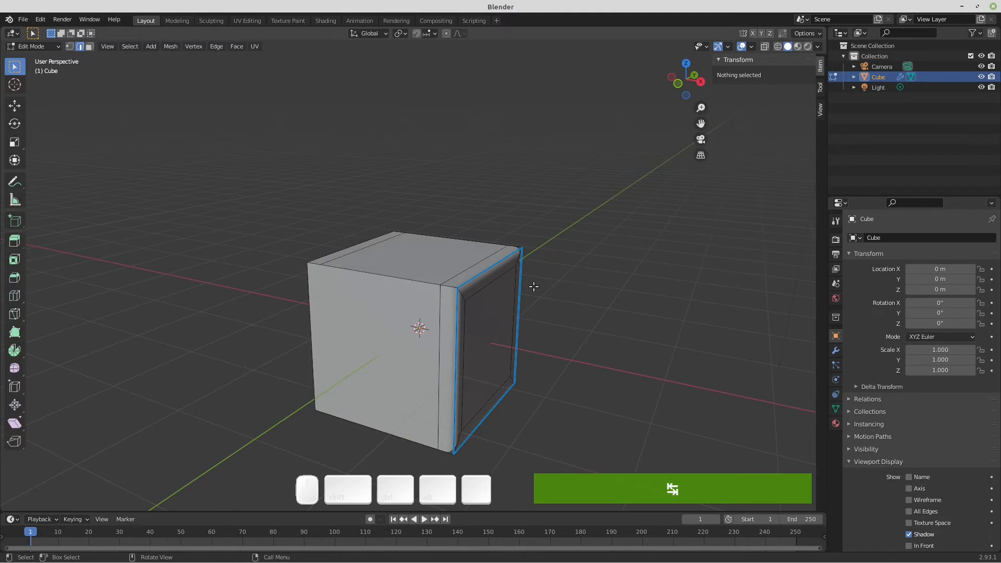
pyautogui.click(490, 268)
pyautogui.keyDown('shift'); pyautogui.click(522, 278); pyautogui.keyUp('shift')
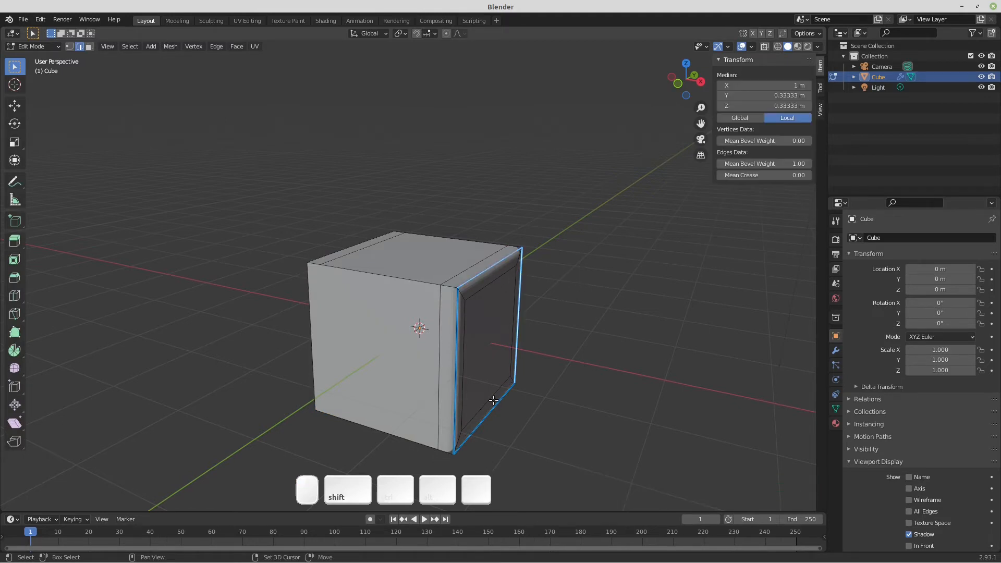
pyautogui.keyDown('shift'); pyautogui.click(490, 411); pyautogui.keyUp('shift')
pyautogui.keyDown('shift'); pyautogui.click(452, 363); pyautogui.keyUp('shift')
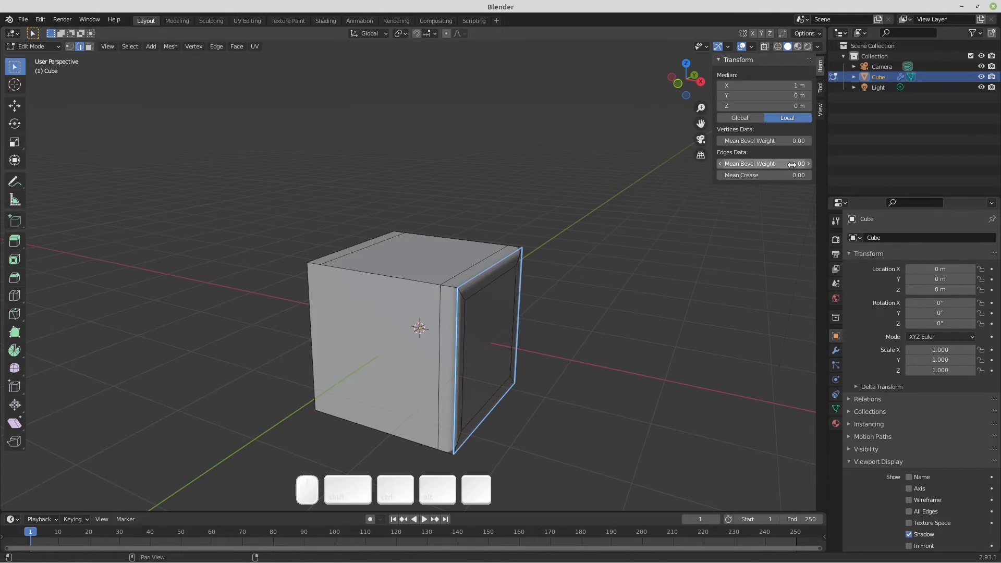
# Step: Return to Object Mode, enable the cube's Wireframe viewport display and show its Bevel modifier settings
pyautogui.press('Tab')
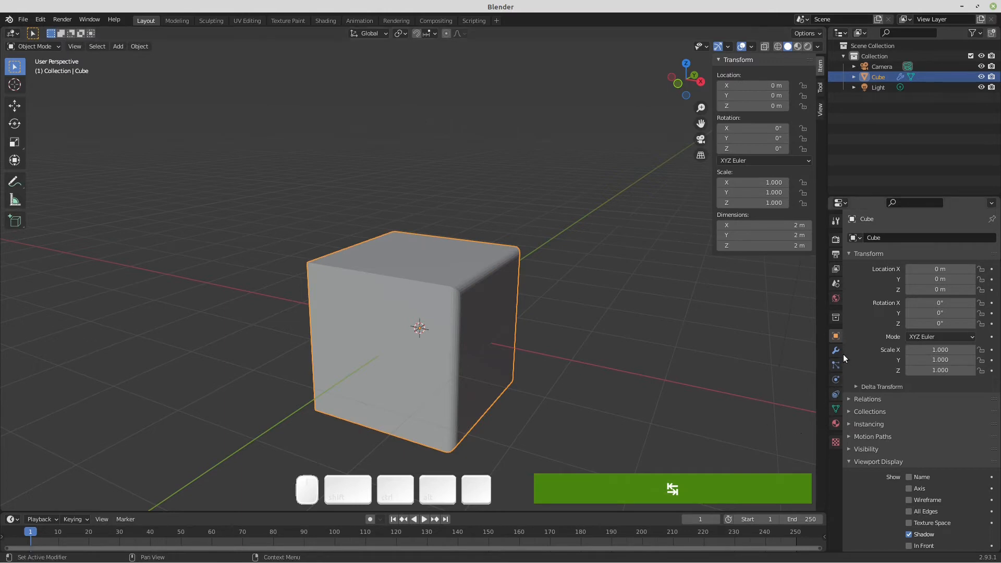
pyautogui.click(909, 499)
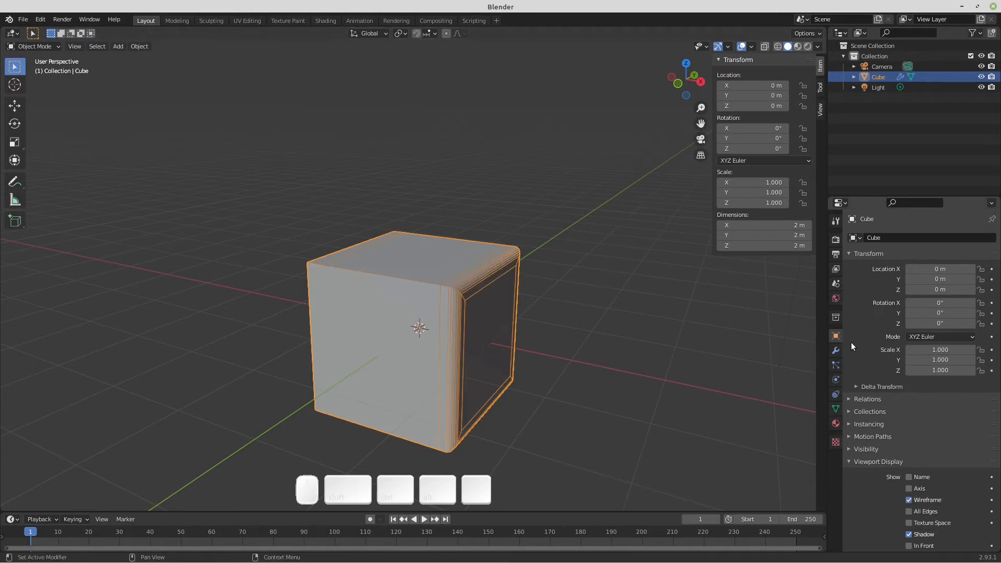
pyautogui.click(836, 351)
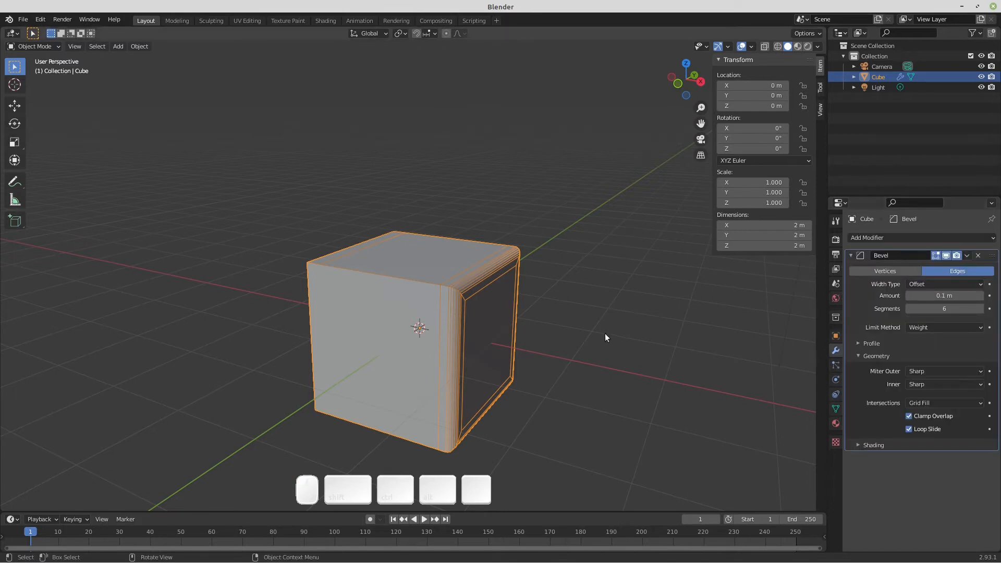
# Step: Examine the rounded upper corner of the bevel closely in front view and then in perspective
pyautogui.moveTo(497, 291); pyautogui.dragTo(521, 273, button='middle')
pyautogui.press('1')
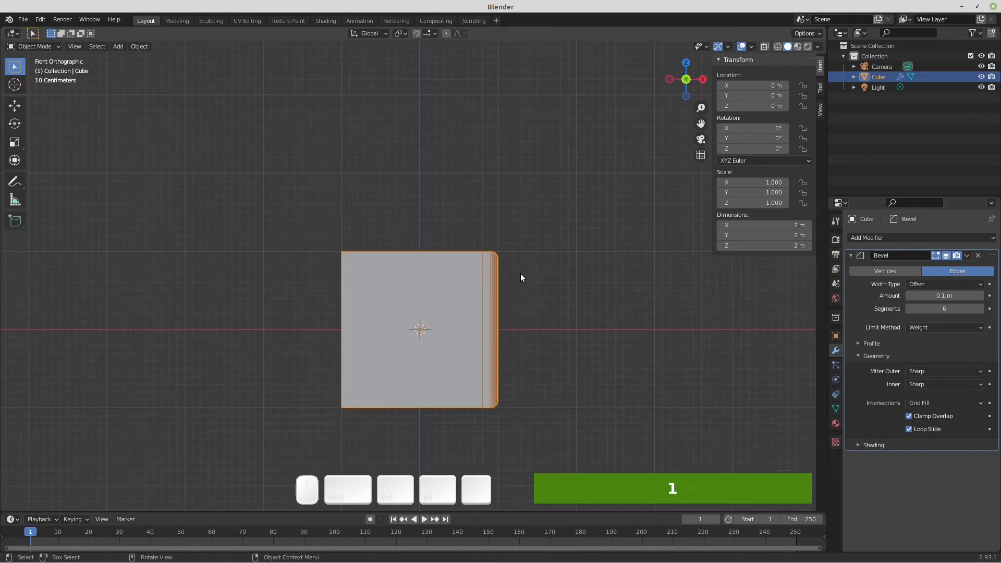
pyautogui.scroll(5, 508, 249)
pyautogui.scroll(2, 508, 249)
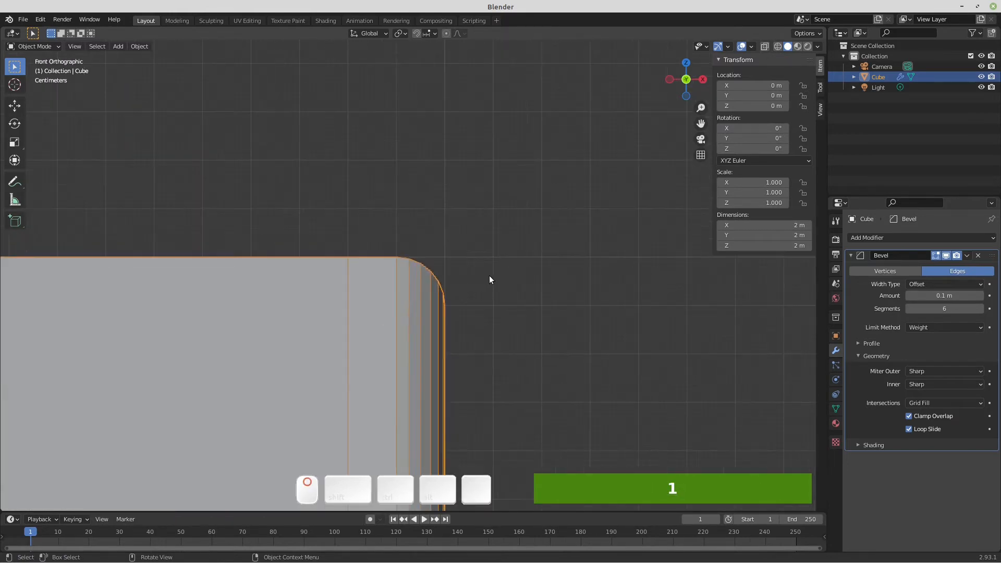
pyautogui.moveTo(489, 275); pyautogui.dragTo(440, 328, button='middle')
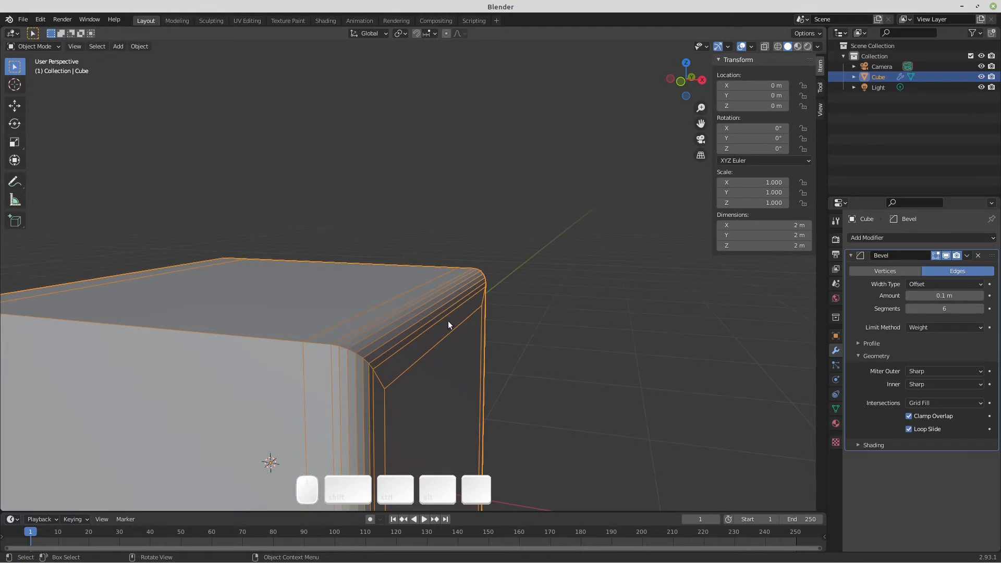
# Step: Enable edge length display in Edit Mode and measure the short top edge between the support loop and the bevelled edge
pyautogui.press('Tab')
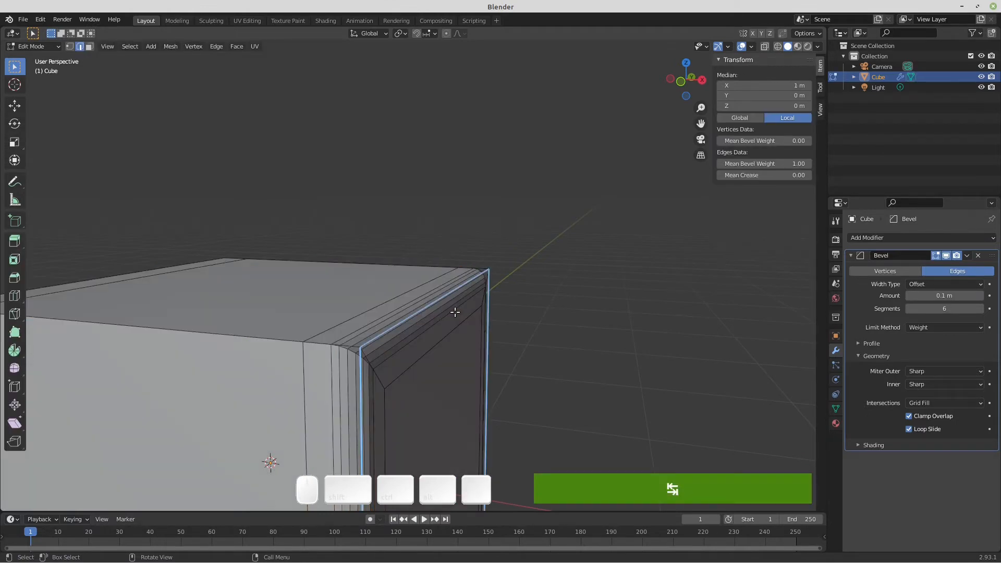
pyautogui.click(751, 47)
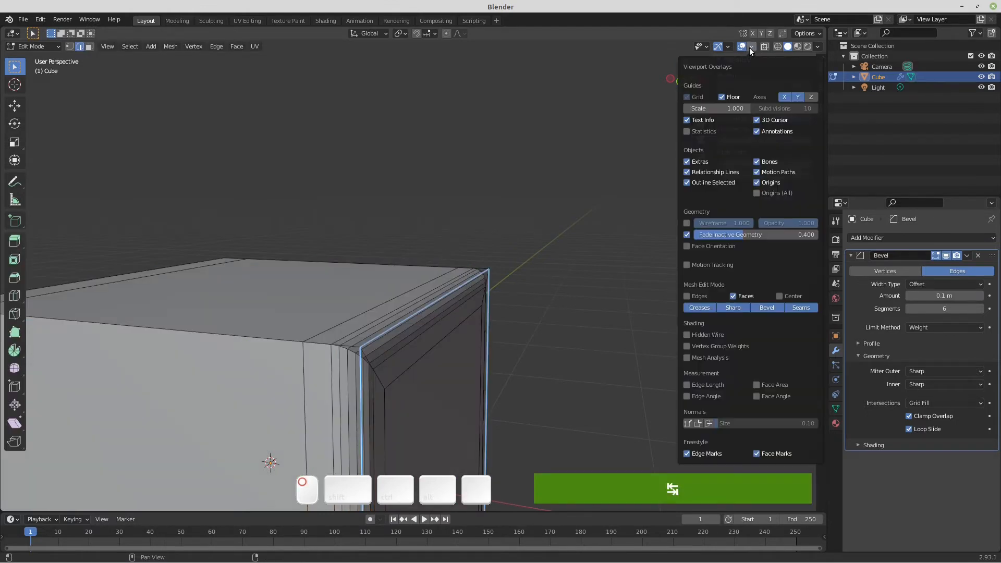
pyautogui.click(690, 386)
pyautogui.press('n')
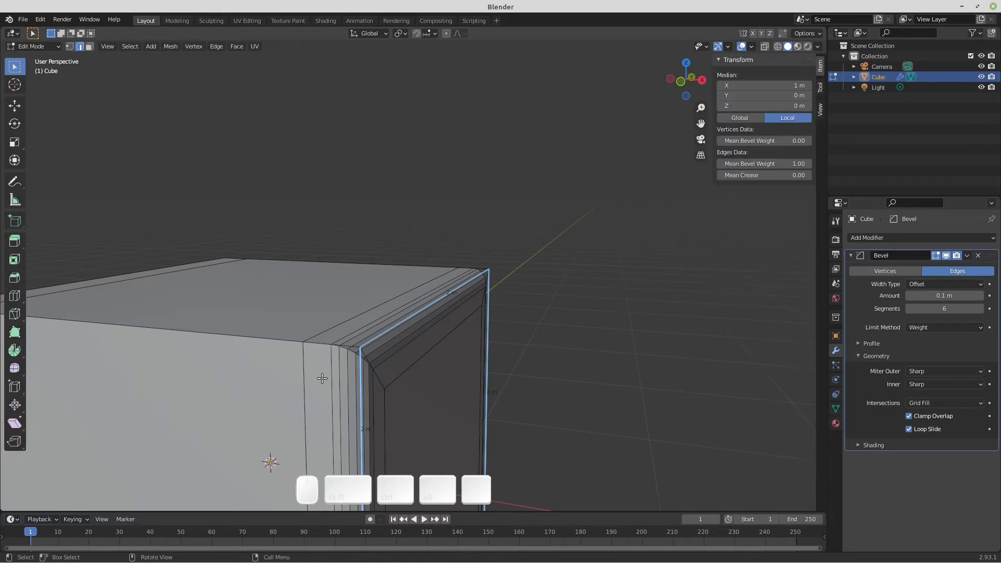
pyautogui.click(348, 346)
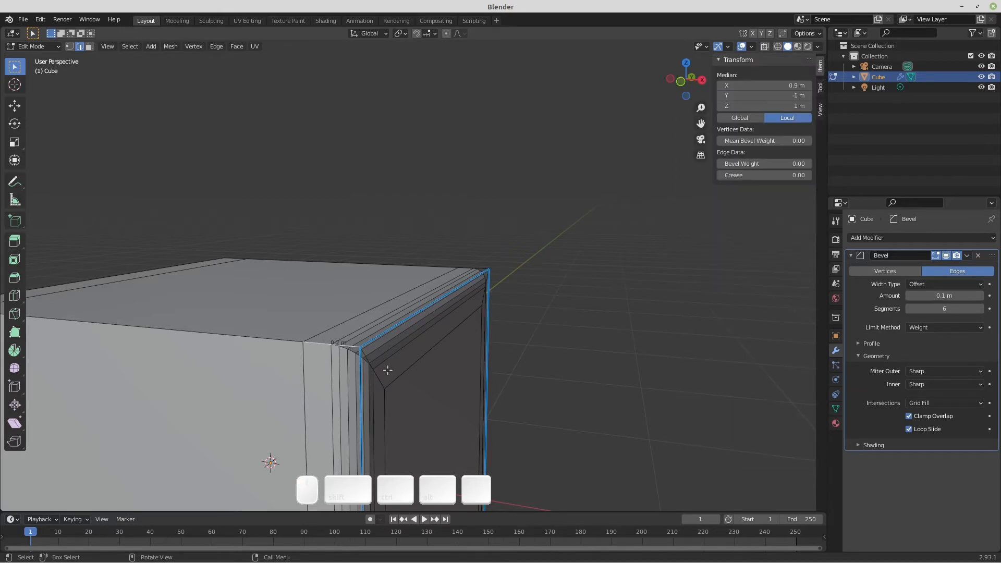
pyautogui.moveTo(387, 369); pyautogui.dragTo(383, 283, button='middle')
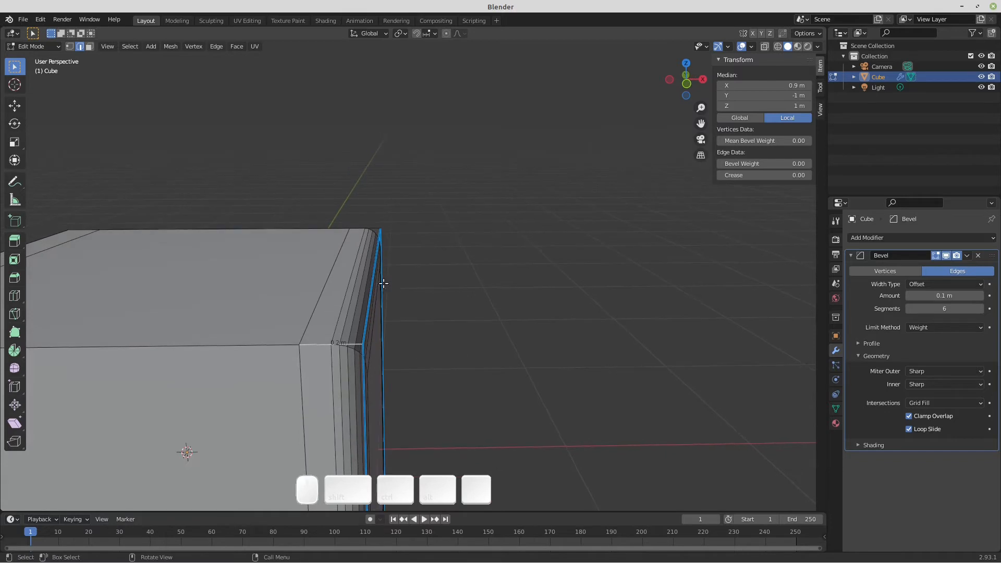
# Step: Select the complete support edge loop running beside the bevel on the cube's top and front
pyautogui.click(374, 267)
pyautogui.click(328, 273)
pyautogui.hotkey('alt', 'a')
pyautogui.keyDown('alt'); pyautogui.click(329, 273); pyautogui.keyUp('alt')
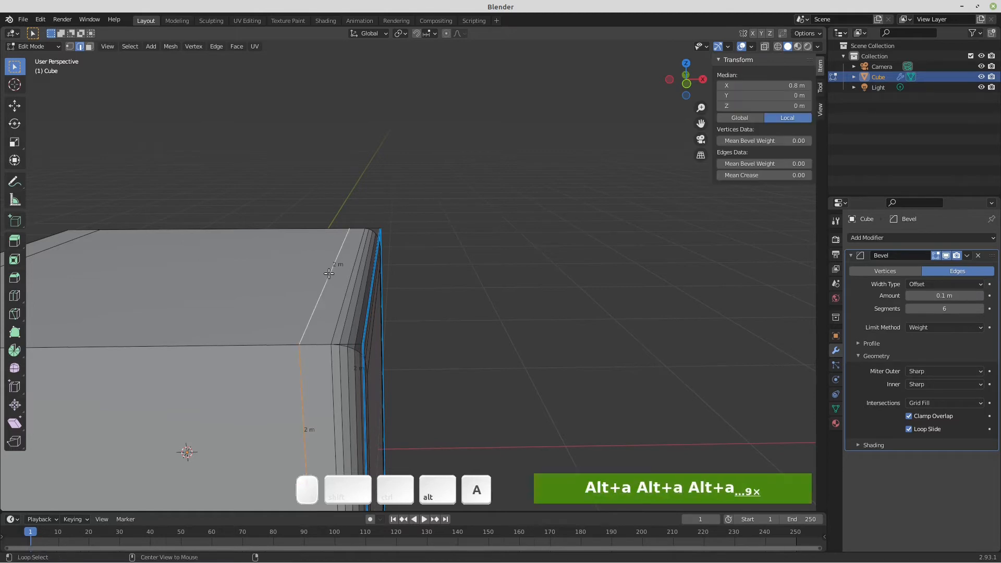
# Step: Recheck the short top edge's length, and reselect the whole support loop beside the bevel
pyautogui.click(336, 343)
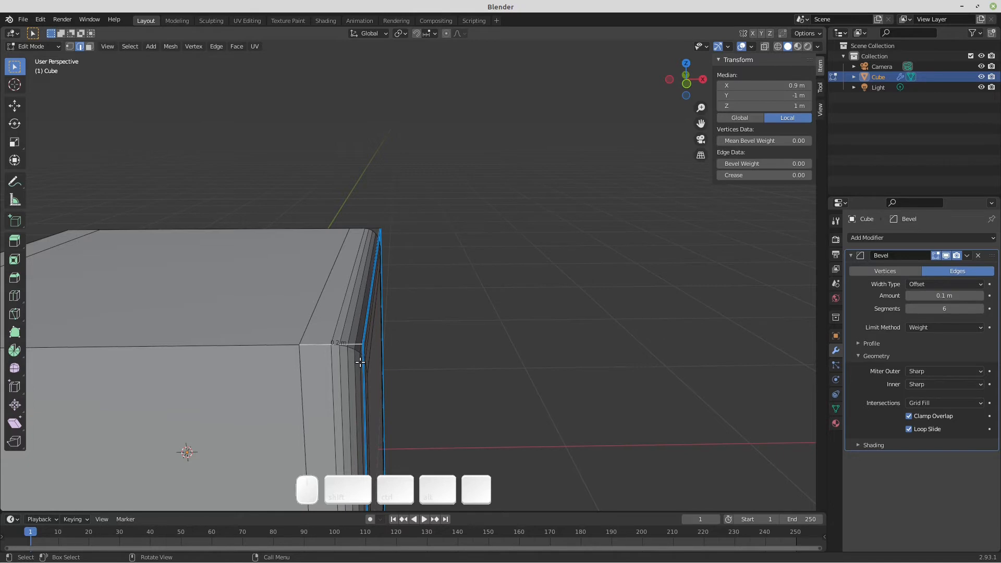
pyautogui.click(328, 266)
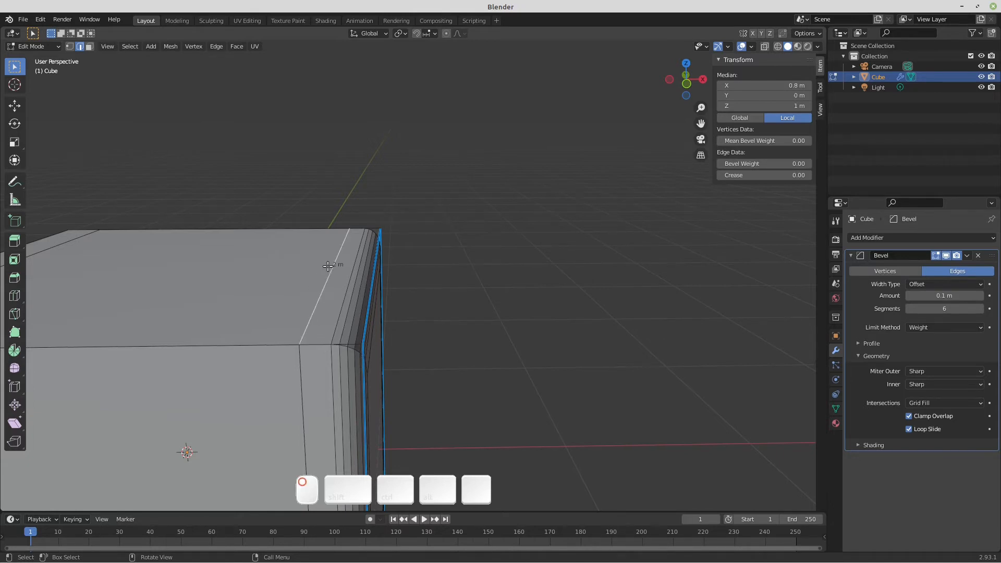
pyautogui.hotkey('alt', 'a')
pyautogui.hotkey('alt', 'a')
pyautogui.hotkey('alt', 'a')
pyautogui.hotkey('alt', 'a')
pyautogui.hotkey('alt', 'a')
pyautogui.hotkey('alt', 'a')
pyautogui.hotkey('alt', 'a')
pyautogui.hotkey('alt', 'a')
pyautogui.hotkey('alt', 'a')
pyautogui.hotkey('alt', 'a')
pyautogui.hotkey('alt', 'a')
pyautogui.hotkey('alt', 'a')
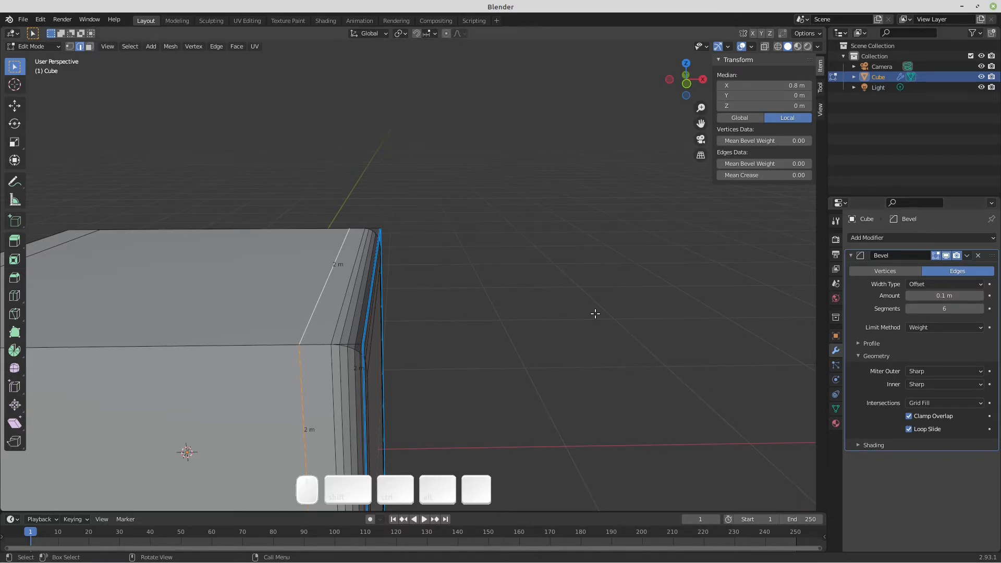
# Step: Set the Bevel modifier's amount to 0.3 m and turn off Clamp Overlap
pyautogui.click(925, 295)
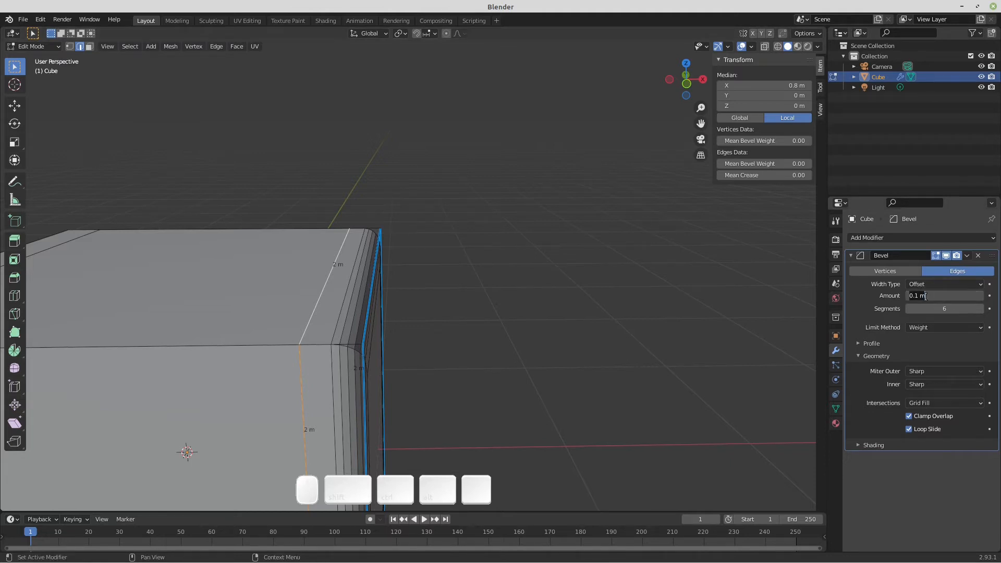
pyautogui.write('.3')
pyautogui.press('Return')
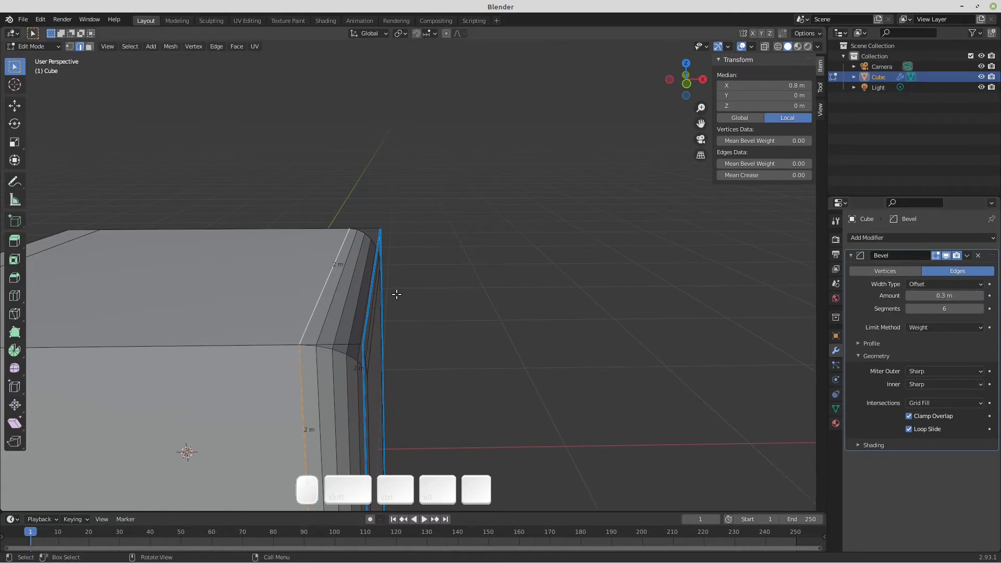
pyautogui.click(907, 417)
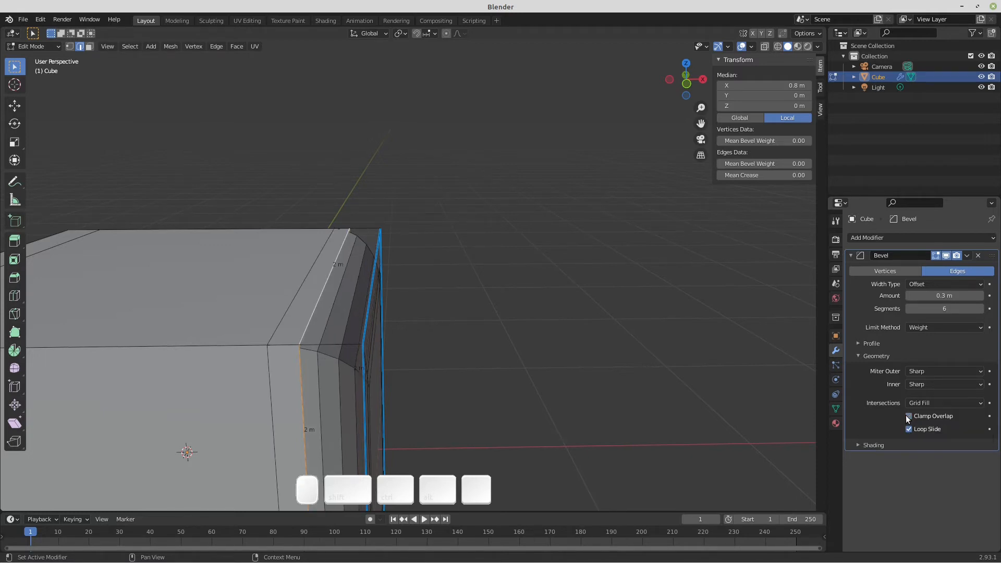
# Step: Examine how the unclamped bevel meets the selected support loop in wireframe, in front view and in perspective
pyautogui.press('KP_1')
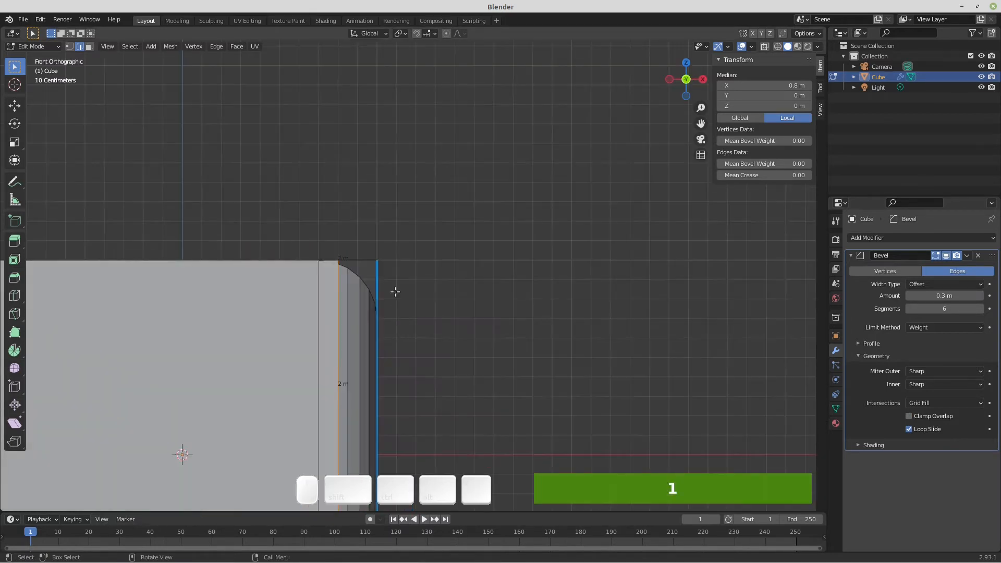
pyautogui.keyDown('shift'); pyautogui.moveTo(395, 292); pyautogui.dragTo(488, 216, button='middle'); pyautogui.keyUp('shift')
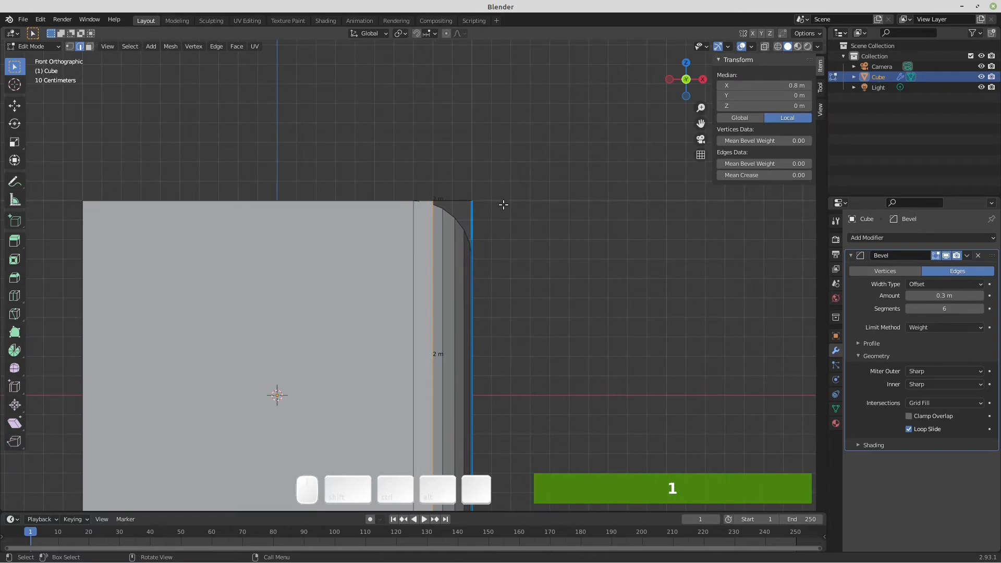
pyautogui.press('z')
pyautogui.click(434, 208)
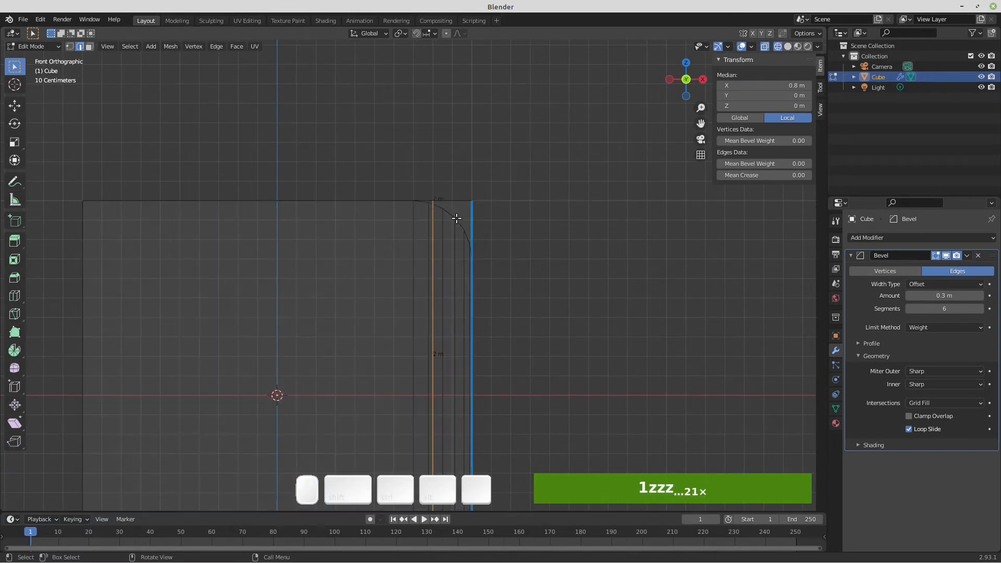
pyautogui.moveTo(453, 219); pyautogui.dragTo(437, 248, button='middle')
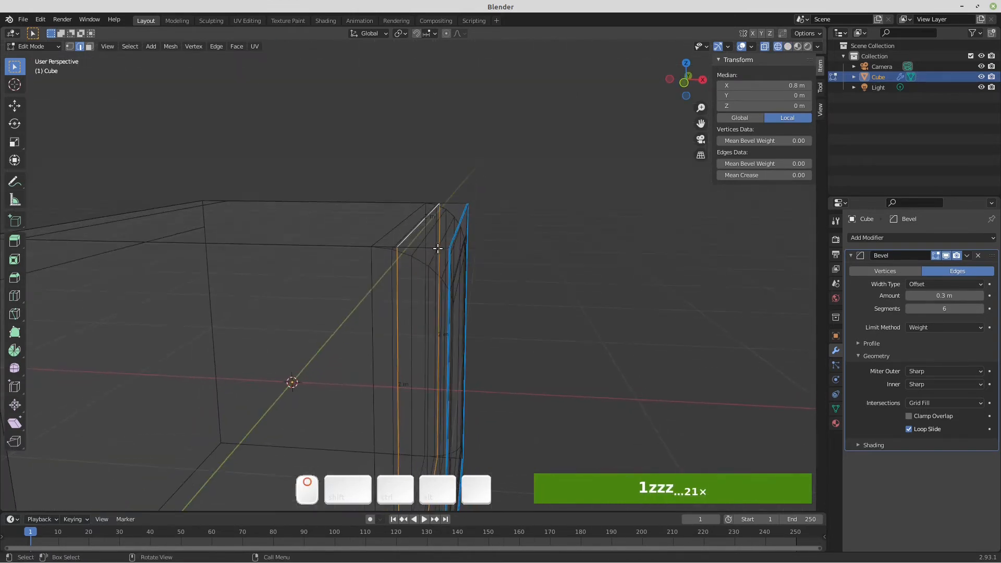
pyautogui.hotkey('alt', 'a')
pyautogui.keyDown('alt'); pyautogui.keyDown('shift'); pyautogui.click(420, 221); pyautogui.keyUp('shift'); pyautogui.keyUp('alt')
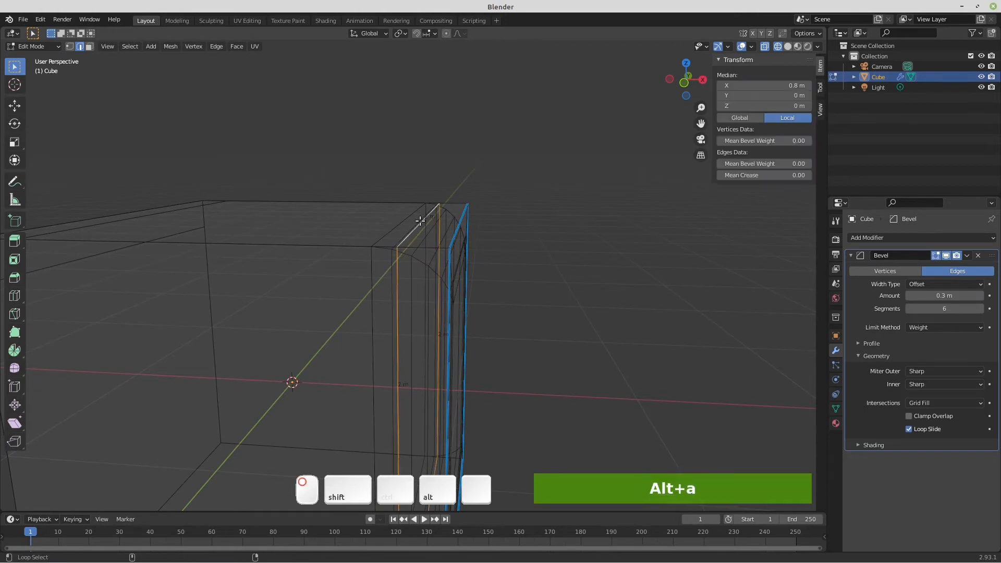
pyautogui.press('KP_1')
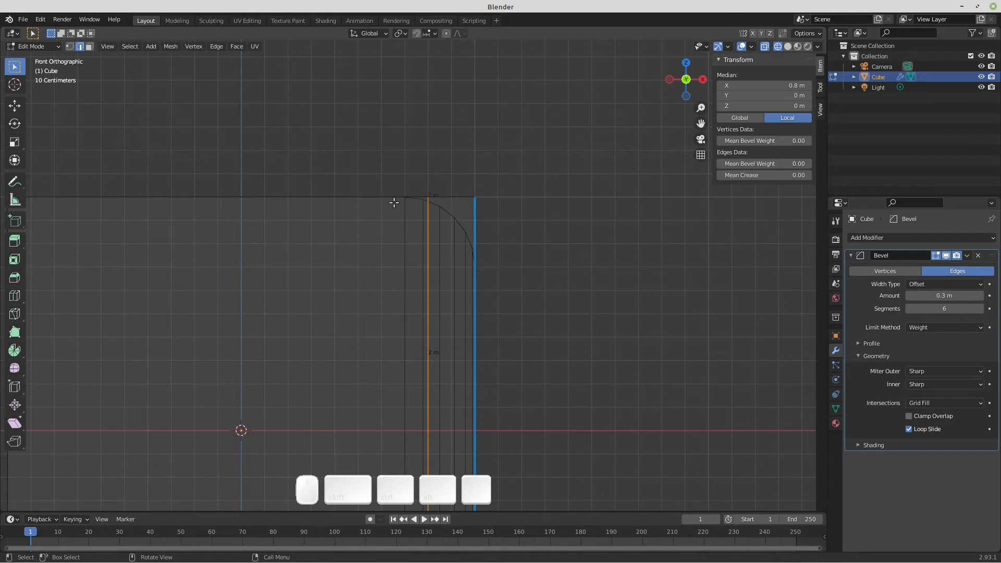
pyautogui.scroll(1, 433, 206)
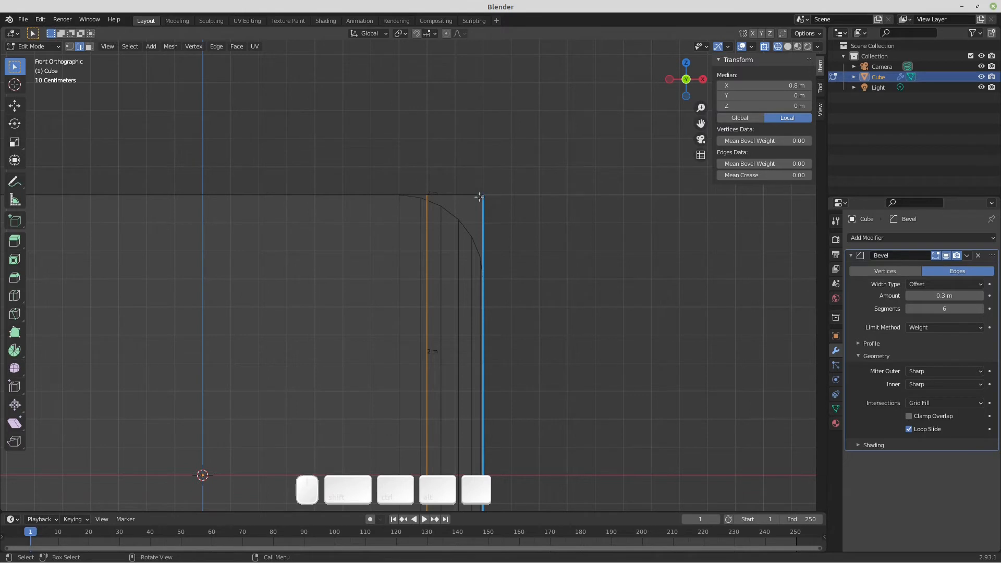
pyautogui.scroll(-4, 489, 270)
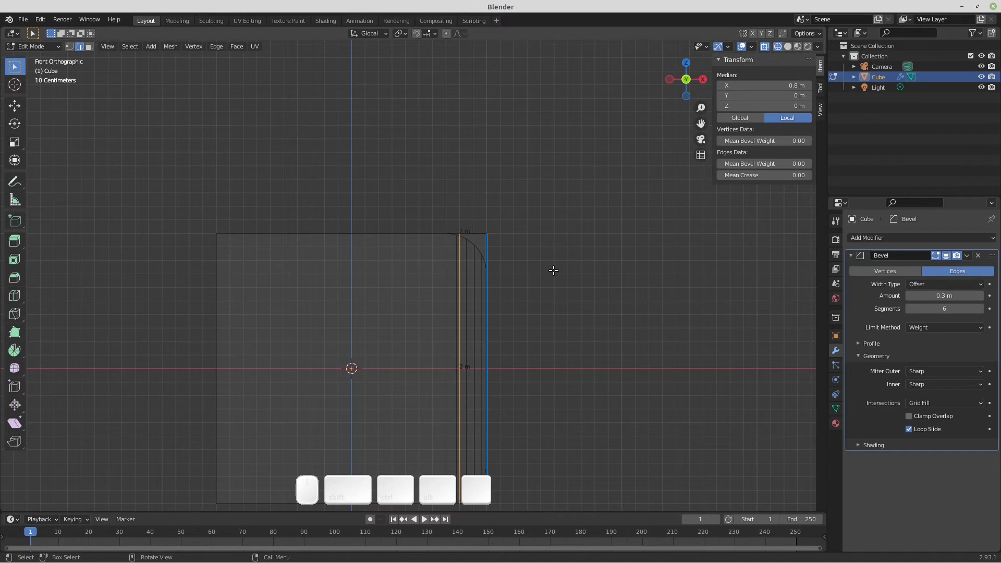
# Step: Turn Clamp Overlap back on and return to solid shading in a perspective view of the cube
pyautogui.click(909, 416)
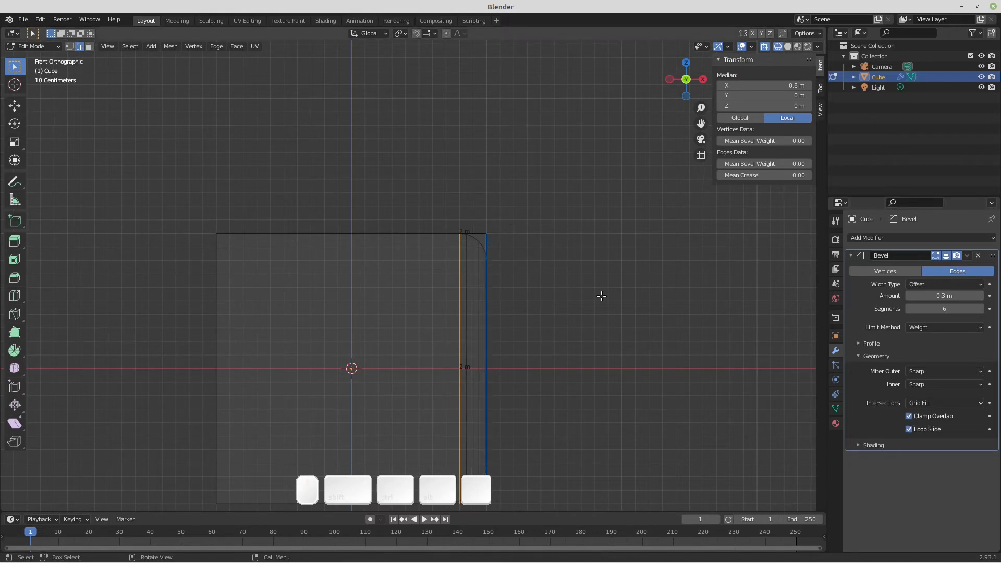
pyautogui.moveTo(565, 259); pyautogui.dragTo(528, 280, button='middle')
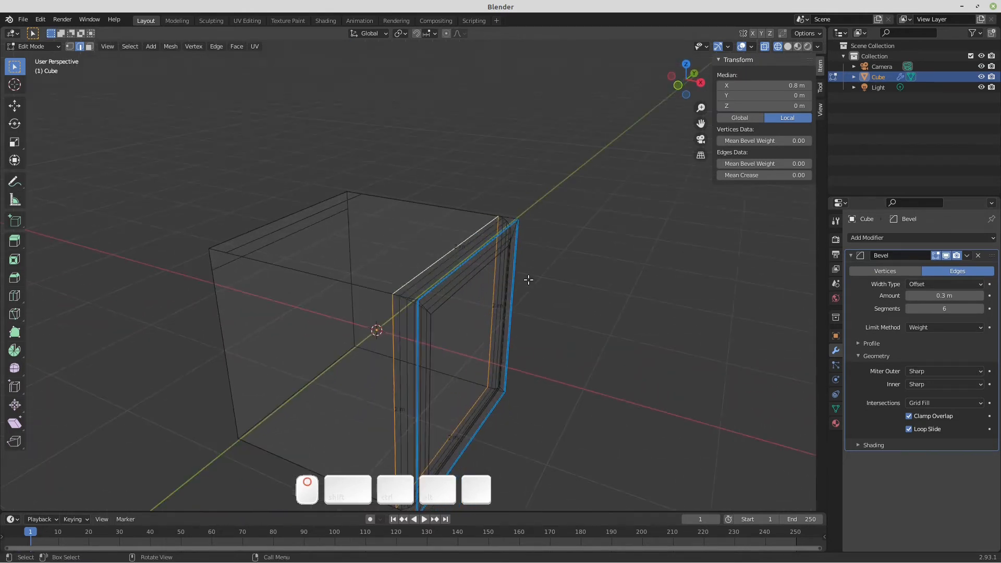
pyautogui.press('z')
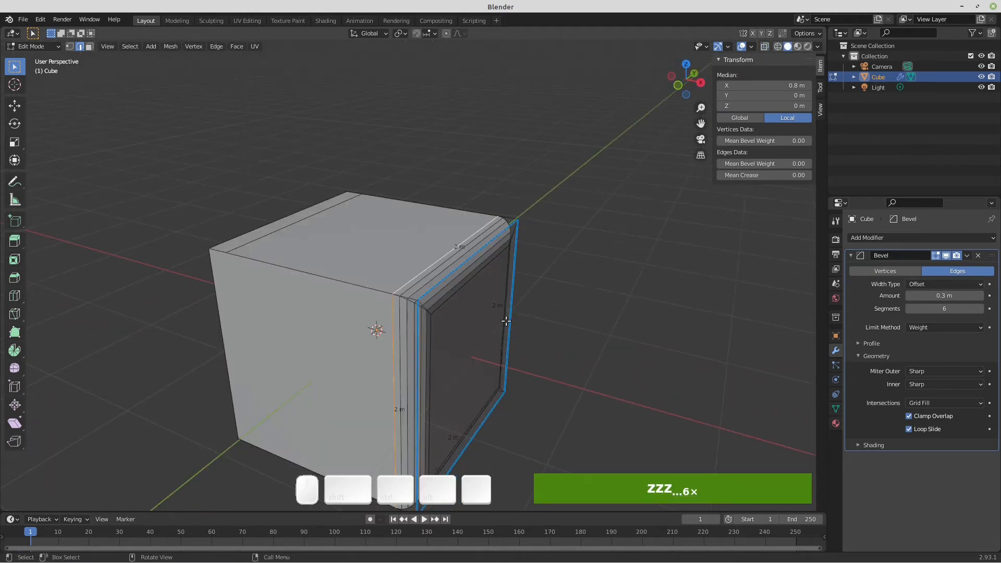
pyautogui.keyDown('shift'); pyautogui.moveTo(506, 320); pyautogui.dragTo(592, 237, button='middle'); pyautogui.keyUp('shift')
# Step: Highlight the support edge loop beside the bevel, and replace that selection with the weighted outer edge loop
pyautogui.hotkey('alt', 'a')
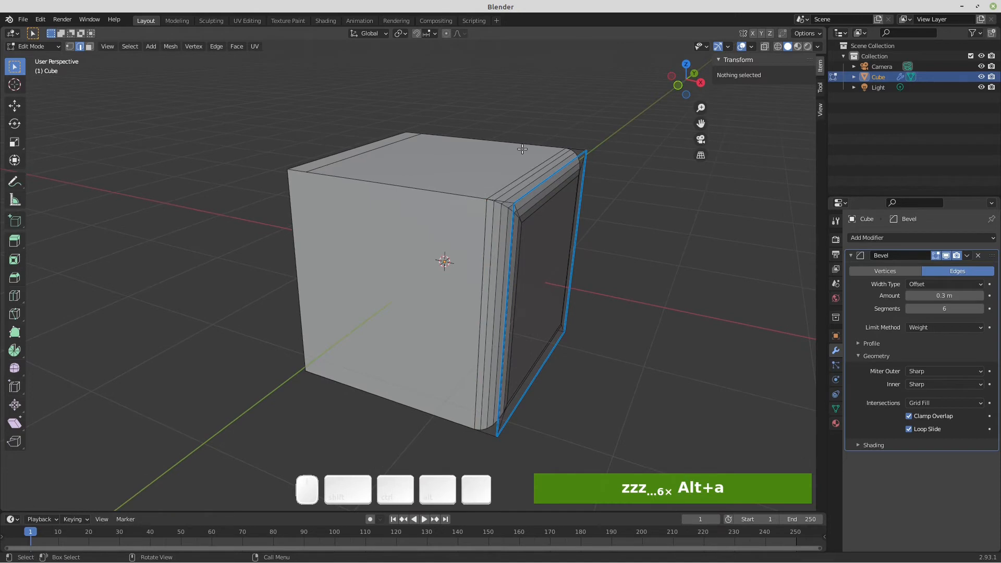
pyautogui.keyDown('alt'); pyautogui.click(528, 166); pyautogui.keyUp('alt')
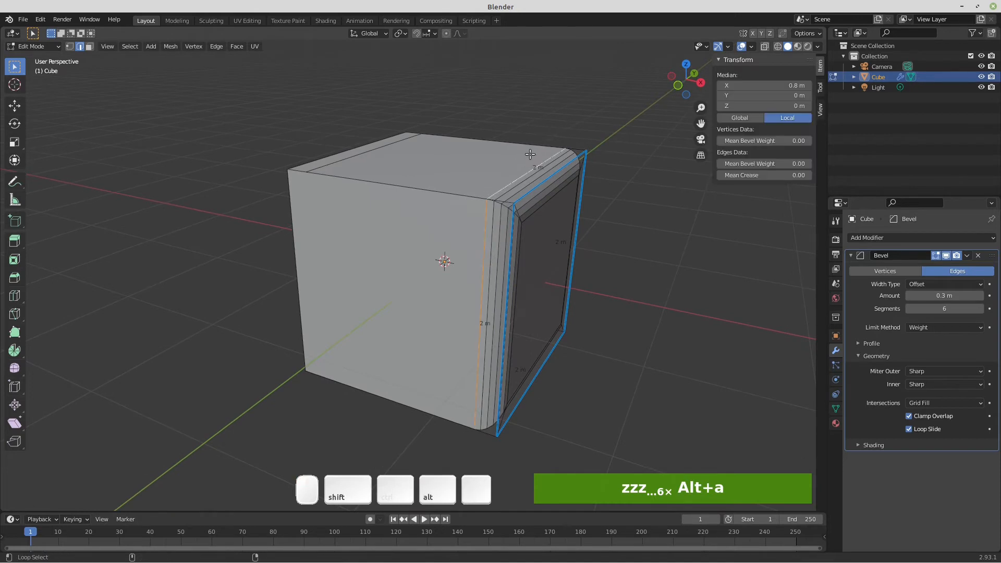
pyautogui.hotkey('alt', 'a')
pyautogui.keyDown('alt'); pyautogui.click(545, 181); pyautogui.keyUp('alt')
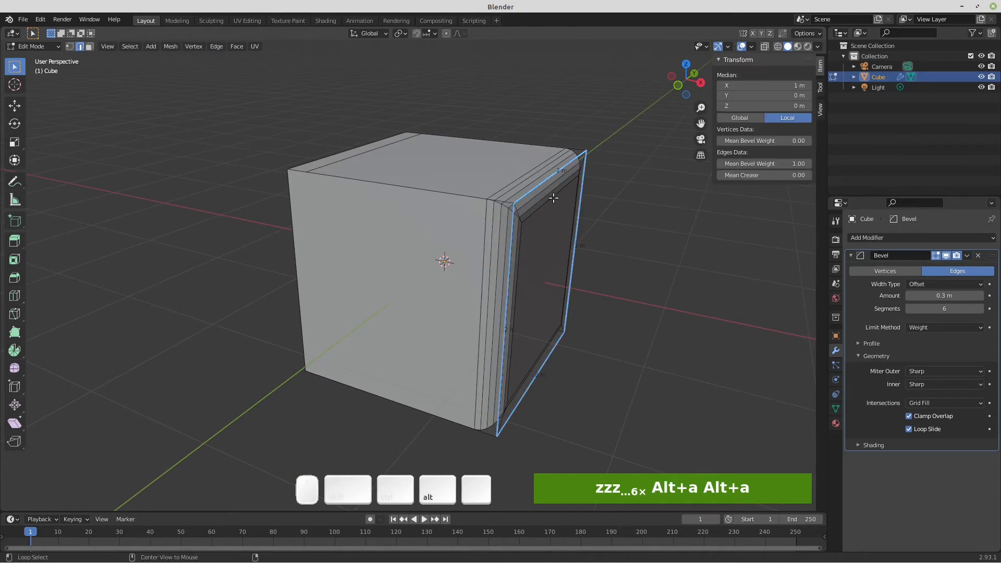
# Step: Clear the selection and select all four inset support edges on the cube's bevelled side face
pyautogui.hotkey('alt', 'a')
pyautogui.keyDown('alt'); pyautogui.keyDown('shift'); pyautogui.click(551, 199); pyautogui.keyUp('shift'); pyautogui.keyUp('alt')
pyautogui.keyDown('alt'); pyautogui.keyDown('shift'); pyautogui.click(523, 238); pyautogui.keyUp('shift'); pyautogui.keyUp('alt')
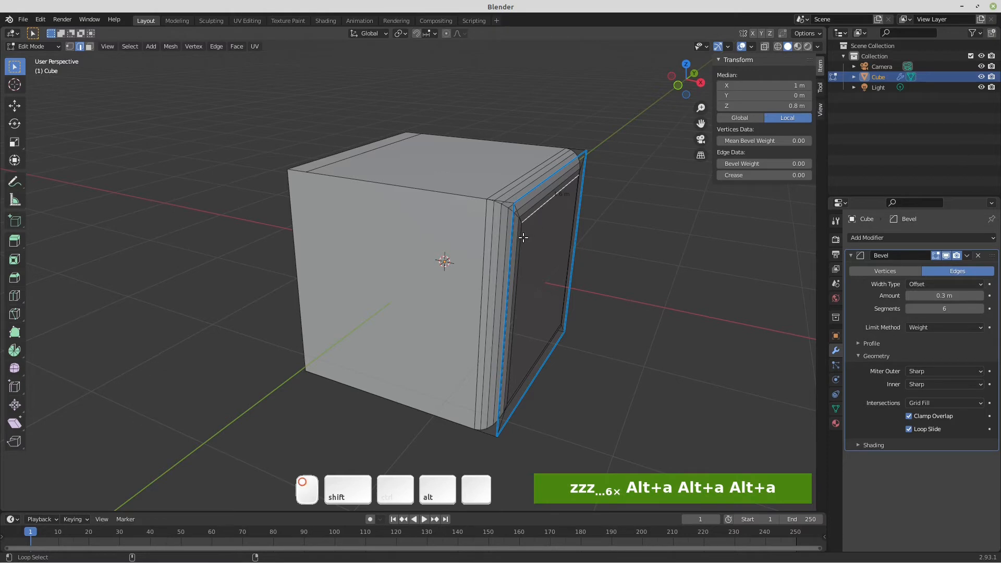
pyautogui.keyDown('alt'); pyautogui.keyDown('shift'); pyautogui.click(569, 206); pyautogui.keyUp('shift'); pyautogui.keyUp('alt')
pyautogui.moveTo(596, 252); pyautogui.dragTo(521, 344, button='middle')
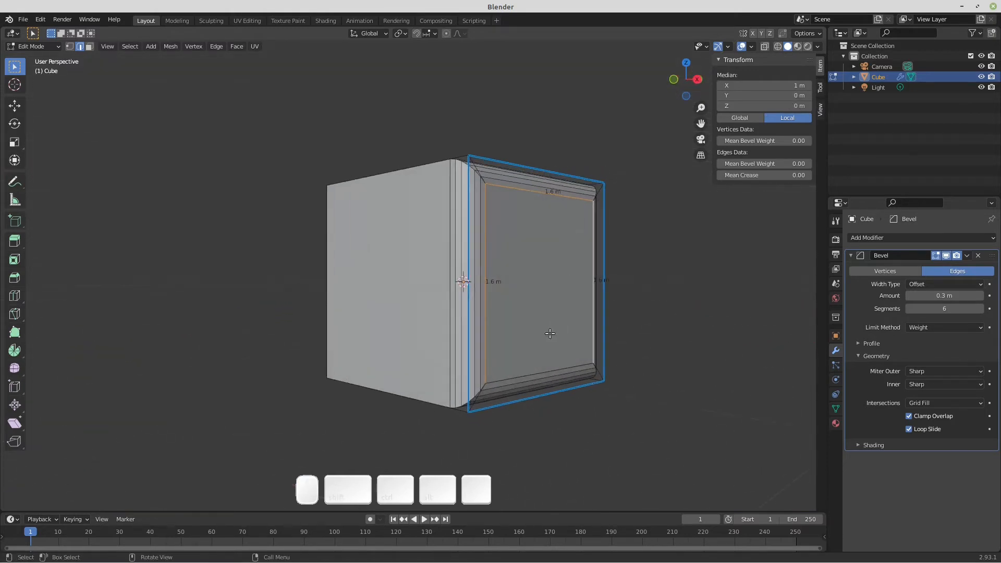
pyautogui.keyDown('alt'); pyautogui.keyDown('shift'); pyautogui.click(528, 365); pyautogui.keyUp('shift'); pyautogui.keyUp('alt')
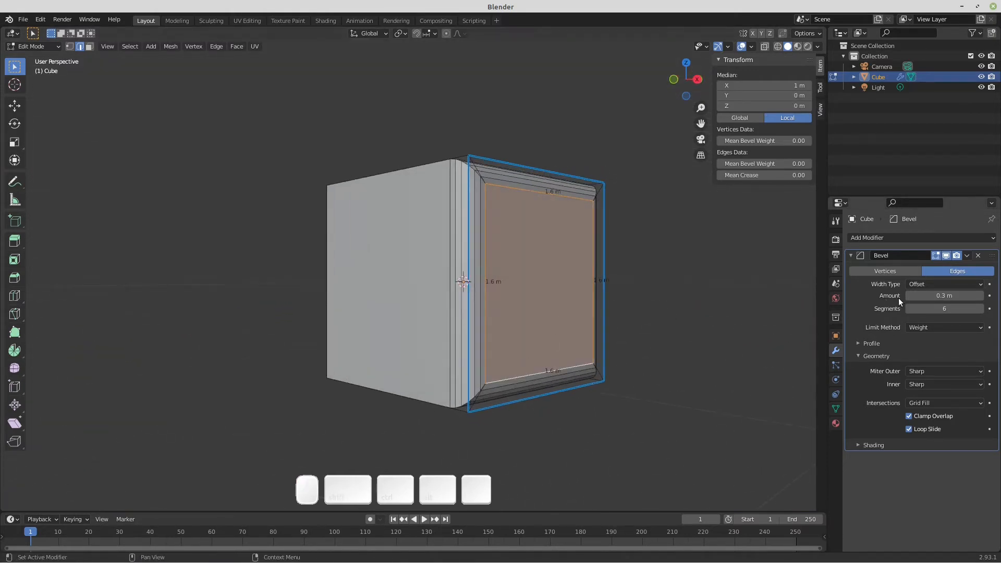
# Step: Compare the bevel around the inset side face with Clamp Overlap turned off and on again
pyautogui.click(909, 416)
pyautogui.moveTo(597, 253); pyautogui.dragTo(625, 262, button='middle')
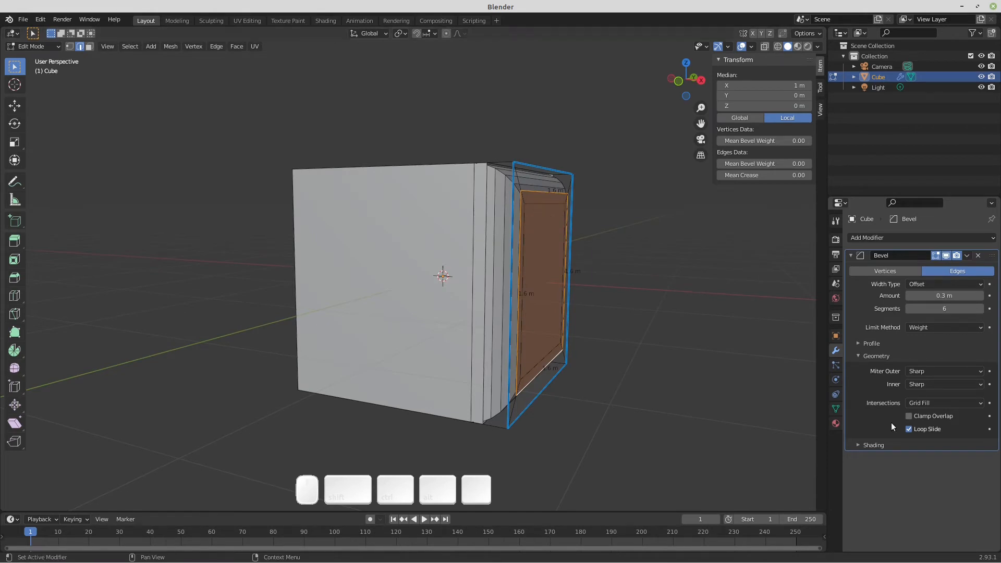
pyautogui.click(909, 416)
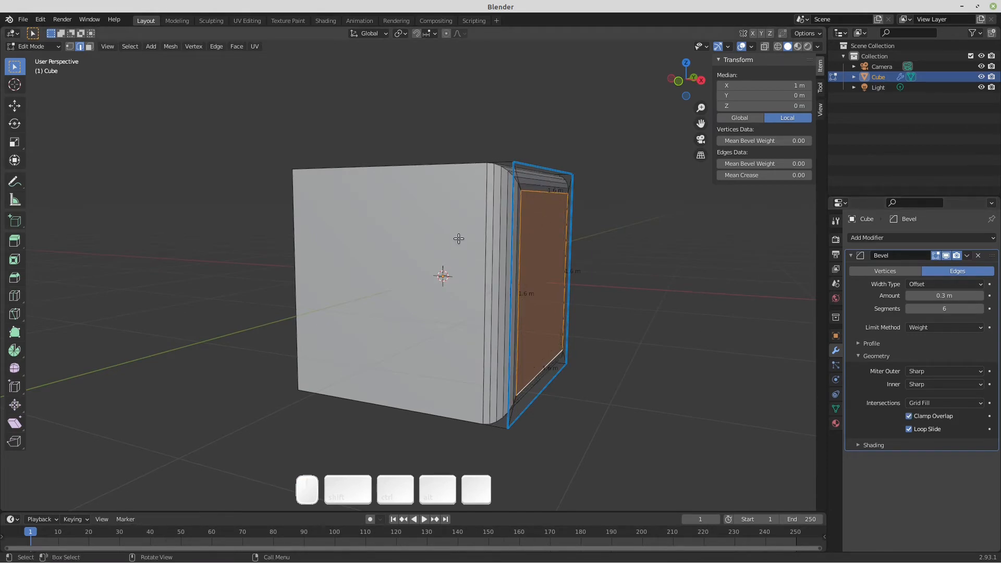
# Step: Select the cube's top edge on the -X side and set its bevel weight to 1
pyautogui.moveTo(459, 238); pyautogui.dragTo(519, 270, button='middle')
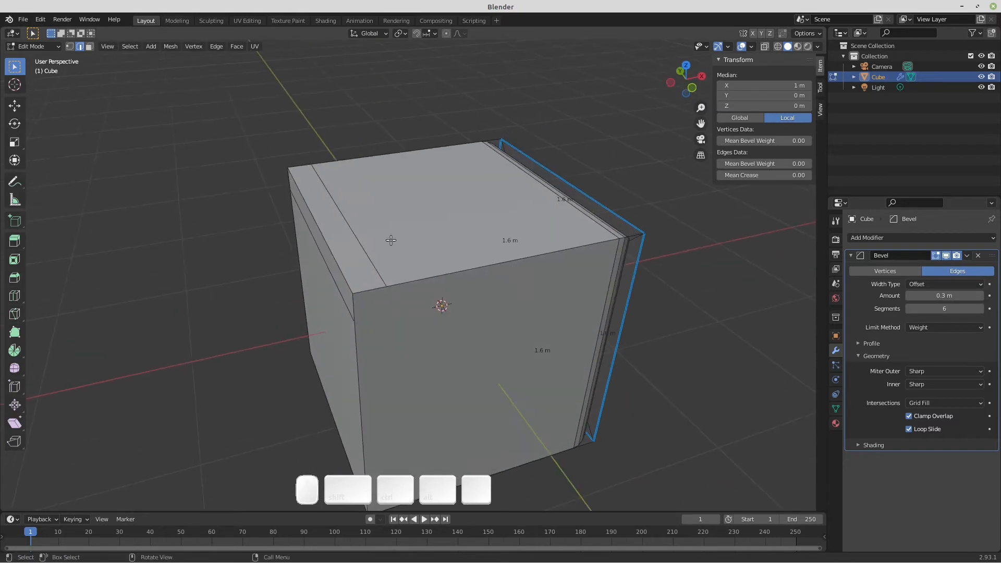
pyautogui.click(314, 217)
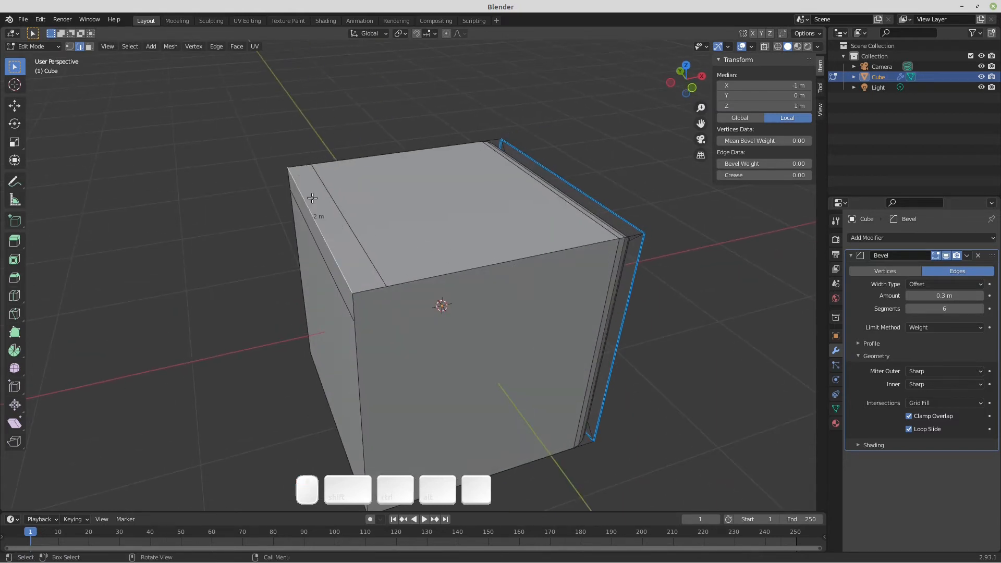
pyautogui.click(791, 165)
pyautogui.write('1')
pyautogui.press('Return')
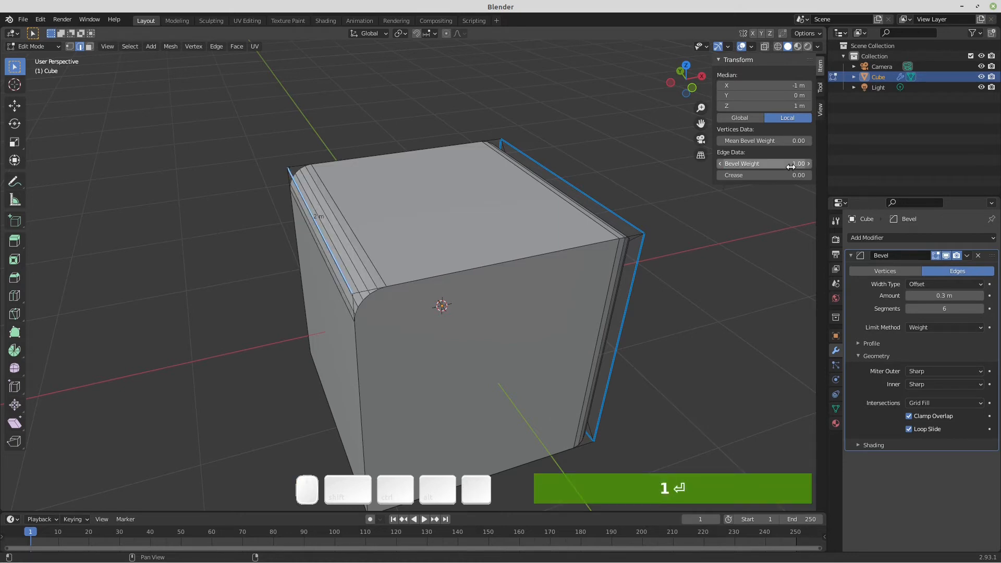
# Step: Turn off Clamp Overlap in the cube's Bevel modifier
pyautogui.click(909, 416)
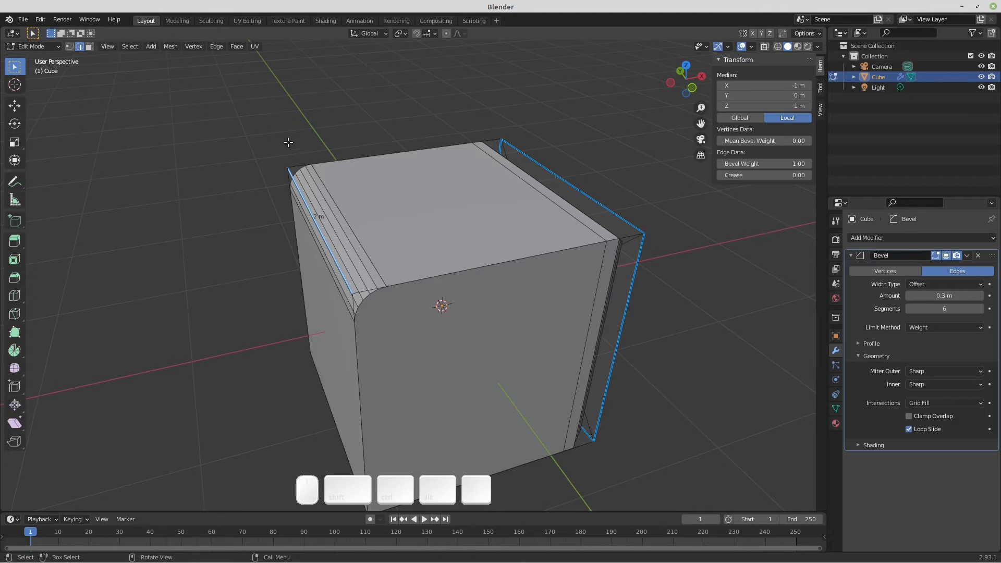
pyautogui.click(337, 219)
pyautogui.click(331, 277)
pyautogui.keyDown('shift'); pyautogui.click(357, 249); pyautogui.keyUp('shift')
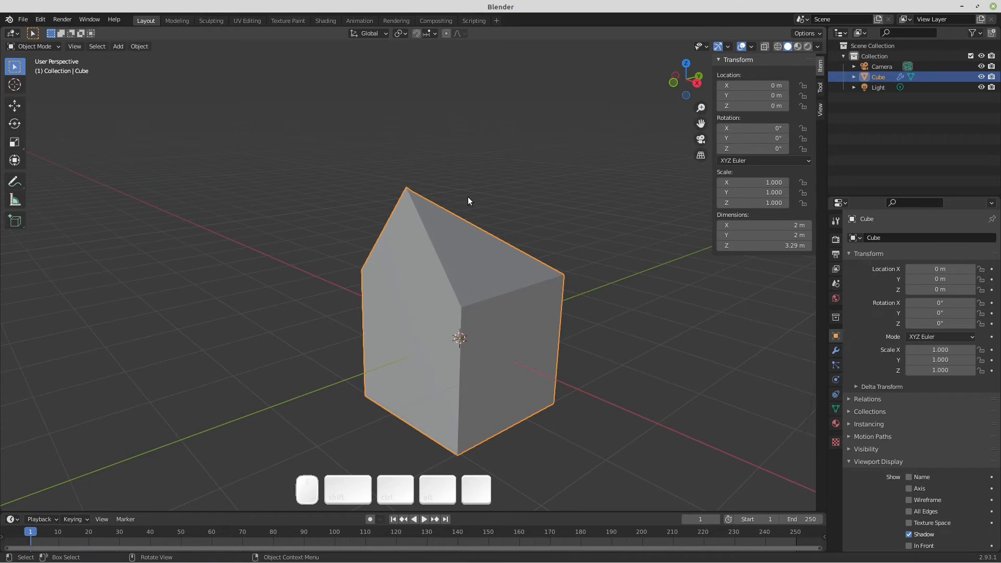
# Step: Enter Edit Mode on the house-shaped mesh and select all the outline edges of its pointed front face
pyautogui.press('3')
pyautogui.press('Tab')
pyautogui.moveTo(438, 230); pyautogui.dragTo(392, 238, button='middle')
pyautogui.click(390, 224)
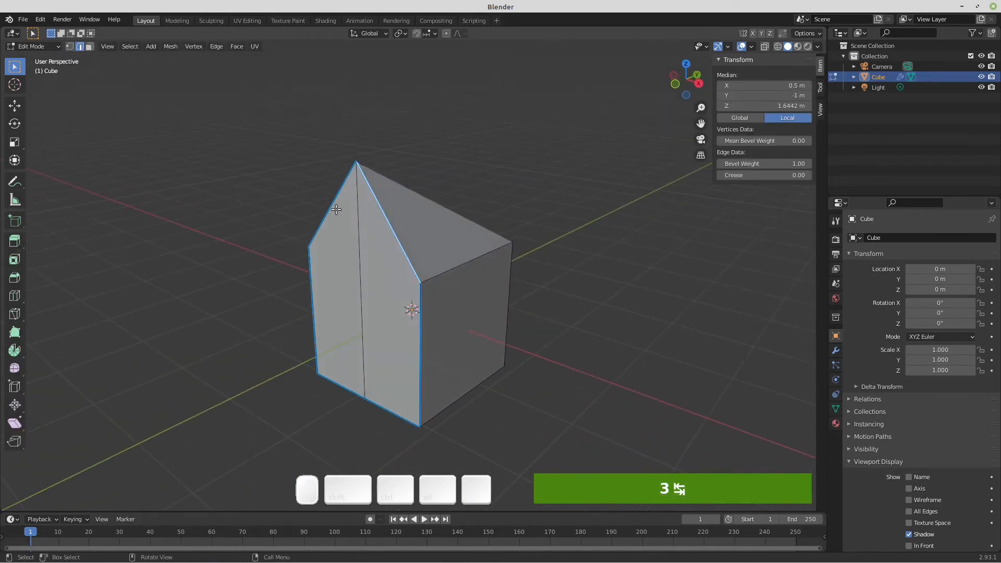
pyautogui.keyDown('shift'); pyautogui.click(336, 209); pyautogui.keyUp('shift')
pyautogui.keyDown('shift'); pyautogui.click(318, 313); pyautogui.keyUp('shift')
pyautogui.keyDown('shift'); pyautogui.click(348, 391); pyautogui.keyUp('shift')
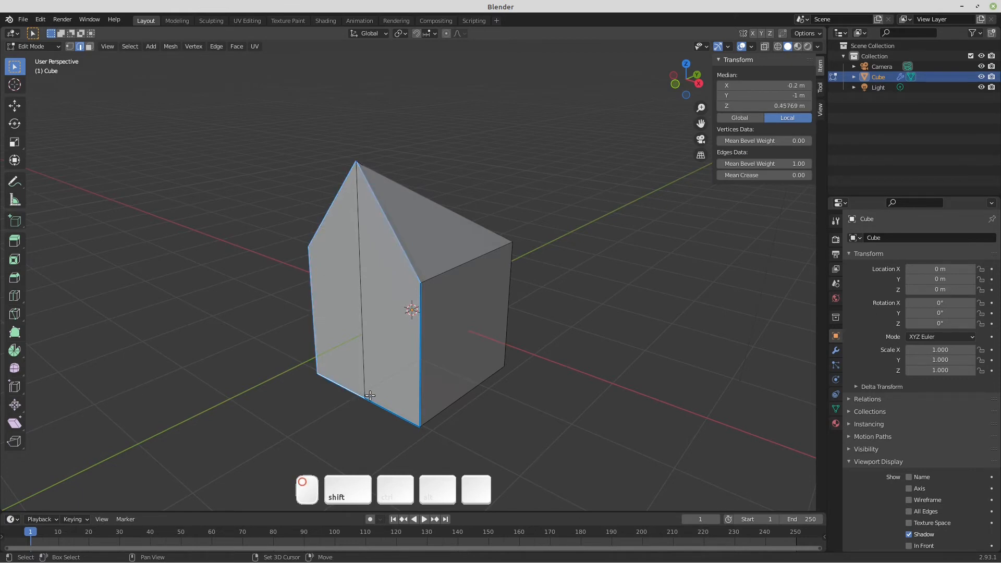
pyautogui.keyDown('shift'); pyautogui.click(392, 410); pyautogui.keyUp('shift')
pyautogui.keyDown('shift'); pyautogui.click(423, 351); pyautogui.keyUp('shift')
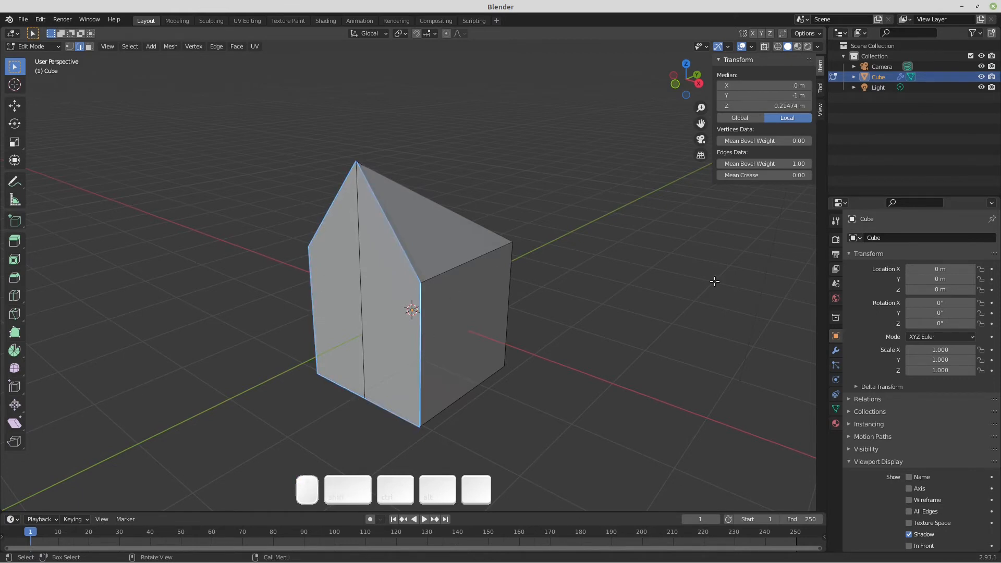
# Step: View the house shape from the right and turn on its Wireframe viewport display
pyautogui.click(835, 350)
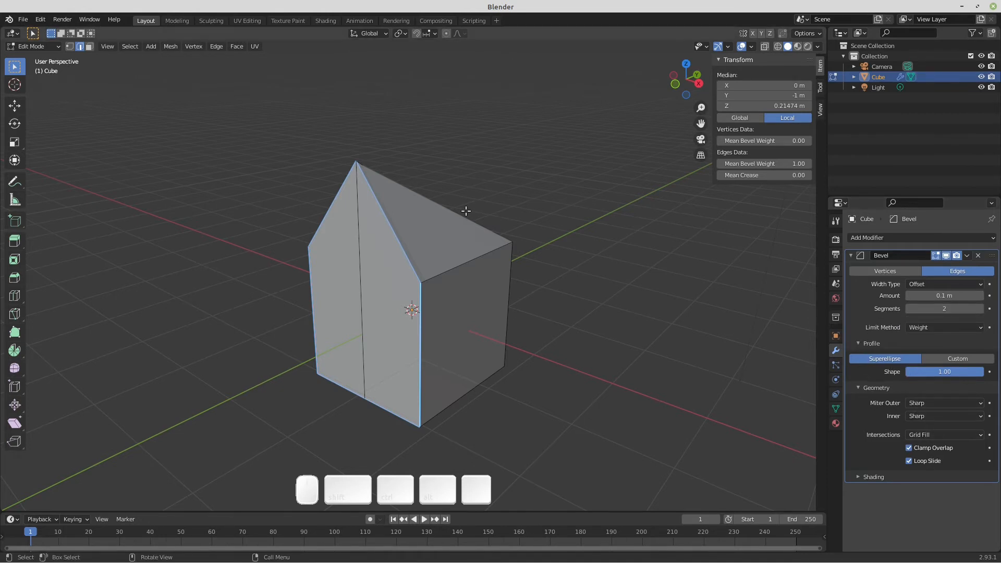
pyautogui.press('KP_3')
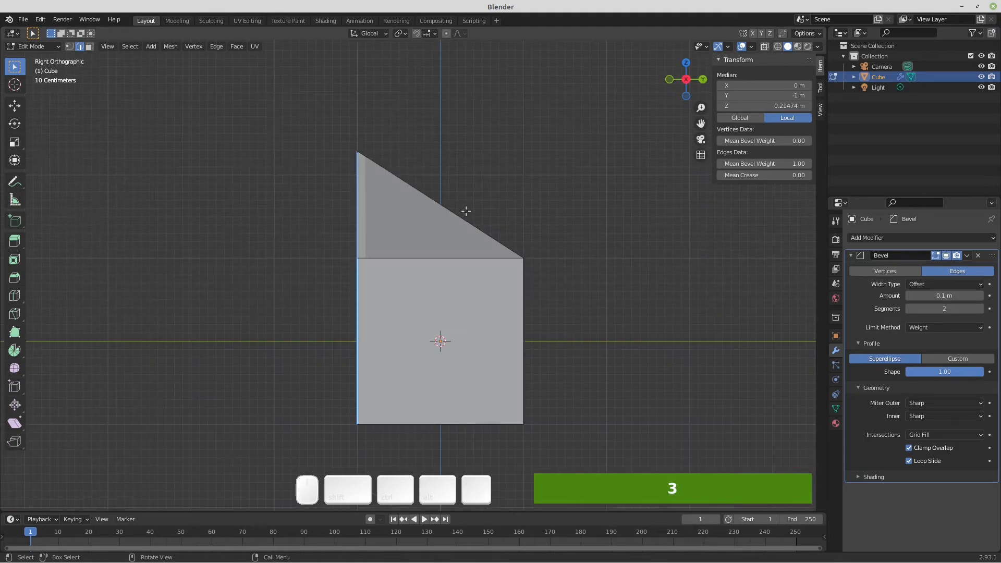
pyautogui.click(835, 336)
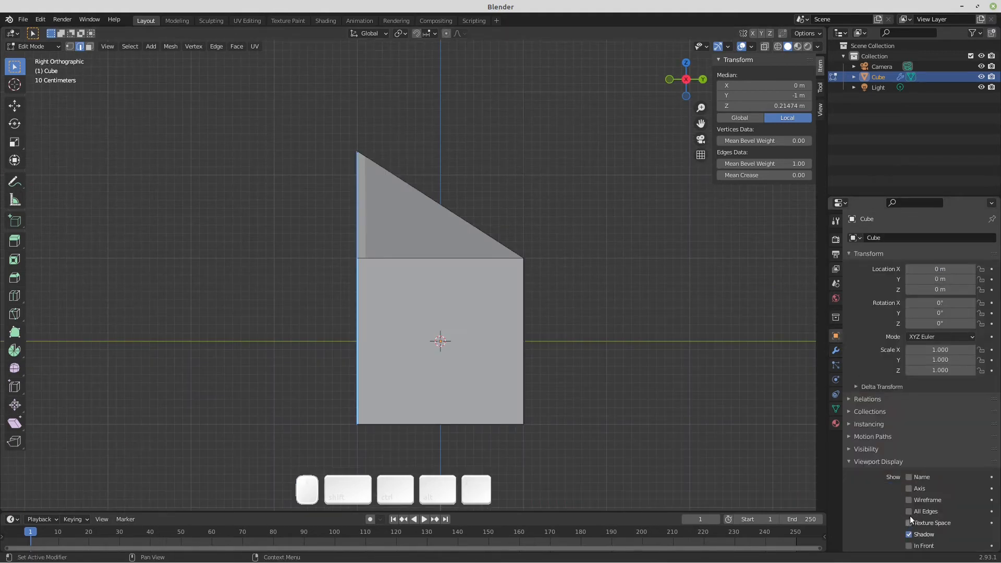
pyautogui.click(909, 499)
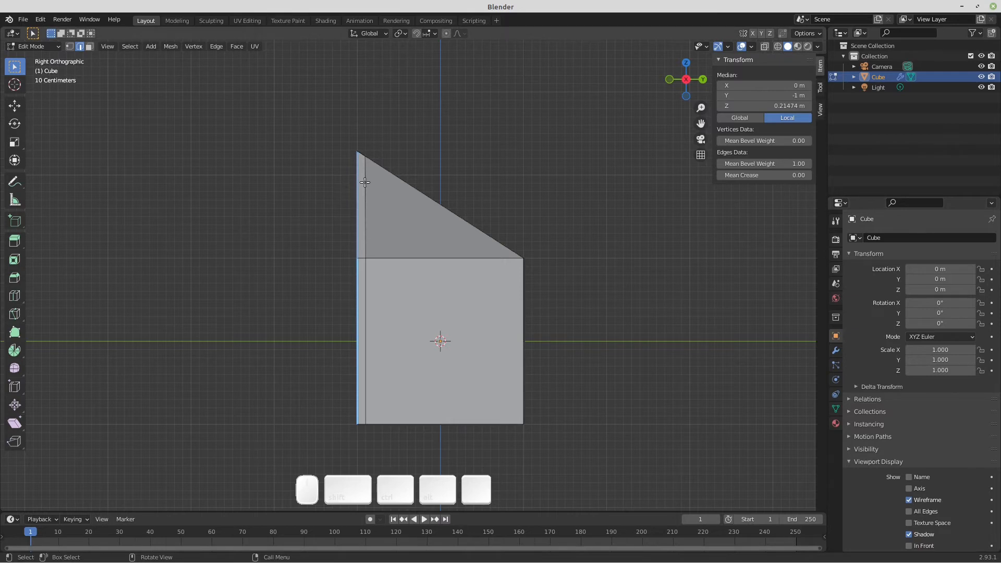
pyautogui.moveTo(458, 256); pyautogui.dragTo(450, 278, button='middle')
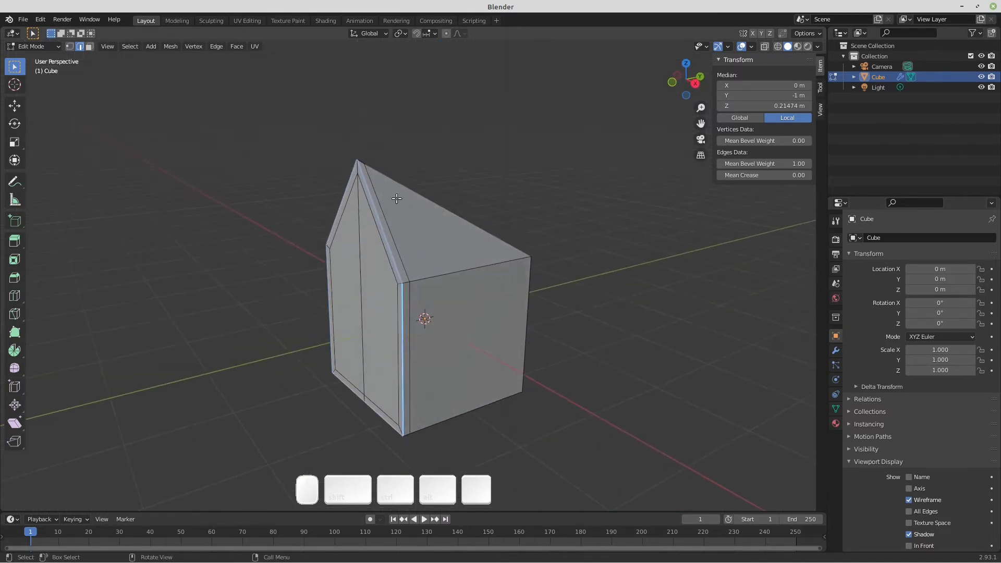
# Step: Turn the bevel's Loop Slide off and back on to compare the peak of the roof in right view
pyautogui.click(835, 351)
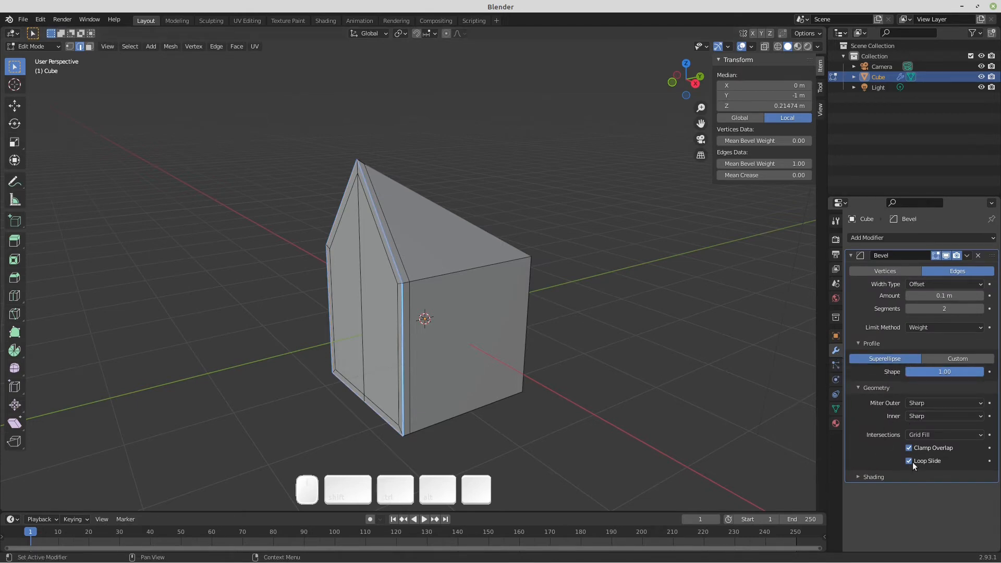
pyautogui.press('KP_3')
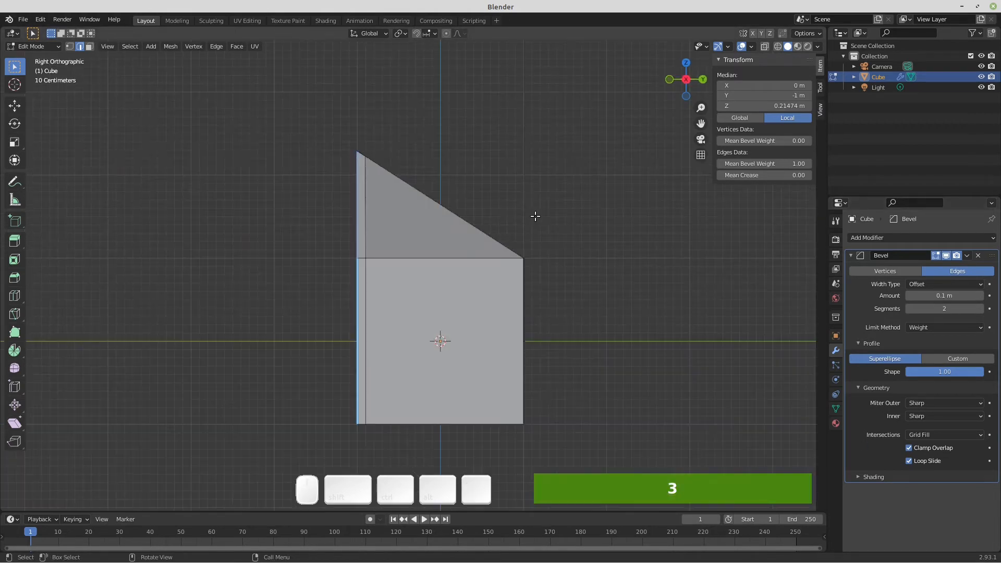
pyautogui.scroll(4, 357, 164)
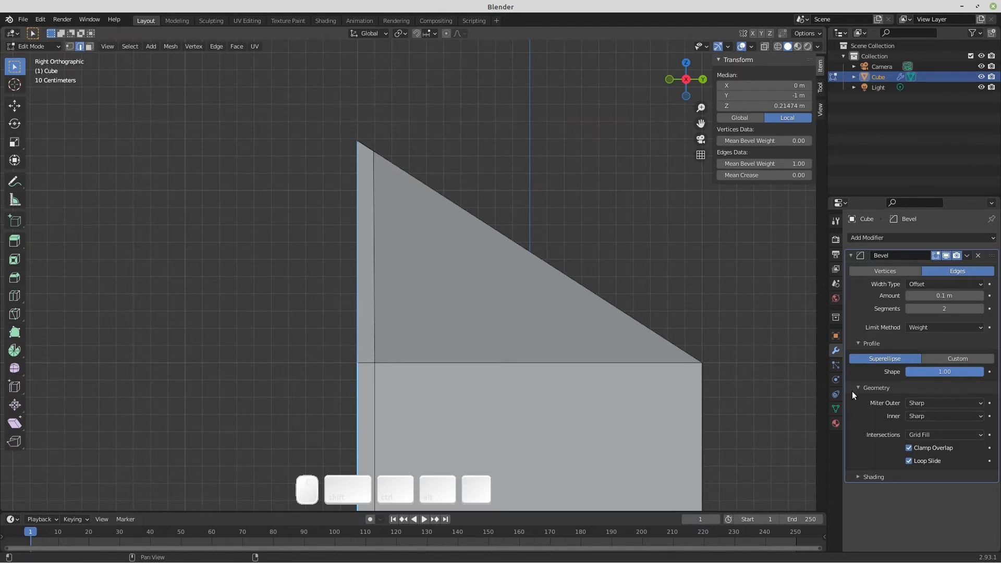
pyautogui.click(910, 462)
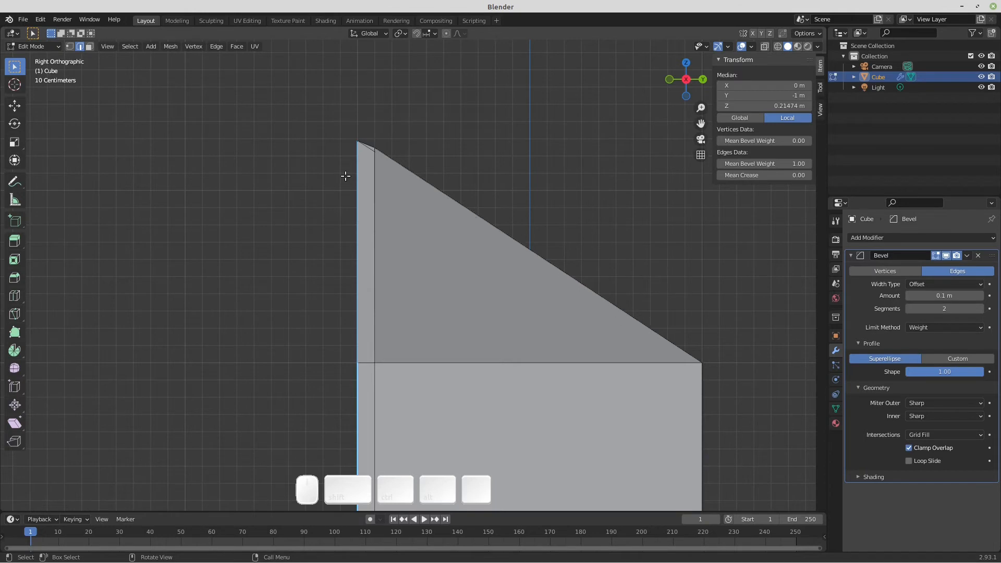
pyautogui.click(909, 461)
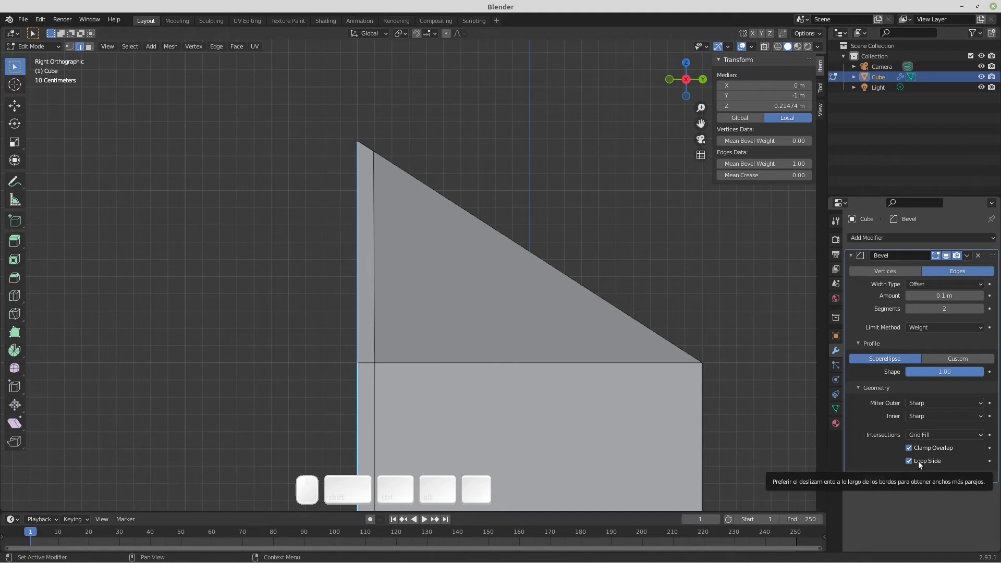
# Step: Set the bevel's profile shape to 0.5 and compare the roof peak with Loop Slide off and back on
pyautogui.click(943, 371)
pyautogui.write('0.')
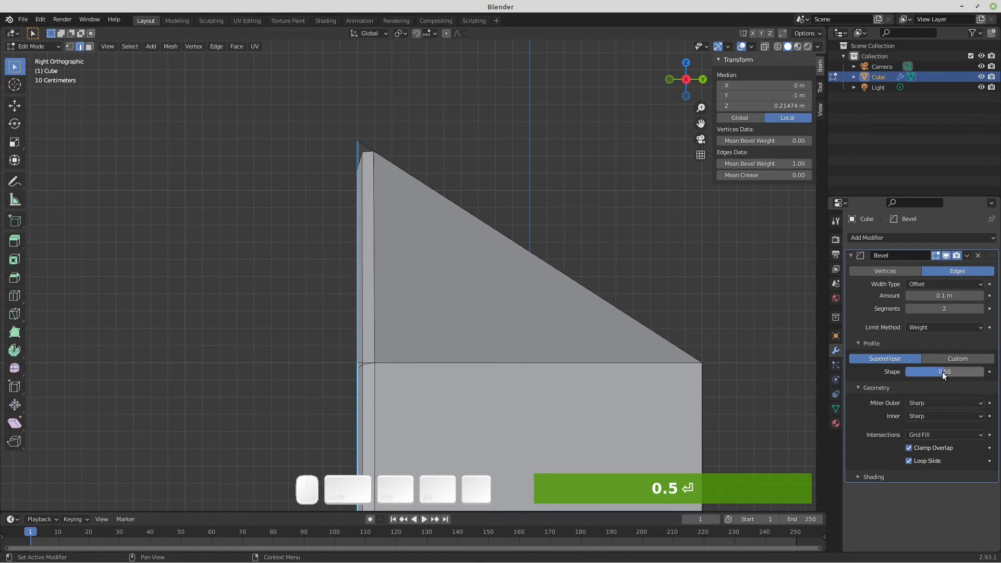
pyautogui.click(917, 459)
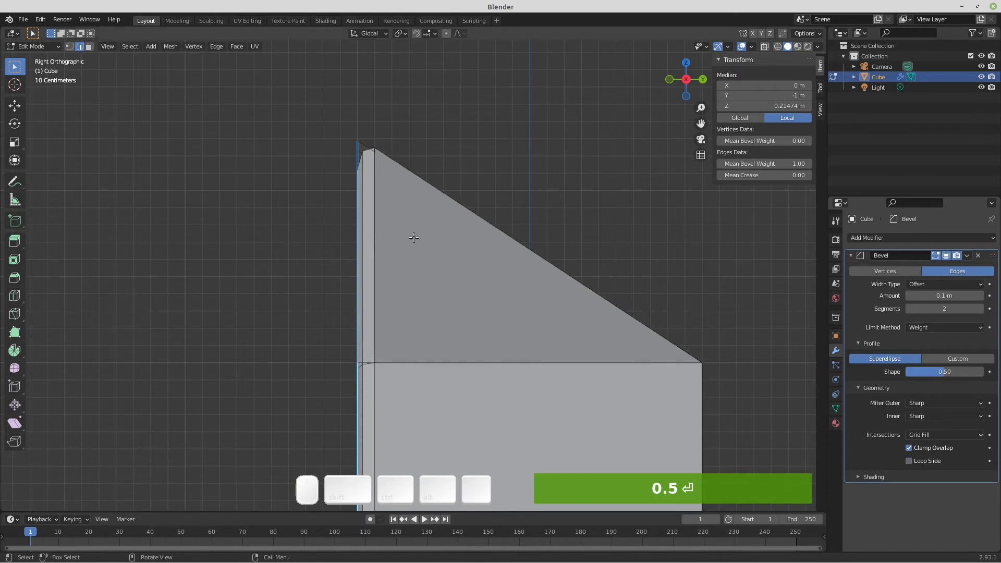
pyautogui.click(909, 461)
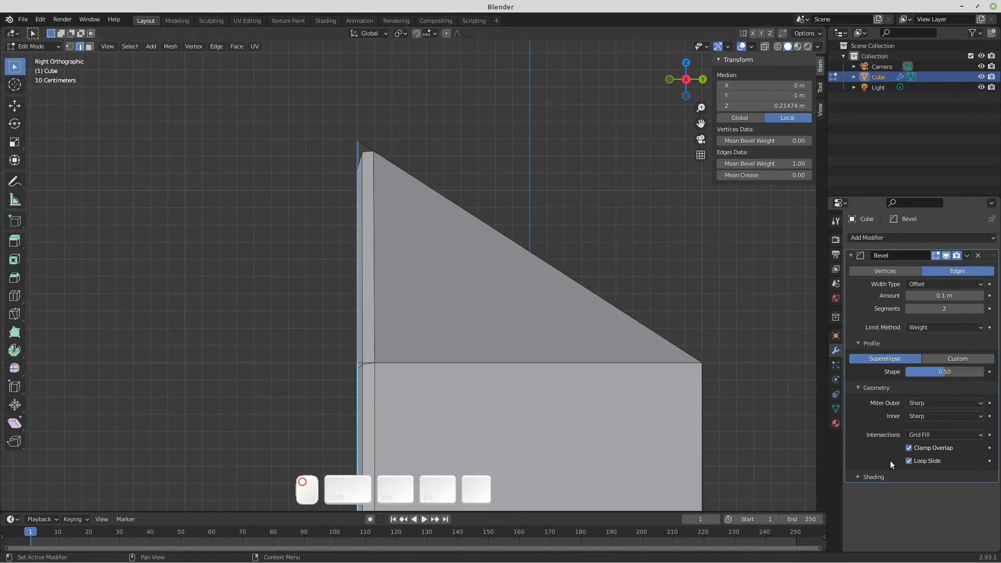
# Step: Raise the bevel's segments to 6 and compare the result with Loop Slide off and back on
pyautogui.click(981, 308)
pyautogui.click(980, 308)
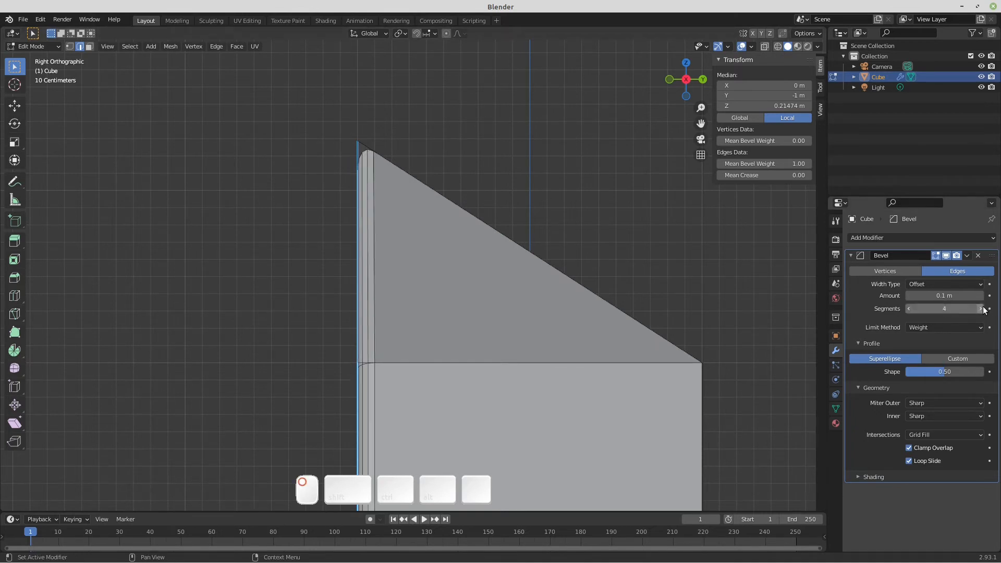
pyautogui.click(981, 308)
pyautogui.click(981, 308)
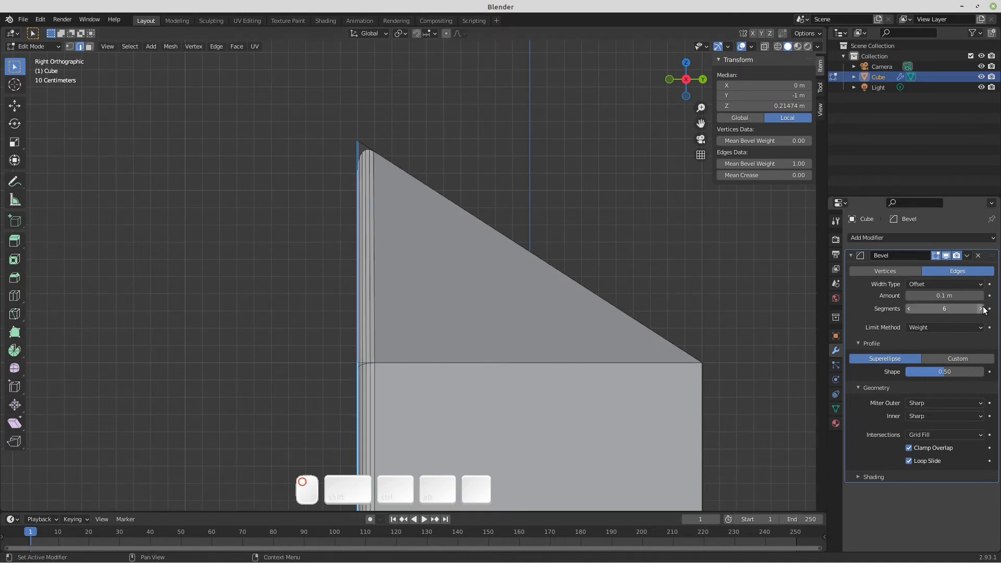
pyautogui.click(914, 462)
pyautogui.click(915, 462)
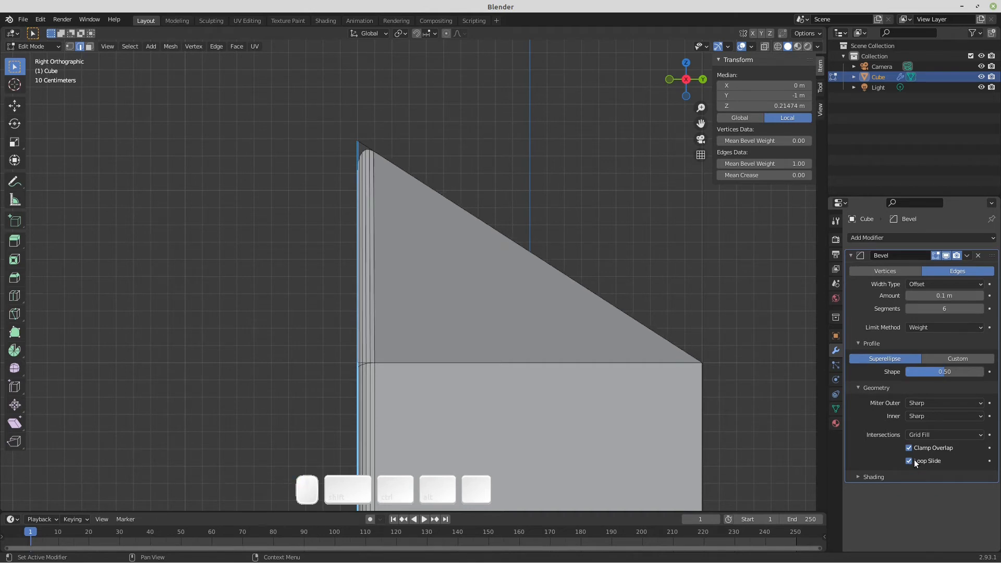
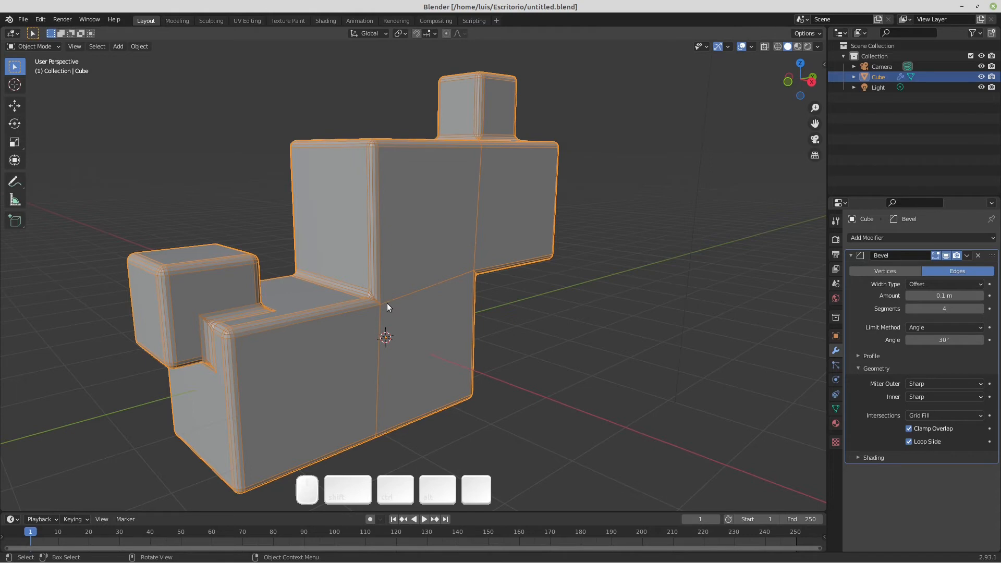
# Step: Circle the inner corner where the upper block meets the step with a freehand annotation and make the annotation colour red
pyautogui.hotkey('shift', 'space')
pyautogui.press('d')
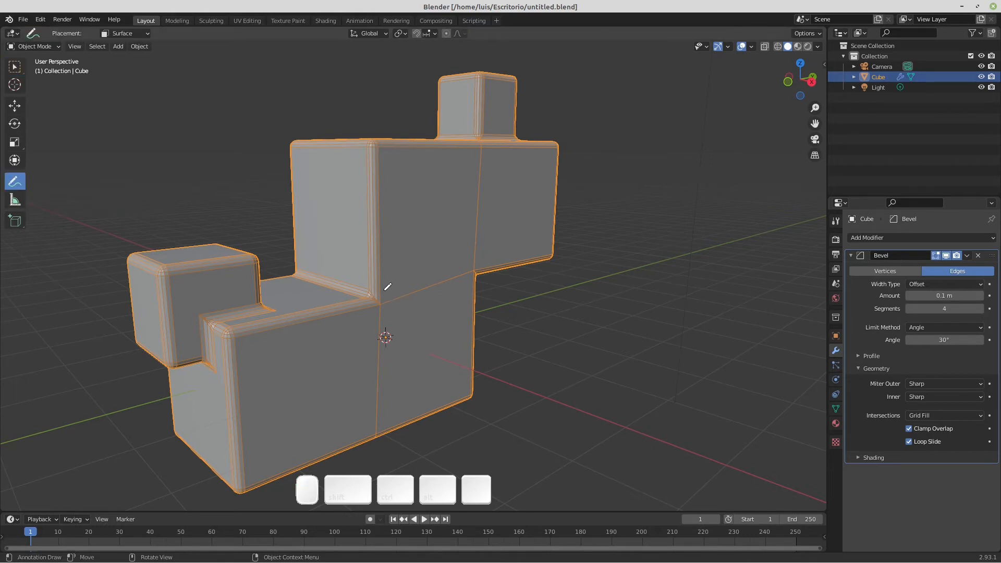
pyautogui.moveTo(381, 276)
pyautogui.mouseDown()
pyautogui.moveTo(384, 313)
pyautogui.moveTo(379, 282)
pyautogui.mouseUp()
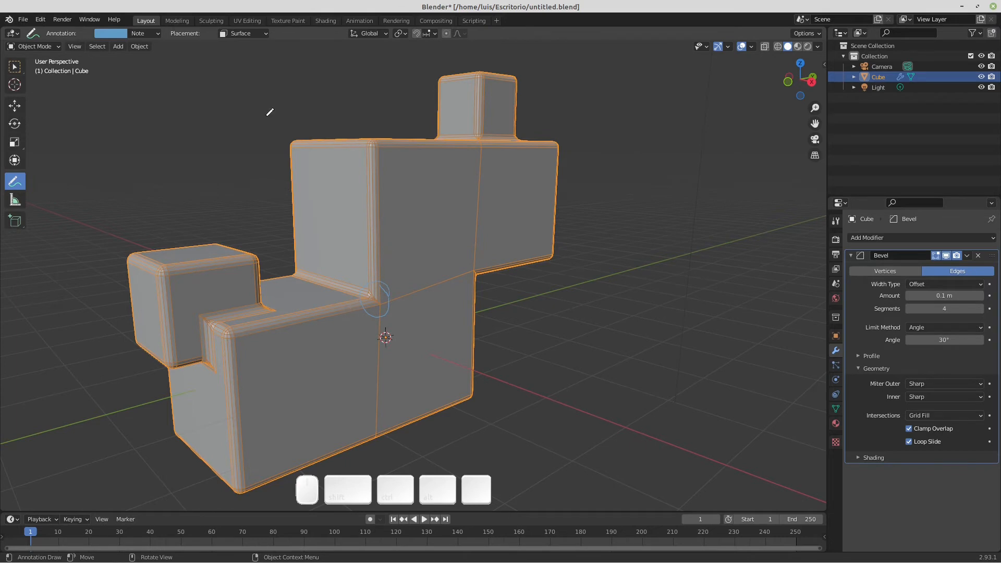
pyautogui.click(122, 33)
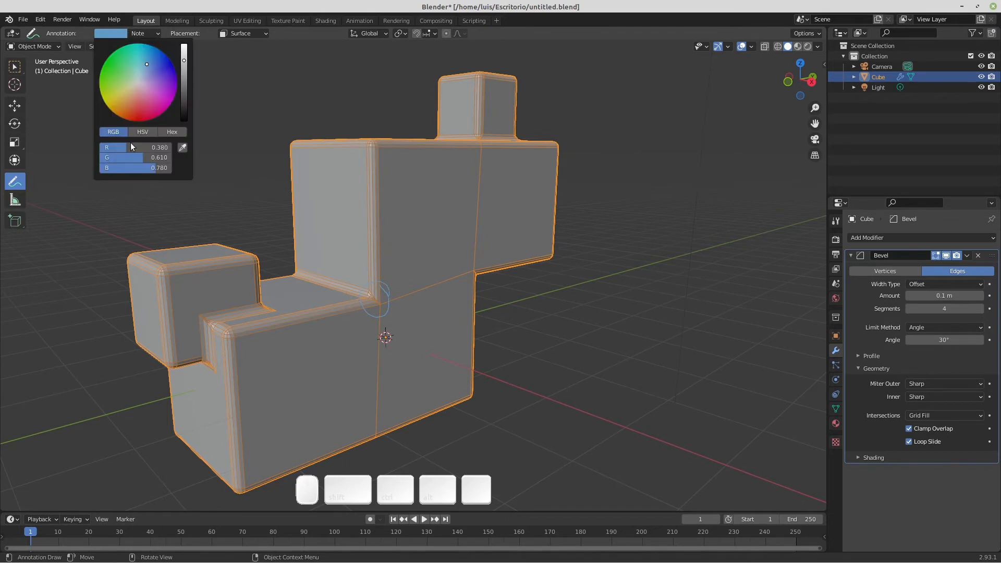
pyautogui.moveTo(140, 146)
pyautogui.mouseDown()
pyautogui.moveTo(184, 149)
pyautogui.moveTo(96, 152)
pyautogui.moveTo(78, 163)
pyautogui.mouseUp()
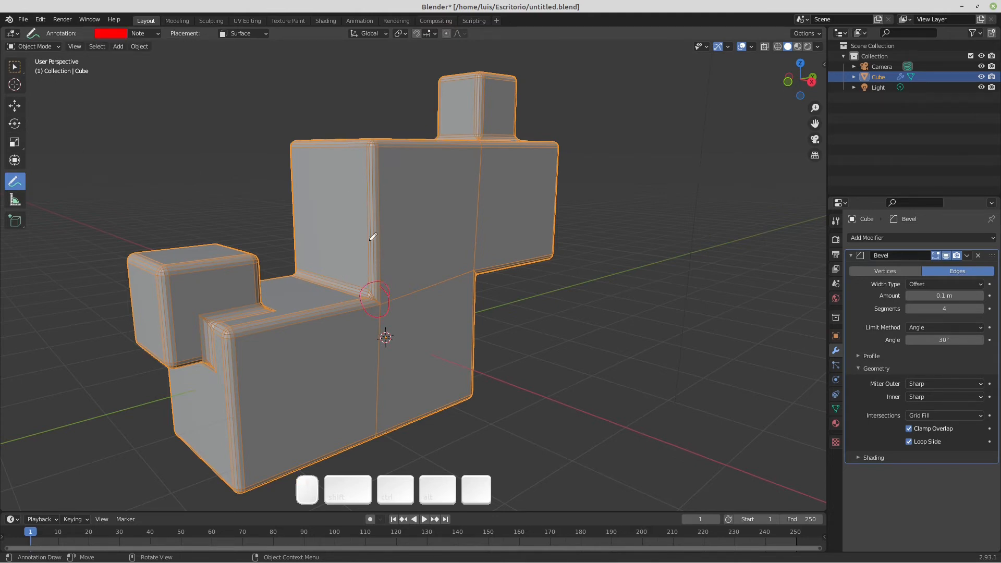
# Step: Draw straight annotation lines along the vertical and sloping edges that meet at the circled inner corner
pyautogui.click(13, 182)
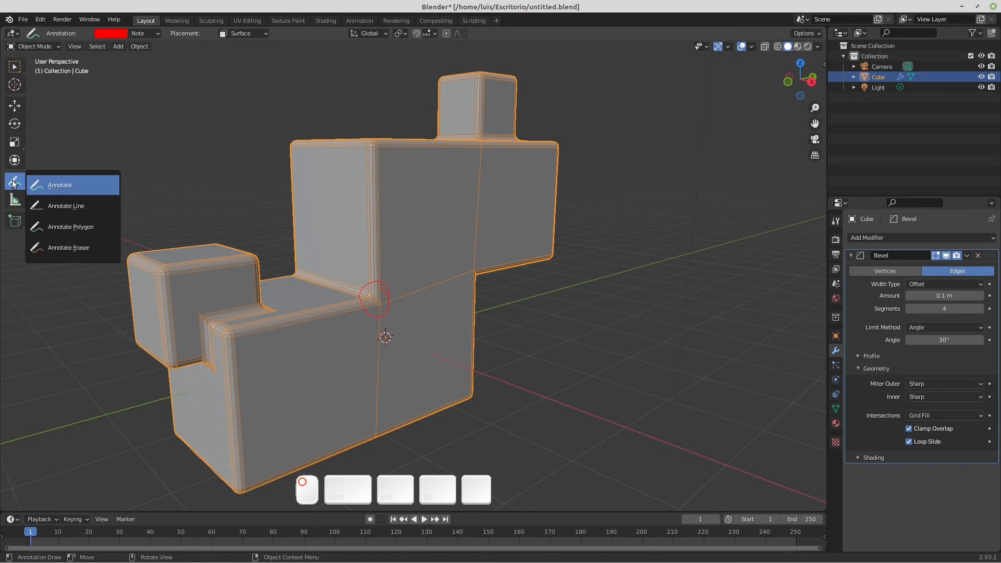
pyautogui.click(66, 206)
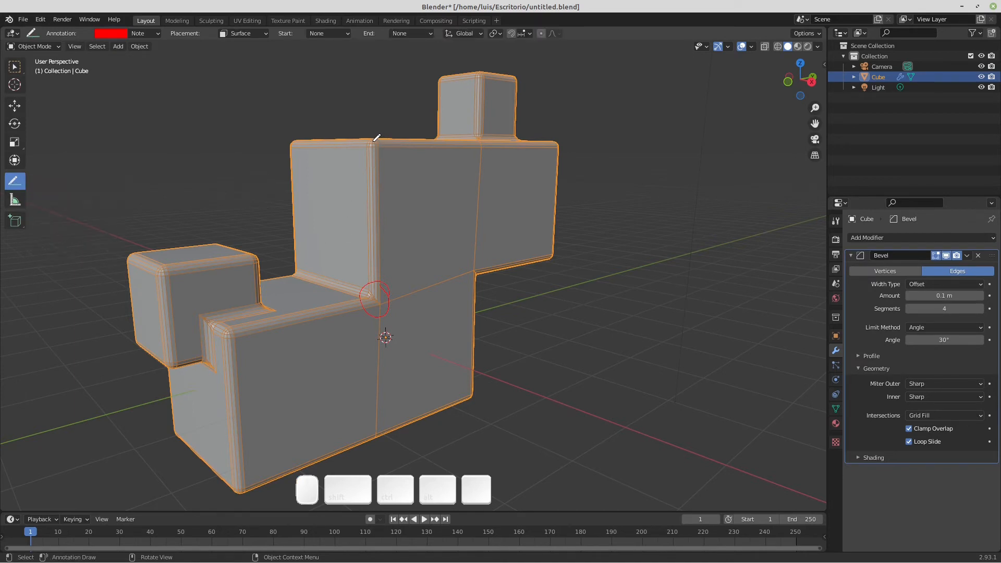
pyautogui.moveTo(372, 143)
pyautogui.mouseDown()
pyautogui.moveTo(374, 300)
pyautogui.moveTo(271, 313)
pyautogui.moveTo(233, 332)
pyautogui.mouseUp()
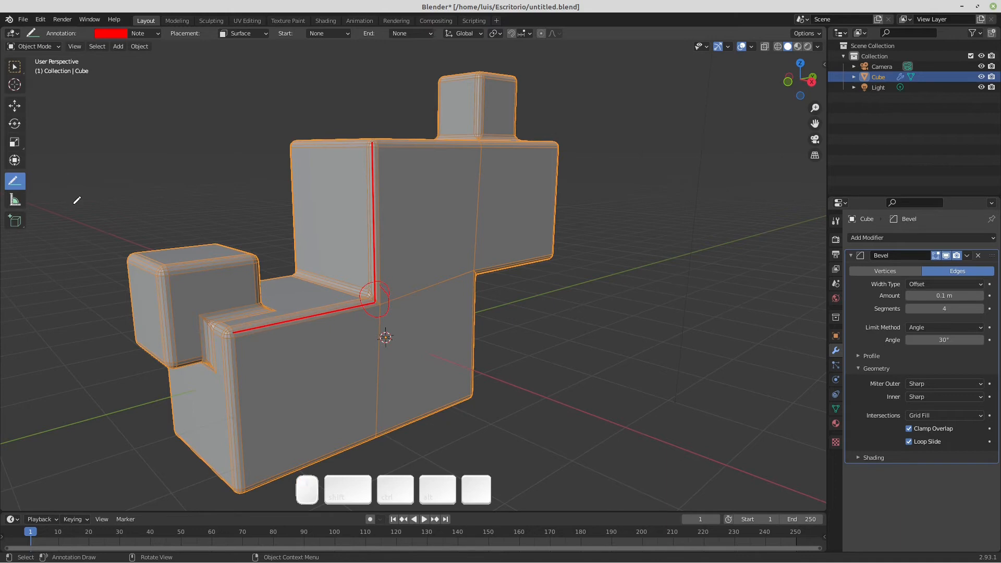
# Step: Return to freehand annotation, mark the outer angle at the circled corner and write ">180°" beside it
pyautogui.moveTo(14, 181); pyautogui.dragTo(58, 183)
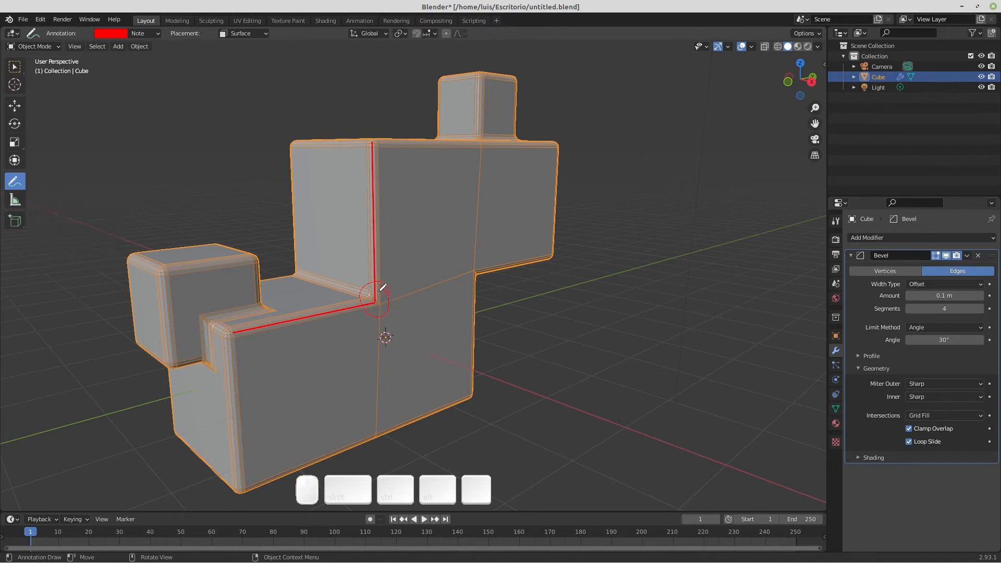
pyautogui.moveTo(377, 276); pyautogui.dragTo(379, 277)
pyautogui.moveTo(381, 319); pyautogui.dragTo(355, 310)
pyautogui.moveTo(390, 278)
pyautogui.mouseDown()
pyautogui.moveTo(395, 293)
pyautogui.moveTo(435, 278)
pyautogui.mouseUp()
pyautogui.moveTo(442, 273); pyautogui.dragTo(442, 273)
# Step: Annotate the small side block's edge and circle the mesh's other inner corners freehand
pyautogui.moveTo(166, 274)
pyautogui.mouseDown()
pyautogui.moveTo(226, 328)
pyautogui.moveTo(194, 332)
pyautogui.mouseUp()
pyautogui.moveTo(479, 263)
pyautogui.mouseDown()
pyautogui.moveTo(482, 278)
pyautogui.moveTo(473, 266)
pyautogui.mouseUp()
pyautogui.moveTo(203, 350)
pyautogui.mouseDown()
pyautogui.moveTo(200, 366)
pyautogui.moveTo(203, 345)
pyautogui.mouseUp()
pyautogui.moveTo(263, 305)
pyautogui.mouseDown()
pyautogui.moveTo(257, 311)
pyautogui.moveTo(276, 304)
pyautogui.moveTo(260, 308)
pyautogui.mouseUp()
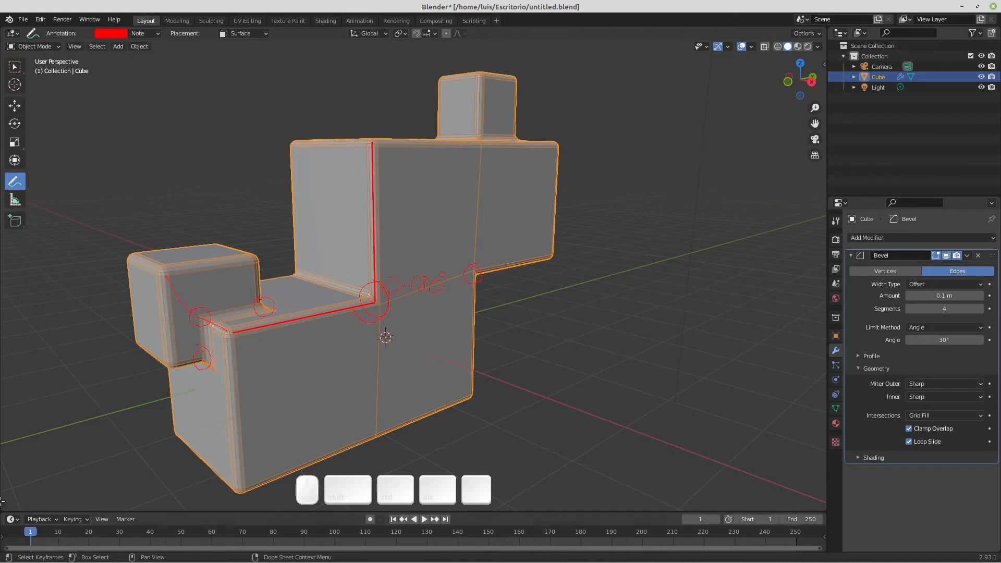
# Step: Delete the Note annotation layer to clear the markings and return to the Select Box tool
pyautogui.click(155, 33)
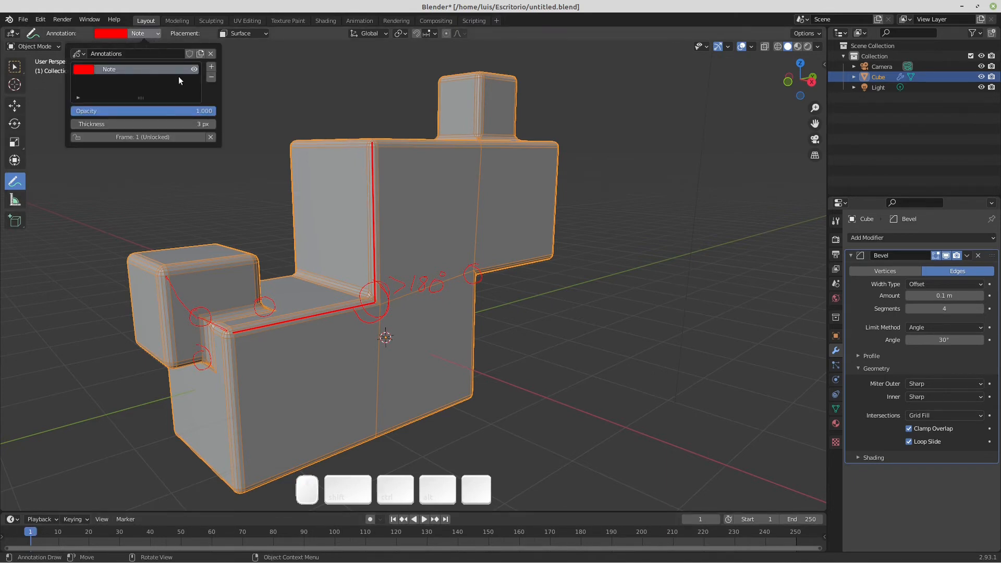
pyautogui.click(211, 78)
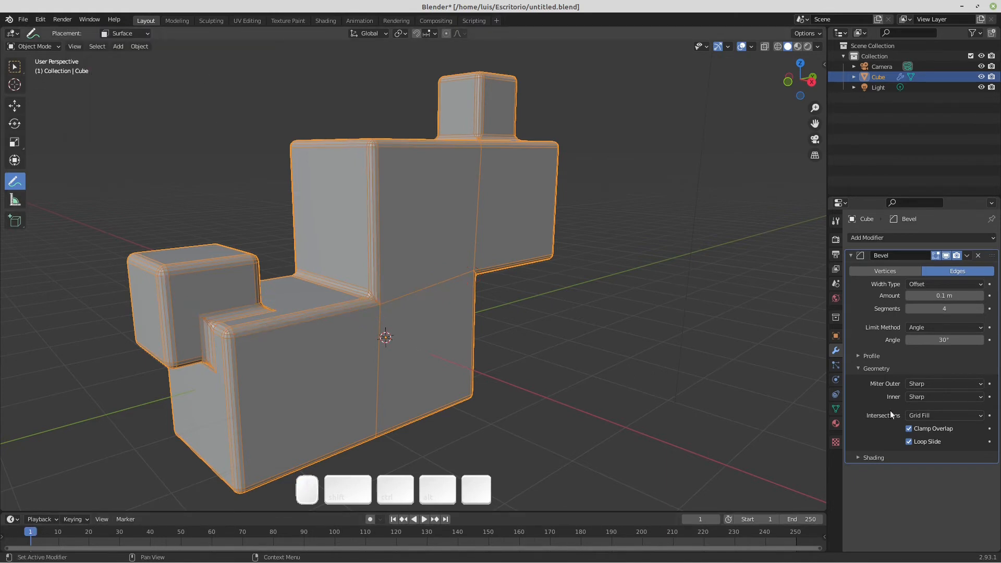
pyautogui.click(868, 365)
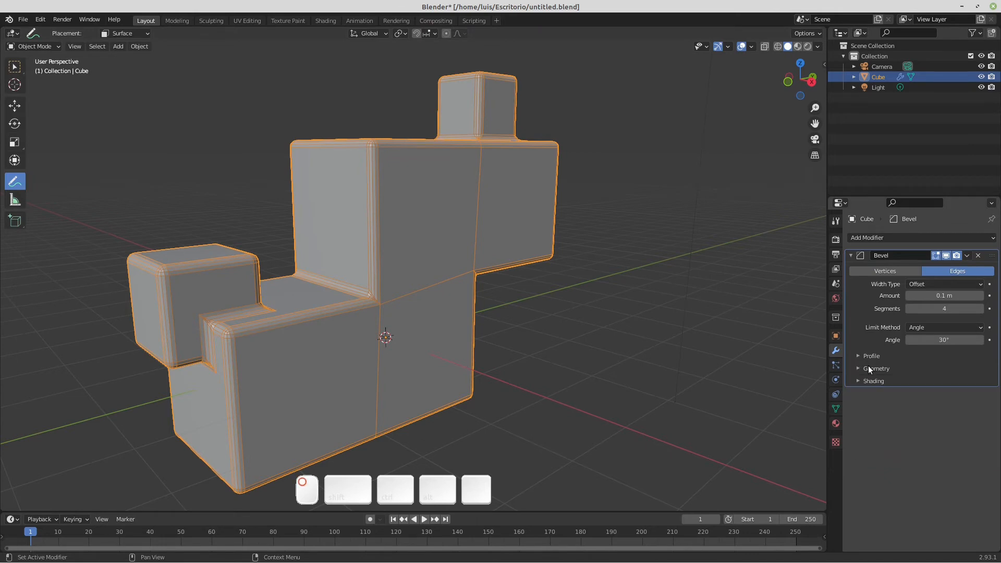
pyautogui.click(866, 371)
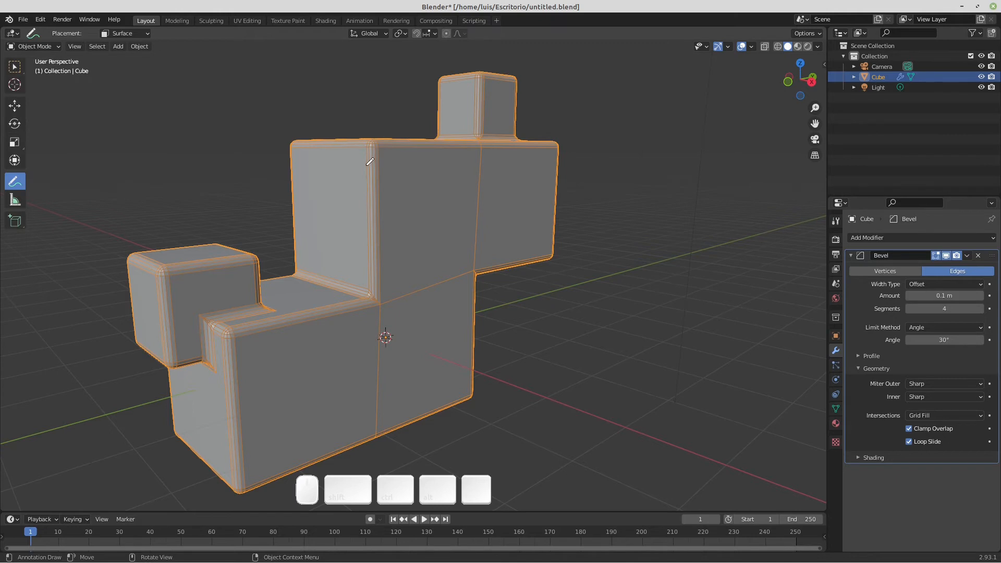
pyautogui.click(14, 67)
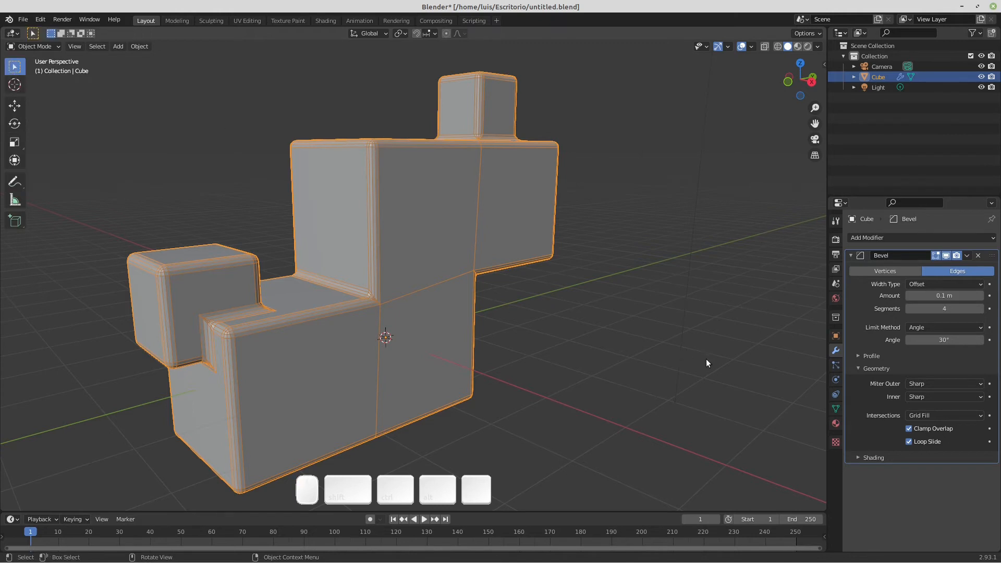
# Step: Check the Wireframe option in the cube's viewport display settings and return to the Bevel modifier's Geometry options
pyautogui.click(835, 336)
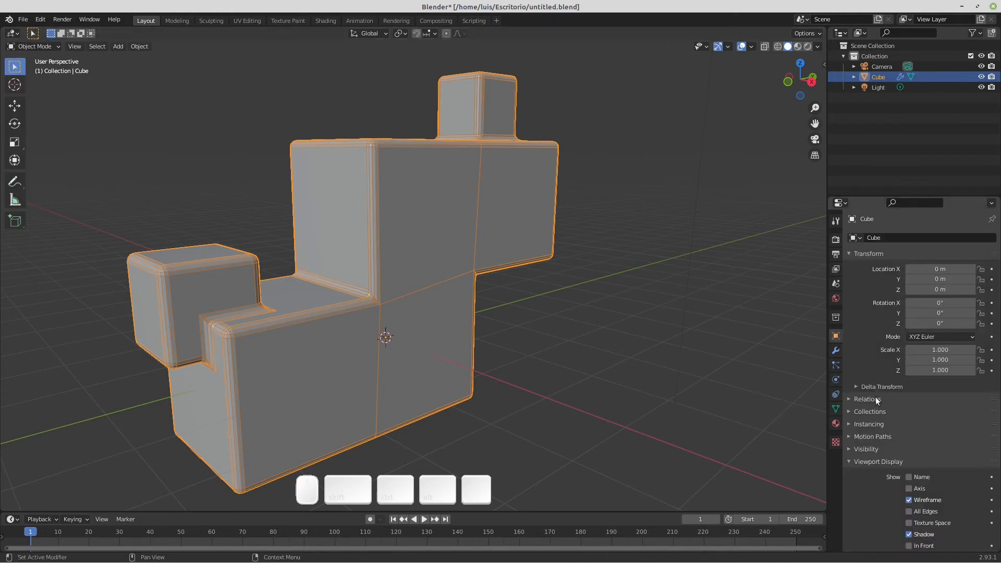
pyautogui.click(880, 461)
pyautogui.click(882, 462)
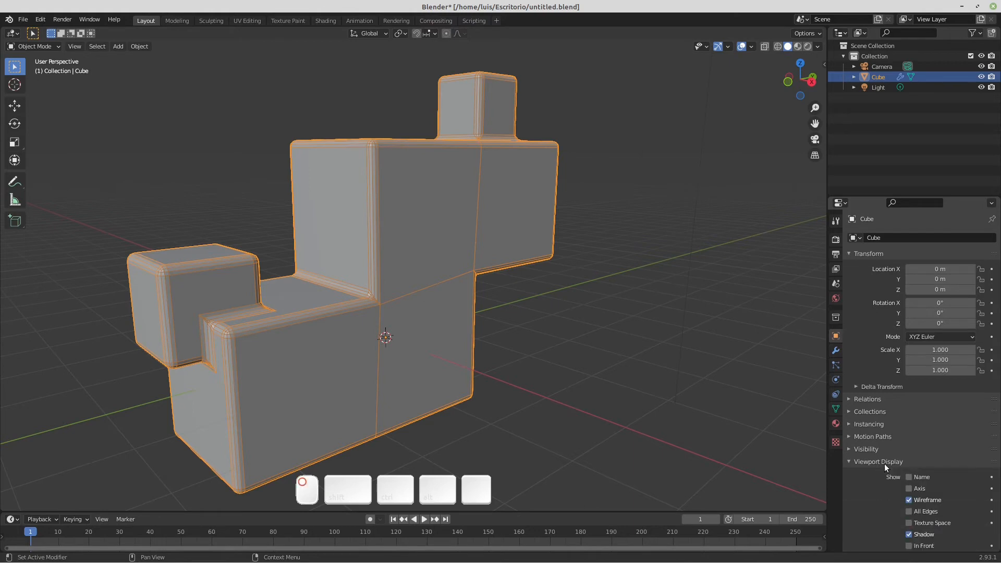
pyautogui.click(909, 500)
pyautogui.click(835, 349)
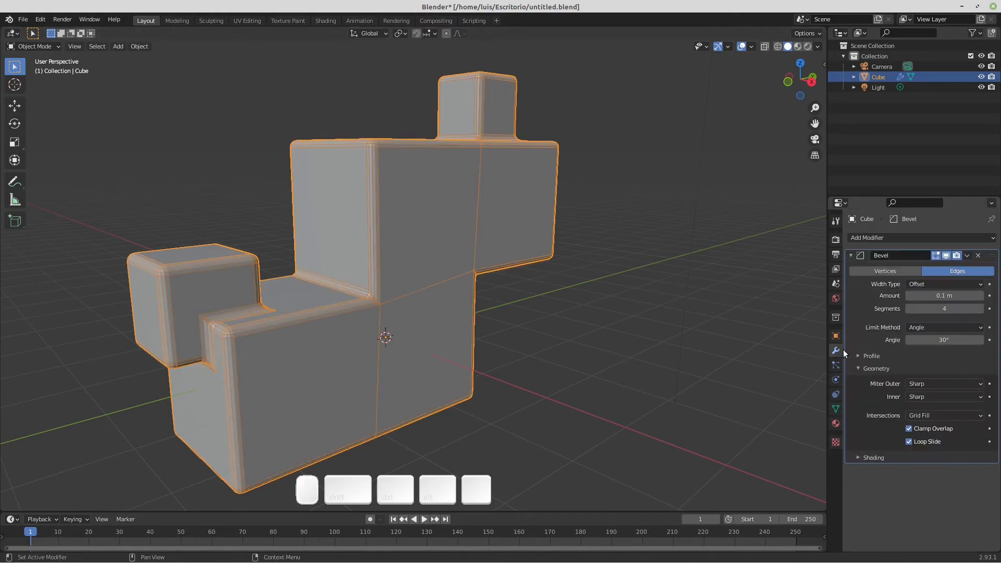
pyautogui.click(867, 367)
pyautogui.click(867, 367)
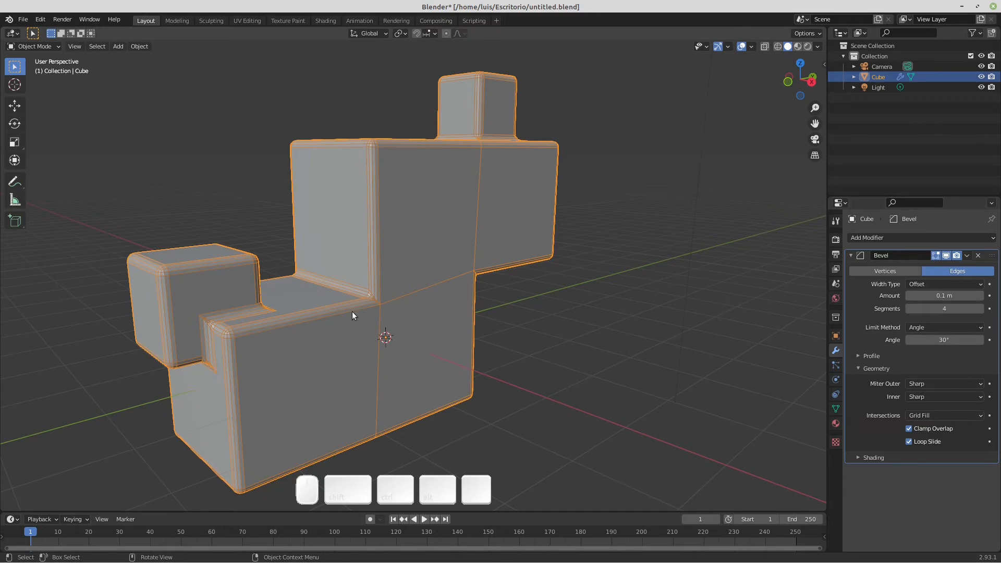
# Step: Examine the bevelled inner corners at the step, the small side block and the top block with the outer miter set to Sharp
pyautogui.keyDown('alt'); pyautogui.scroll(10, 370, 301); pyautogui.keyUp('alt')
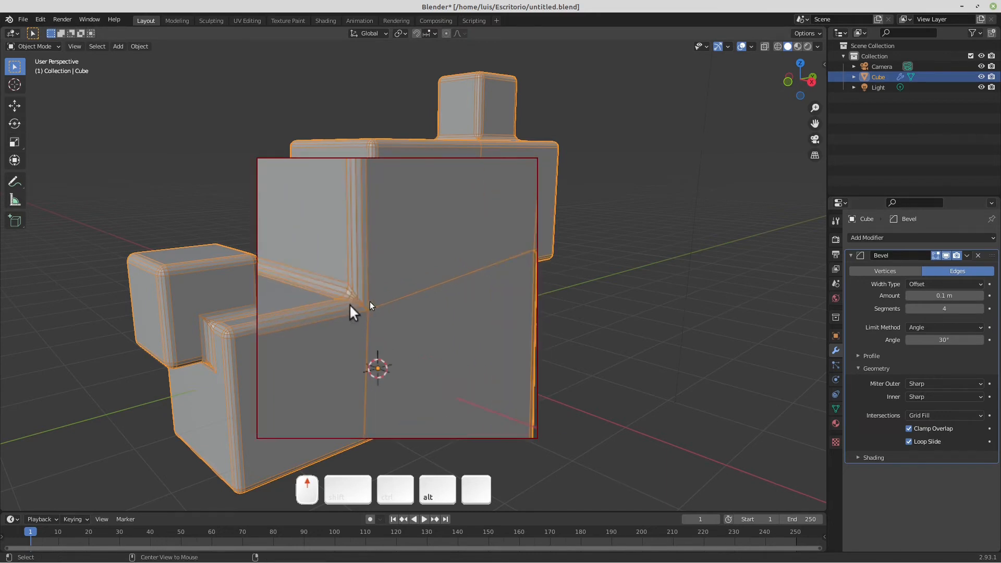
pyautogui.keyDown('alt'); pyautogui.scroll(-10, 371, 301); pyautogui.keyUp('alt')
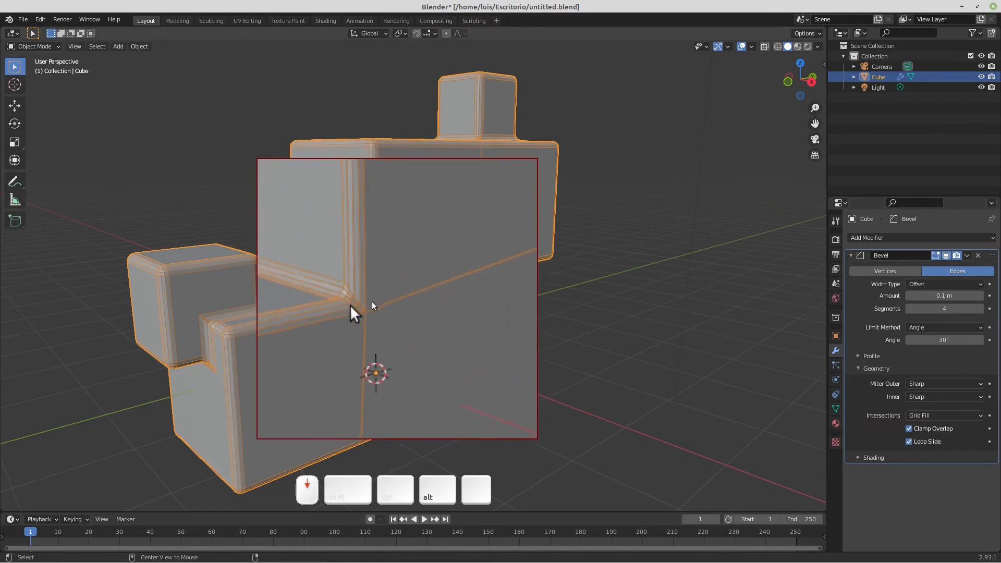
pyautogui.moveTo(240, 305); pyautogui.dragTo(258, 295, button='middle')
pyautogui.keyDown('alt'); pyautogui.scroll(3, 258, 297); pyautogui.keyUp('alt')
pyautogui.keyDown('alt'); pyautogui.scroll(-3, 258, 297); pyautogui.keyUp('alt')
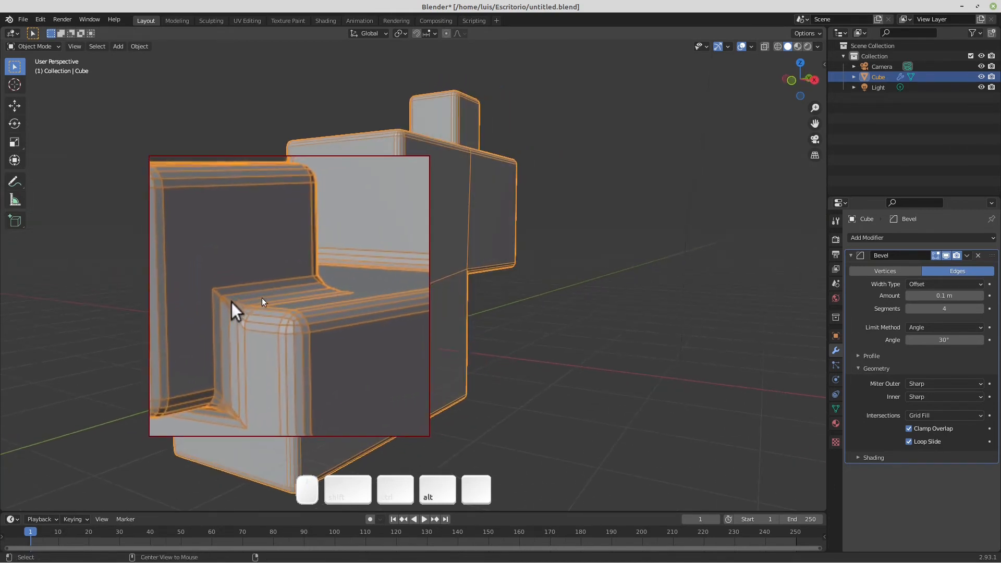
pyautogui.moveTo(468, 299); pyautogui.dragTo(481, 129, button='middle')
pyautogui.keyDown('alt'); pyautogui.scroll(2, 487, 120); pyautogui.keyUp('alt')
pyautogui.keyDown('alt'); pyautogui.scroll(-2, 486, 121); pyautogui.keyUp('alt')
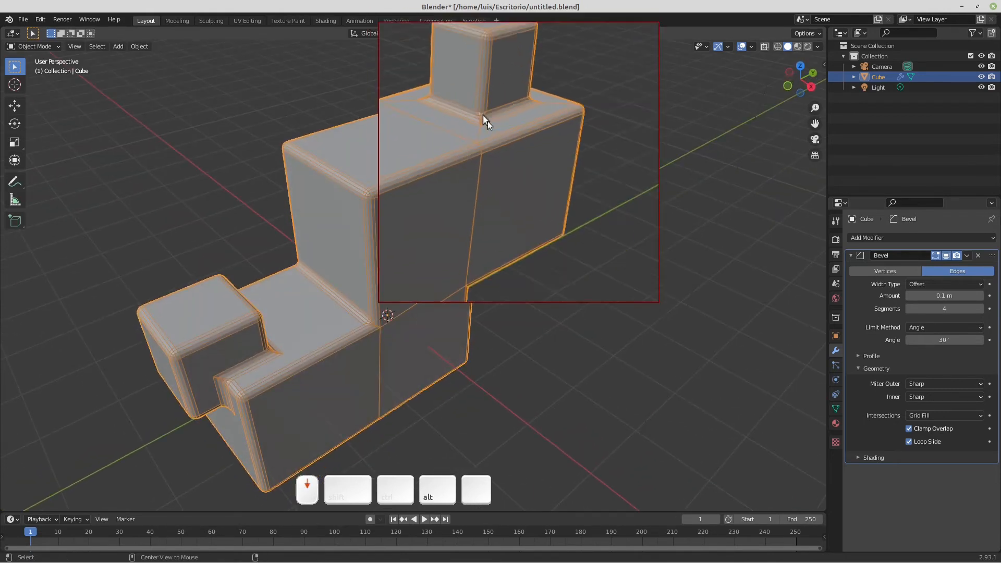
pyautogui.moveTo(431, 277); pyautogui.dragTo(413, 290, button='middle')
pyautogui.moveTo(487, 318); pyautogui.dragTo(469, 323, button='middle')
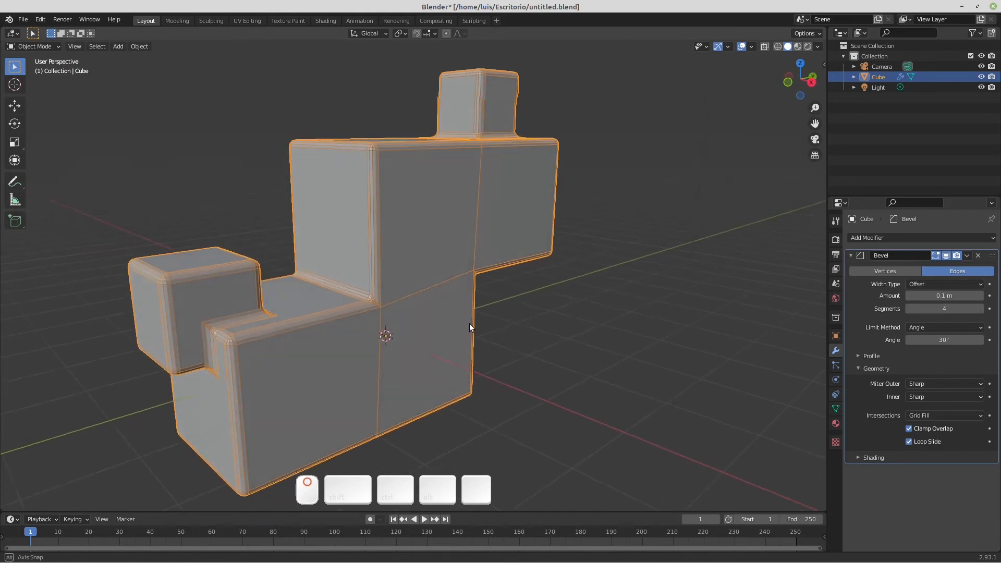
# Step: Set the Bevel modifier's outer miter to Patch and inspect the inner corners at the step and the top block's base
pyautogui.click(921, 386)
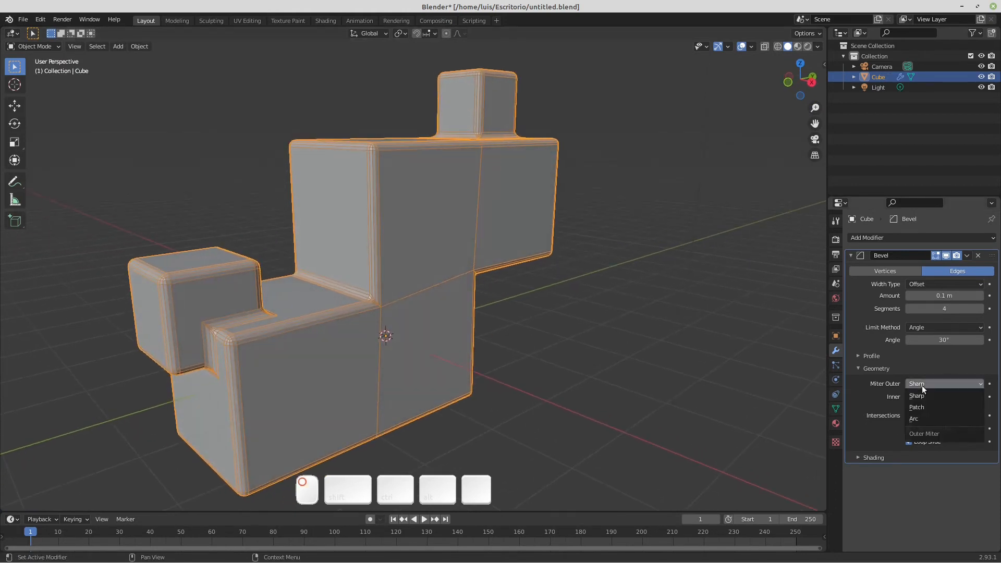
pyautogui.click(922, 405)
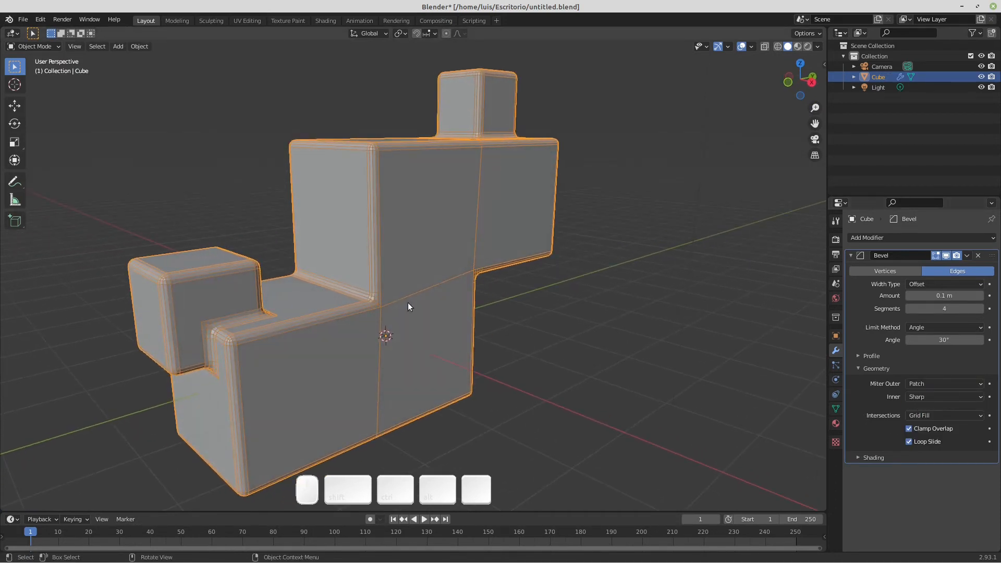
pyautogui.keyDown('alt'); pyautogui.scroll(3, 375, 305); pyautogui.keyUp('alt')
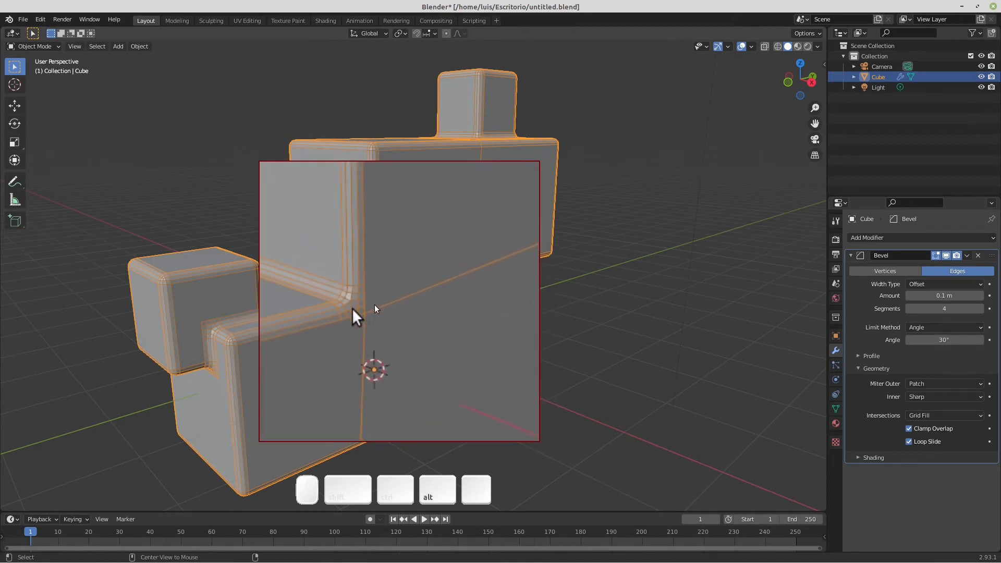
pyautogui.keyDown('alt'); pyautogui.scroll(-3, 374, 304); pyautogui.keyUp('alt')
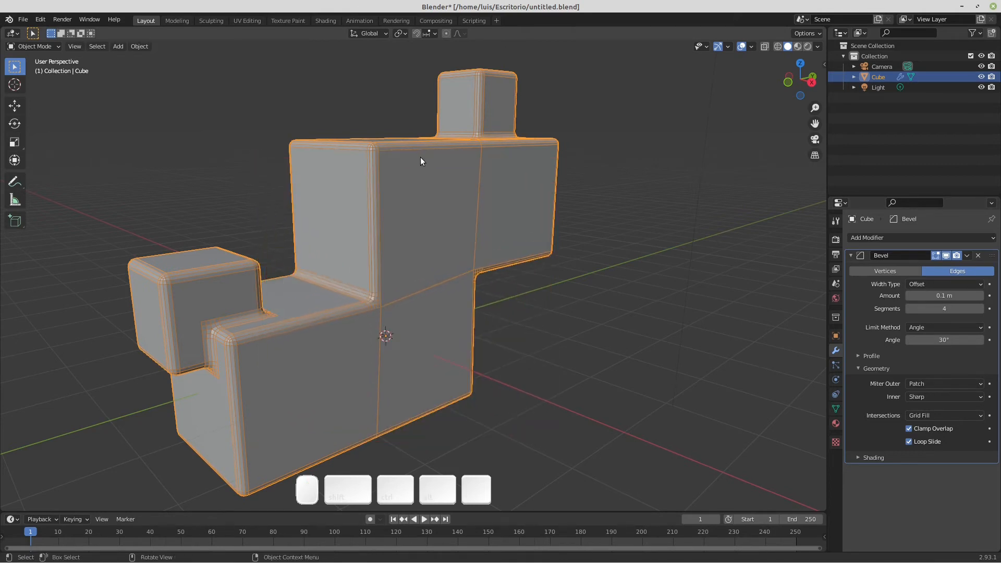
pyautogui.moveTo(473, 152); pyautogui.dragTo(487, 110, button='middle')
pyautogui.keyDown('alt'); pyautogui.scroll(2, 487, 111); pyautogui.keyUp('alt')
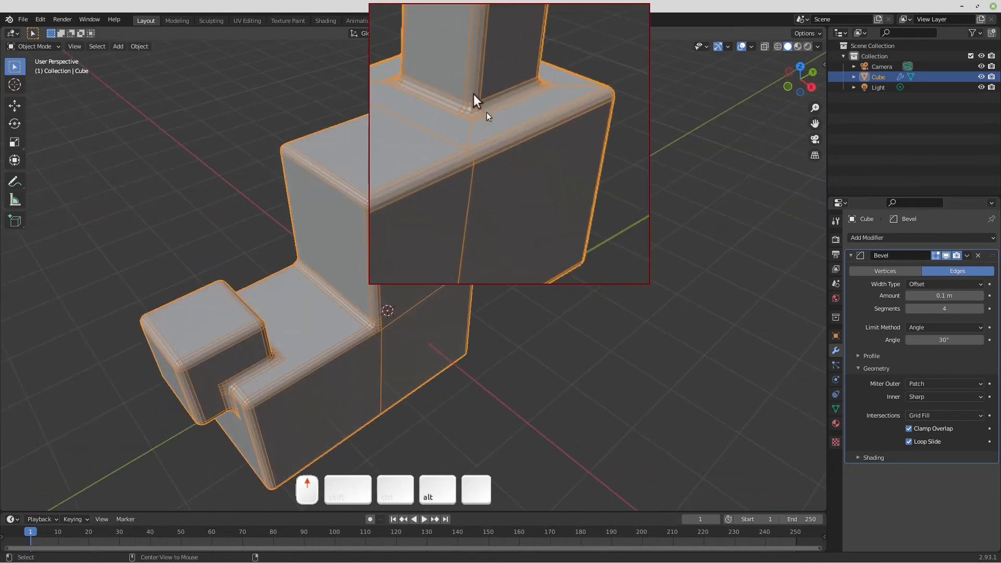
pyautogui.keyDown('alt'); pyautogui.scroll(-2, 486, 116); pyautogui.keyUp('alt')
pyautogui.moveTo(615, 304); pyautogui.dragTo(521, 282, button='middle')
# Step: Set the Bevel modifier's outer miter to Arc and inspect the inner corners at the step and the side block
pyautogui.click(915, 383)
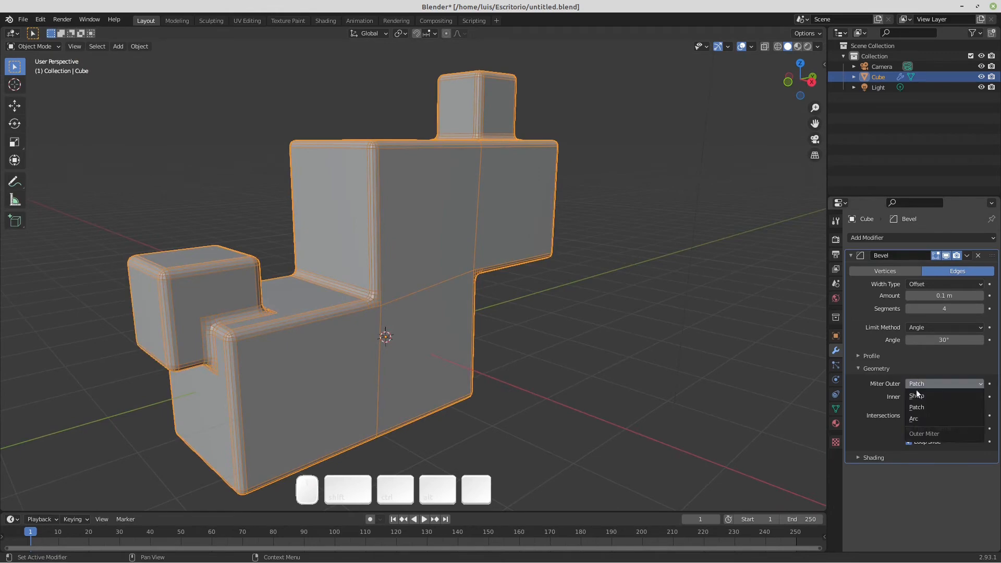
pyautogui.click(915, 417)
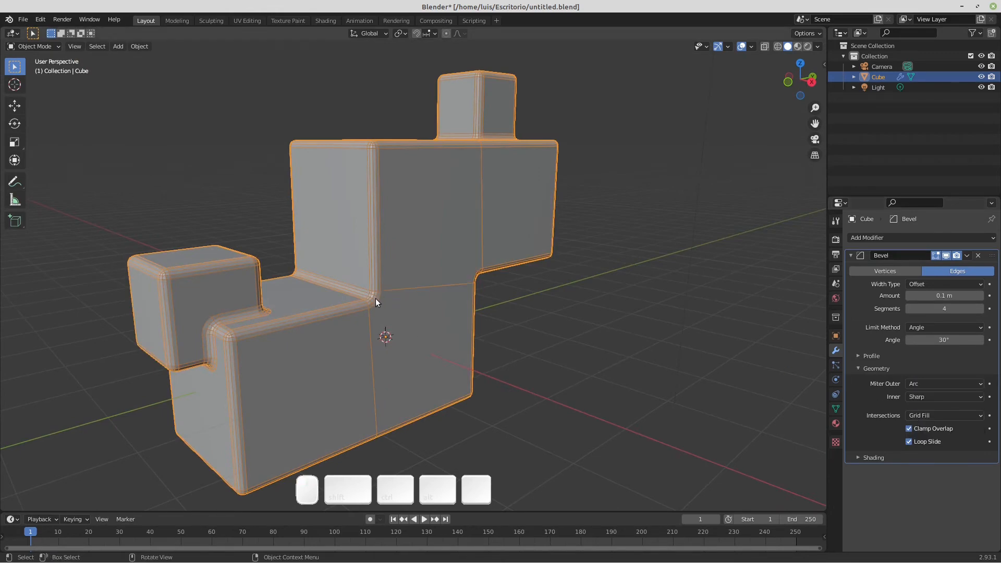
pyautogui.moveTo(375, 299)
pyautogui.mouseDown(button='middle')
pyautogui.moveTo(362, 312)
pyautogui.moveTo(315, 311)
pyautogui.moveTo(370, 282)
pyautogui.moveTo(433, 277)
pyautogui.moveTo(417, 299)
pyautogui.moveTo(392, 304)
pyautogui.mouseUp(button='middle')
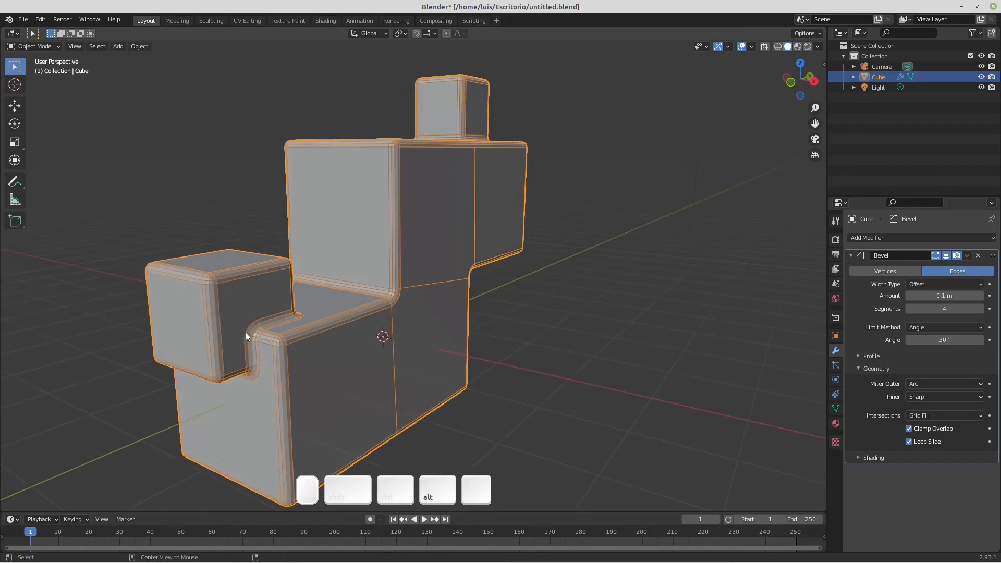
pyautogui.keyDown('alt'); pyautogui.scroll(5, 246, 332); pyautogui.keyUp('alt')
pyautogui.keyDown('alt'); pyautogui.scroll(-5, 256, 326); pyautogui.keyUp('alt')
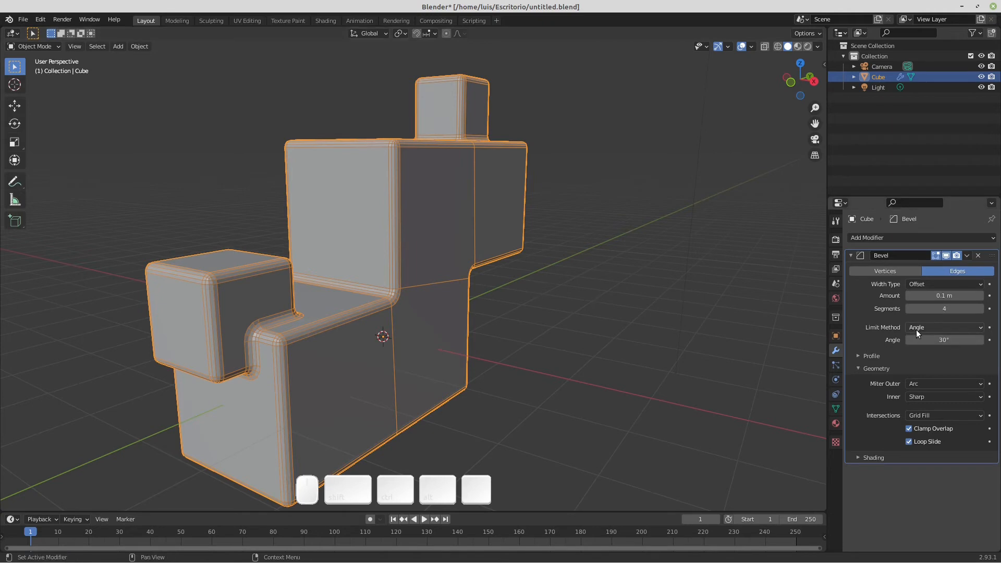
pyautogui.moveTo(470, 297); pyautogui.dragTo(439, 293, button='middle')
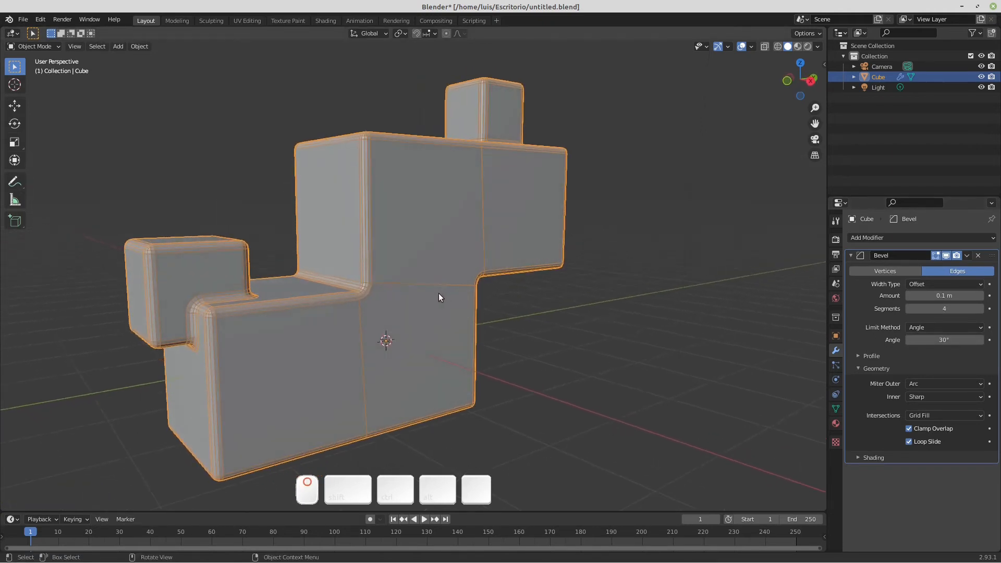
# Step: Set the Bevel modifier's limit method to None and inspect the inner corner at the step up close
pyautogui.click(916, 326)
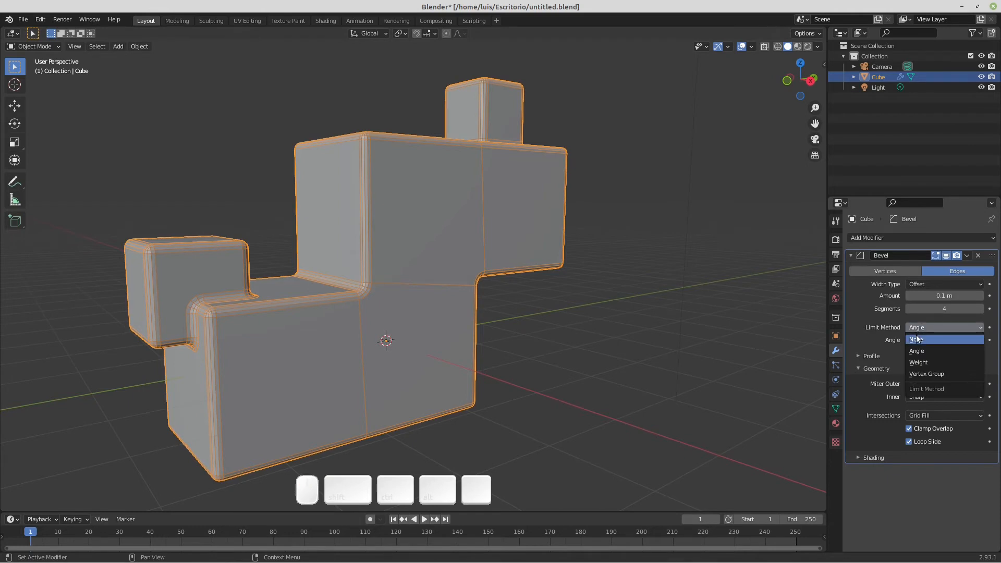
pyautogui.click(916, 339)
pyautogui.moveTo(369, 294); pyautogui.dragTo(377, 300, button='middle')
pyautogui.keyDown('alt'); pyautogui.scroll(5, 376, 299); pyautogui.keyUp('alt')
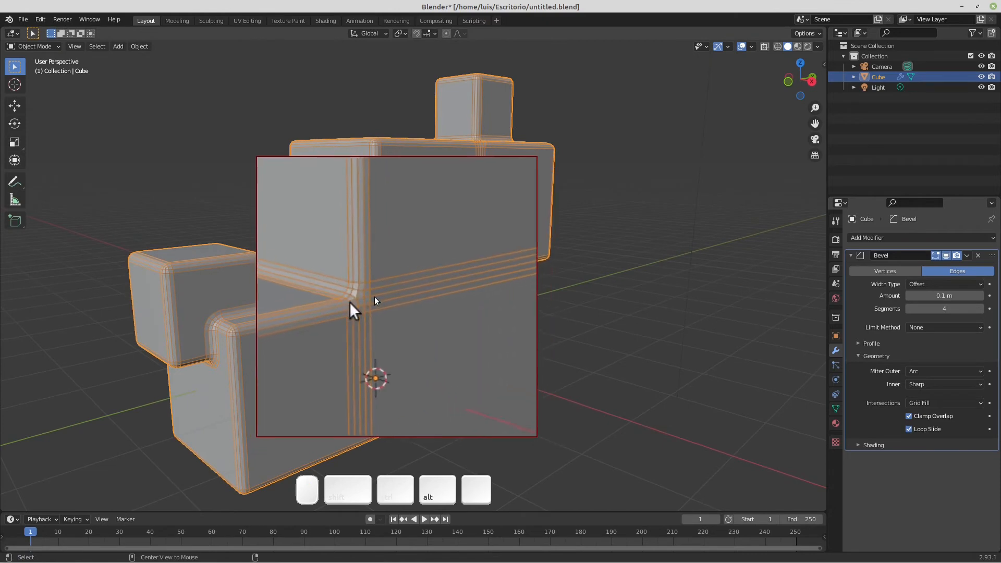
pyautogui.keyDown('alt'); pyautogui.scroll(-5, 374, 294); pyautogui.keyUp('alt')
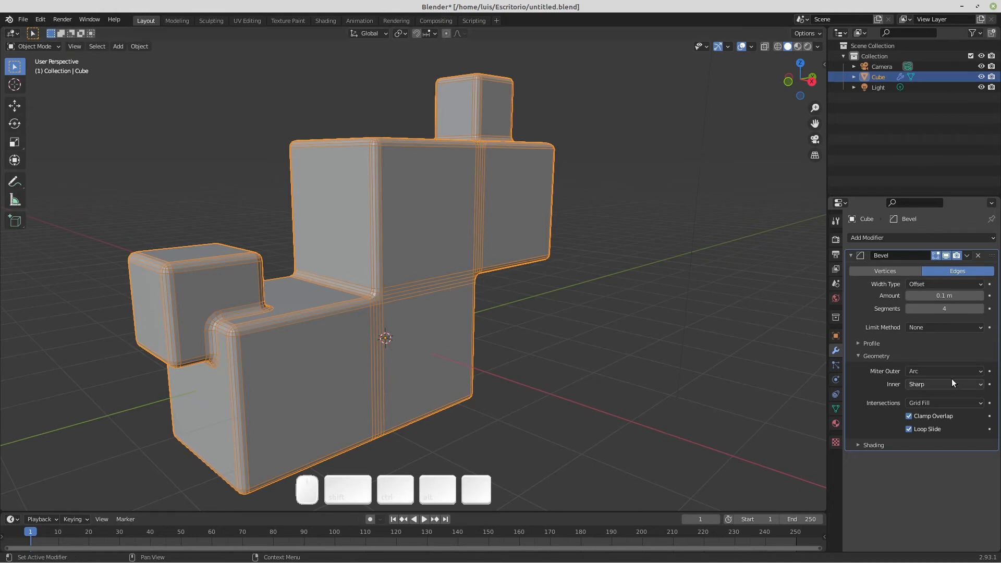
# Step: Set the outer miter to Sharp with the limit method off and inspect the inner corner beside the small side block
pyautogui.click(929, 371)
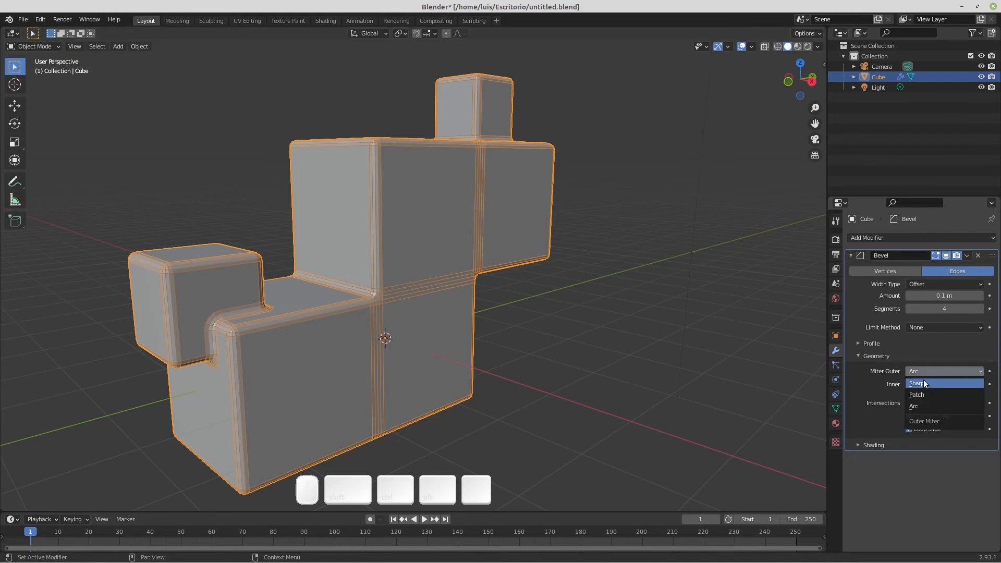
pyautogui.click(923, 380)
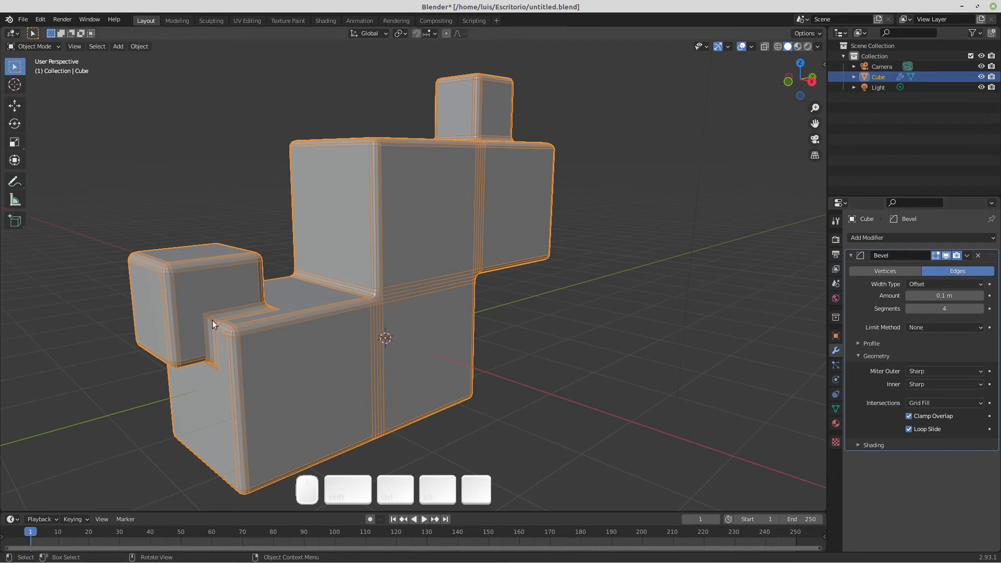
pyautogui.keyDown('alt'); pyautogui.scroll(3, 208, 318); pyautogui.keyUp('alt')
pyautogui.keyDown('alt'); pyautogui.scroll(-3, 208, 318); pyautogui.keyUp('alt')
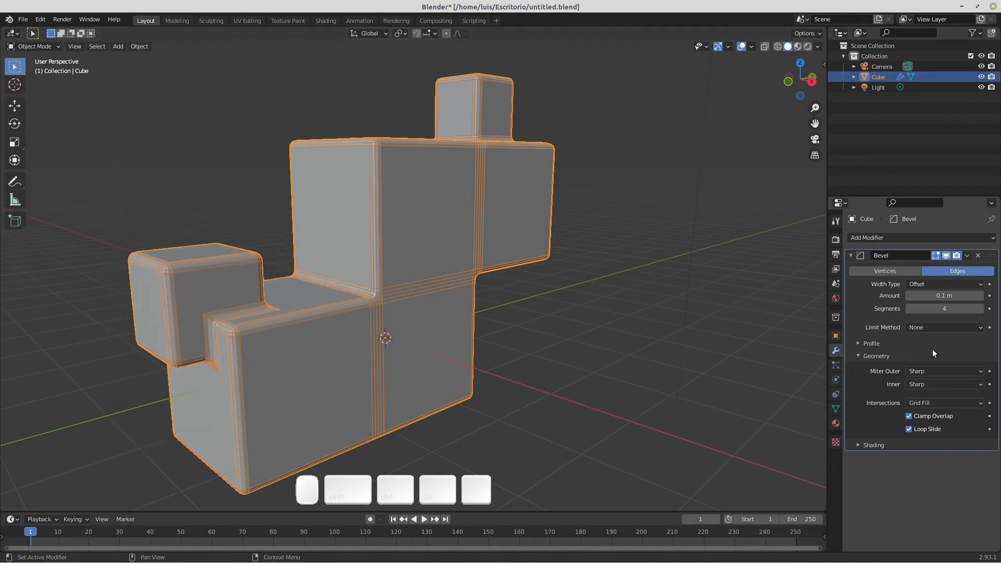
# Step: Try the Patch outer miter for comparison and set the outer miter back to Arc
pyautogui.click(923, 369)
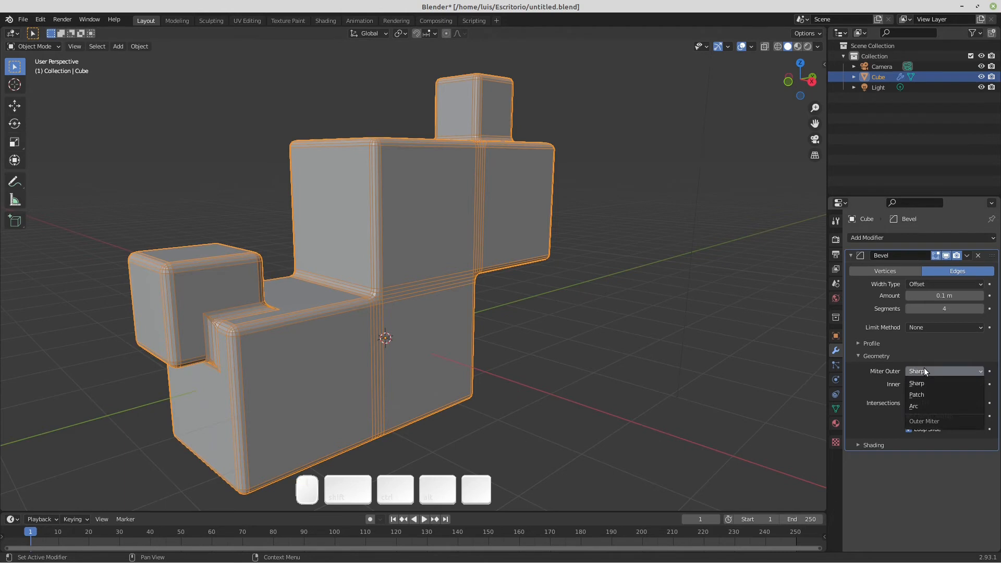
pyautogui.click(922, 394)
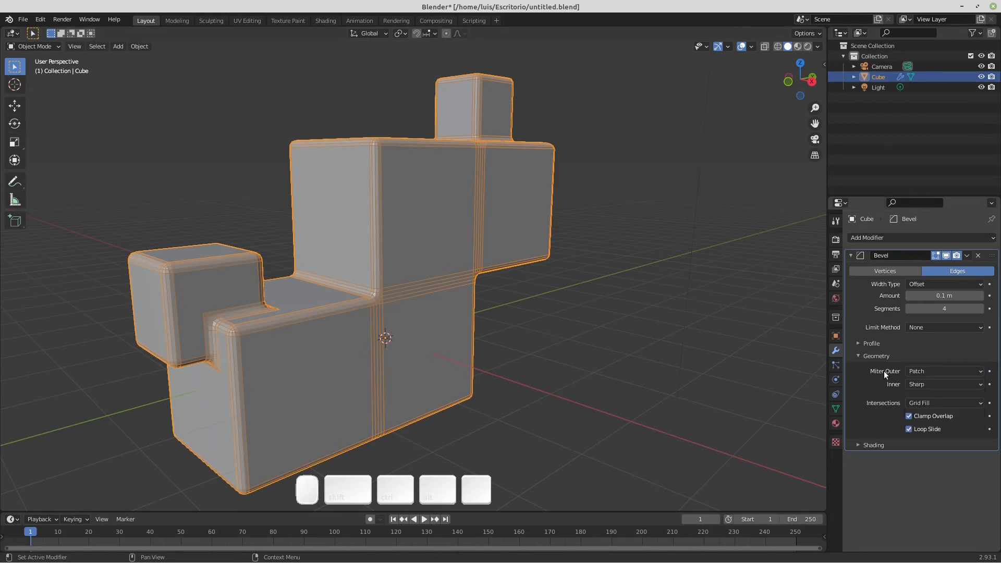
pyautogui.click(921, 371)
pyautogui.click(912, 406)
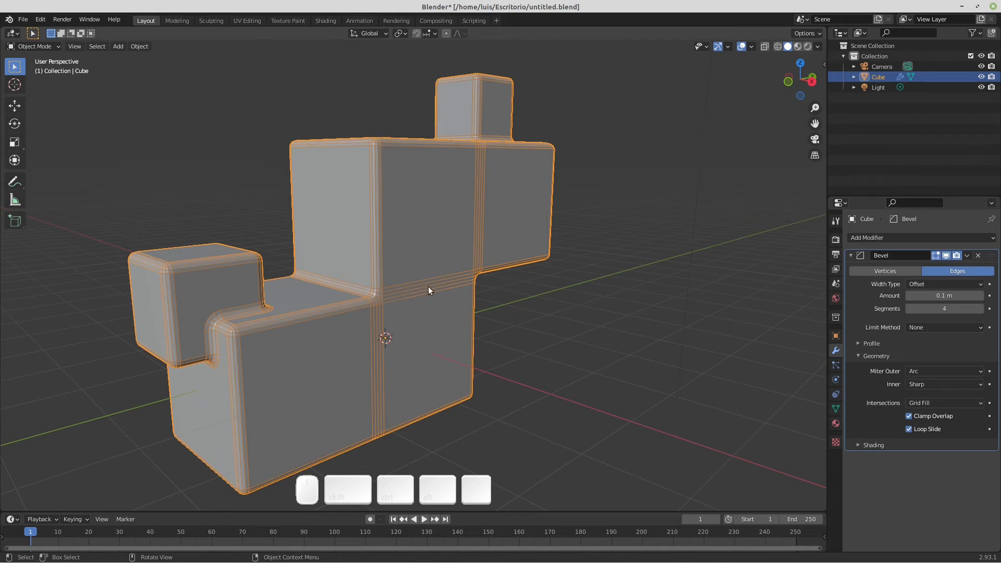
# Step: Enter Edit Mode, activate the Select Box tool and select the horizontal edge crossing the mesh's flat side at the step's height
pyautogui.press('Tab')
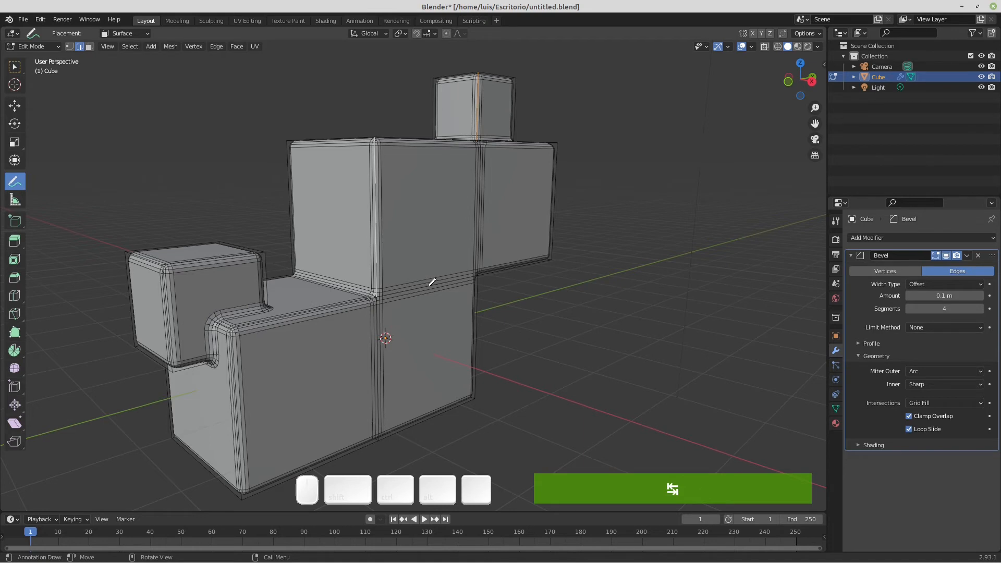
pyautogui.press('w')
pyautogui.click(433, 285)
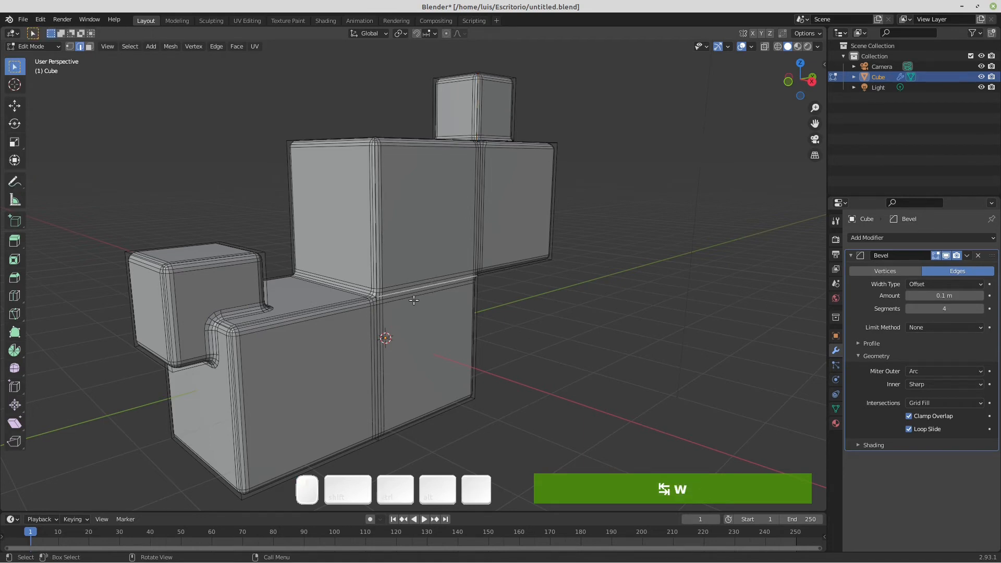
# Step: Add the vertical edge below the step to the selection, set the Bevel limit method to Angle, and return to Object Mode with nothing selected
pyautogui.keyDown('shift'); pyautogui.click(381, 317); pyautogui.keyUp('shift')
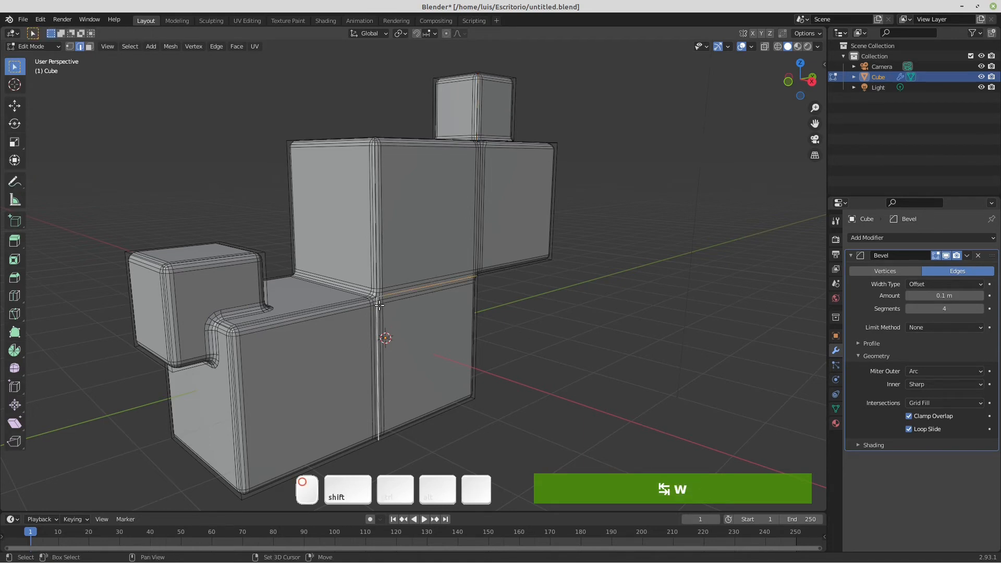
pyautogui.click(927, 328)
pyautogui.click(923, 346)
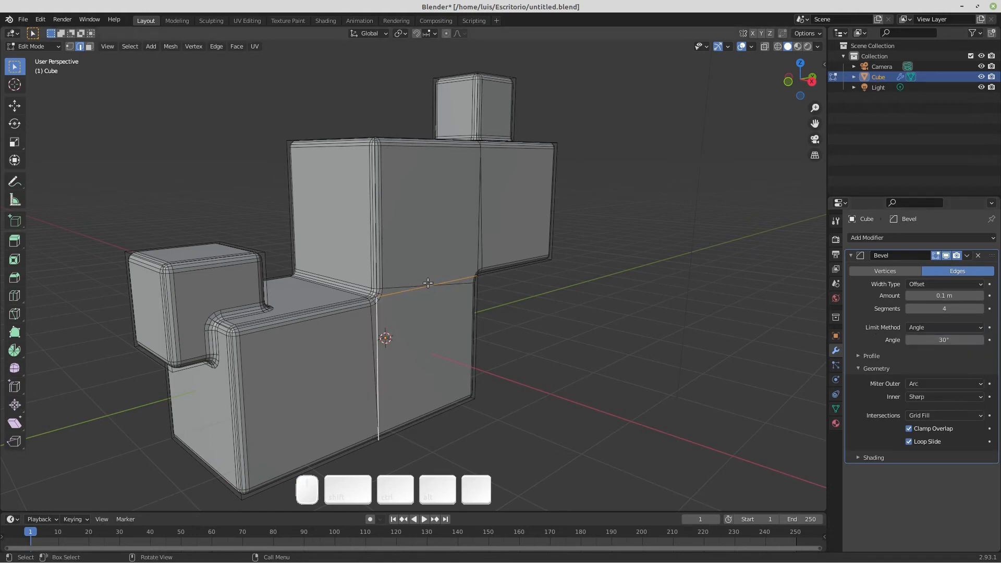
pyautogui.hotkey('alt', 'a')
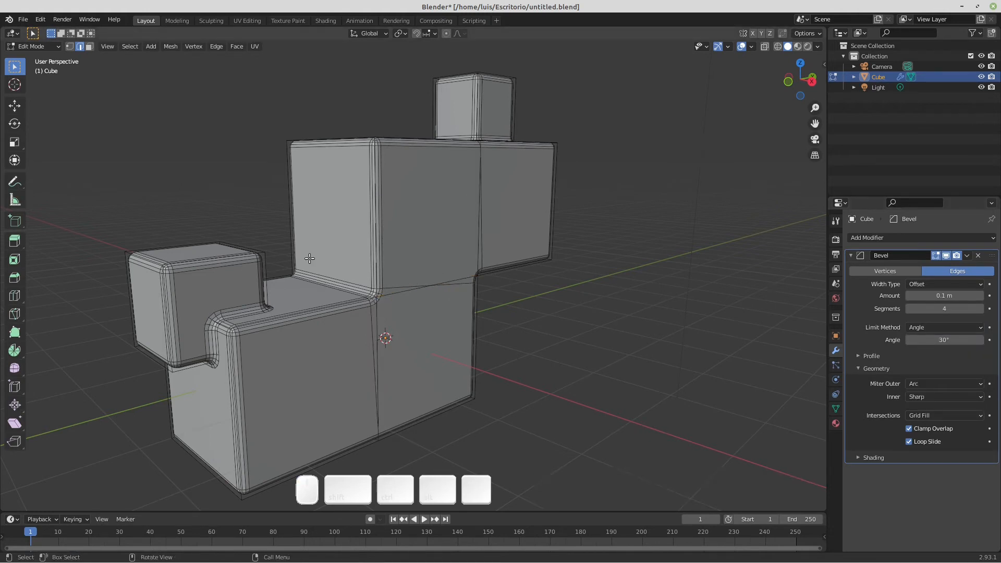
pyautogui.press('Tab')
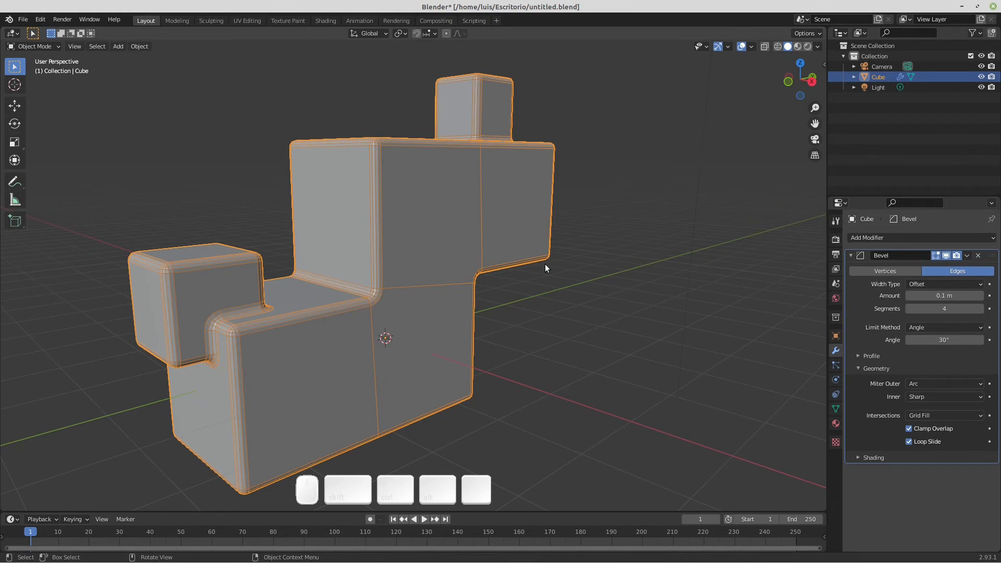
# Step: Set the outer miter to Sharp and the inner miter to Arc, and inspect the mesh's corners up close
pyautogui.click(915, 386)
pyautogui.click(917, 396)
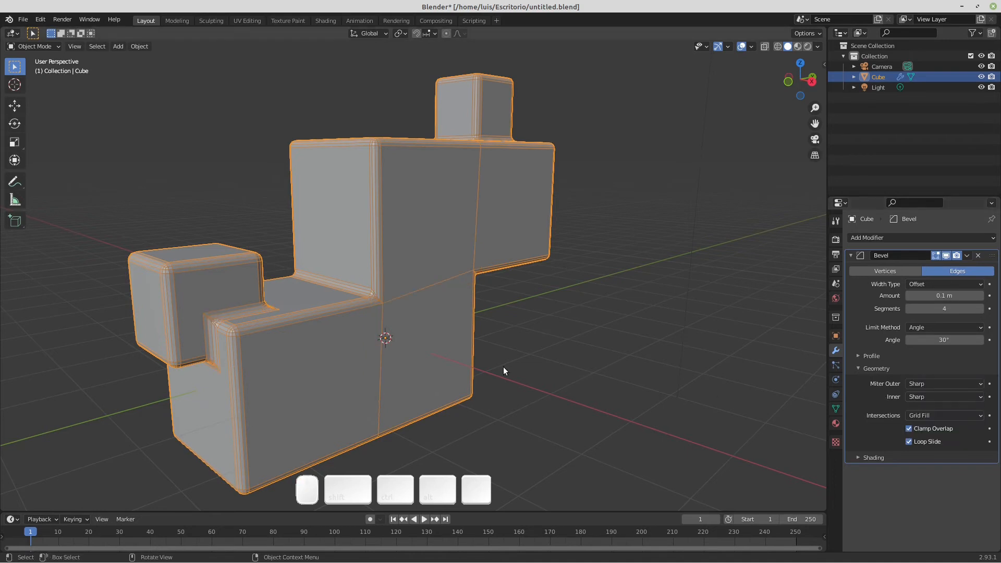
pyautogui.click(918, 396)
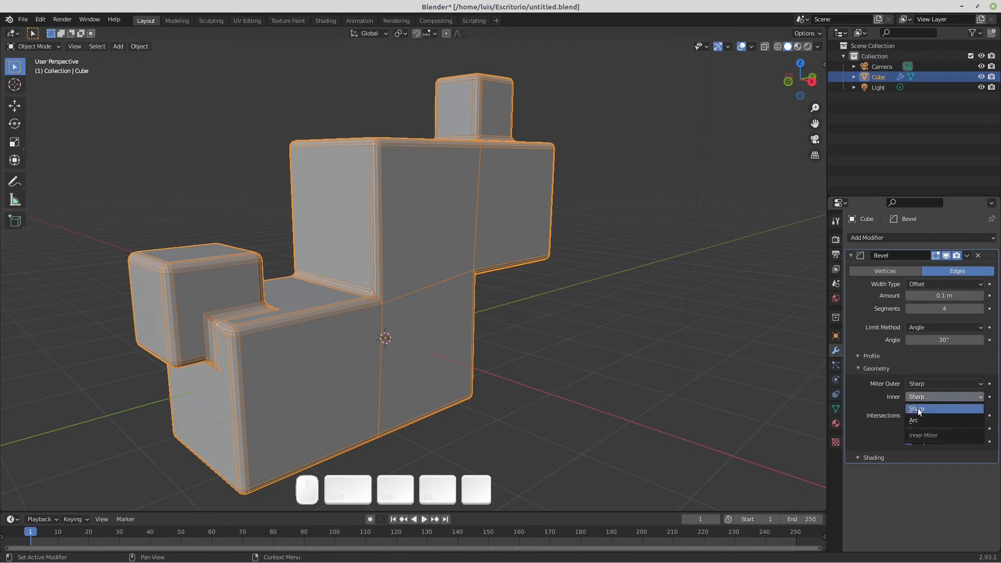
pyautogui.click(916, 419)
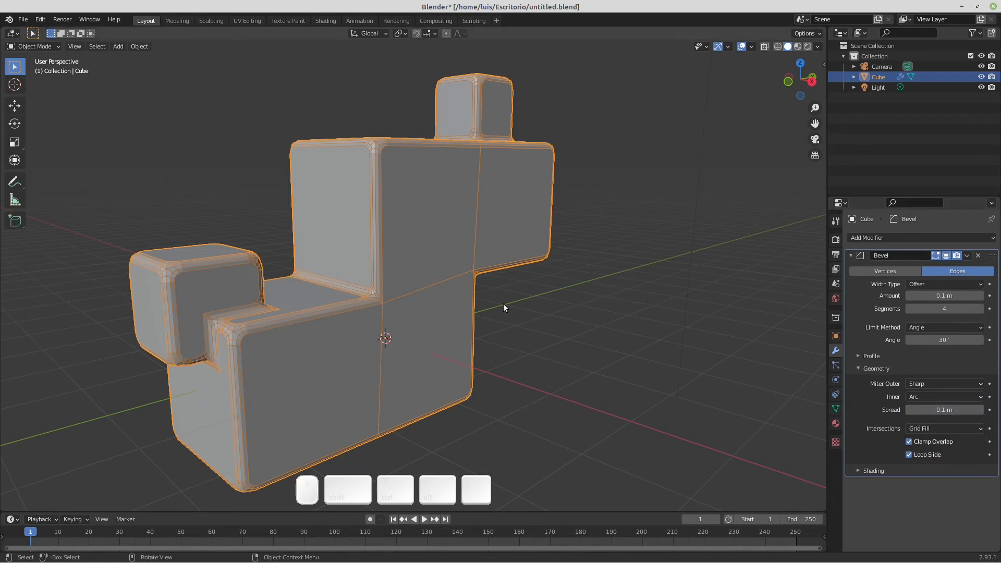
pyautogui.scroll(6, 373, 291)
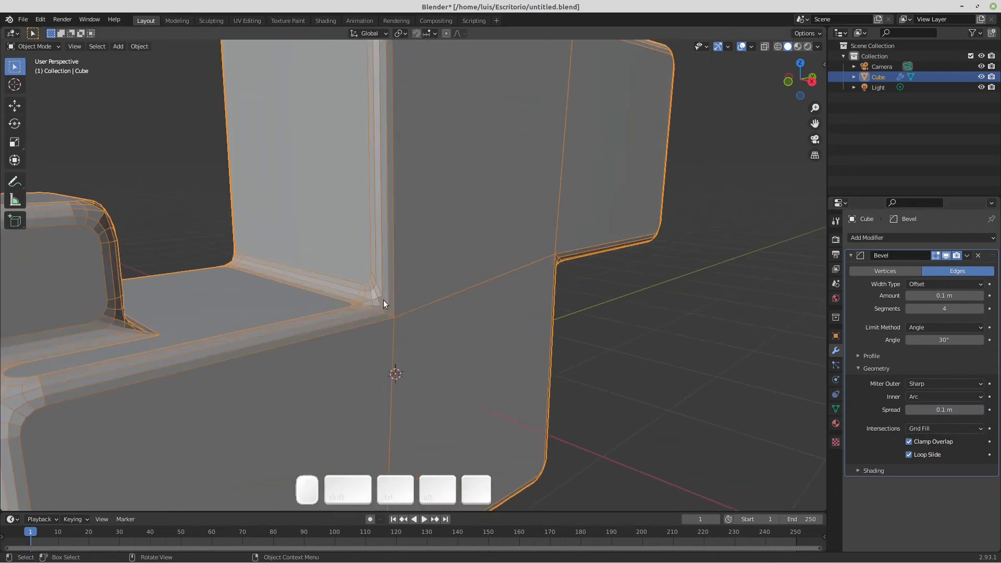
pyautogui.scroll(-3, 390, 310)
pyautogui.moveTo(405, 295); pyautogui.dragTo(423, 297, button='middle')
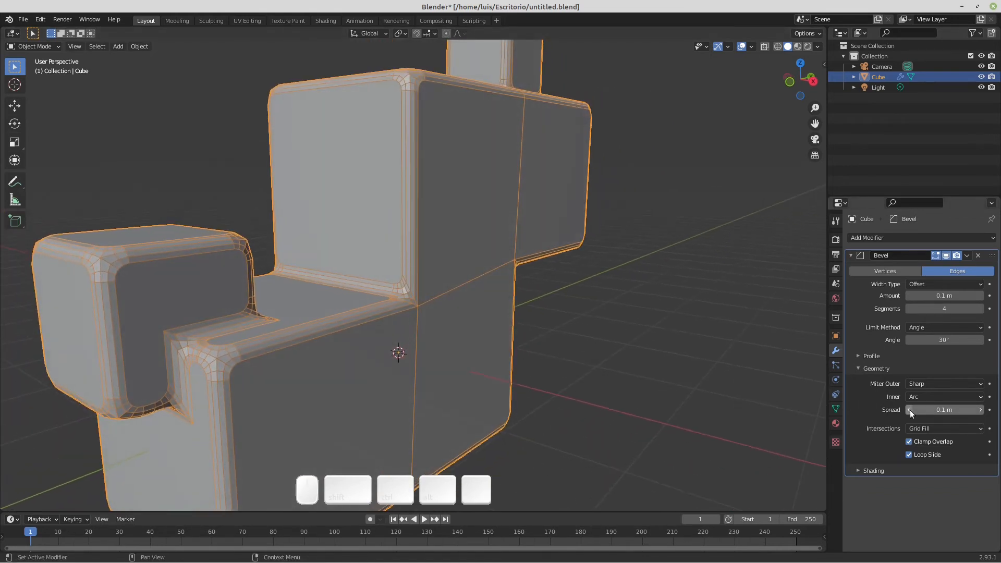
# Step: Reduce the miter spread to 0 m and set the bevel segments to 2
pyautogui.moveTo(958, 410); pyautogui.dragTo(923, 409)
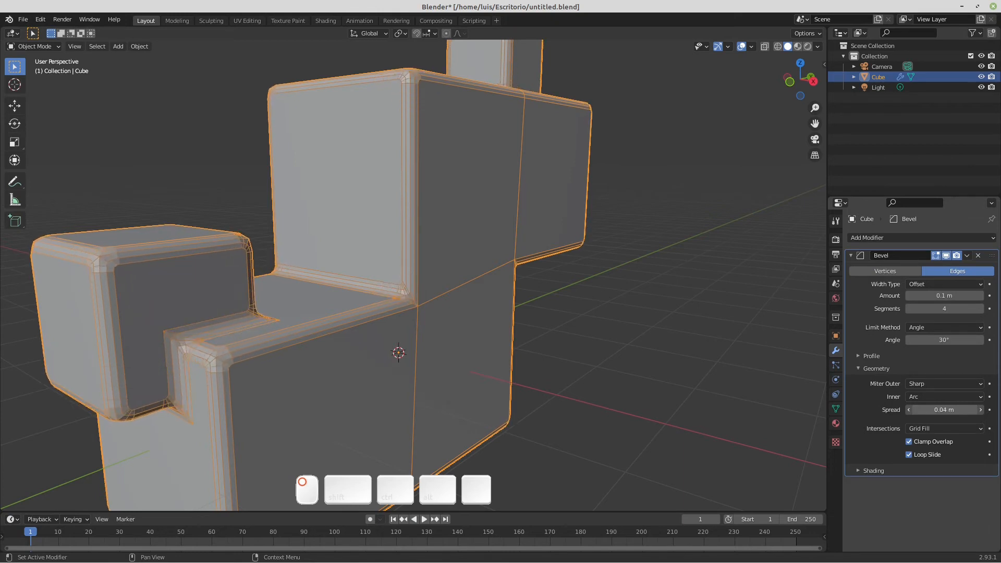
pyautogui.click(910, 308)
pyautogui.click(910, 308)
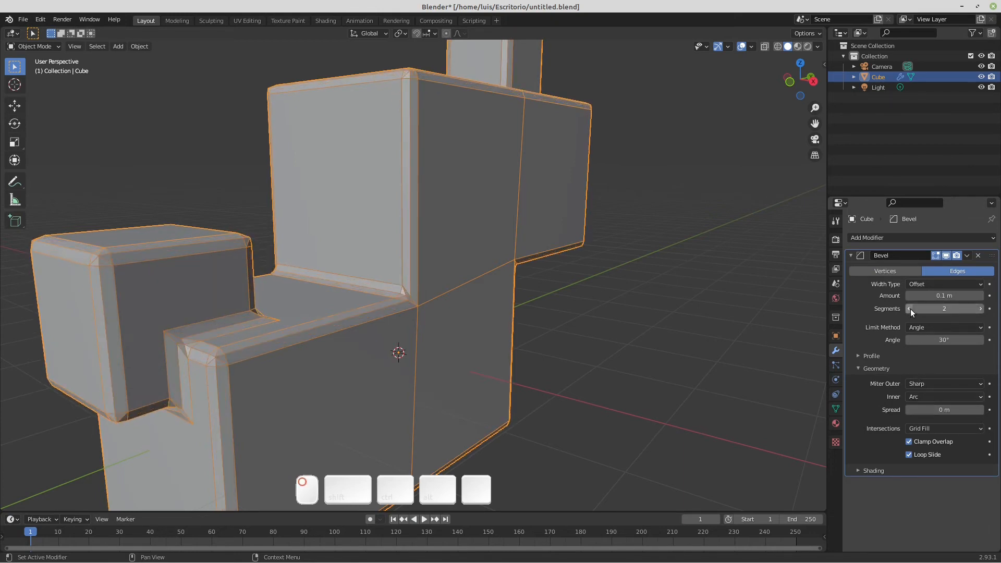
# Step: Expand the bevel's profile settings, set the Superellipse shape to 1.00 and inspect the upper block's corners from above
pyautogui.click(878, 355)
pyautogui.moveTo(940, 385); pyautogui.dragTo(980, 385)
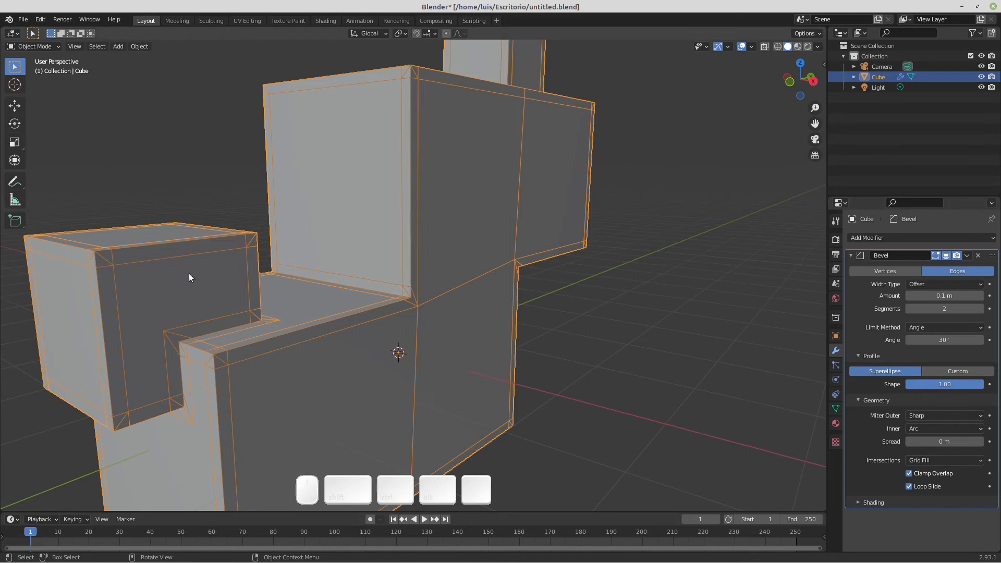
pyautogui.moveTo(483, 213); pyautogui.dragTo(458, 310, button='middle')
pyautogui.scroll(3, 396, 135)
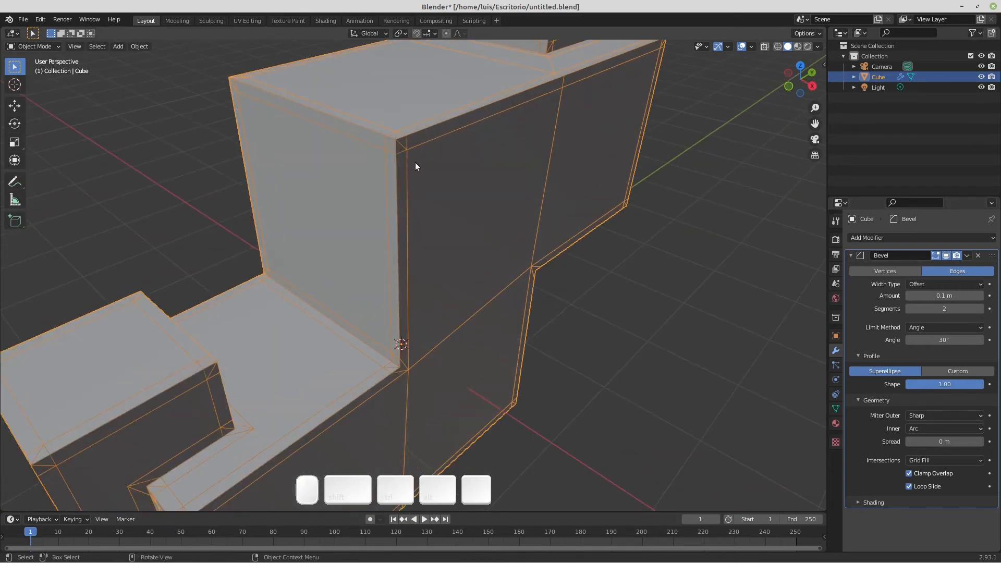
pyautogui.scroll(-3, 427, 154)
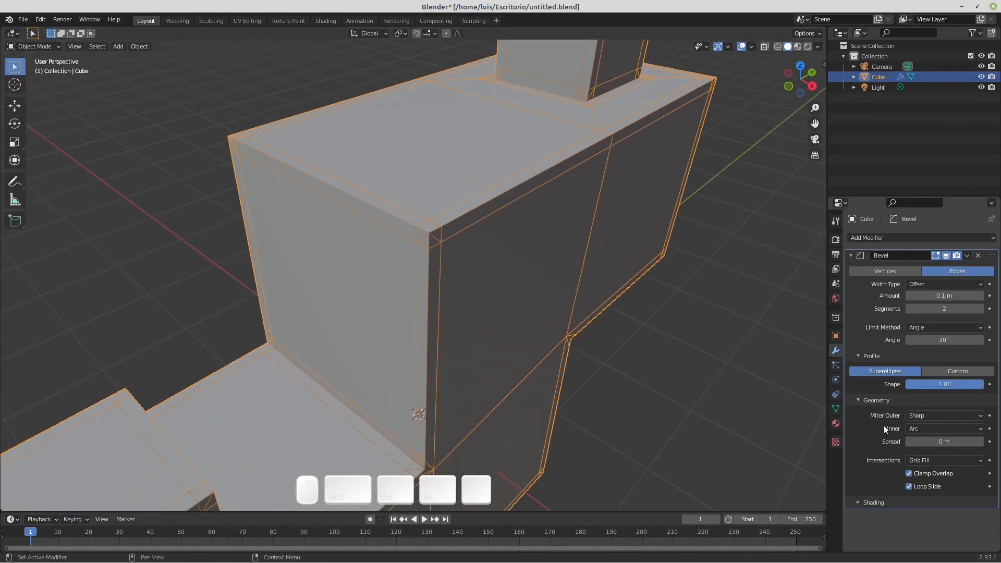
# Step: Try a miter spread of 0.19 m, inspect the inner corner at the step, and reduce the spread to 0.03 m
pyautogui.click(944, 442)
pyautogui.moveTo(943, 441)
pyautogui.mouseDown()
pyautogui.moveTo(975, 441)
pyautogui.moveTo(963, 441)
pyautogui.mouseUp()
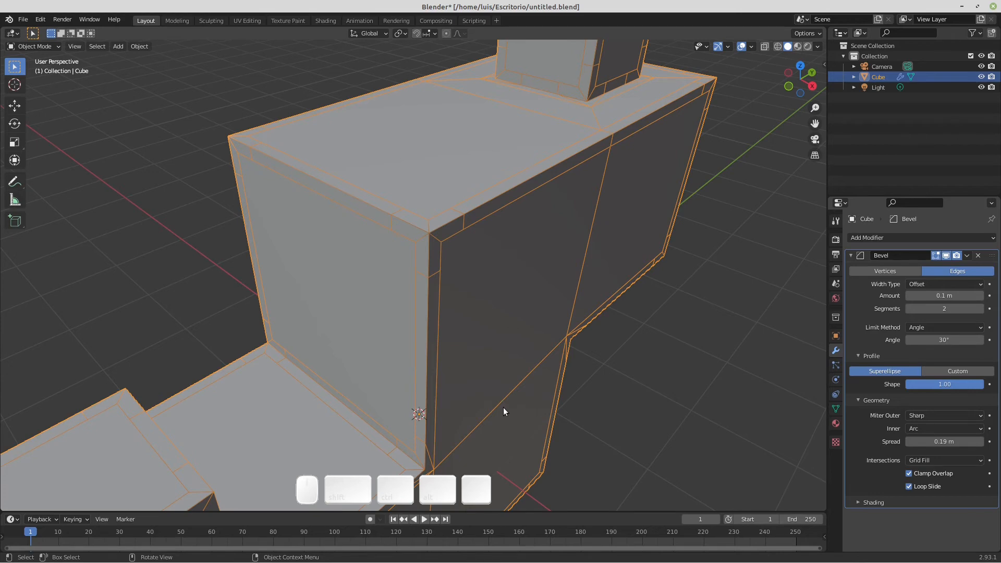
pyautogui.keyDown('shift'); pyautogui.moveTo(483, 399); pyautogui.dragTo(508, 277, button='middle'); pyautogui.keyUp('shift')
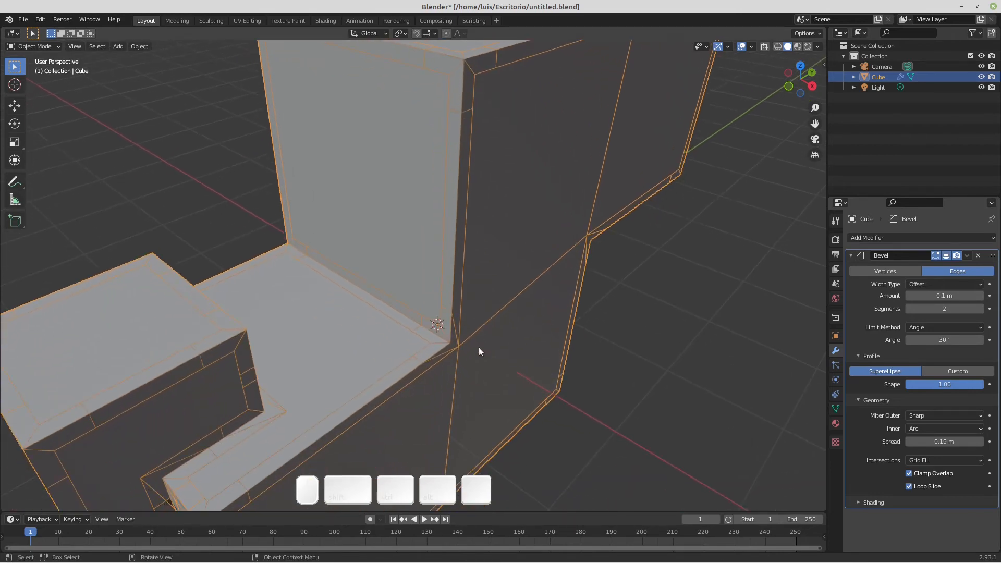
pyautogui.moveTo(479, 348); pyautogui.dragTo(484, 336, button='middle')
pyautogui.moveTo(954, 441)
pyautogui.mouseDown()
pyautogui.moveTo(965, 442)
pyautogui.moveTo(940, 441)
pyautogui.mouseUp()
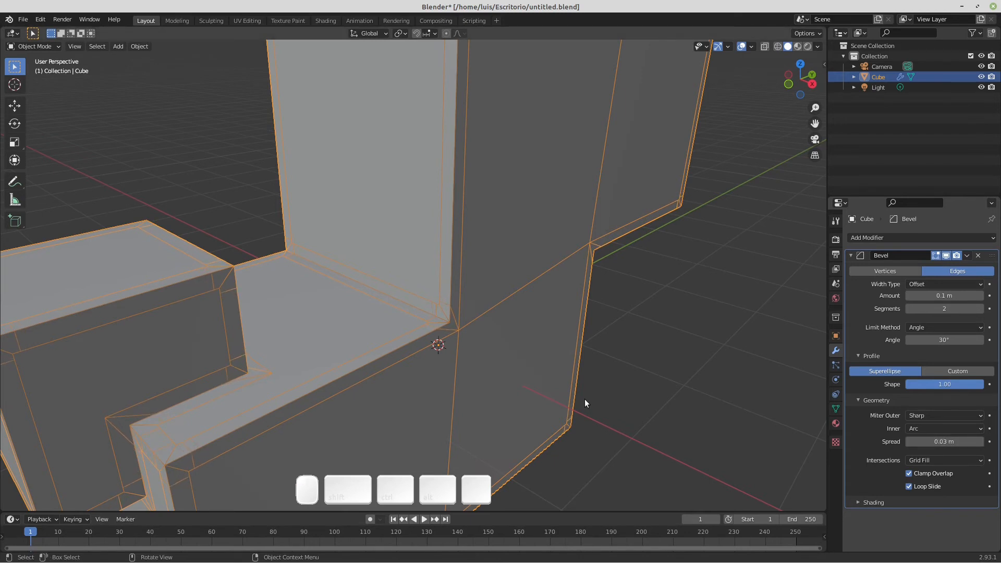
# Step: Try the Patch outer miter on the inner corner at the step and set the outer miter to Arc
pyautogui.click(922, 415)
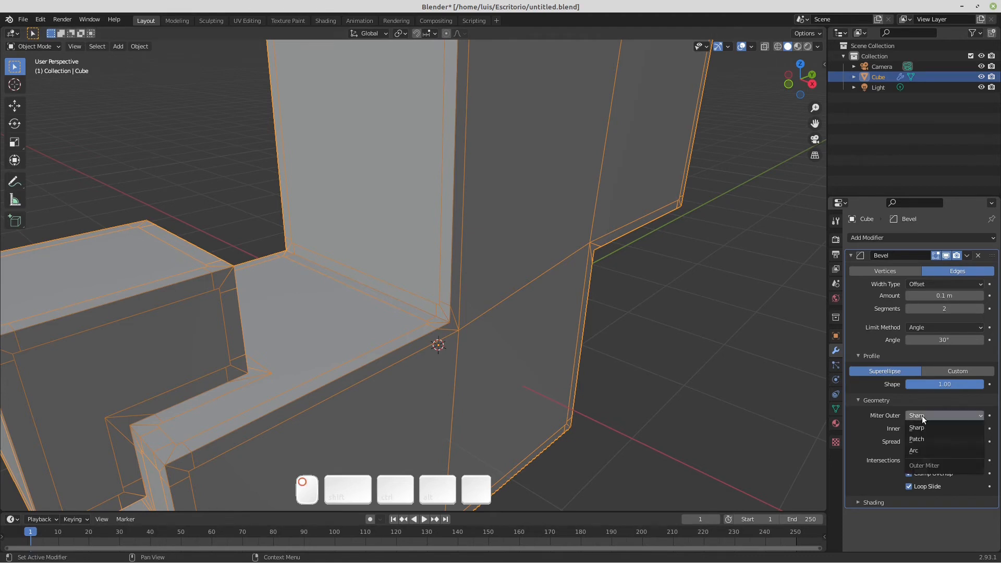
pyautogui.click(916, 438)
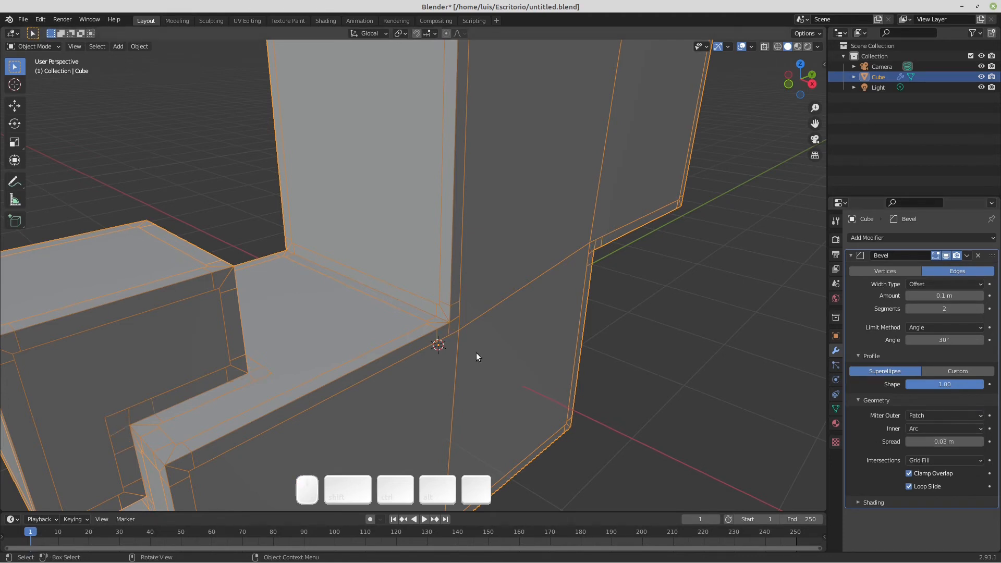
pyautogui.click(925, 415)
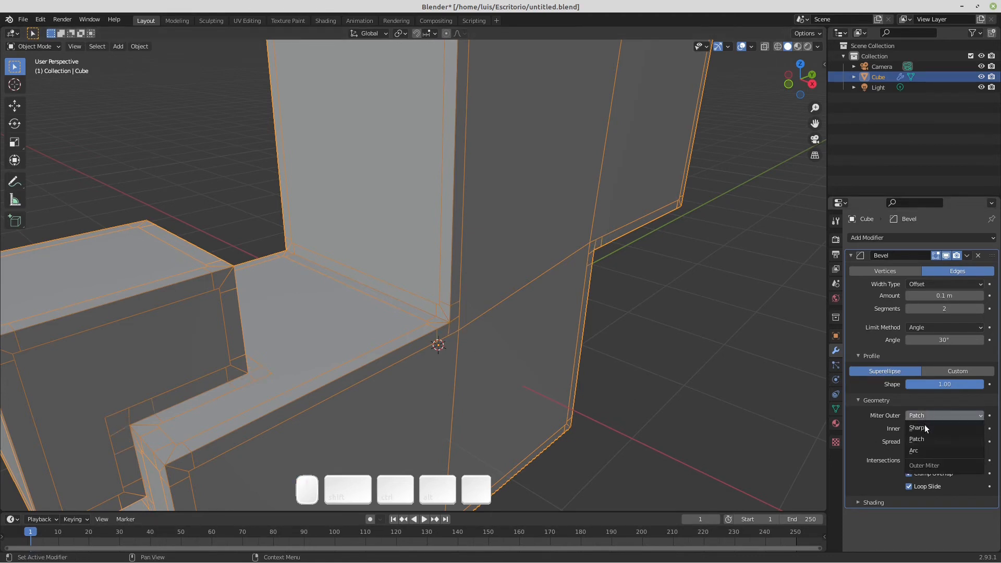
pyautogui.click(918, 452)
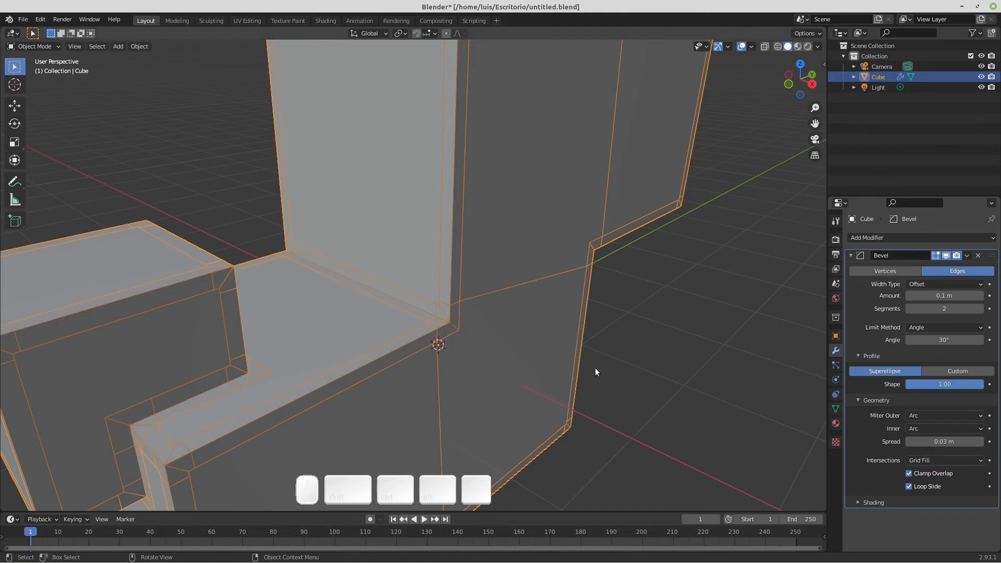
# Step: Set the miter spread to 0 m and the bevel segments to 4
pyautogui.moveTo(941, 441)
pyautogui.mouseDown()
pyautogui.moveTo(962, 441)
pyautogui.moveTo(937, 443)
pyautogui.mouseUp()
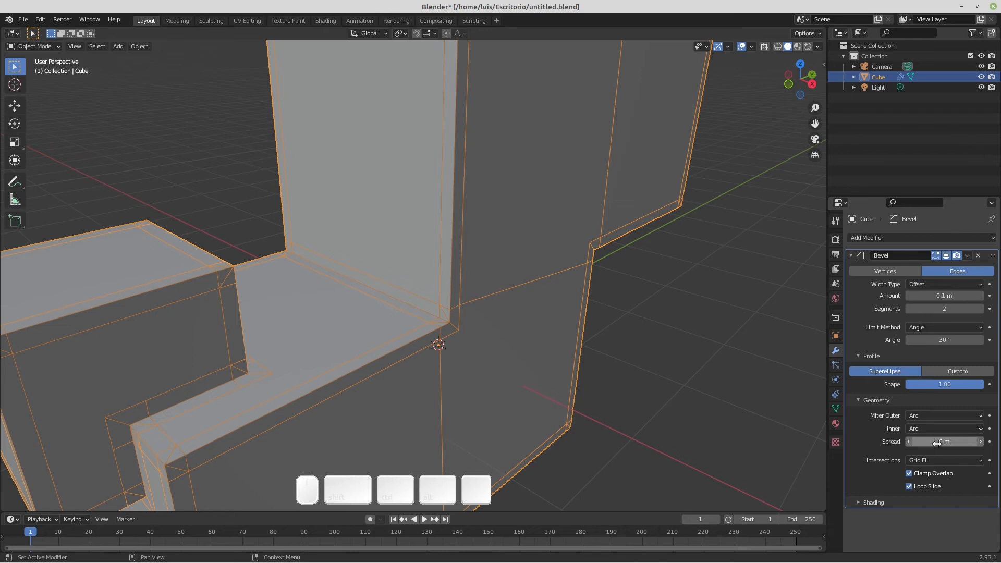
pyautogui.click(981, 308)
pyautogui.click(982, 309)
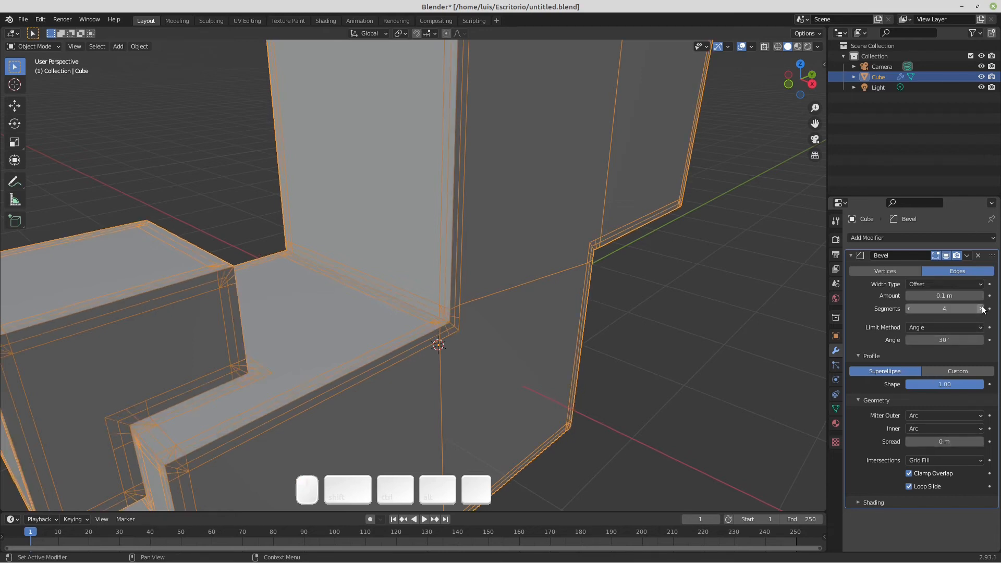
# Step: Set the profile shape to 0.5 and the inner miter to Sharp
pyautogui.click(945, 384)
pyautogui.write('.')
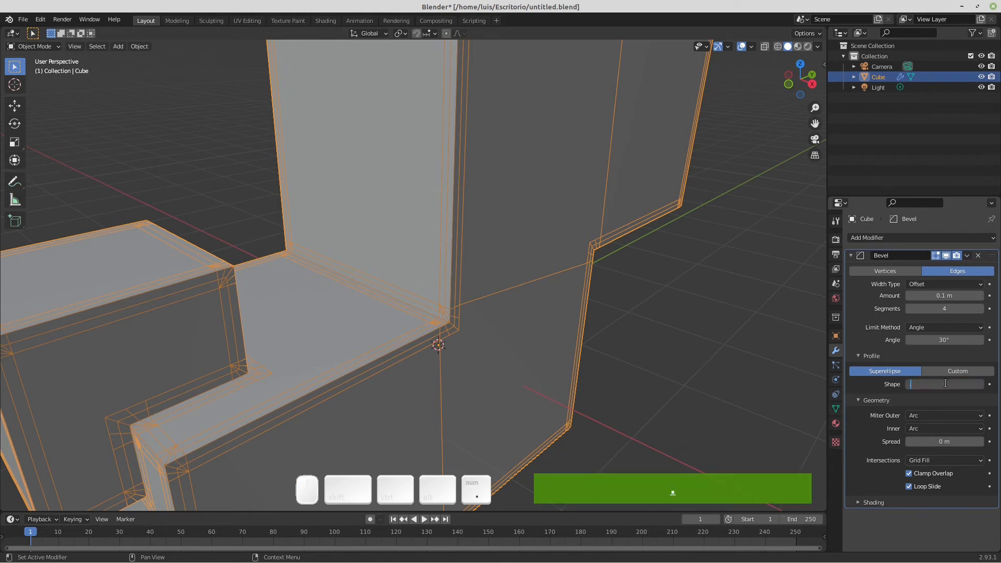
pyautogui.write('5')
pyautogui.press('Return')
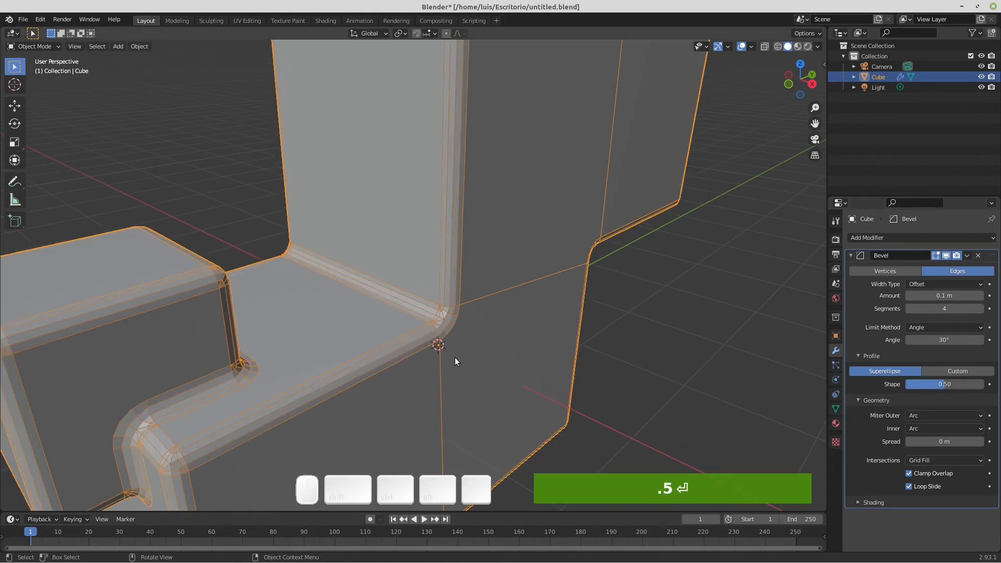
pyautogui.click(921, 430)
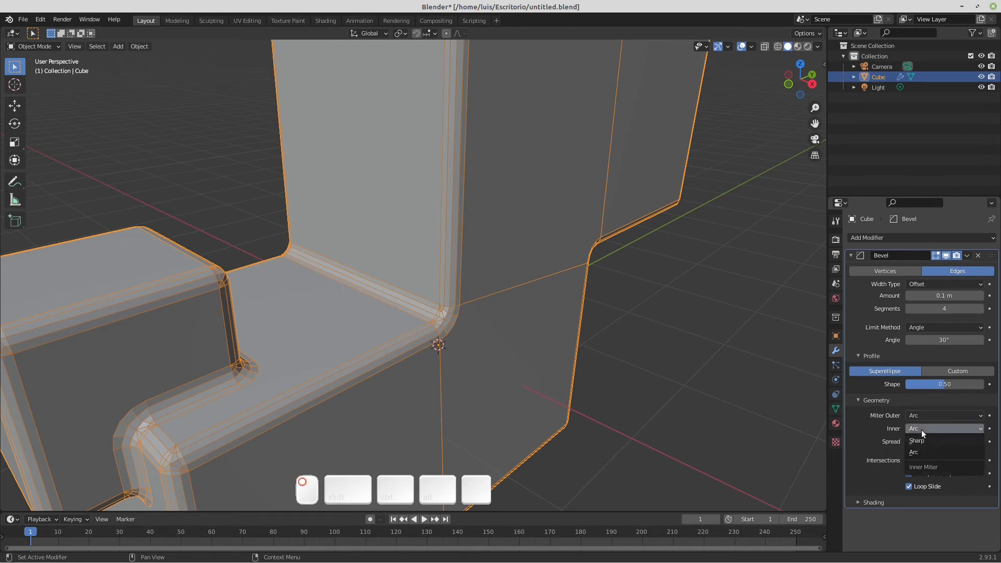
pyautogui.click(918, 439)
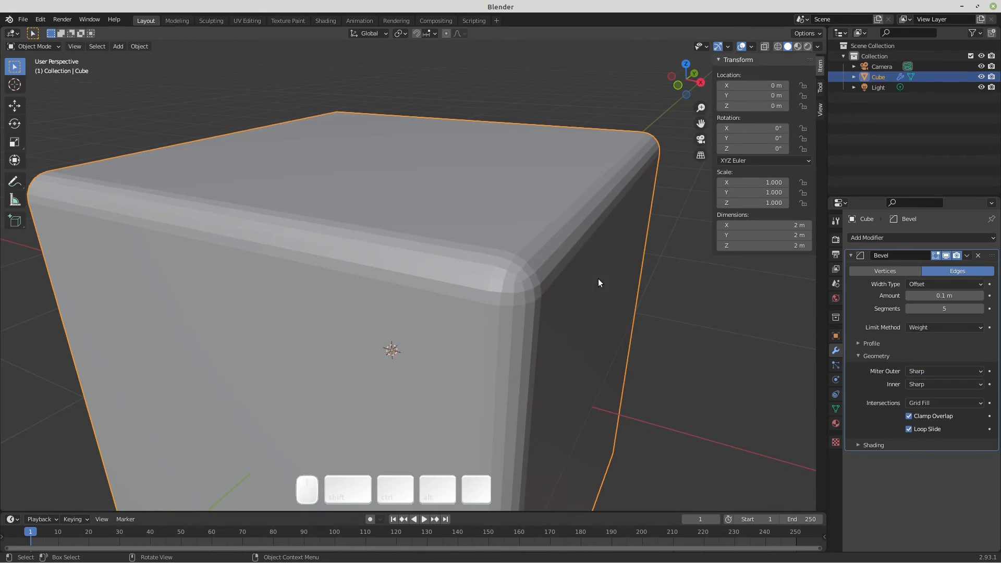
# Step: Enter Edit Mode on the beveled cube and select a marked top edge to check its bevel weight
pyautogui.press('Tab')
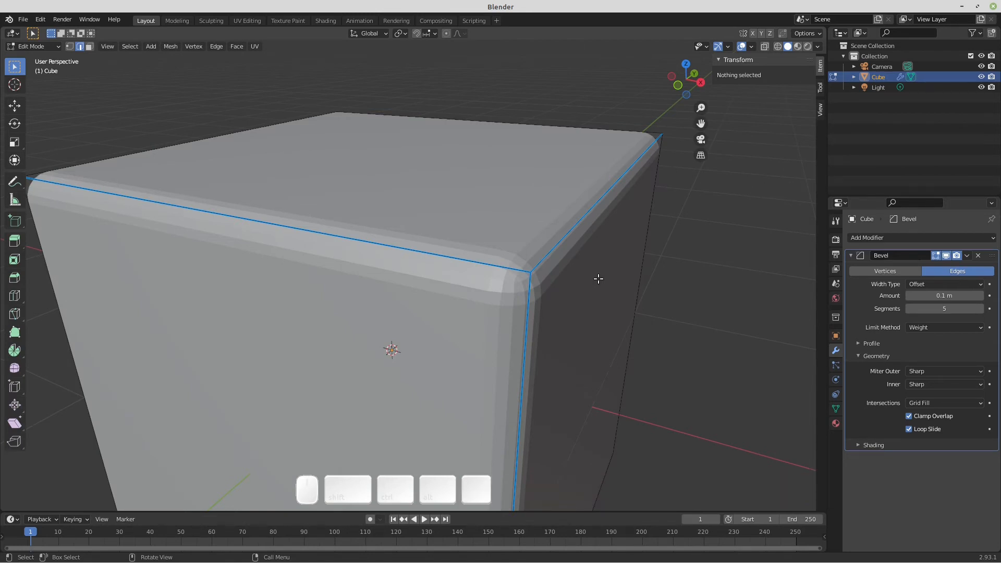
pyautogui.click(584, 214)
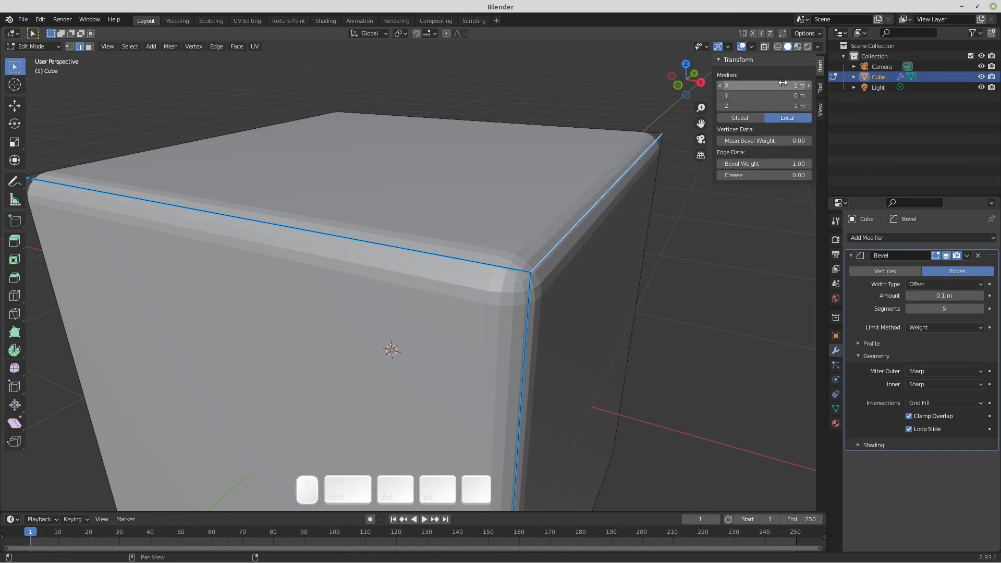
pyautogui.click(821, 65)
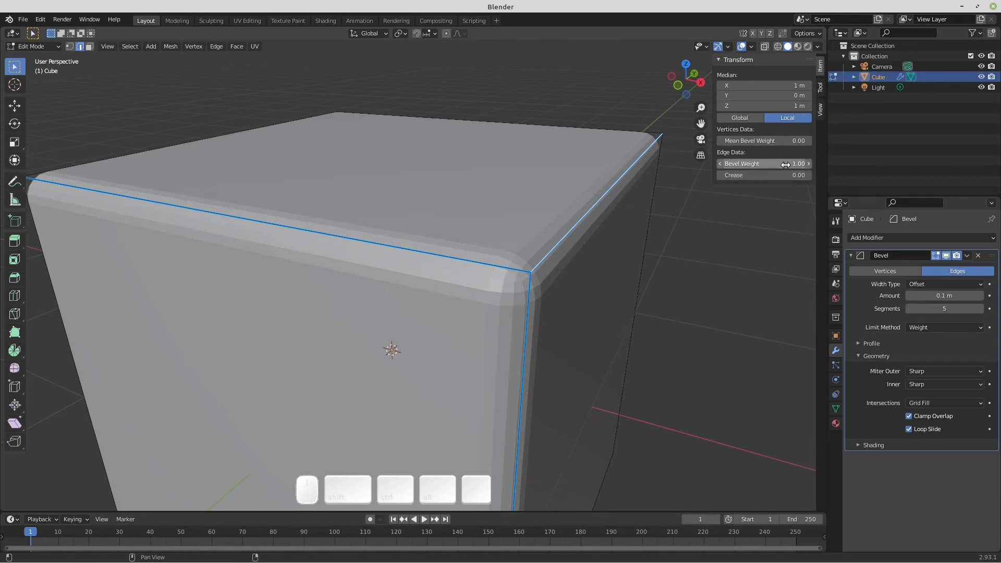
# Step: Select the three weighted edges meeting at the cube's nearest top corner and set the bevel intersections to Cutoff
pyautogui.click(512, 268)
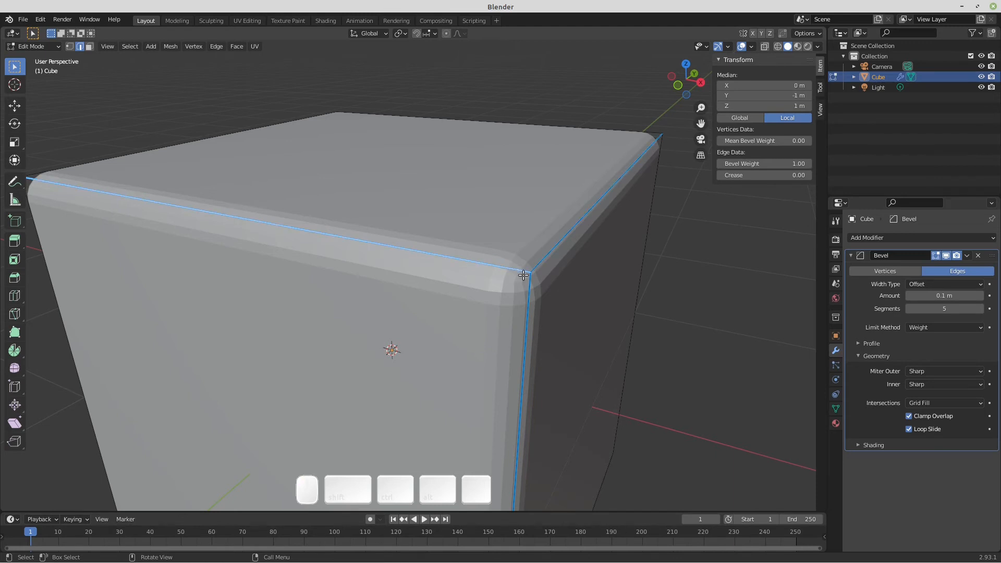
pyautogui.keyDown('shift'); pyautogui.click(525, 281); pyautogui.keyUp('shift')
pyautogui.keyDown('shift'); pyautogui.click(540, 262); pyautogui.keyUp('shift')
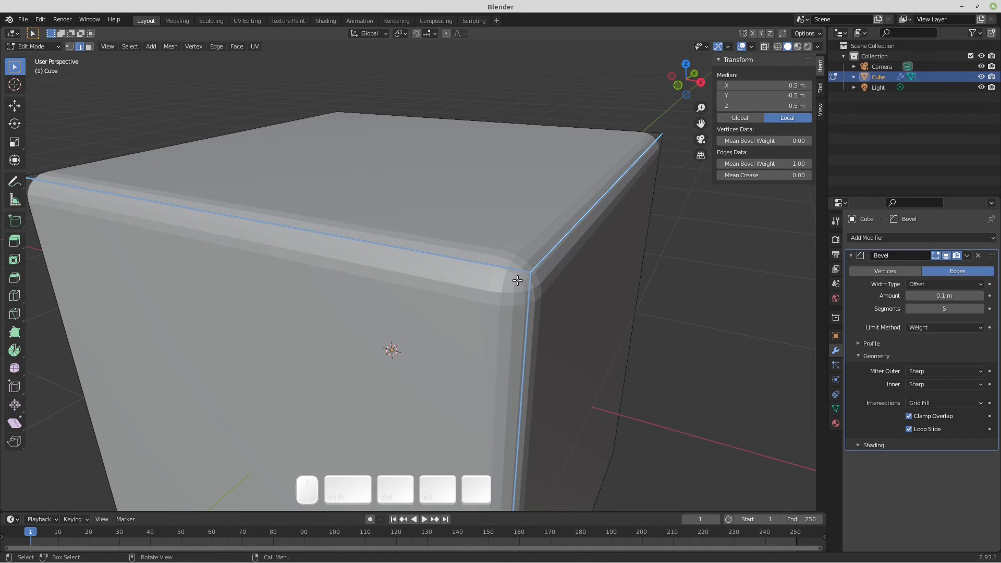
pyautogui.click(926, 403)
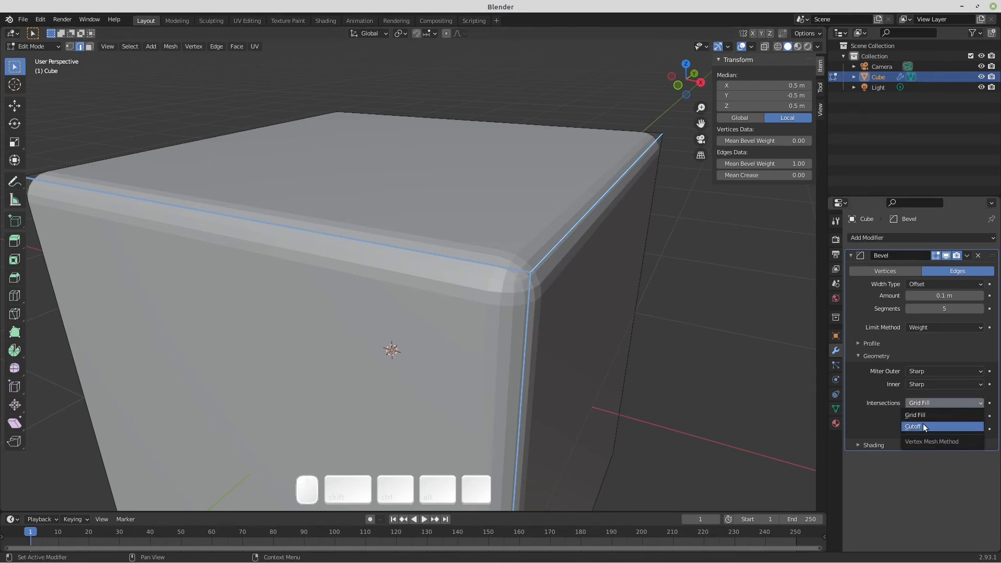
pyautogui.click(920, 425)
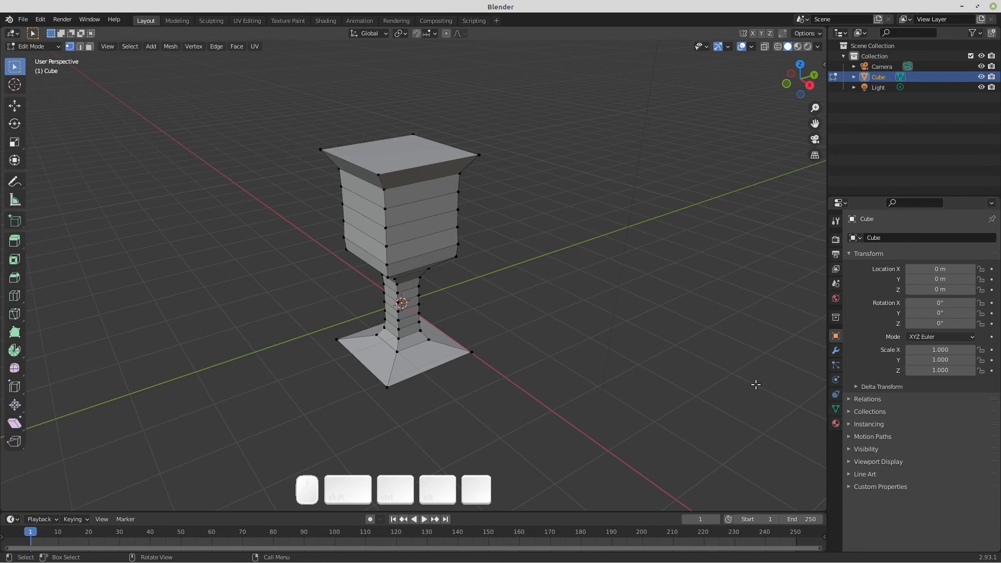
# Step: Add a vertex group to the cube mesh and name it Bisel01
pyautogui.click(835, 410)
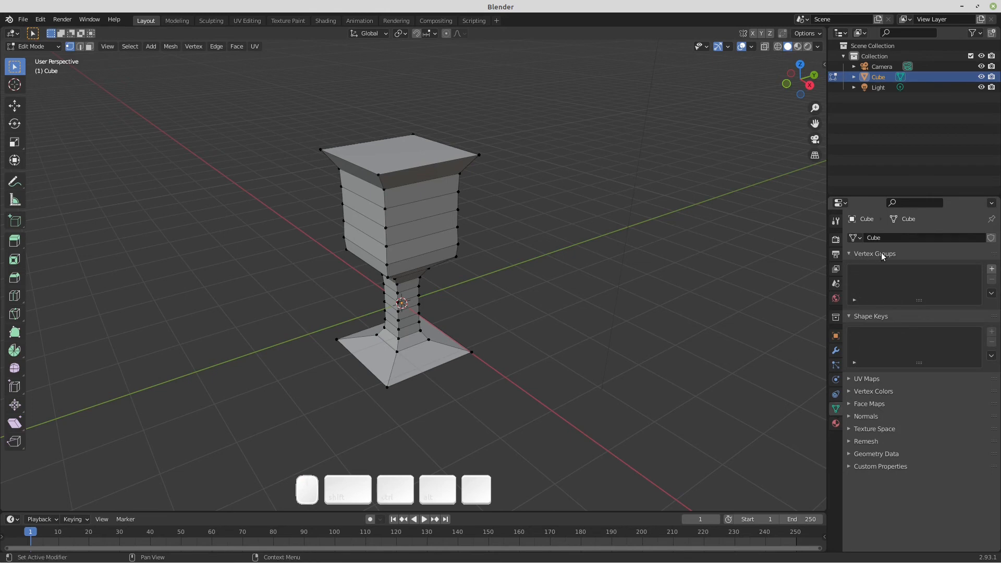
pyautogui.click(991, 269)
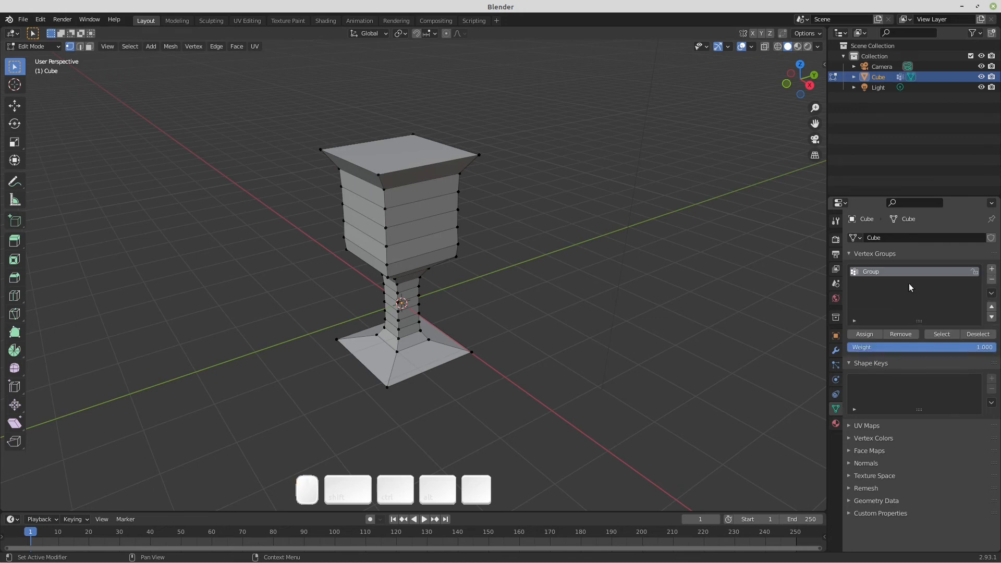
pyautogui.doubleClick(889, 273)
pyautogui.press('BackSpace')
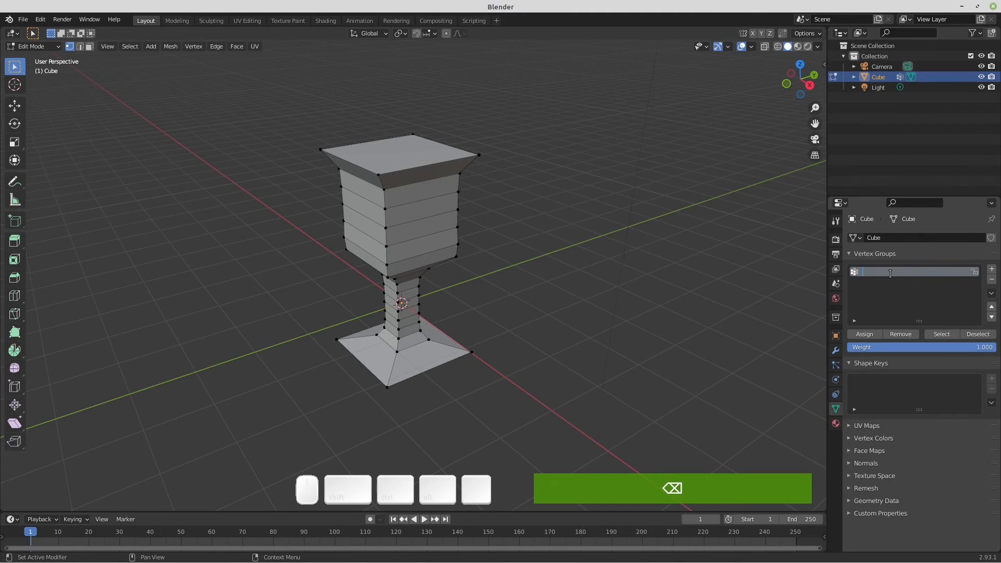
pyautogui.write('Bisel01')
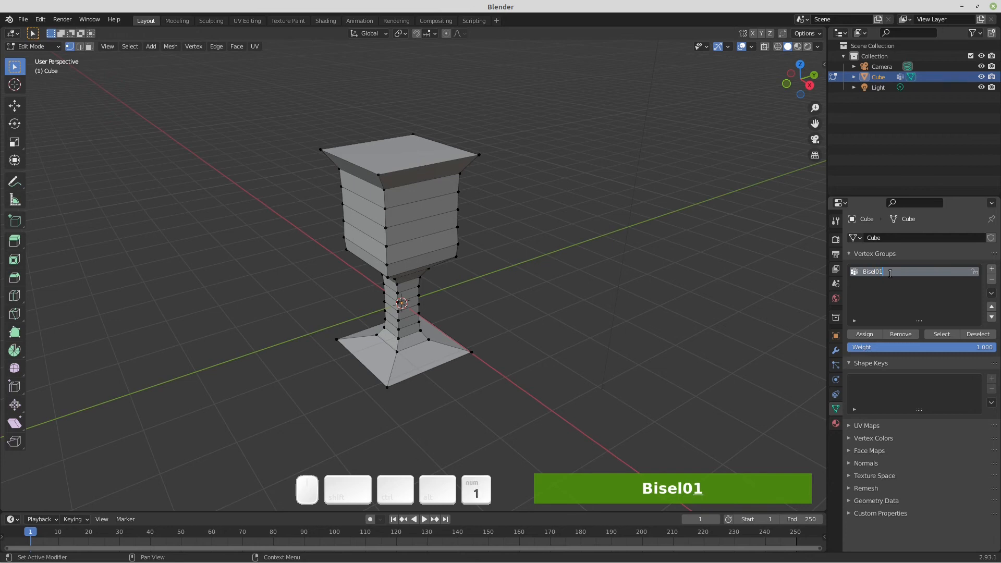
pyautogui.press('Return')
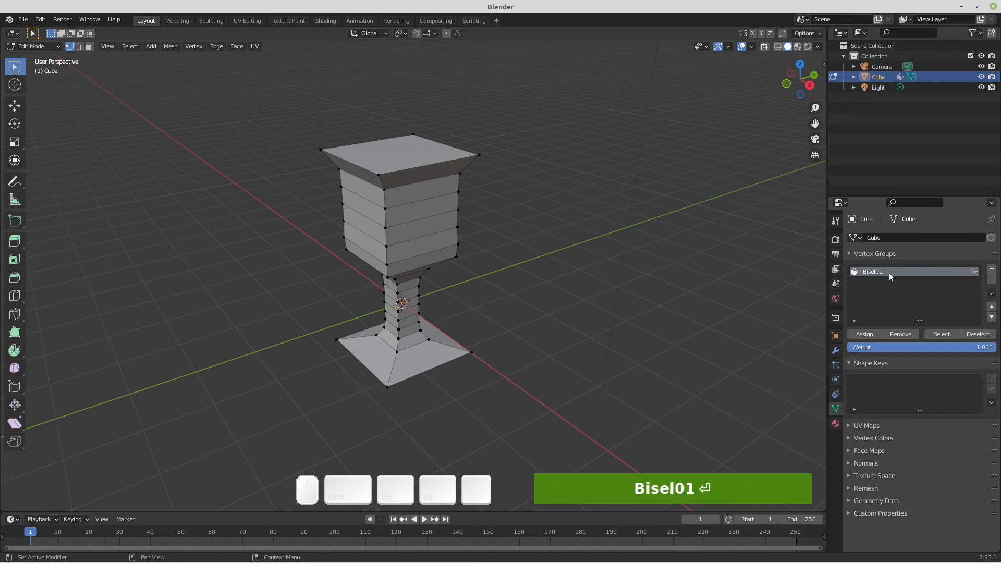
# Step: Add a second vertex group and name it Bisel02
pyautogui.click(991, 269)
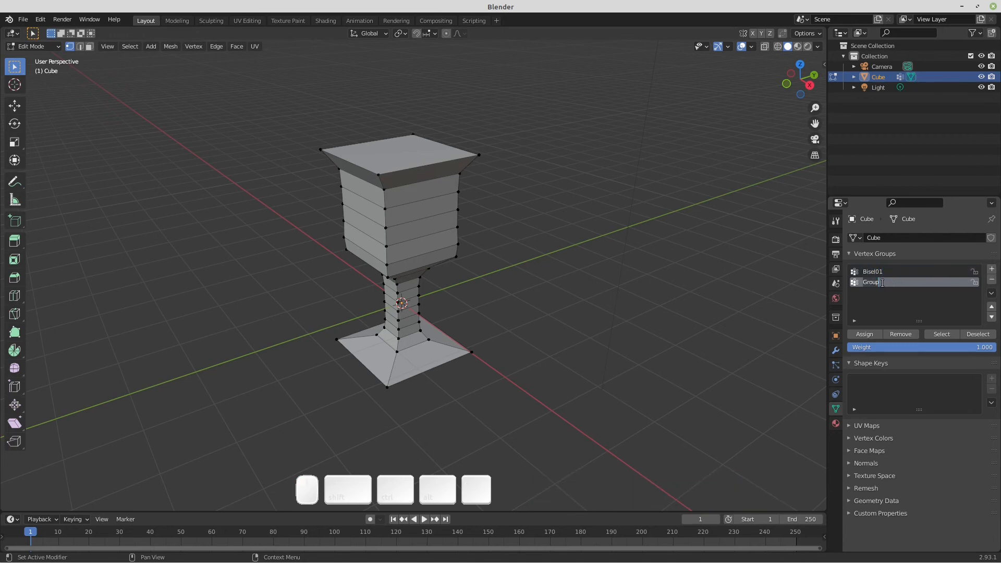
pyautogui.write('Bisel')
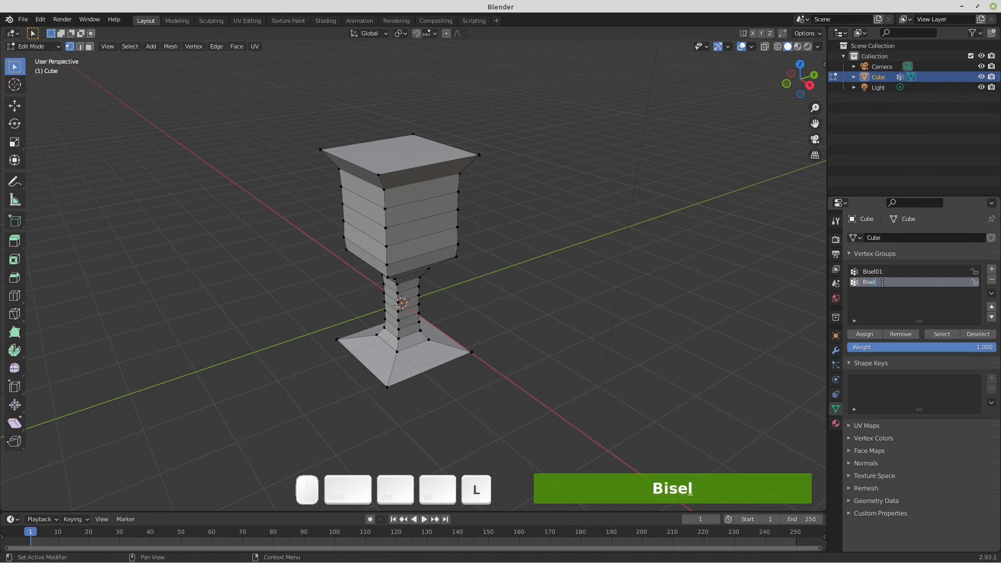
pyautogui.write('02')
pyautogui.press('Return')
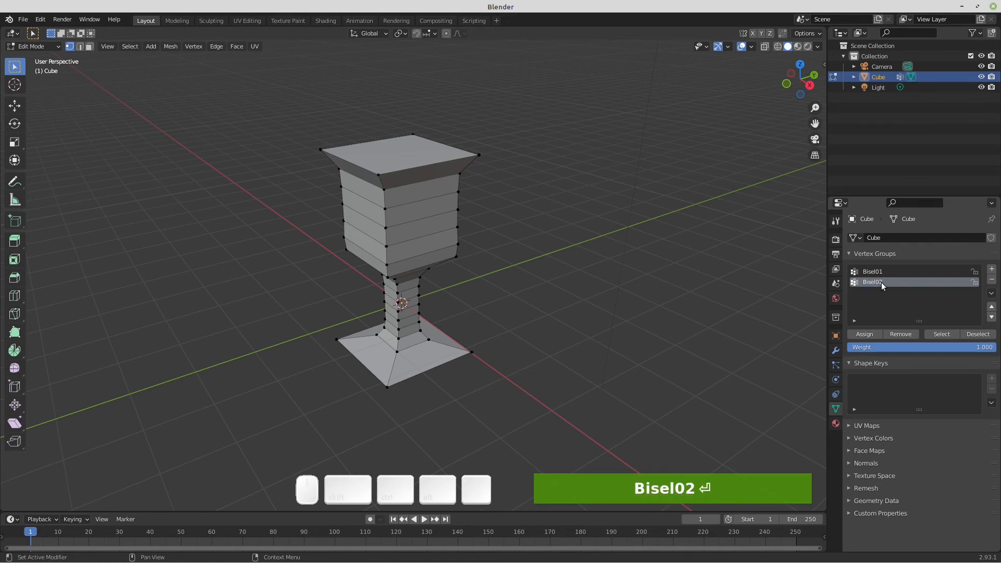
# Step: Select the cup's nearest vertical corner edge loop and assign its vertices to the Bisel01 group
pyautogui.click(873, 272)
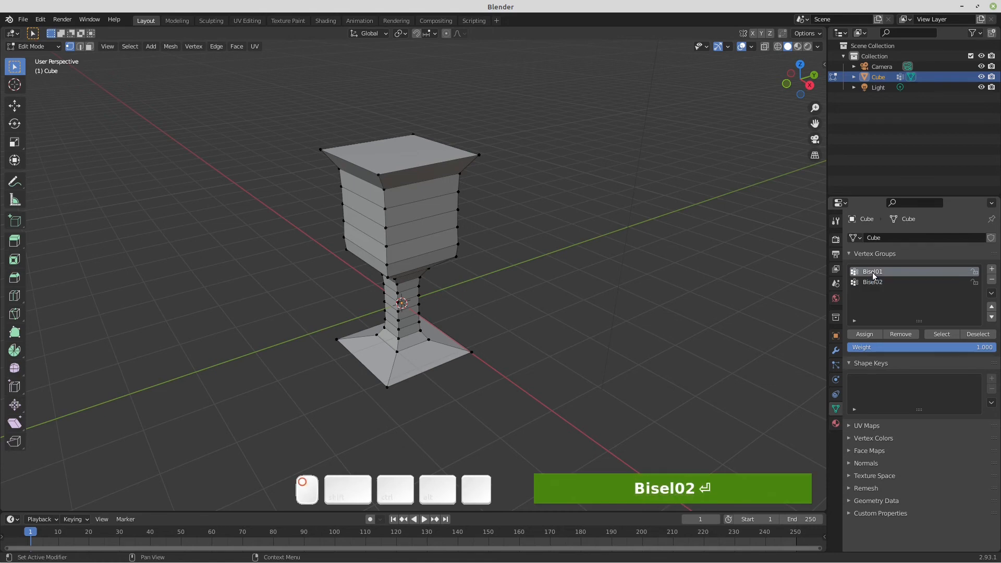
pyautogui.click(871, 284)
pyautogui.click(874, 273)
pyautogui.click(873, 282)
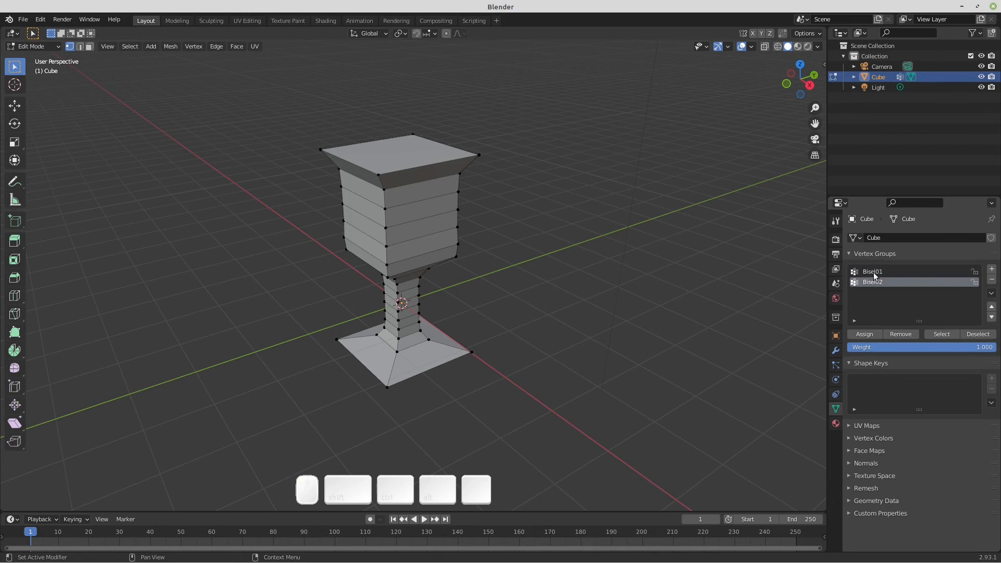
pyautogui.click(874, 273)
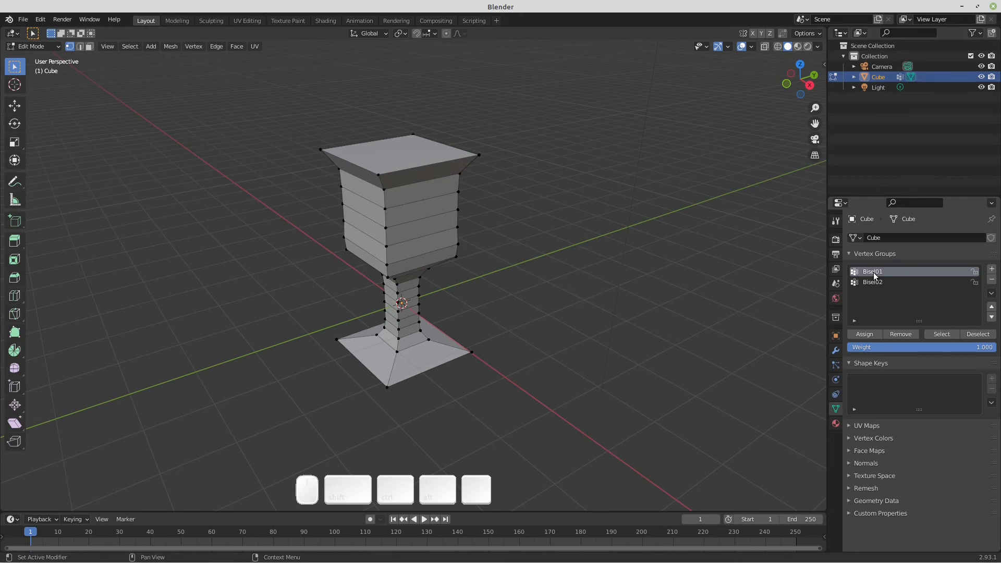
pyautogui.keyDown('alt'); pyautogui.click(383, 186); pyautogui.keyUp('alt')
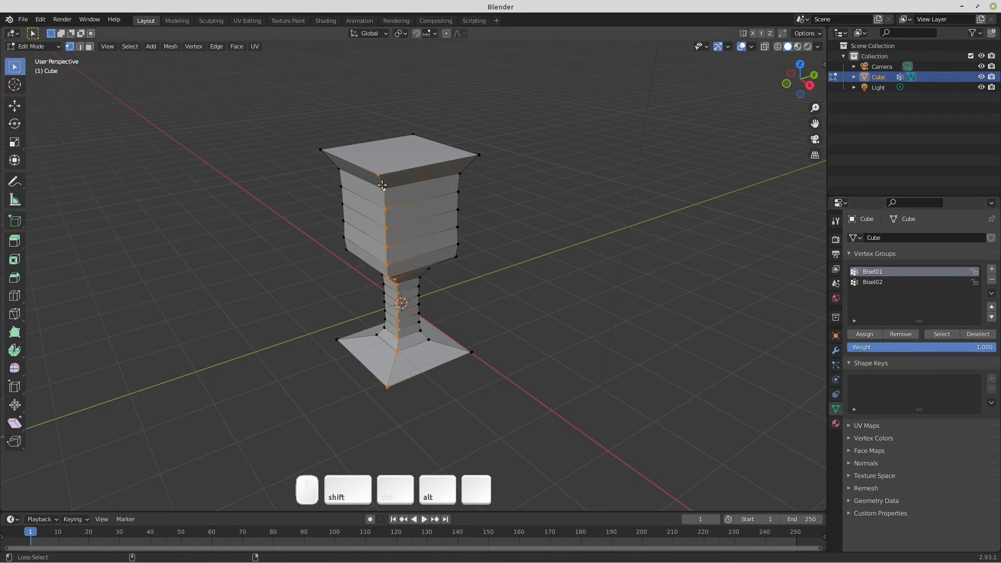
pyautogui.moveTo(555, 216)
pyautogui.mouseDown(button='middle')
pyautogui.moveTo(495, 230)
pyautogui.moveTo(413, 168)
pyautogui.moveTo(559, 201)
pyautogui.moveTo(563, 213)
pyautogui.mouseUp(button='middle')
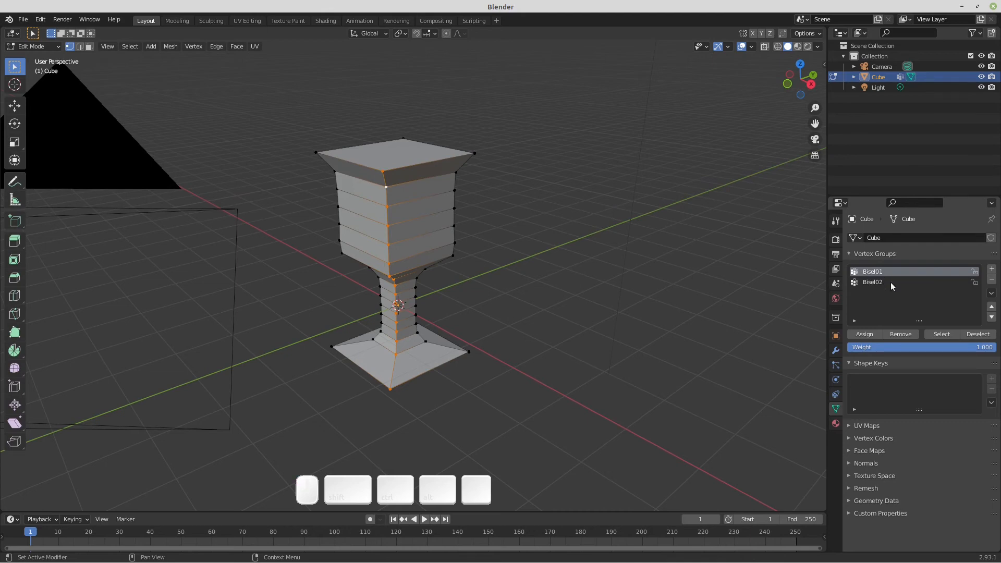
pyautogui.click(867, 334)
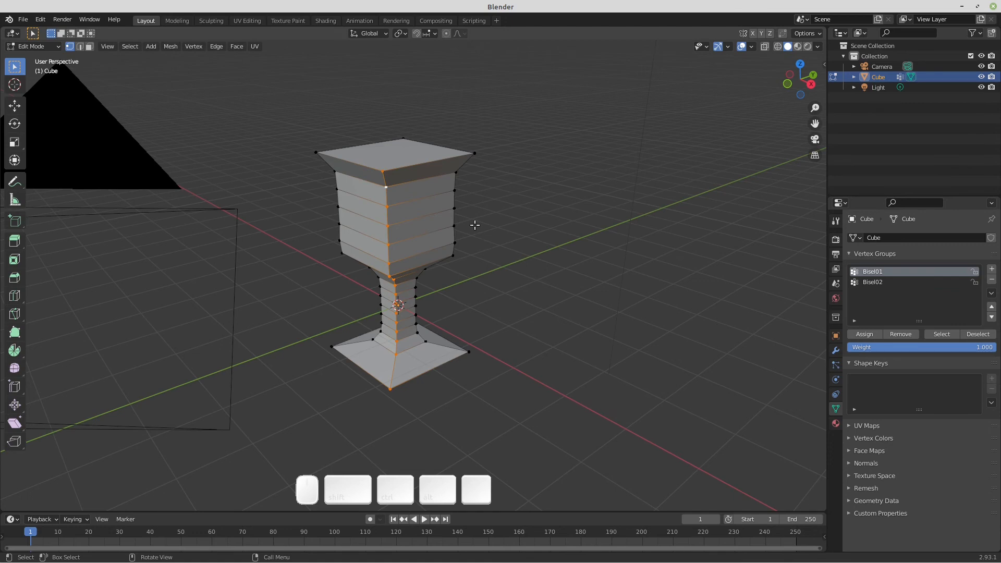
# Step: Clear the selection and select the vertices of the Bisel01 group to check the assignment
pyautogui.hotkey('alt', 'a')
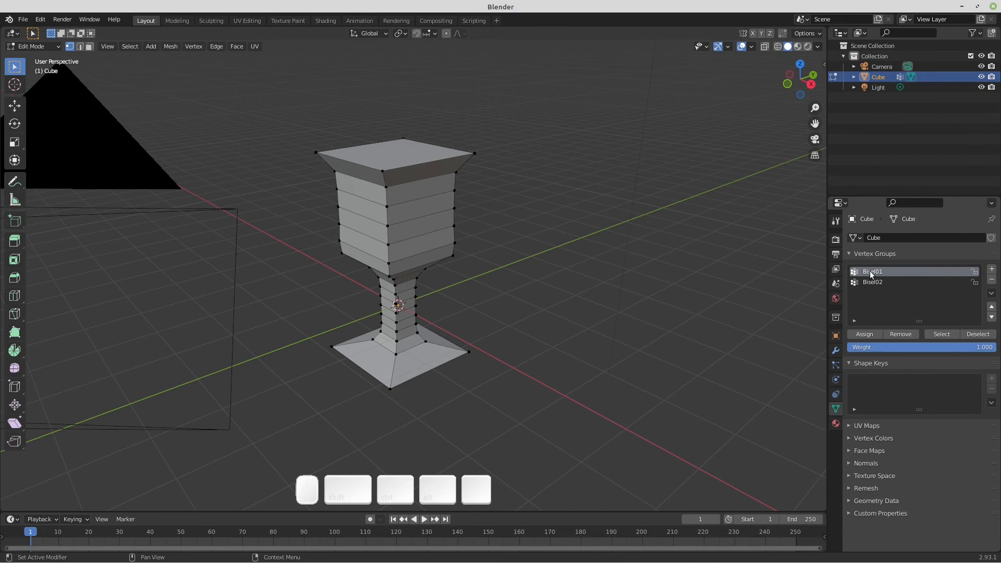
pyautogui.click(944, 335)
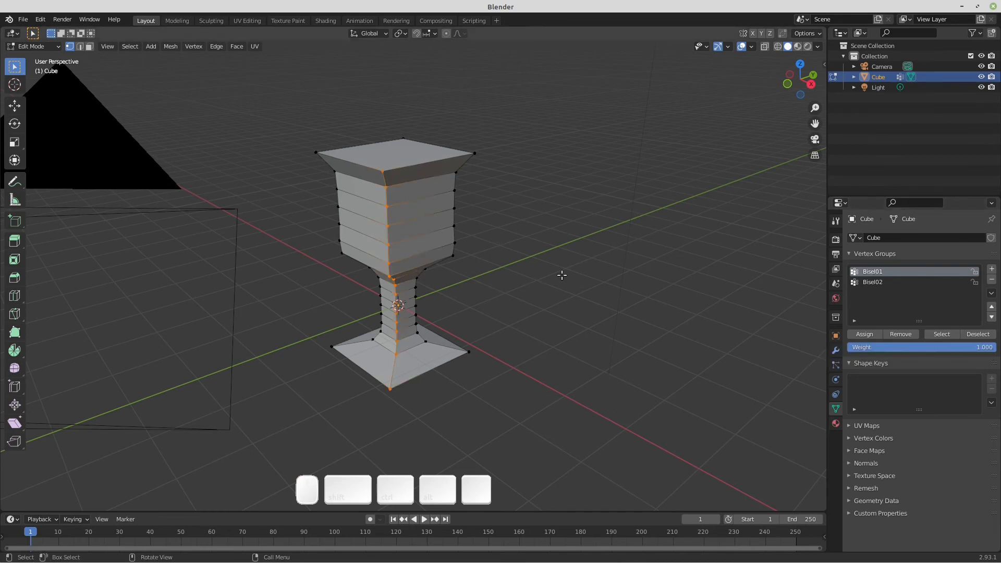
pyautogui.moveTo(599, 267); pyautogui.dragTo(493, 262, button='middle')
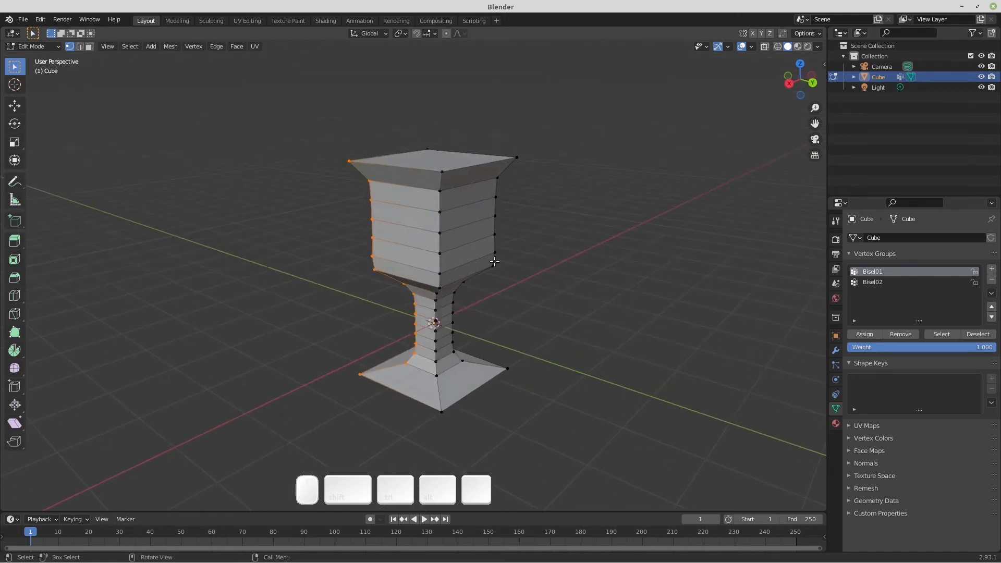
# Step: Assign the adjacent vertical corner edge loop, on the positive X and Y side, to the Bisel02 group, and clear the selection
pyautogui.hotkey('alt', 'a')
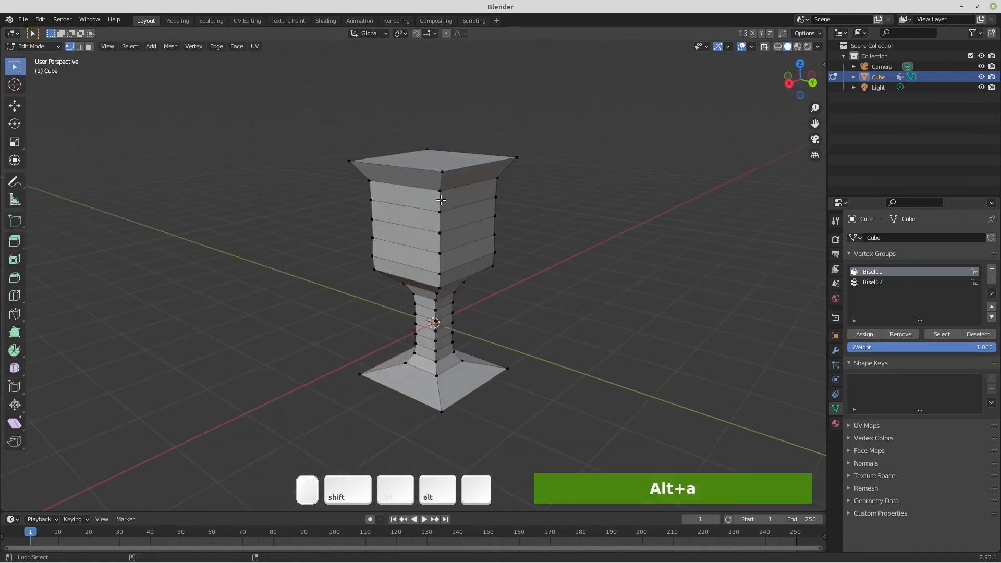
pyautogui.keyDown('alt'); pyautogui.click(442, 200); pyautogui.keyUp('alt')
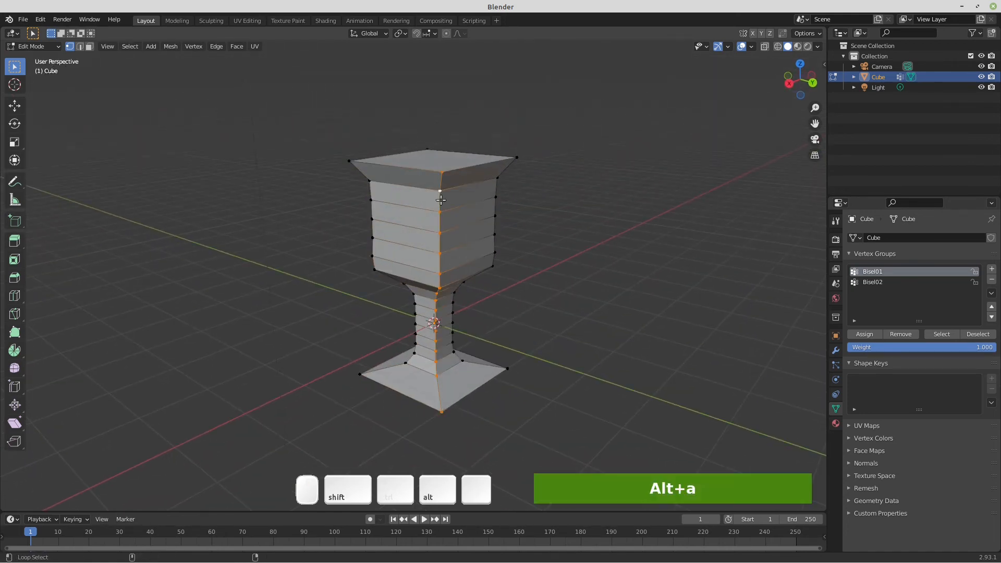
pyautogui.click(876, 283)
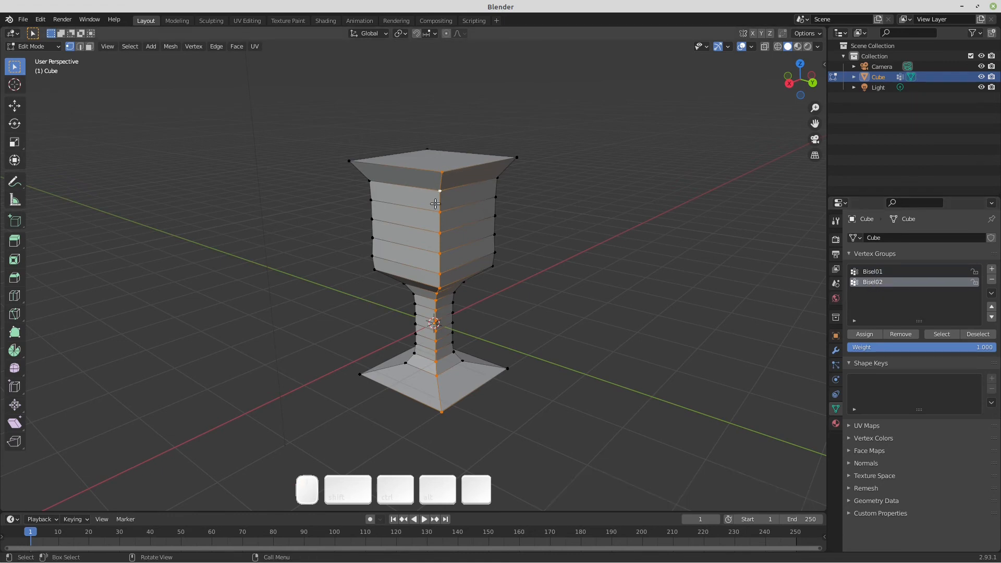
pyautogui.click(866, 335)
pyautogui.hotkey('alt', 'a')
# Step: Select another vertical corner edge loop and assign it to a new vertex group named Bisel03
pyautogui.moveTo(590, 252); pyautogui.dragTo(547, 201, button='middle')
pyautogui.keyDown('alt'); pyautogui.click(546, 201); pyautogui.keyUp('alt')
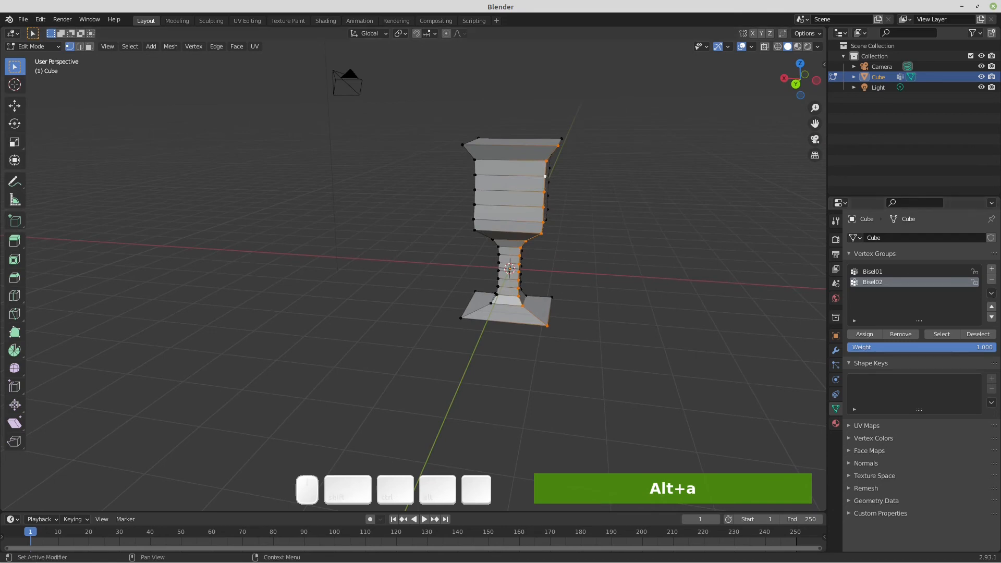
pyautogui.click(992, 269)
pyautogui.doubleClick(885, 293)
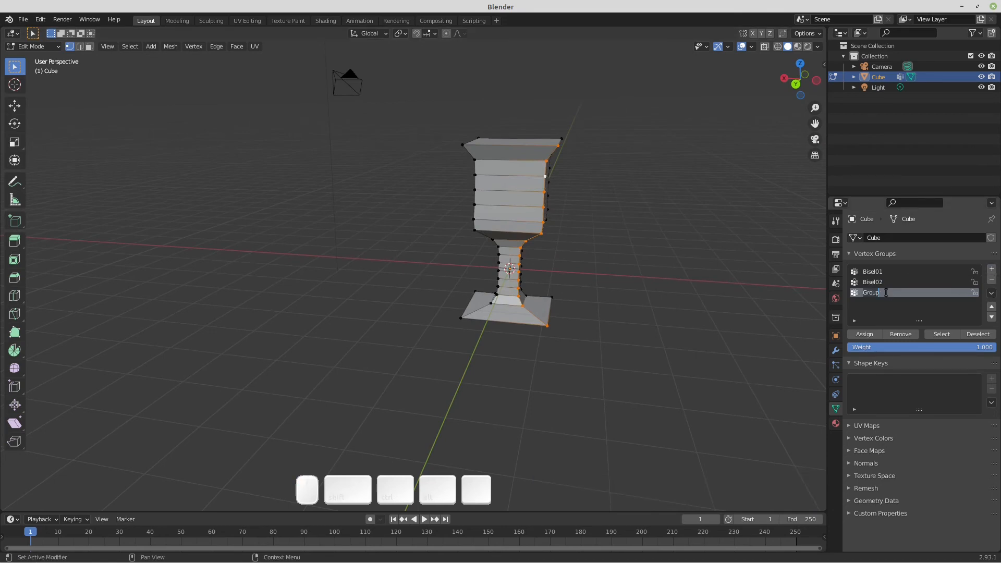
pyautogui.write('Bisel')
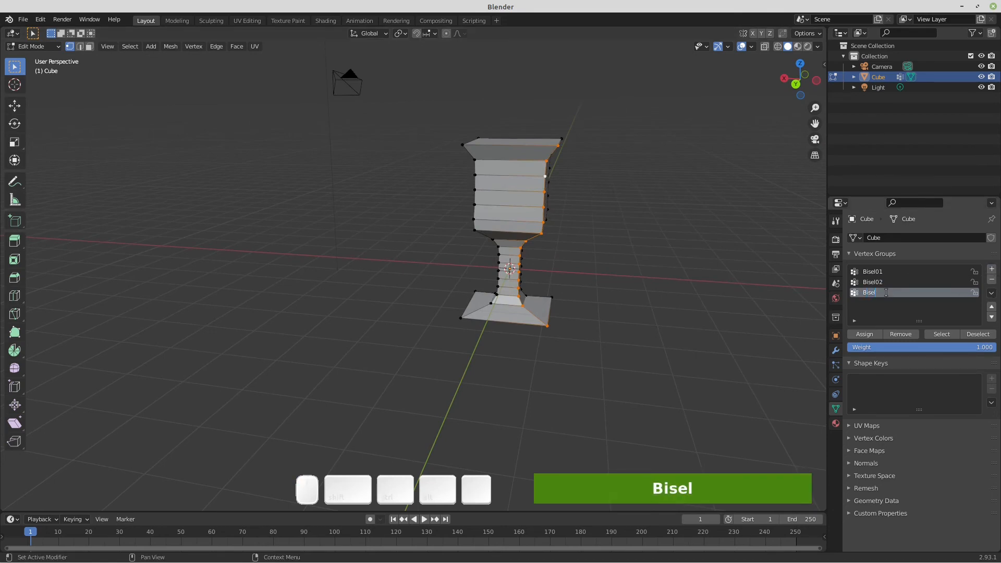
pyautogui.write('03')
pyautogui.press('Return')
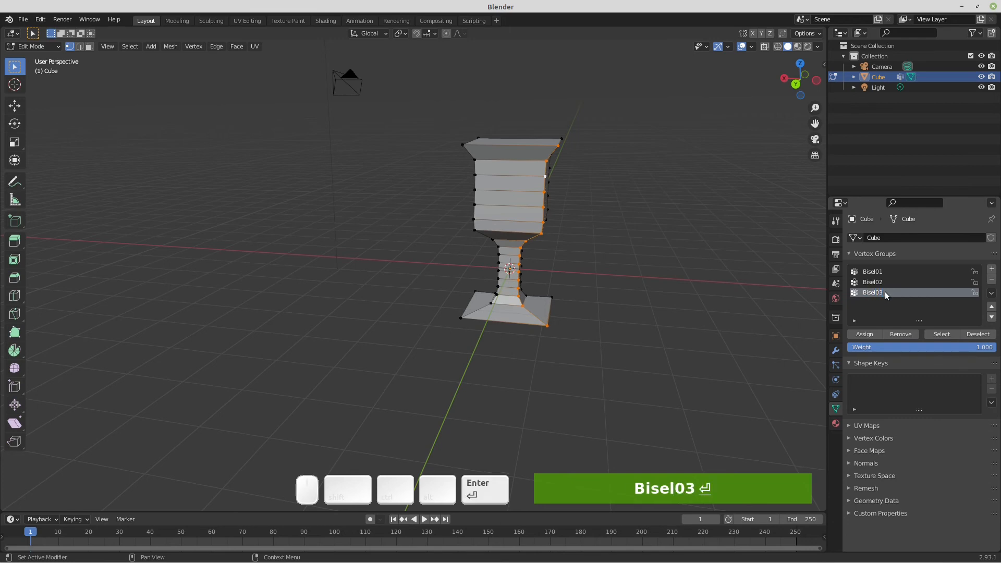
pyautogui.click(863, 334)
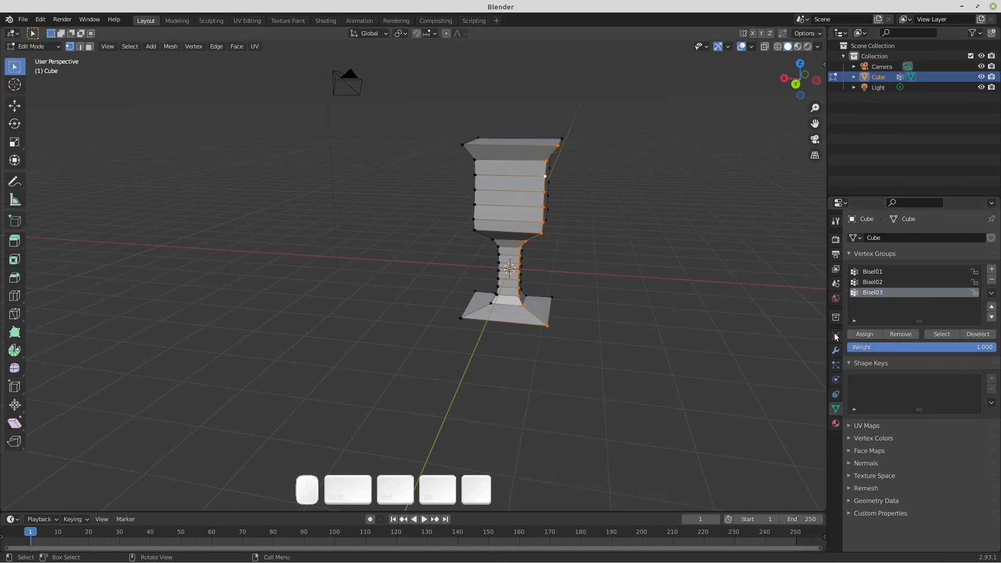
# Step: Delete the Bisel03 vertex group from the mesh
pyautogui.click(872, 282)
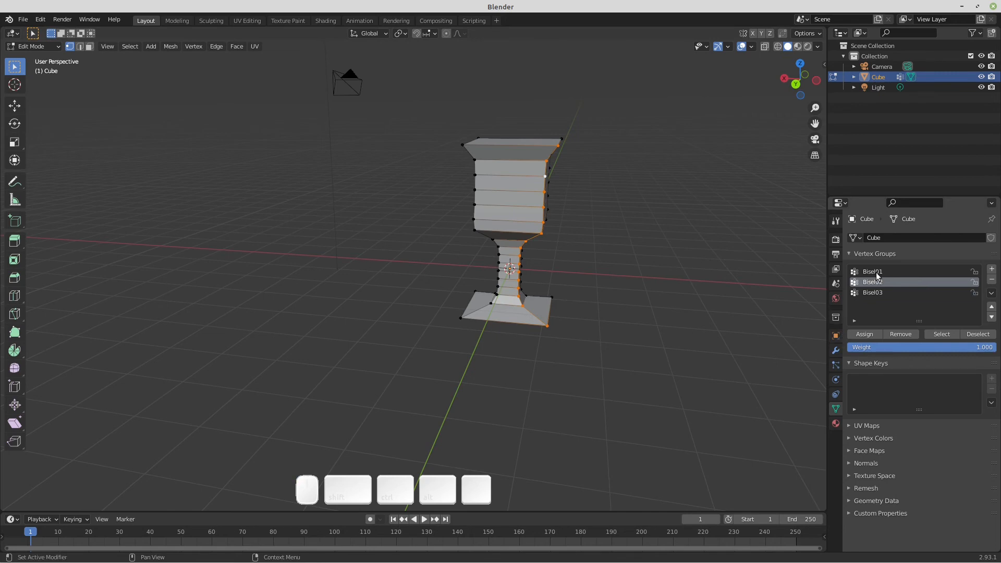
pyautogui.click(876, 272)
pyautogui.click(872, 292)
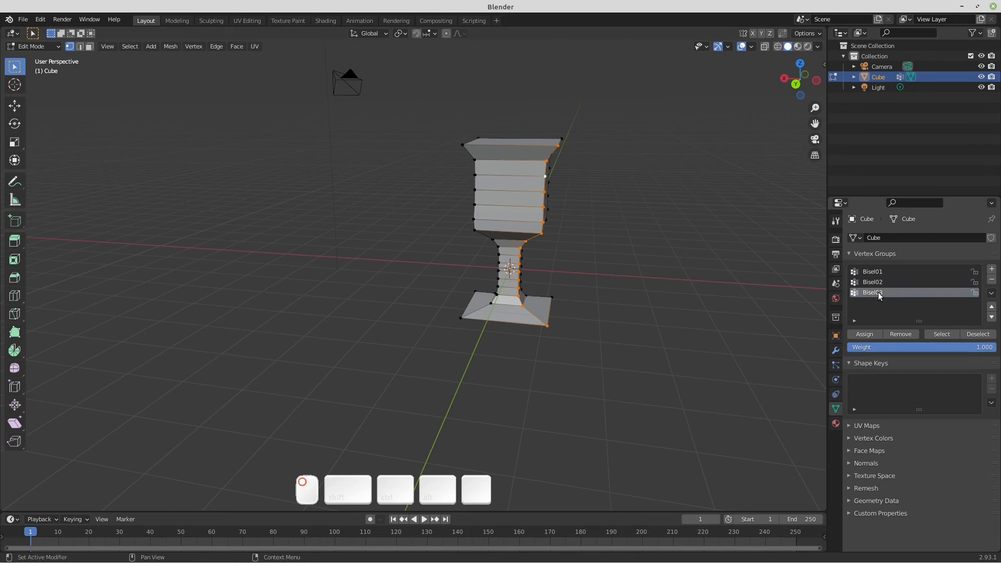
pyautogui.click(991, 283)
# Step: Add a Bevel modifier to the cup-shaped cube
pyautogui.moveTo(418, 249); pyautogui.dragTo(507, 262, button='middle')
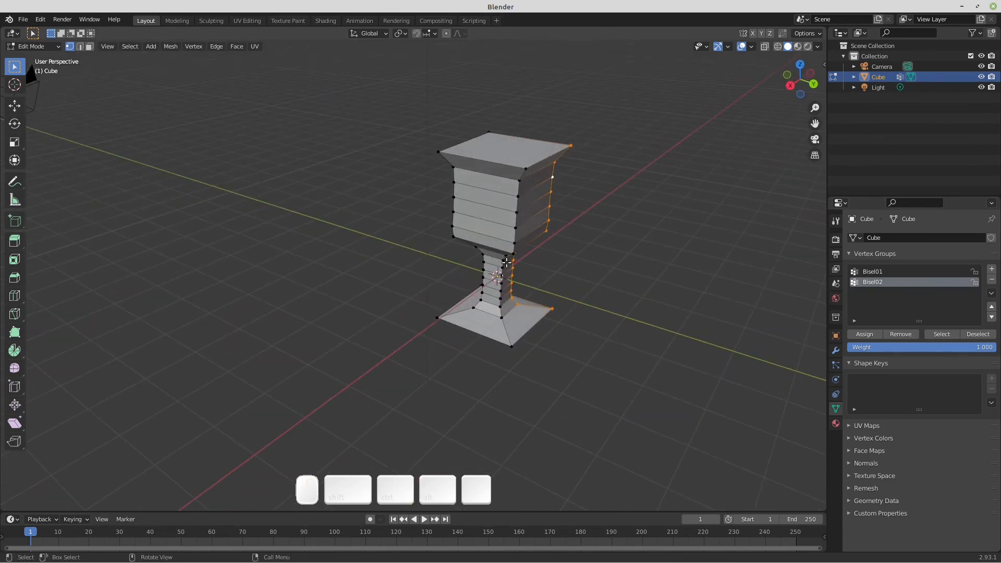
pyautogui.click(835, 354)
pyautogui.click(891, 238)
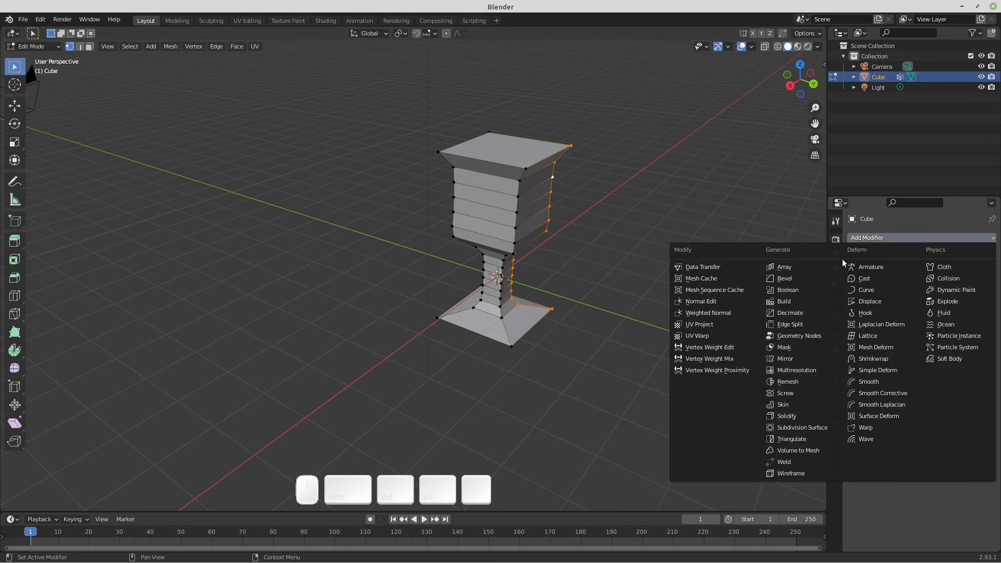
pyautogui.click(797, 279)
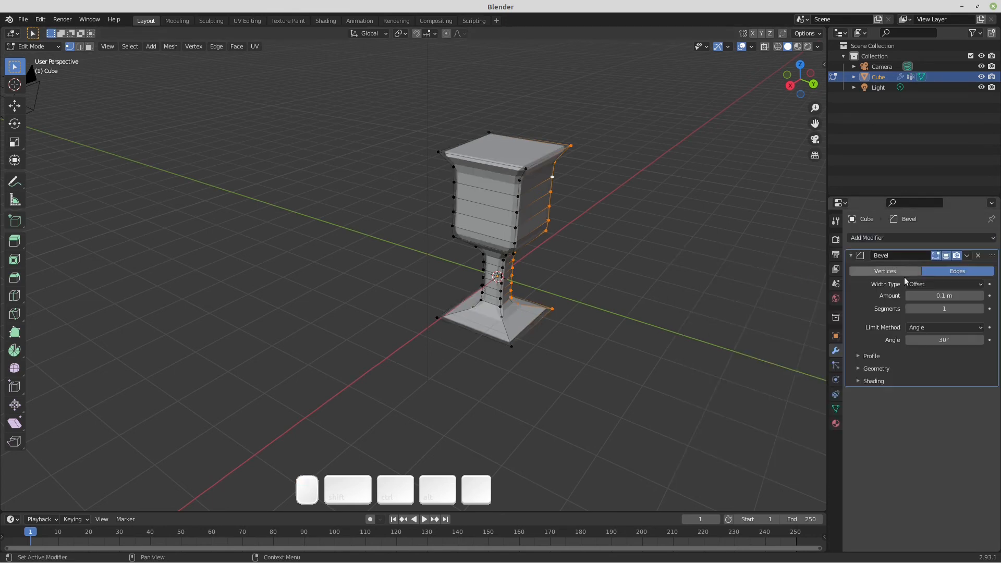
# Step: Set the bevel's limit method to Vertex Group and choose the Bisel01 group
pyautogui.click(922, 327)
pyautogui.click(920, 374)
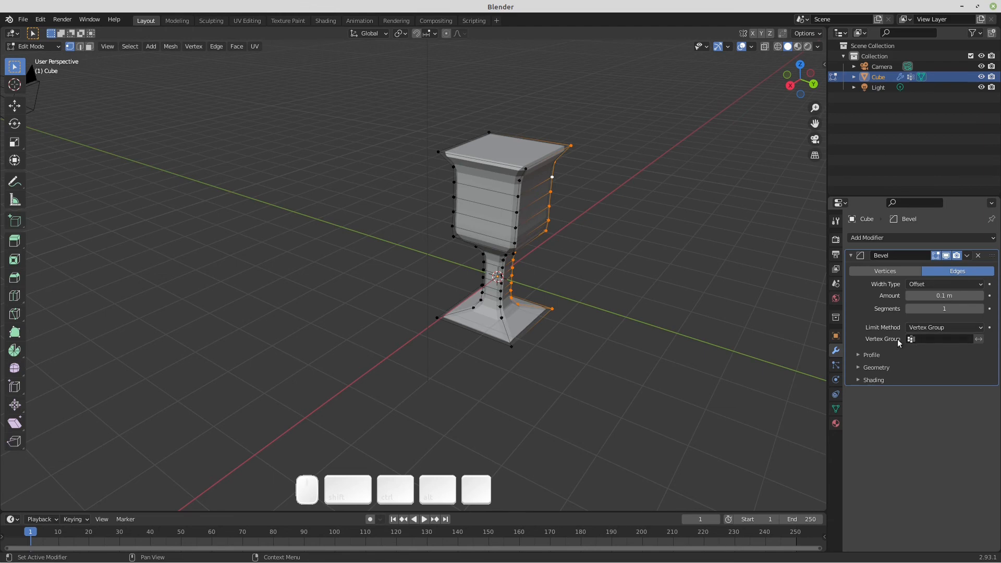
pyautogui.click(911, 338)
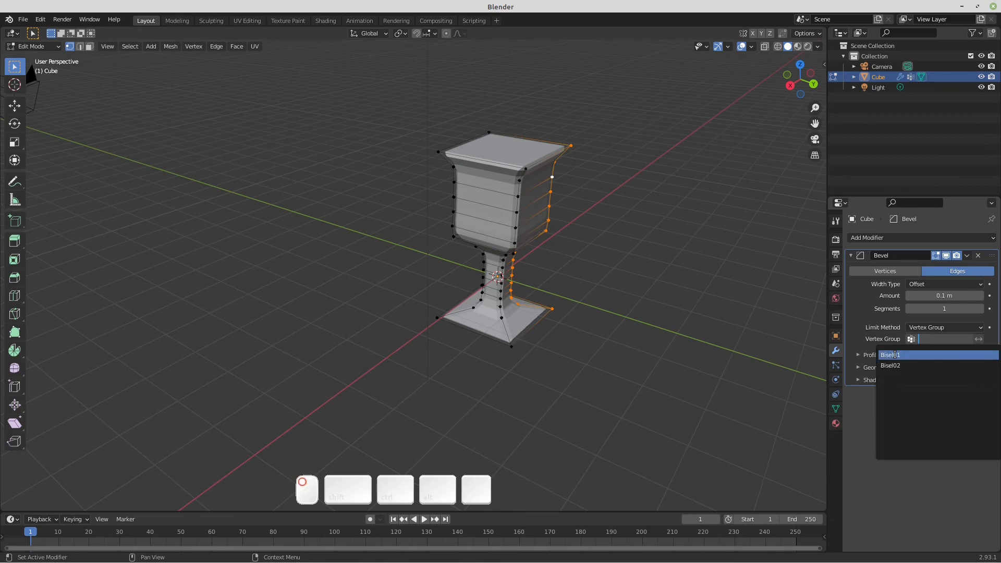
pyautogui.click(895, 354)
# Step: Set the bevel amount to 0.3 m
pyautogui.moveTo(605, 280)
pyautogui.mouseDown(button='middle')
pyautogui.moveTo(589, 298)
pyautogui.moveTo(603, 272)
pyautogui.moveTo(599, 297)
pyautogui.moveTo(589, 281)
pyautogui.mouseUp(button='middle')
pyautogui.scroll(2, 527, 176)
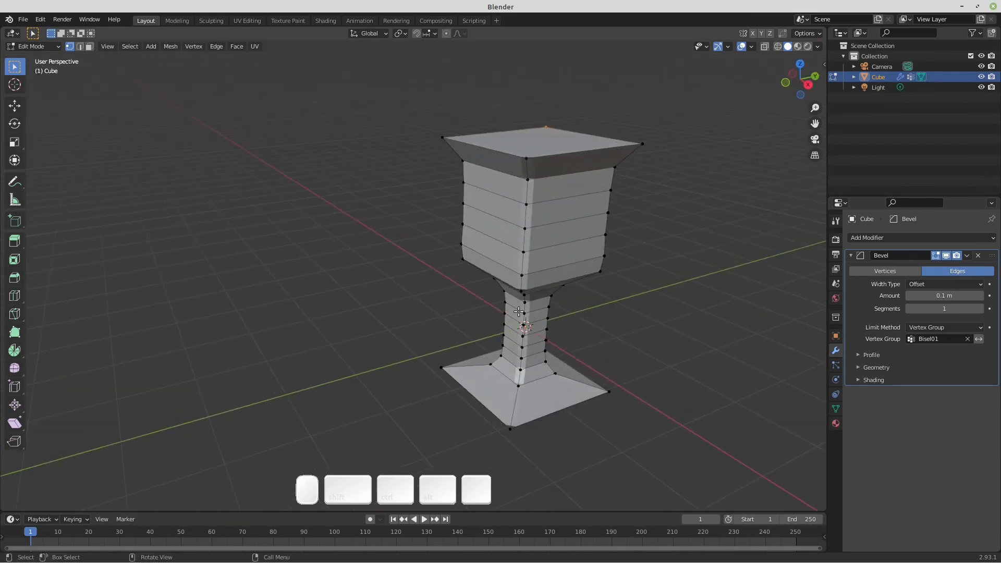
pyautogui.click(955, 296)
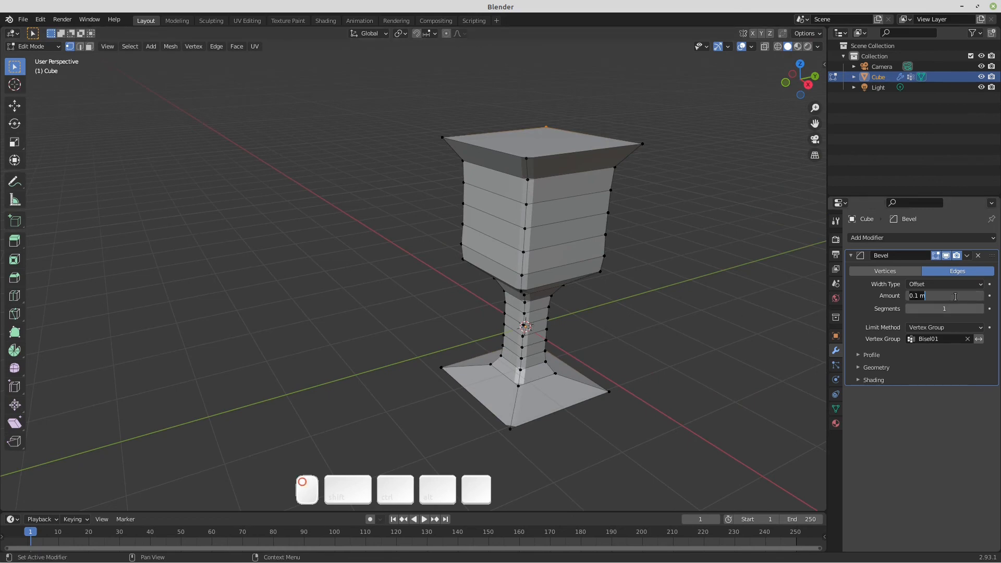
pyautogui.write('.3')
pyautogui.press('Return')
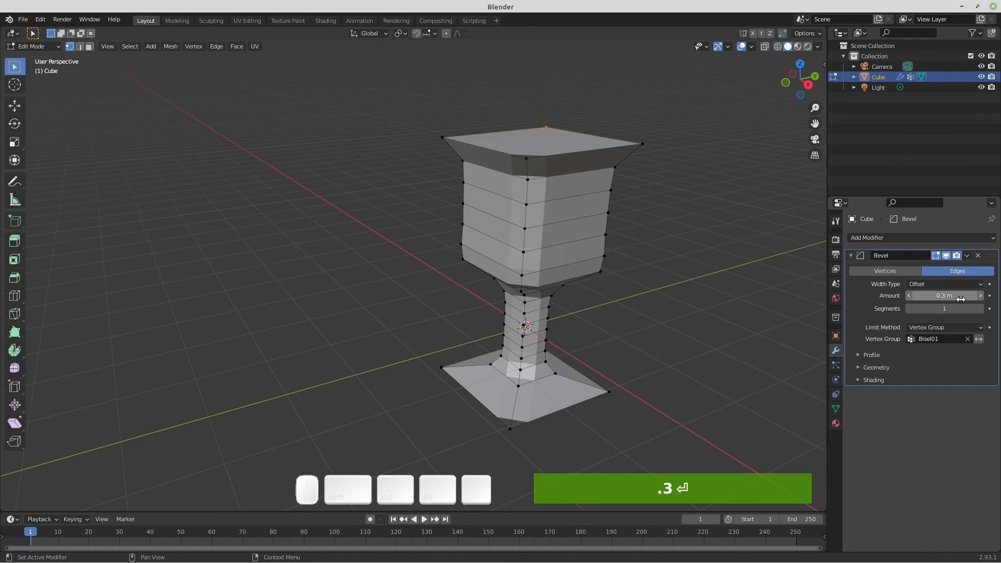
# Step: Set the Bisel01 bevel's segments to 6 and deselect all of the cup's vertices
pyautogui.click(981, 309)
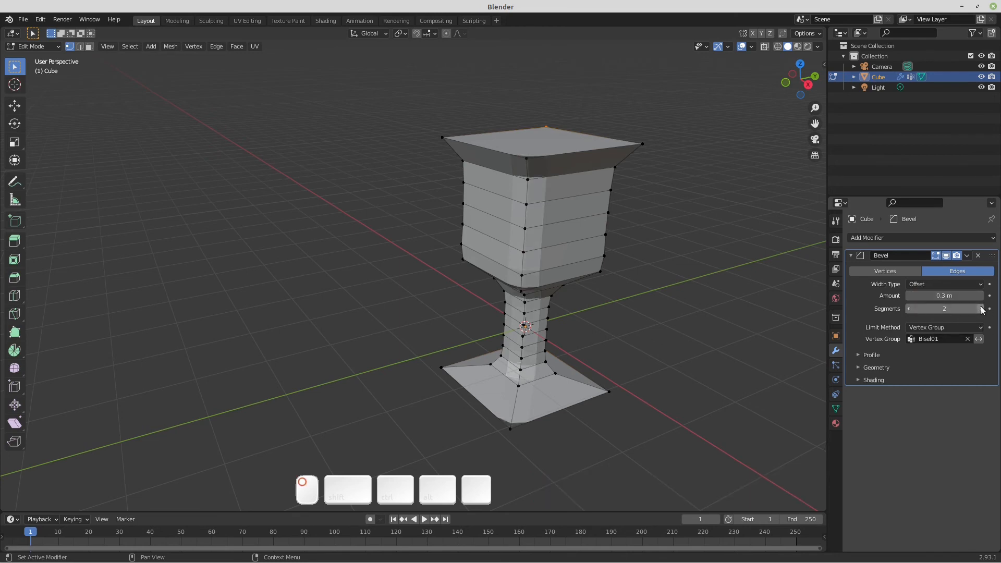
pyautogui.click(981, 309)
pyautogui.click(982, 310)
pyautogui.click(982, 309)
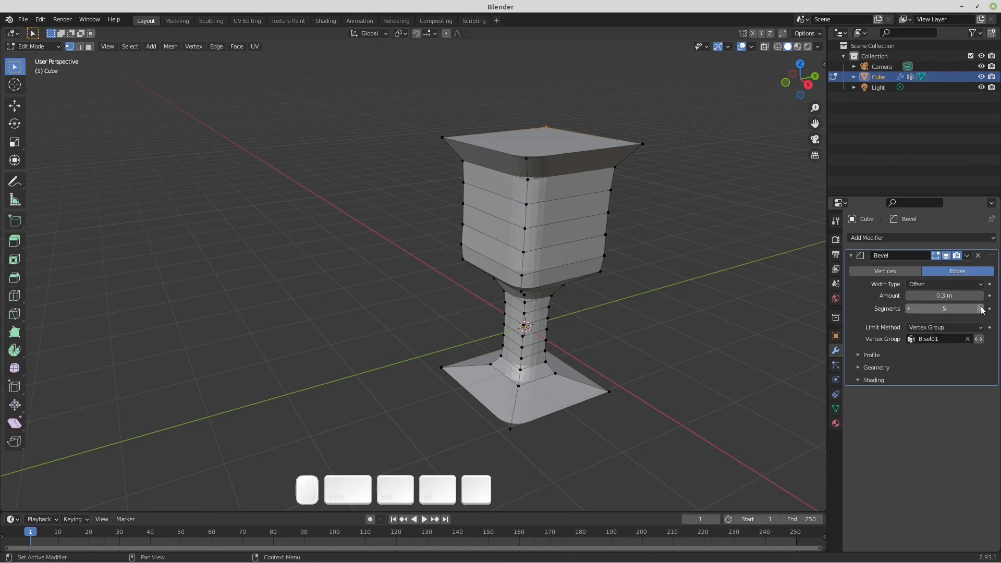
pyautogui.moveTo(604, 263); pyautogui.dragTo(598, 206, button='middle')
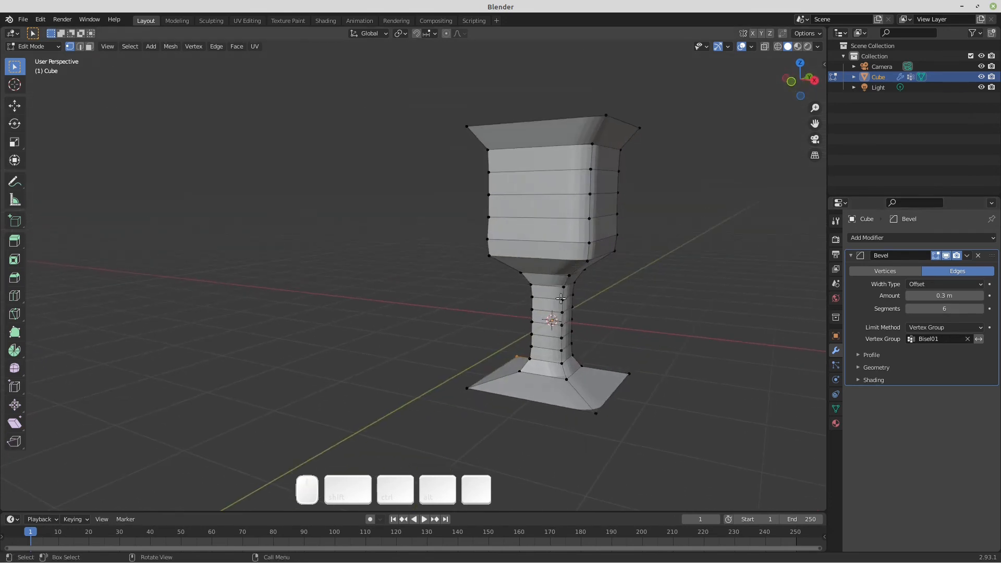
pyautogui.moveTo(676, 280); pyautogui.dragTo(505, 274, button='middle')
pyautogui.hotkey('alt', 'a')
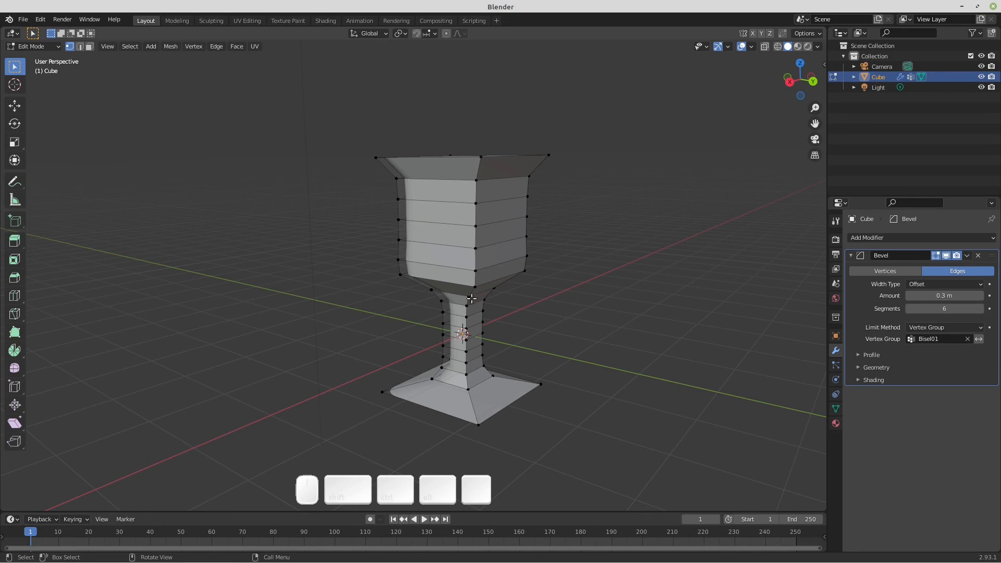
# Step: Add a second Bevel modifier to the cup and limit it to the Bisel02 vertex group
pyautogui.click(851, 256)
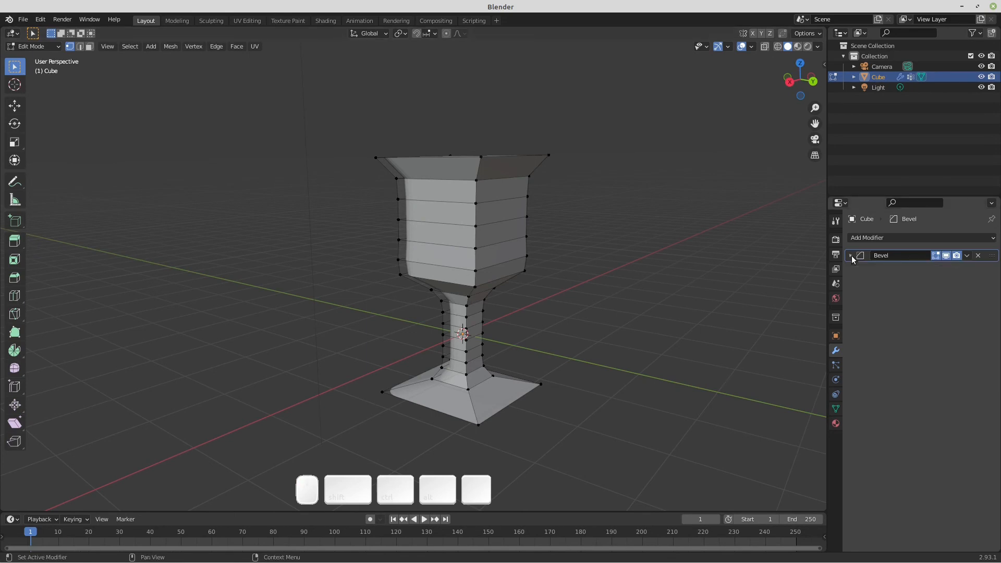
pyautogui.click(880, 237)
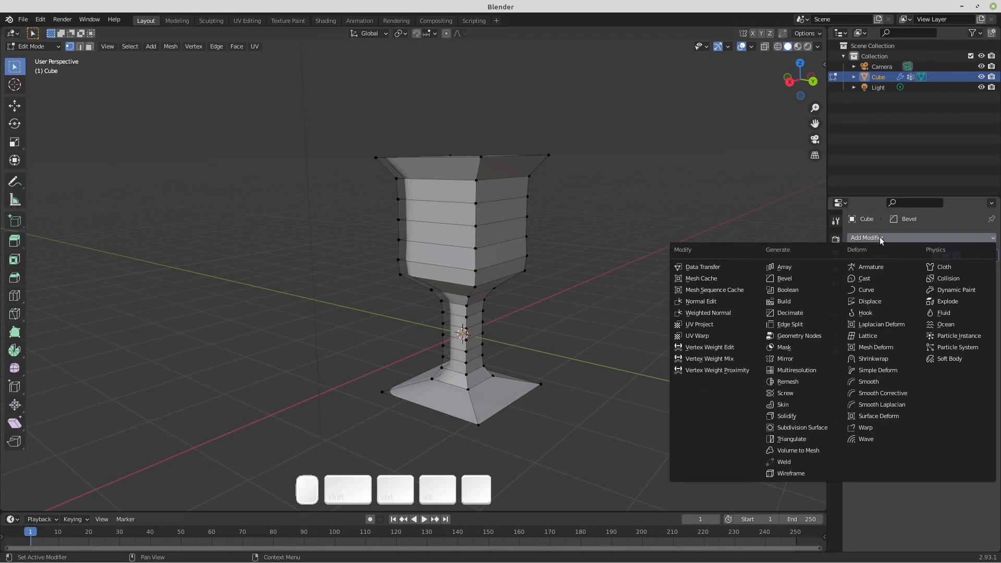
pyautogui.click(792, 278)
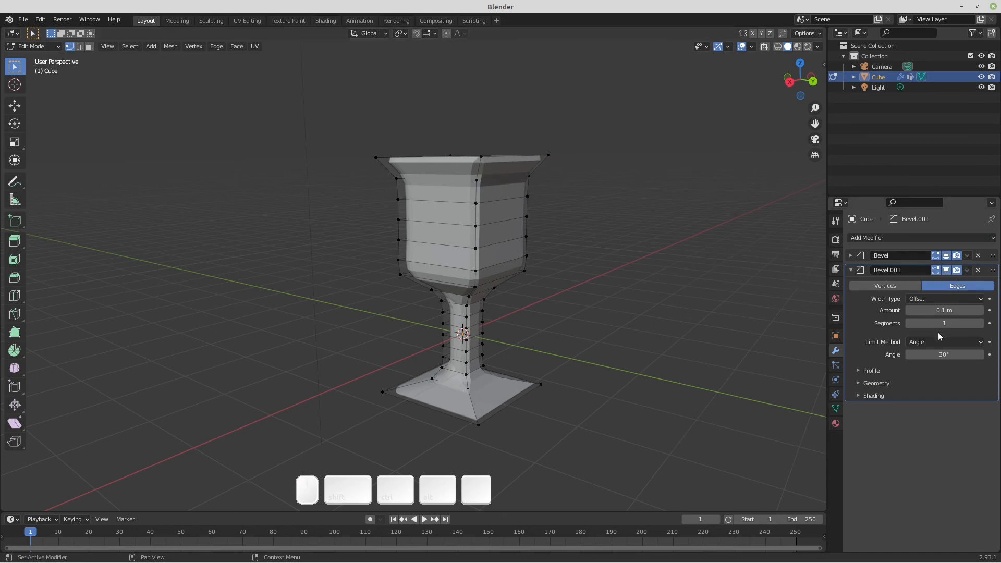
pyautogui.click(917, 342)
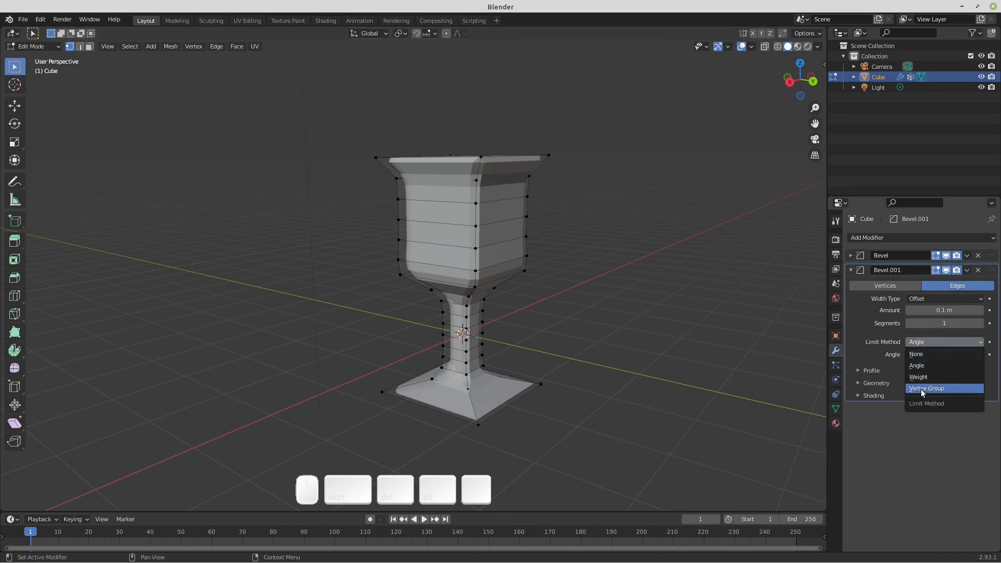
pyautogui.click(923, 388)
pyautogui.click(913, 356)
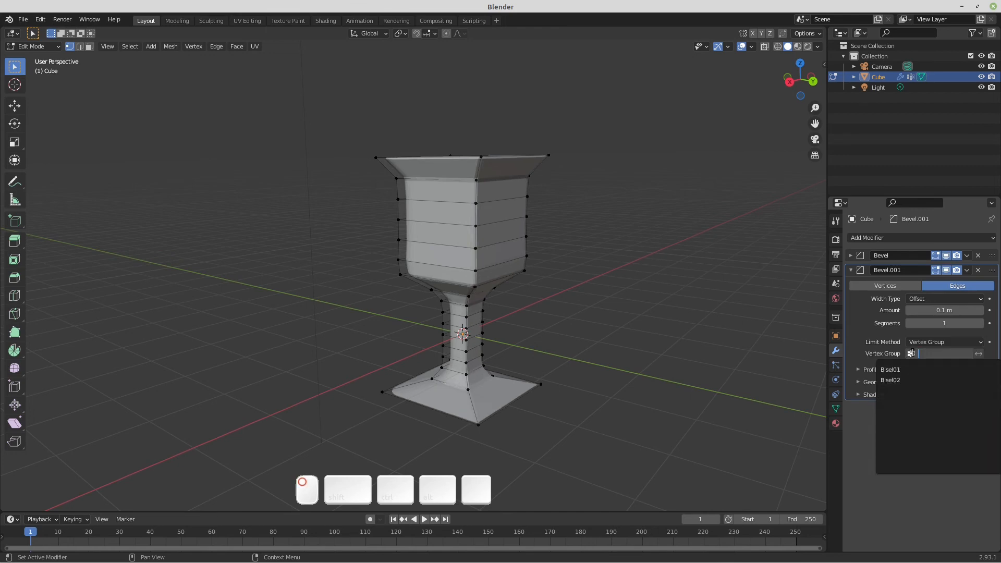
pyautogui.click(898, 380)
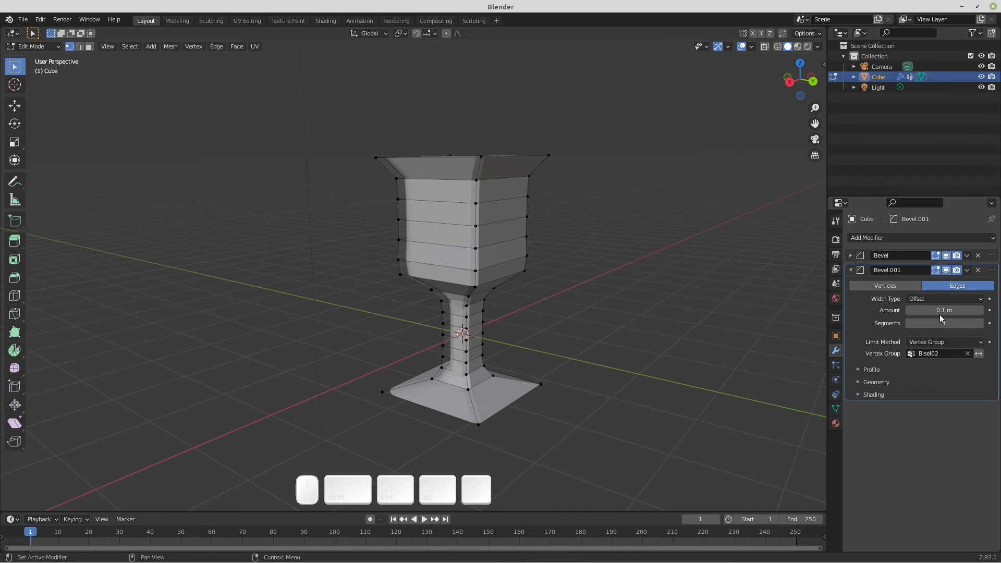
# Step: Set the second bevel's amount to 0.2 m and its segments to 6
pyautogui.click(851, 255)
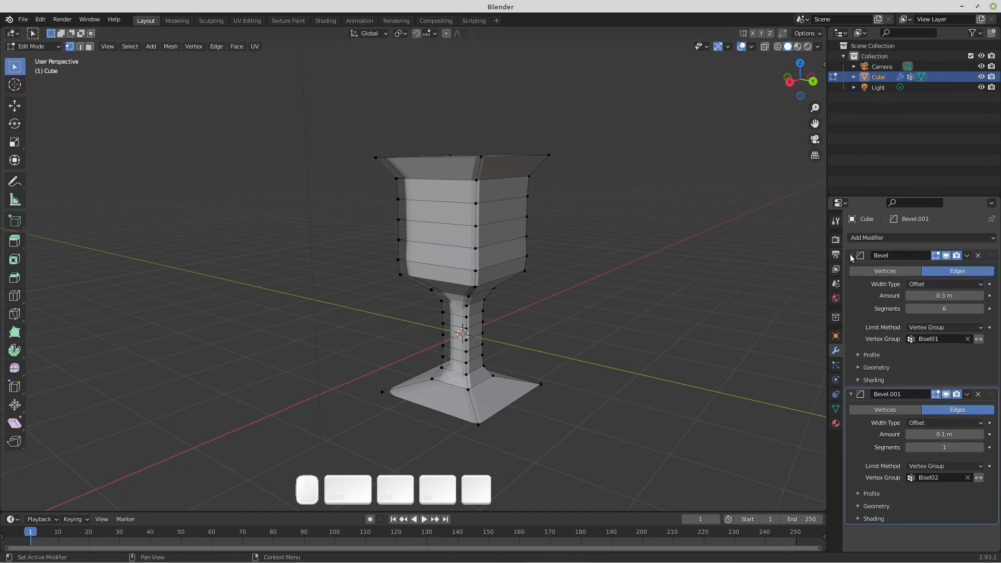
pyautogui.click(851, 256)
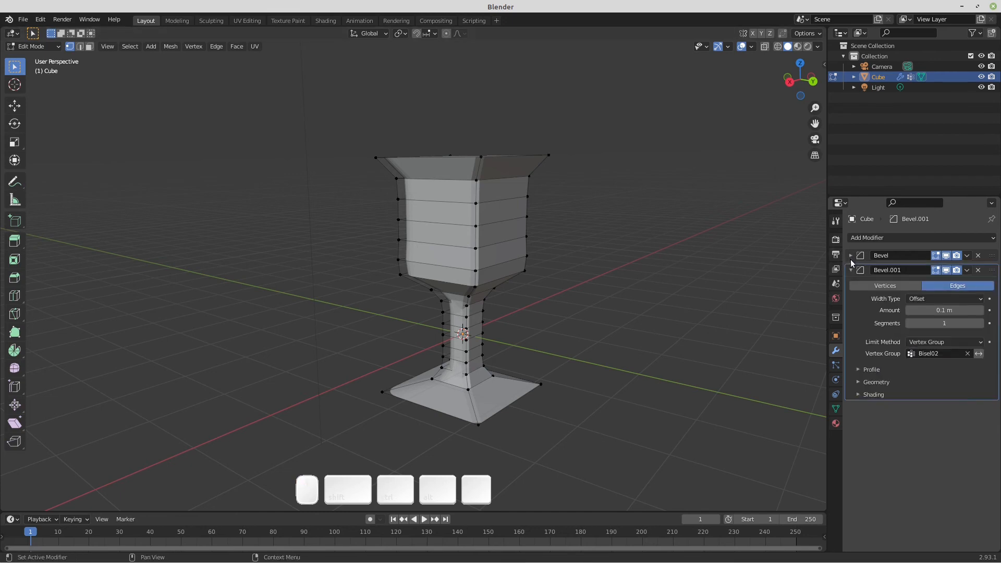
pyautogui.click(931, 311)
pyautogui.write('.2')
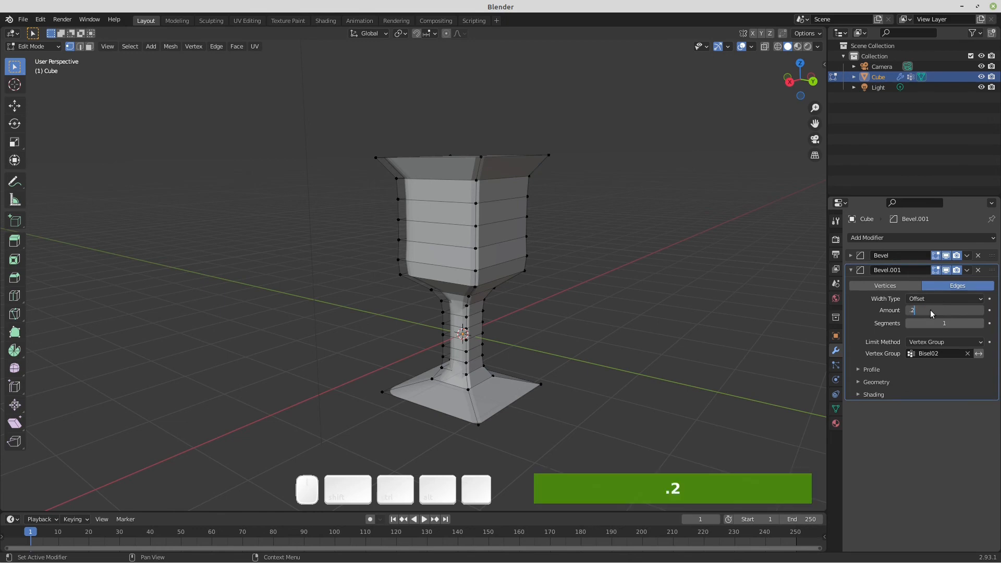
pyautogui.press('Return')
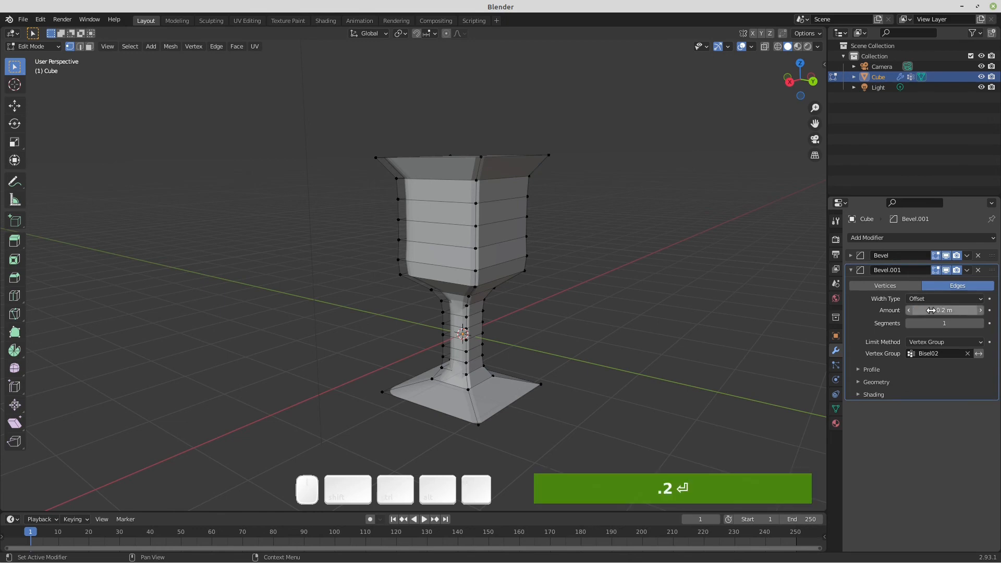
pyautogui.click(980, 324)
pyautogui.click(981, 323)
pyautogui.click(980, 324)
pyautogui.click(981, 324)
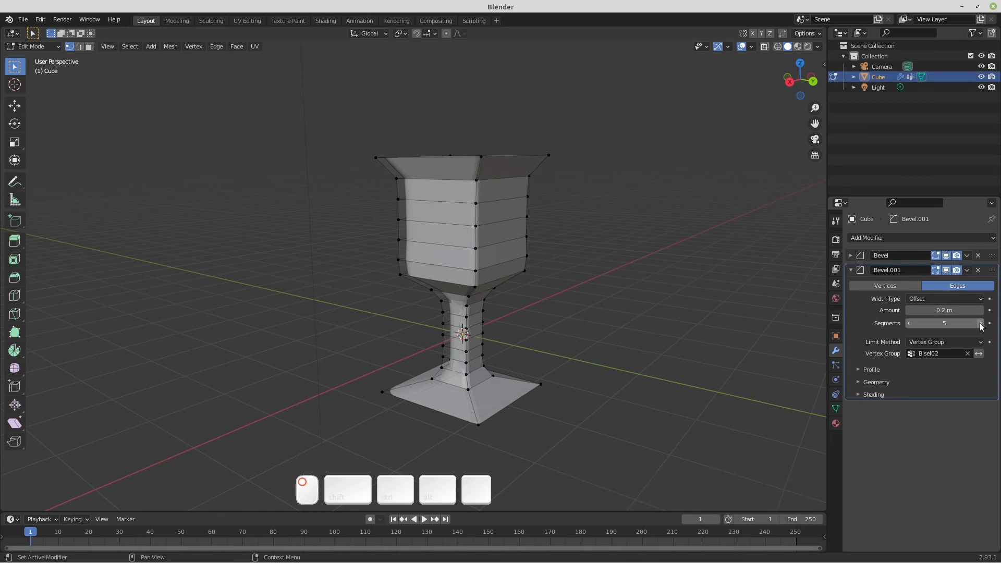
pyautogui.click(980, 324)
# Step: Compare the settings of both Bevel modifiers, collapse them and examine the beveled corners around the cup and its stem
pyautogui.click(850, 256)
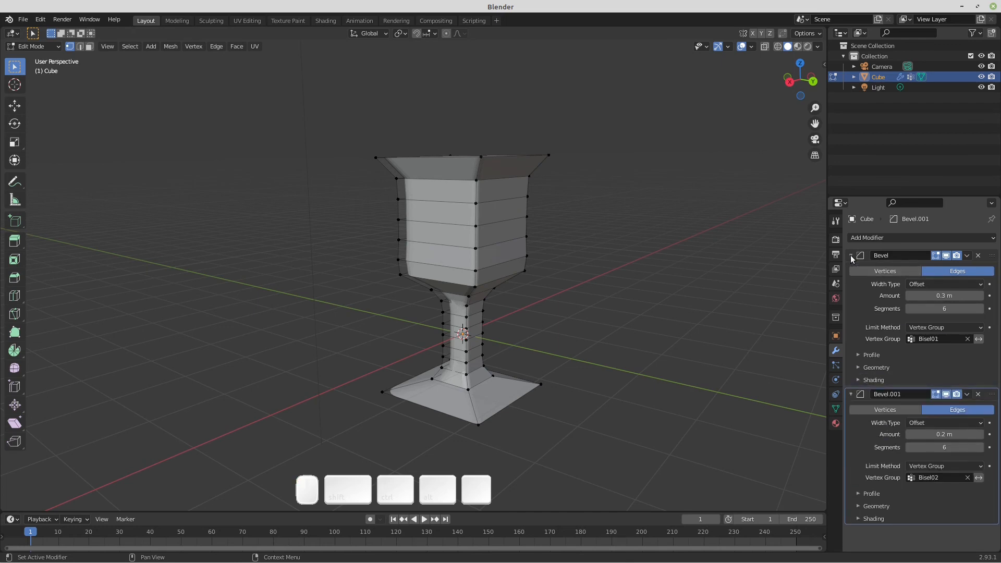
pyautogui.click(849, 255)
pyautogui.click(850, 269)
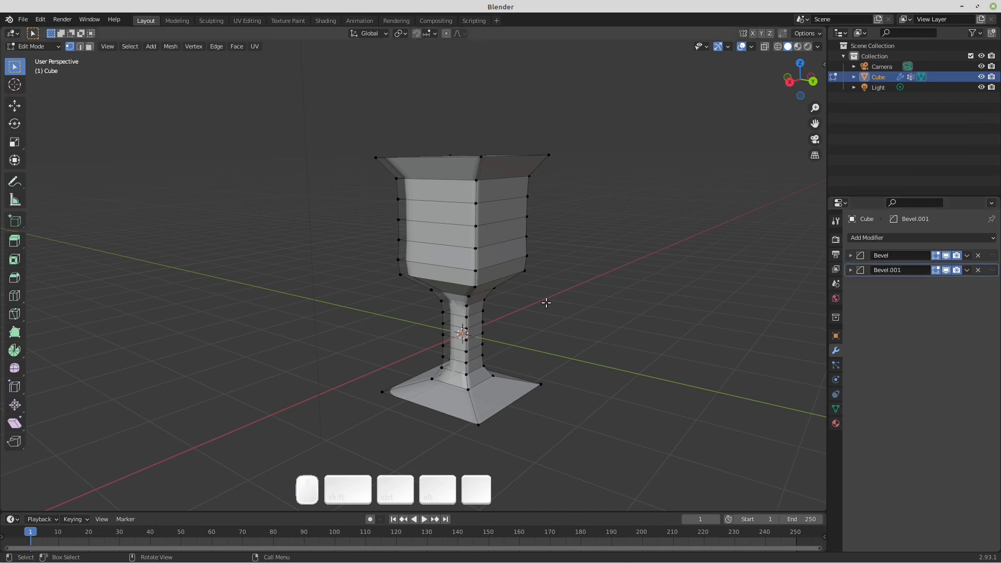
pyautogui.moveTo(512, 284); pyautogui.dragTo(569, 299, button='middle')
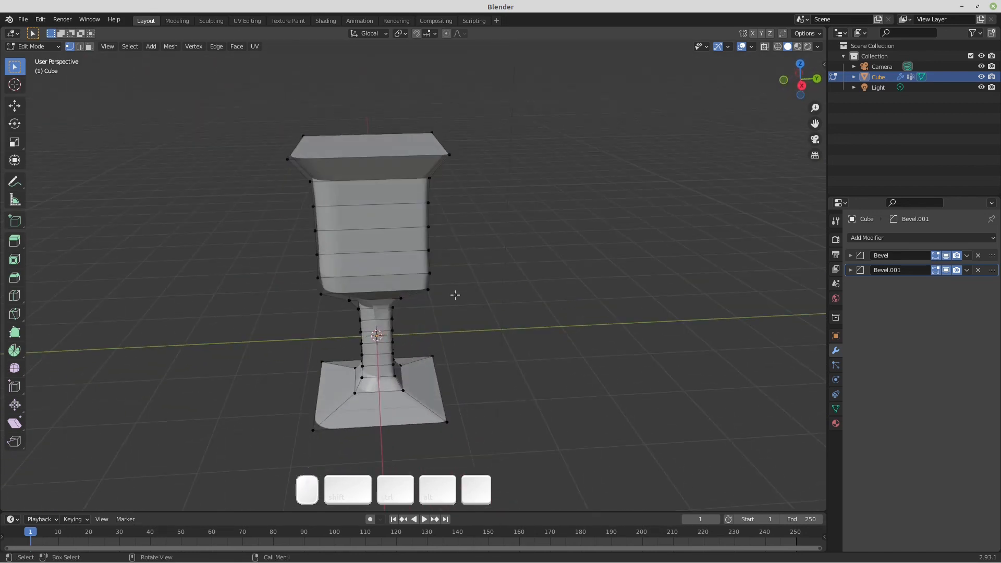
pyautogui.moveTo(453, 292); pyautogui.dragTo(468, 253, button='middle')
pyautogui.scroll(1, 455, 347)
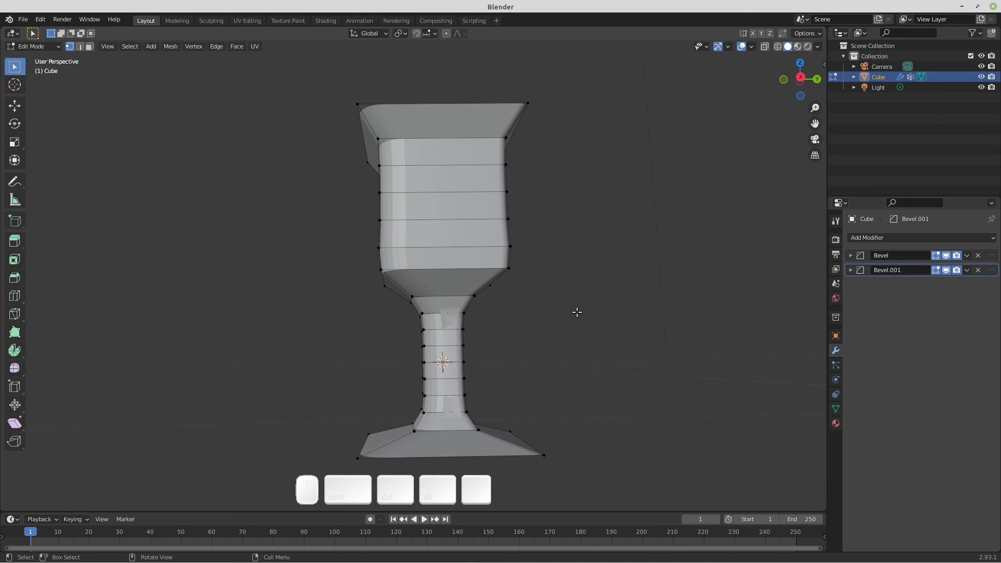
# Step: Set the Bisel01 bevel's amount to 0.2 m and compare the cup with that modifier's viewport display off and on
pyautogui.click(850, 256)
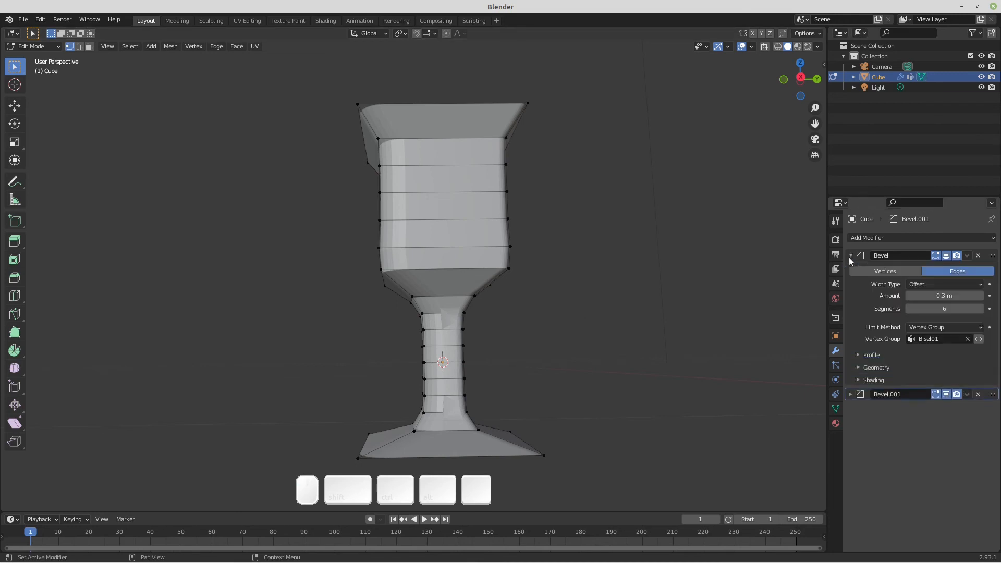
pyautogui.click(856, 365)
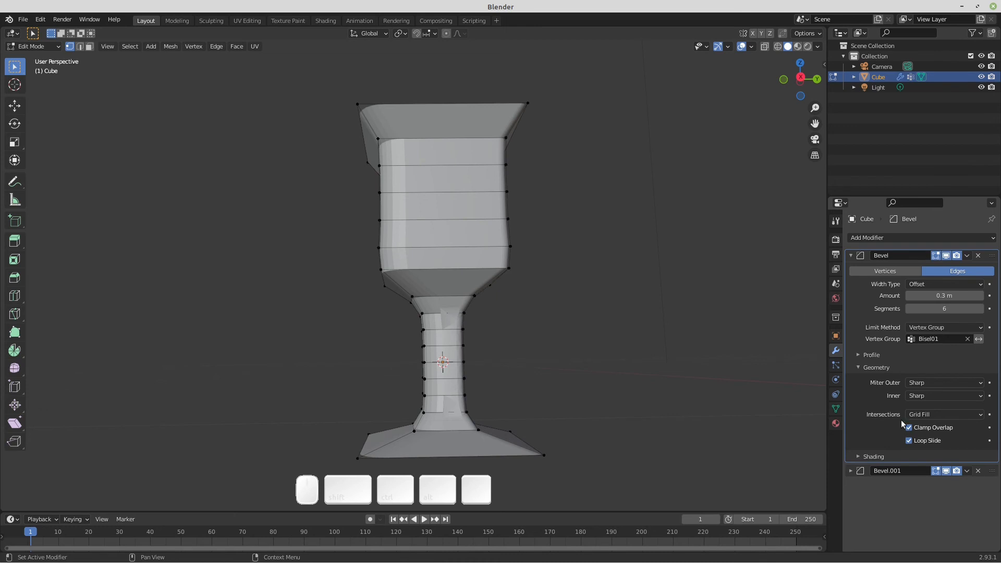
pyautogui.click(866, 368)
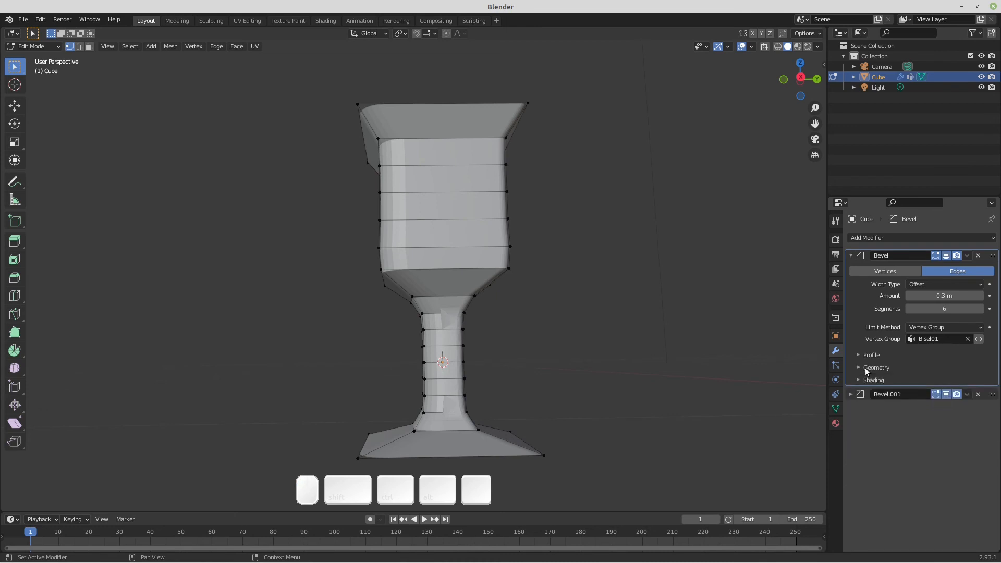
pyautogui.click(944, 297)
pyautogui.write('.2')
pyautogui.press('Return')
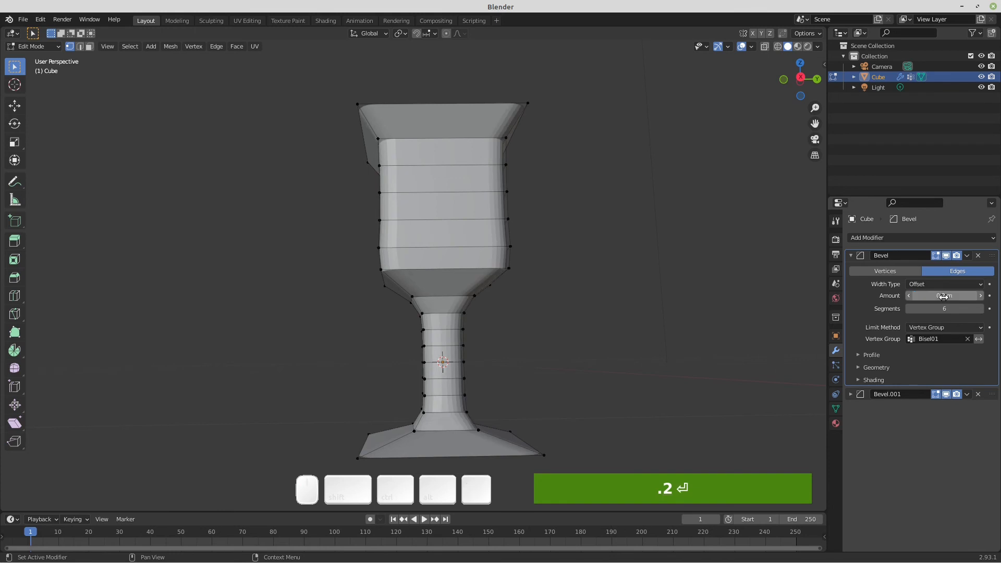
pyautogui.click(947, 256)
pyautogui.click(946, 255)
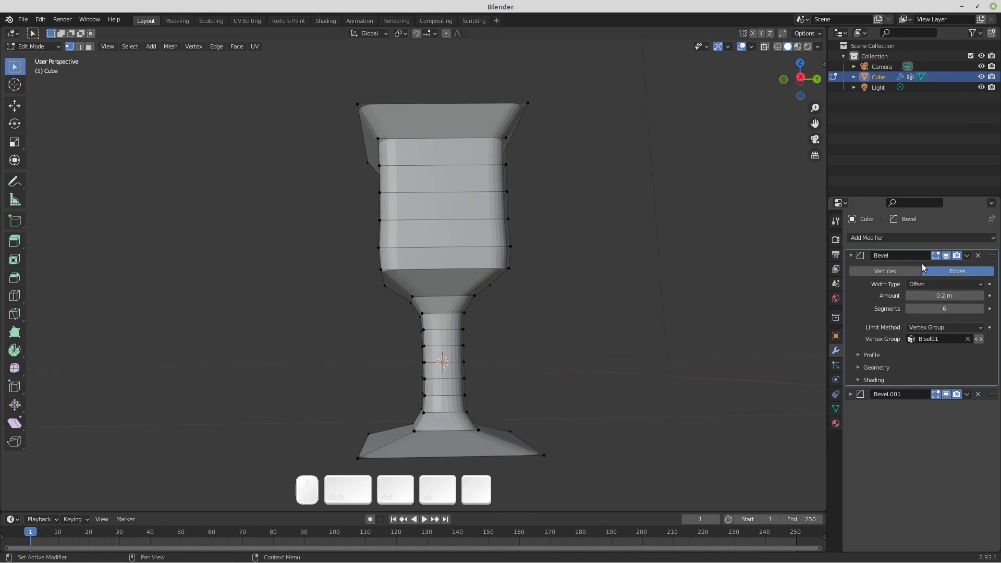
# Step: Set the Bisel02 bevel's amount to 0.1 m and collapse its settings
pyautogui.click(852, 256)
pyautogui.click(851, 270)
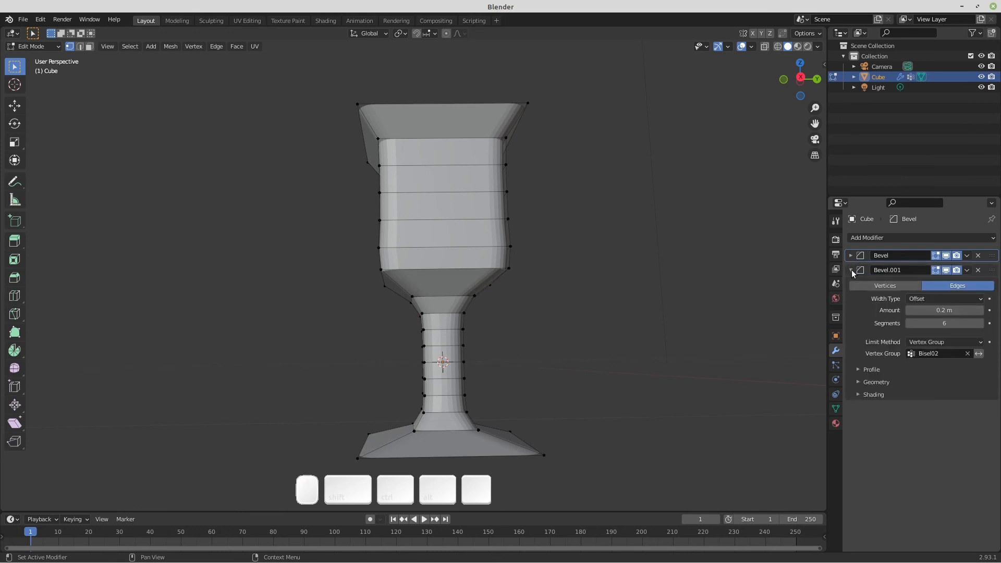
pyautogui.click(934, 310)
pyautogui.write('.1')
pyautogui.press('Return')
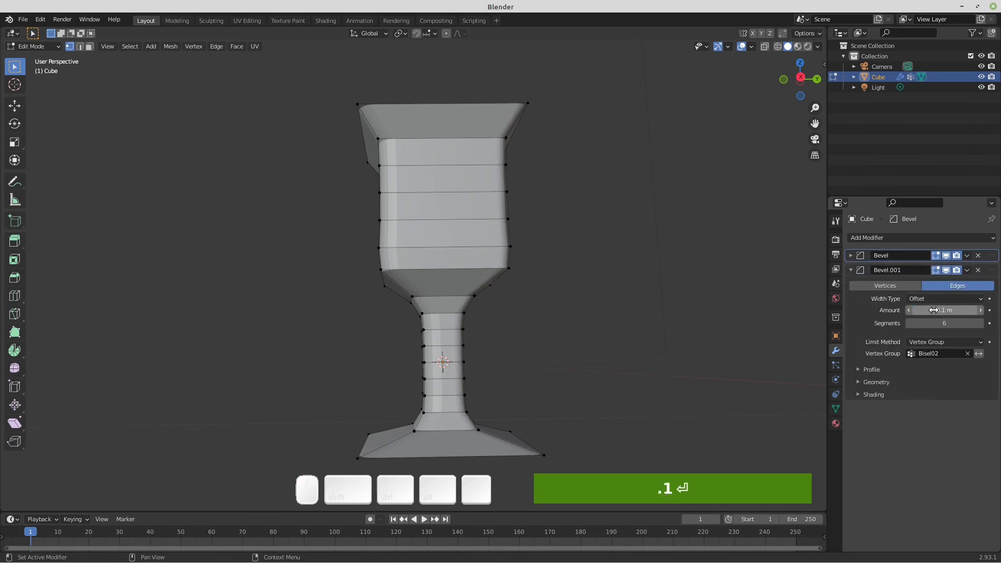
pyautogui.click(851, 270)
# Step: Try amounts of 0.3 m and 0.25 m for the Bisel01 bevel
pyautogui.click(851, 255)
pyautogui.click(939, 297)
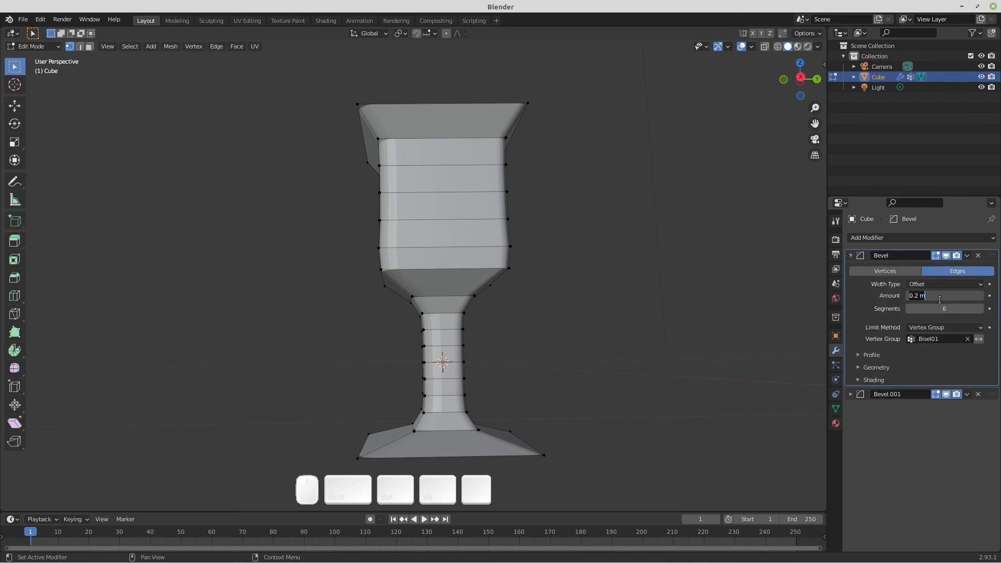
pyautogui.write('.3')
pyautogui.press('Return')
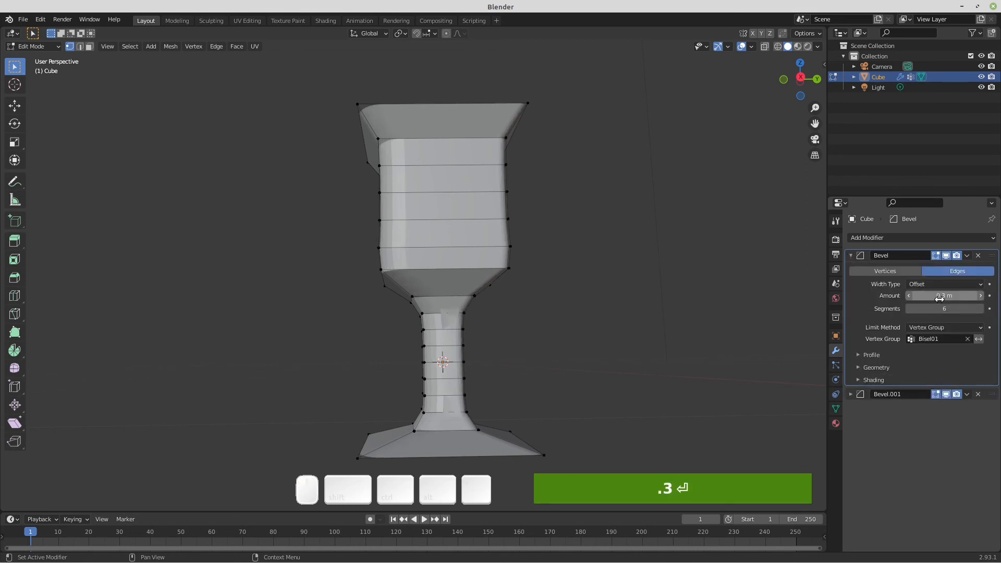
pyautogui.click(939, 296)
pyautogui.write('.25')
pyautogui.press('Return')
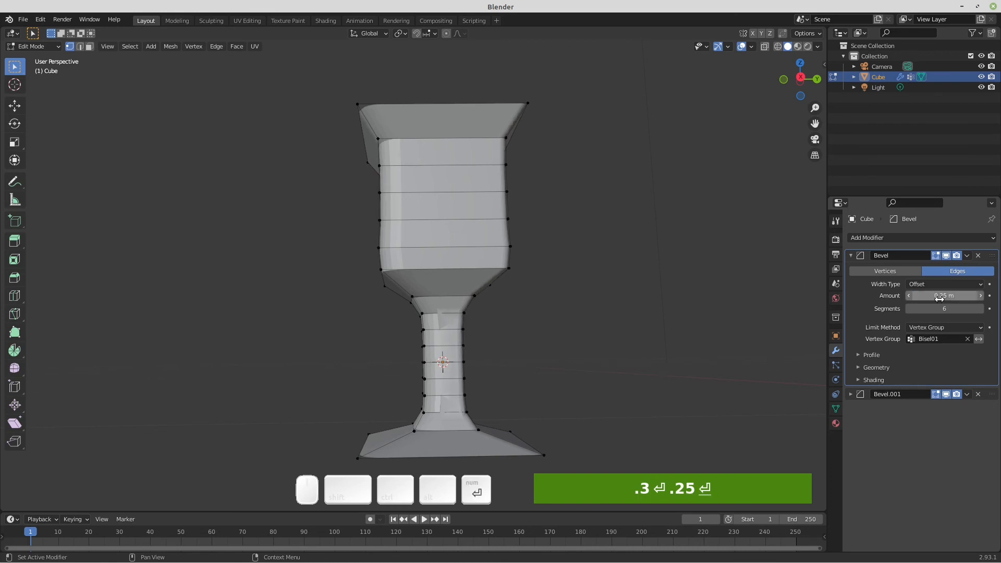
# Step: Set the Bisel01 bevel's amount back to 0.2 m and inspect the cup from another angle
pyautogui.click(939, 297)
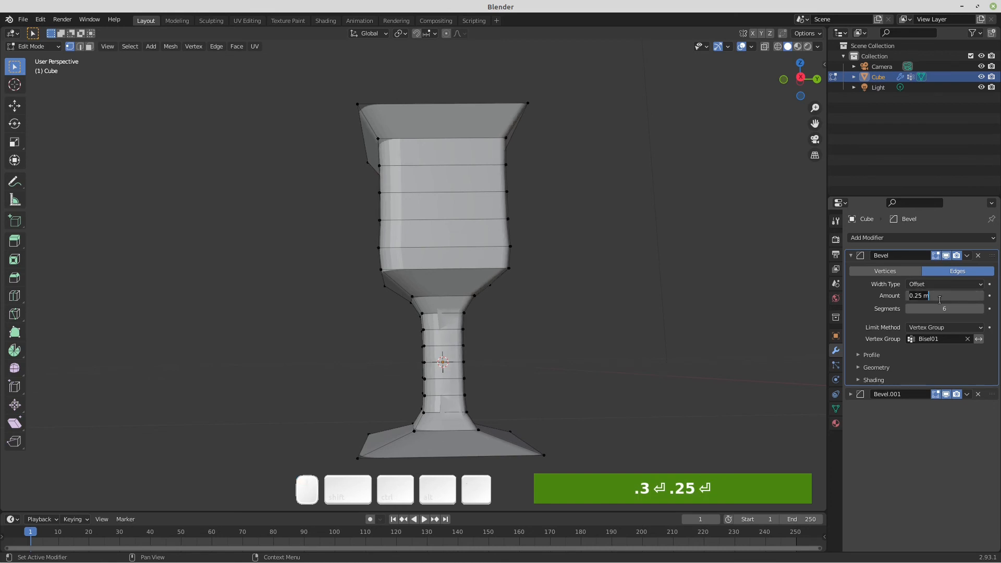
pyautogui.write('.2')
pyautogui.press('Return')
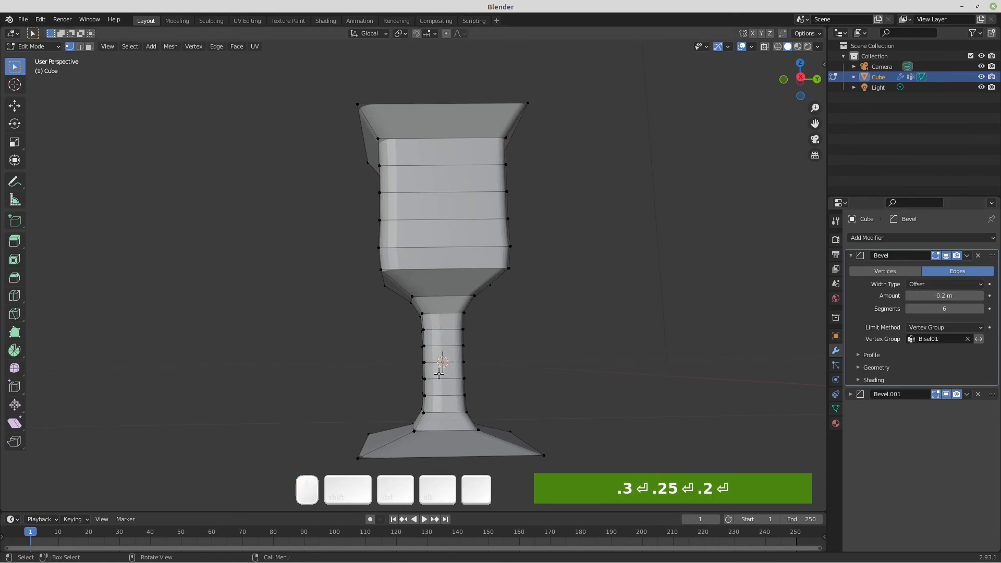
pyautogui.moveTo(556, 340); pyautogui.dragTo(427, 368, button='middle')
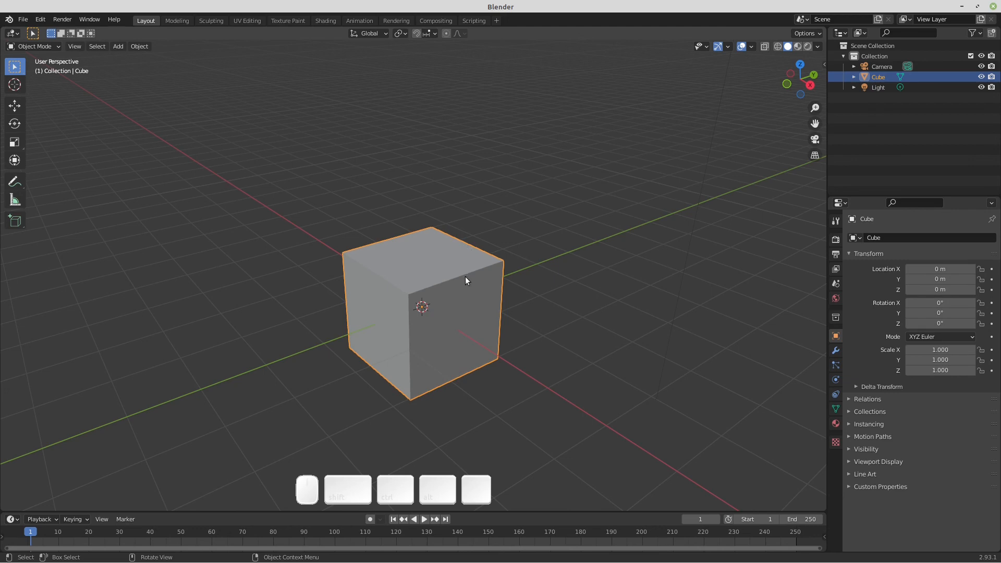
# Step: Select one top edge of the cube in Edit Mode and set its edge bevel weight to 1
pyautogui.press('Tab')
pyautogui.press('2')
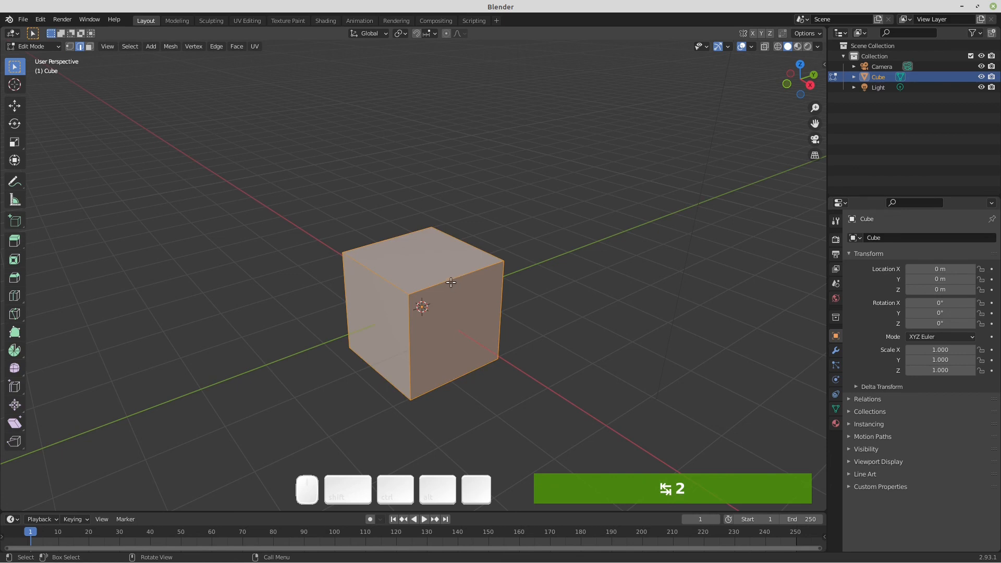
pyautogui.click(450, 280)
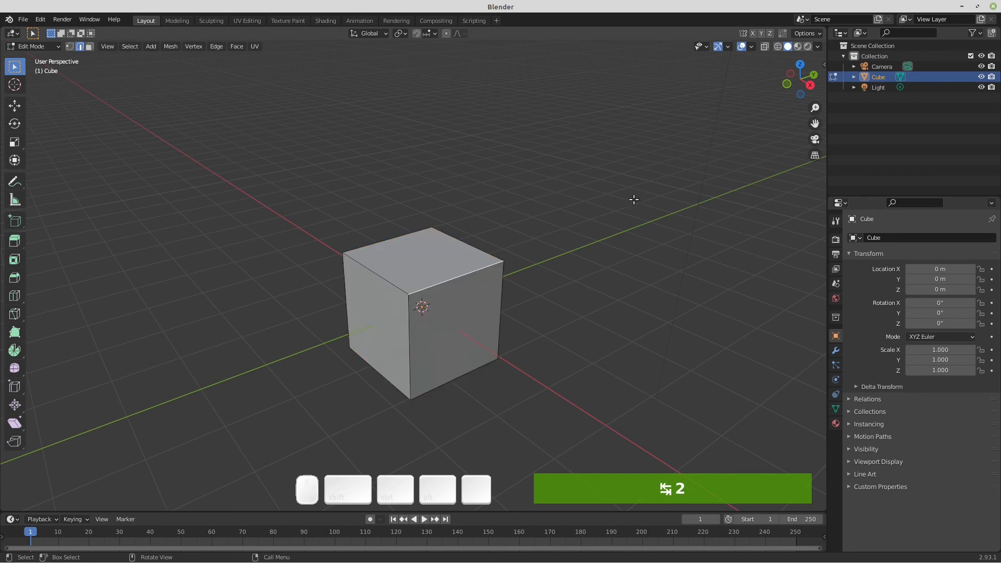
pyautogui.press('n')
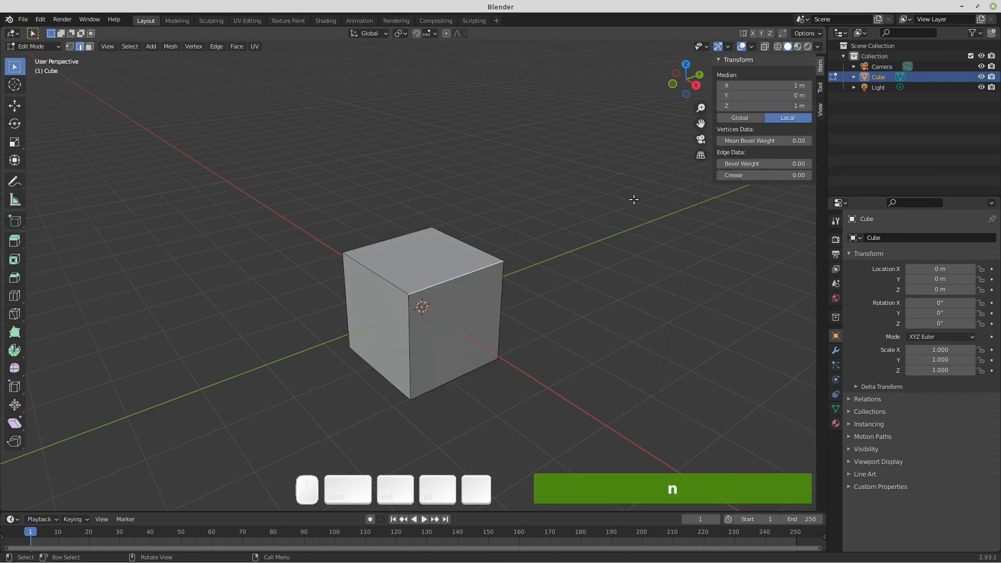
pyautogui.click(772, 164)
pyautogui.write('1')
pyautogui.press('Return')
# Step: Add a Bevel modifier to the cube and set its limit method to Weight
pyautogui.click(834, 351)
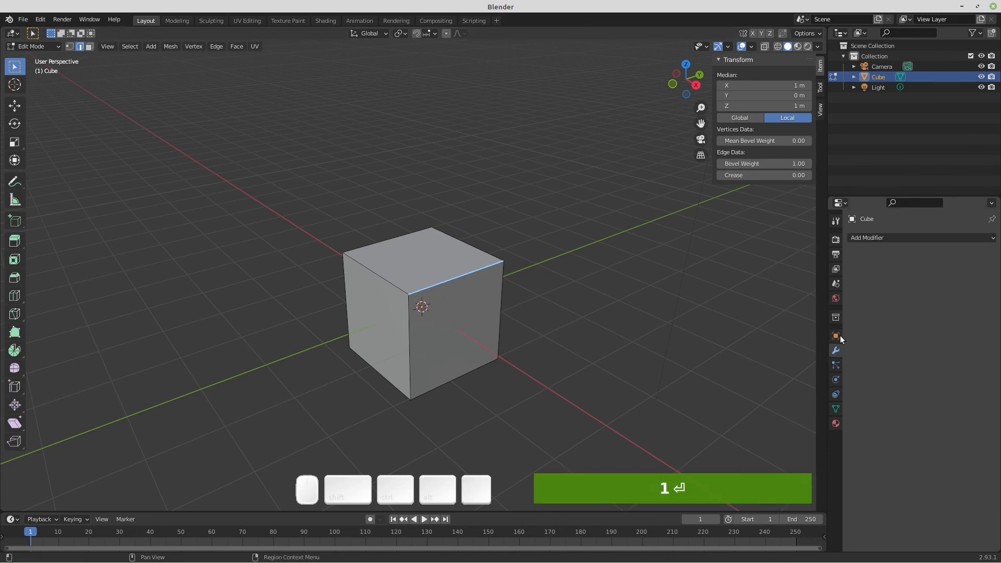
pyautogui.click(877, 238)
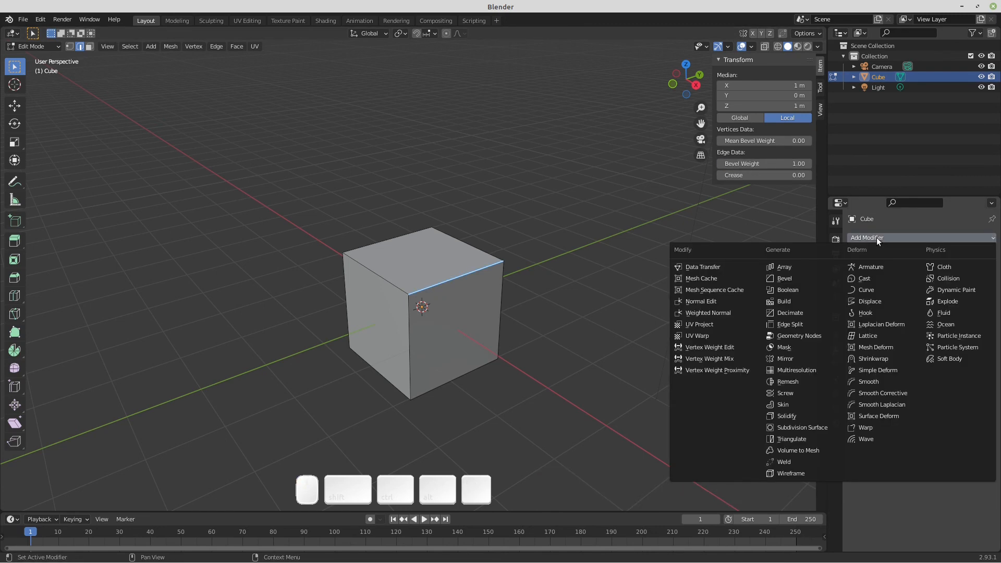
pyautogui.click(799, 278)
pyautogui.click(922, 327)
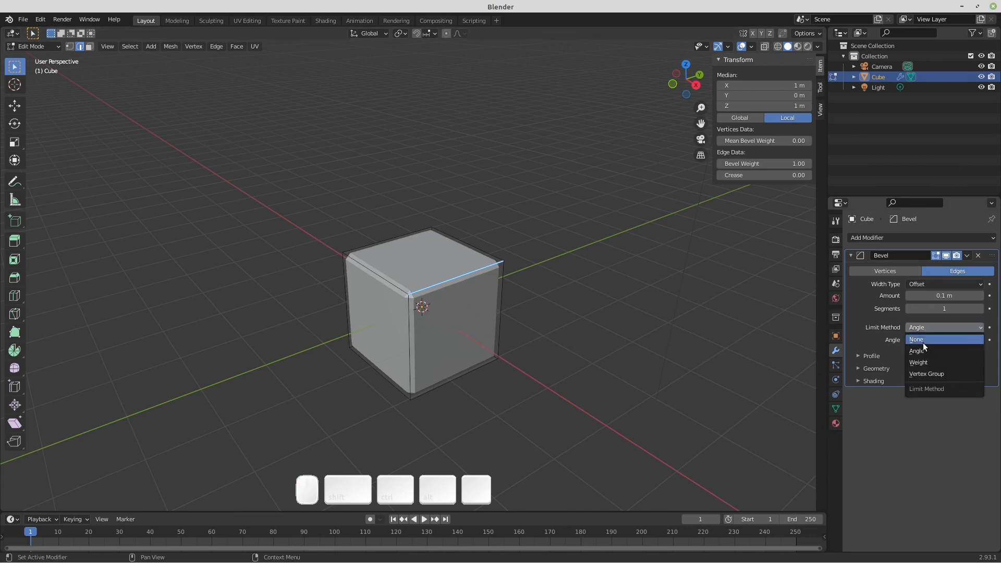
pyautogui.click(918, 362)
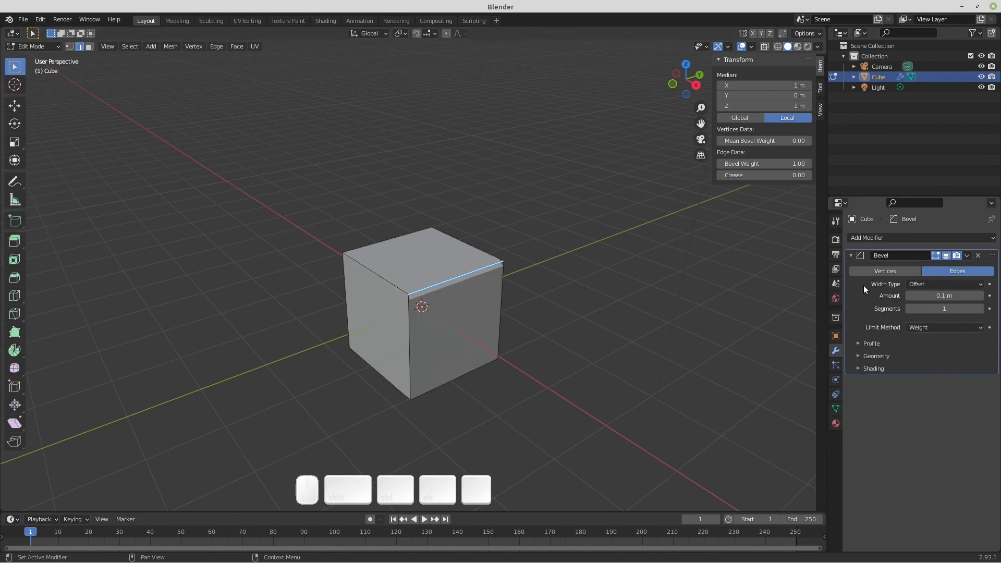
# Step: Set the bevel's amount to 0.5 m and raise its segments to 18
pyautogui.click(934, 296)
pyautogui.write('.5')
pyautogui.press('Return')
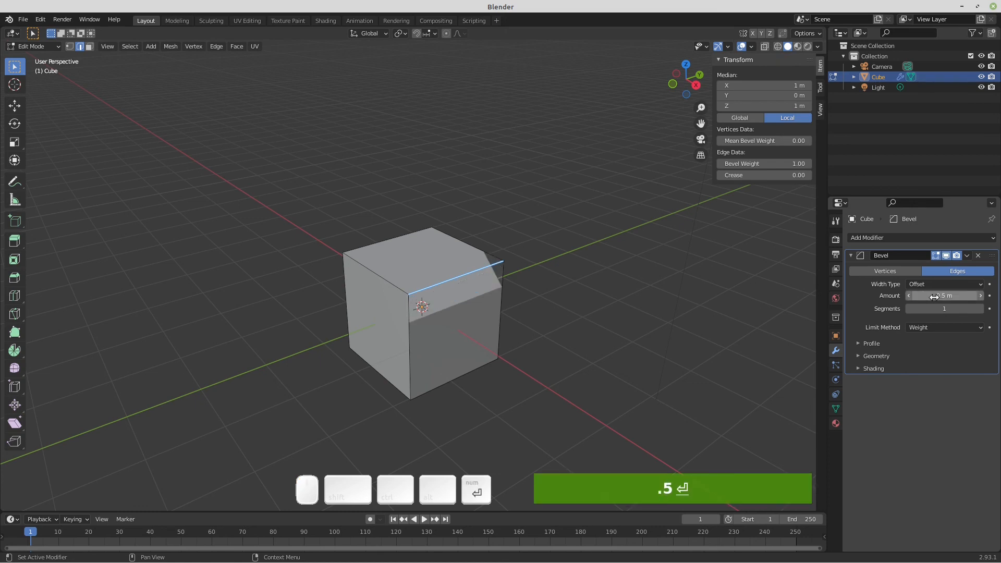
pyautogui.moveTo(943, 309); pyautogui.dragTo(980, 310)
pyautogui.click(979, 309)
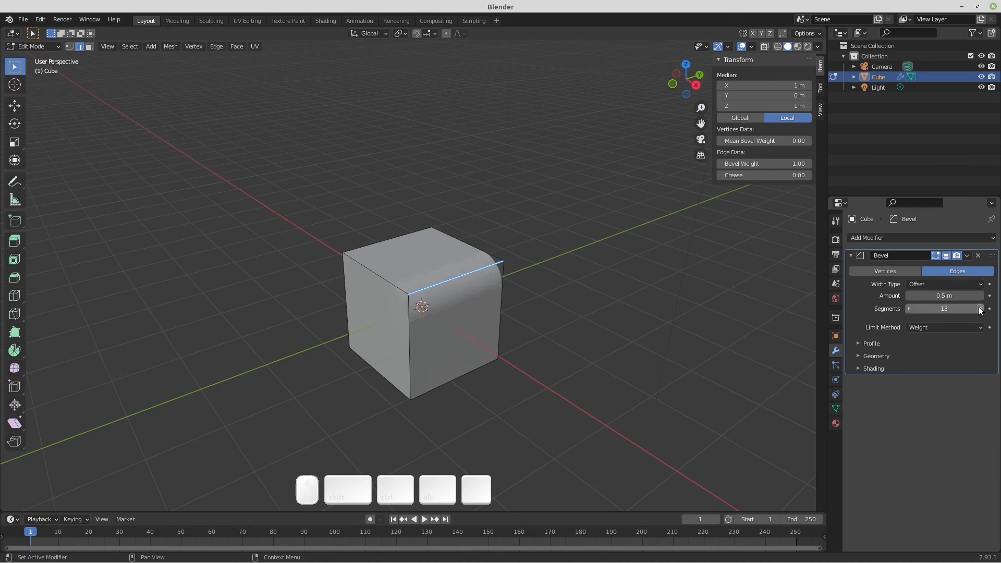
pyautogui.click(980, 309)
pyautogui.click(980, 309)
pyautogui.click(979, 309)
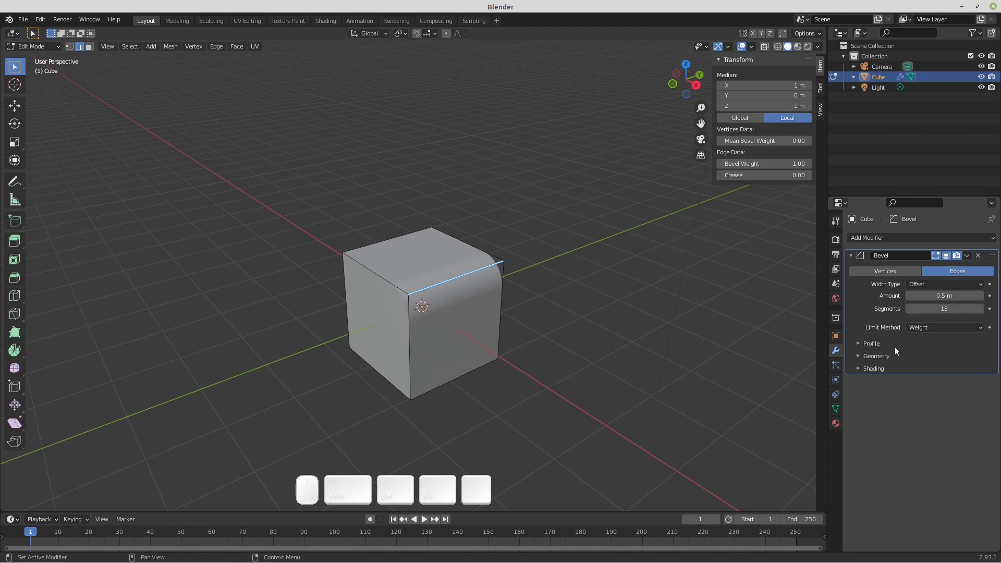
# Step: Expand the bevel's profile settings and switch the profile from Superellipse to Custom, checking the corner from the front
pyautogui.click(860, 344)
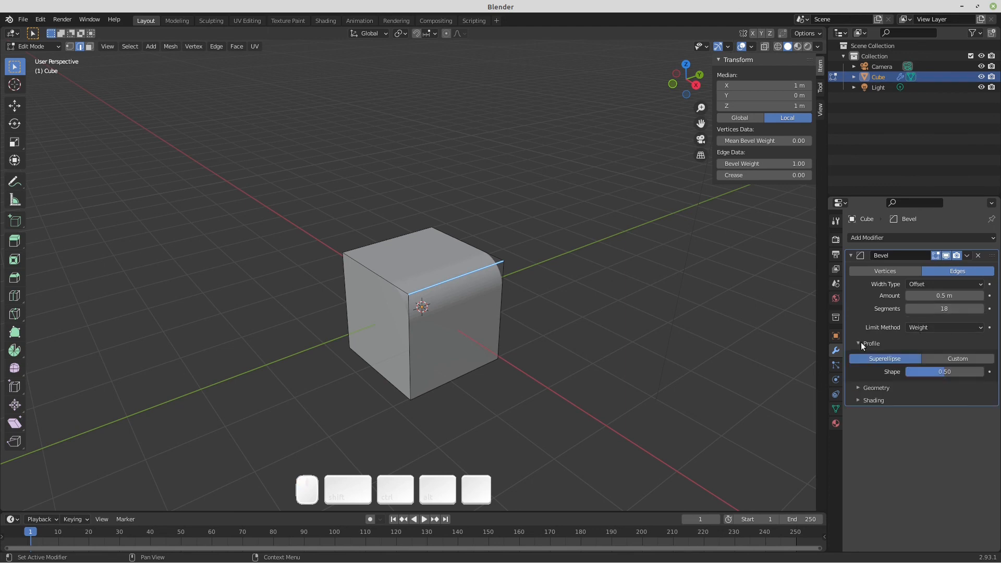
pyautogui.press('KP_1')
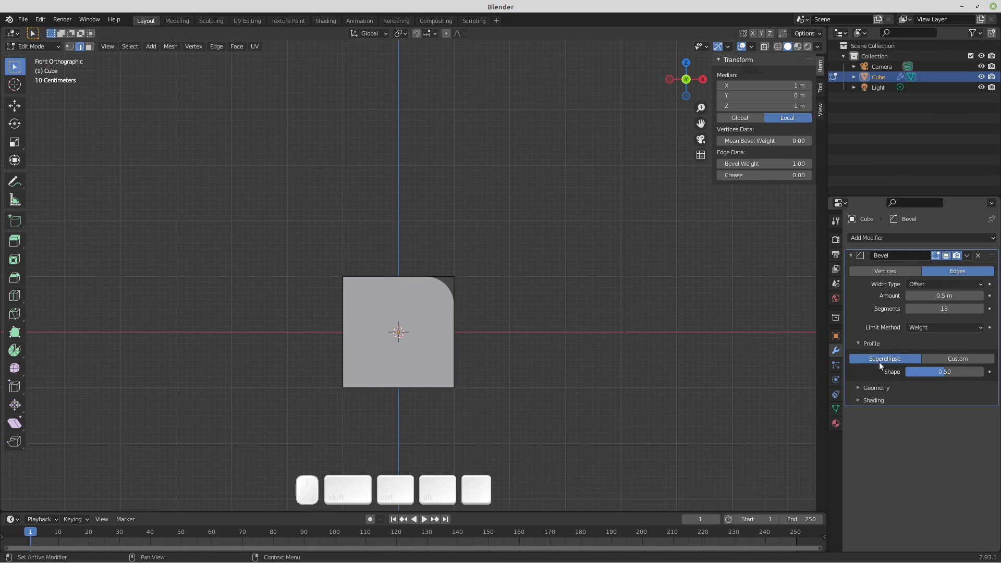
pyautogui.scroll(5, 450, 267)
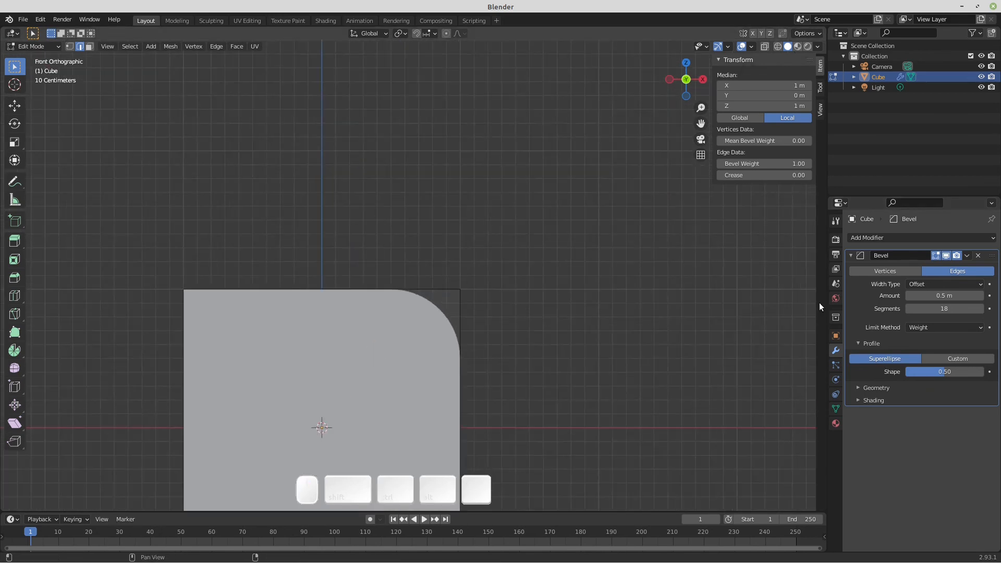
pyautogui.click(947, 360)
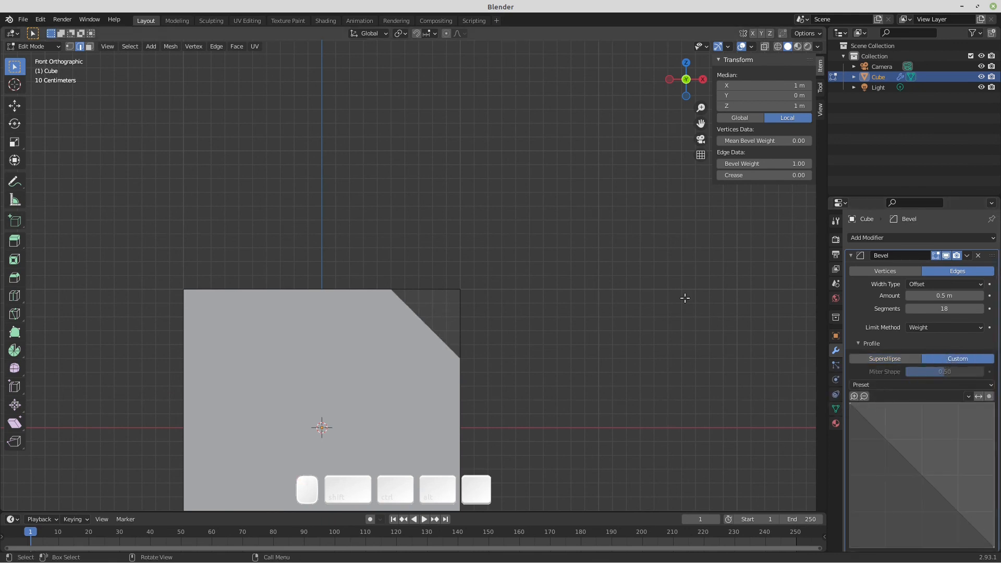
pyautogui.moveTo(516, 255); pyautogui.dragTo(596, 286, button='middle')
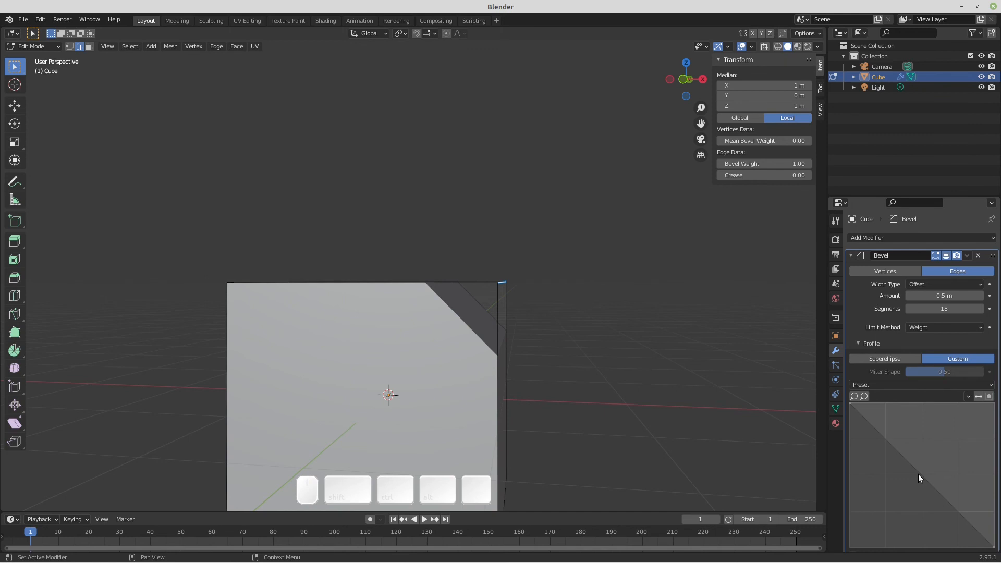
# Step: Add and move four control points on the custom profile curve to give the bevel a wavy shape
pyautogui.moveTo(921, 475); pyautogui.dragTo(938, 449)
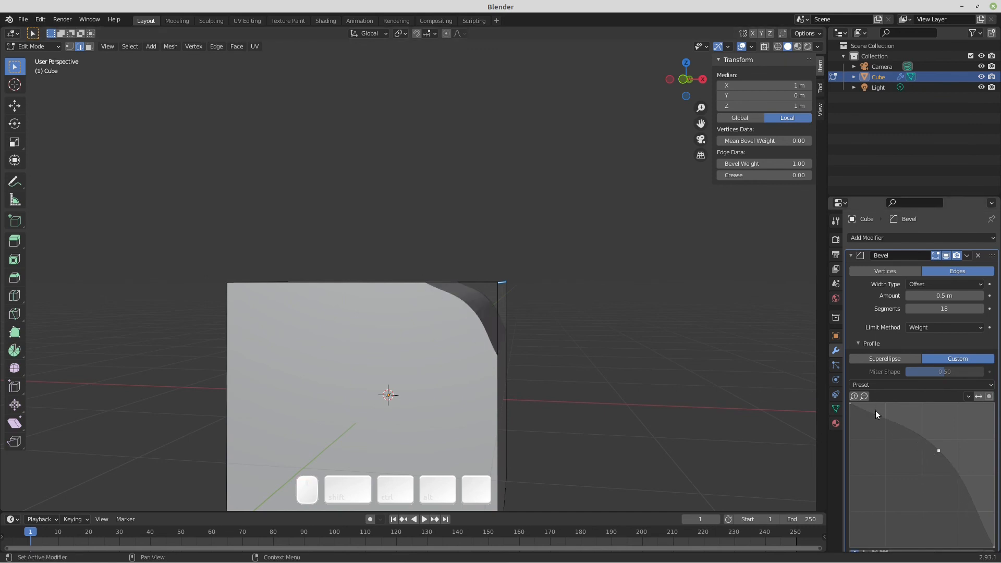
pyautogui.moveTo(888, 419); pyautogui.dragTo(876, 439)
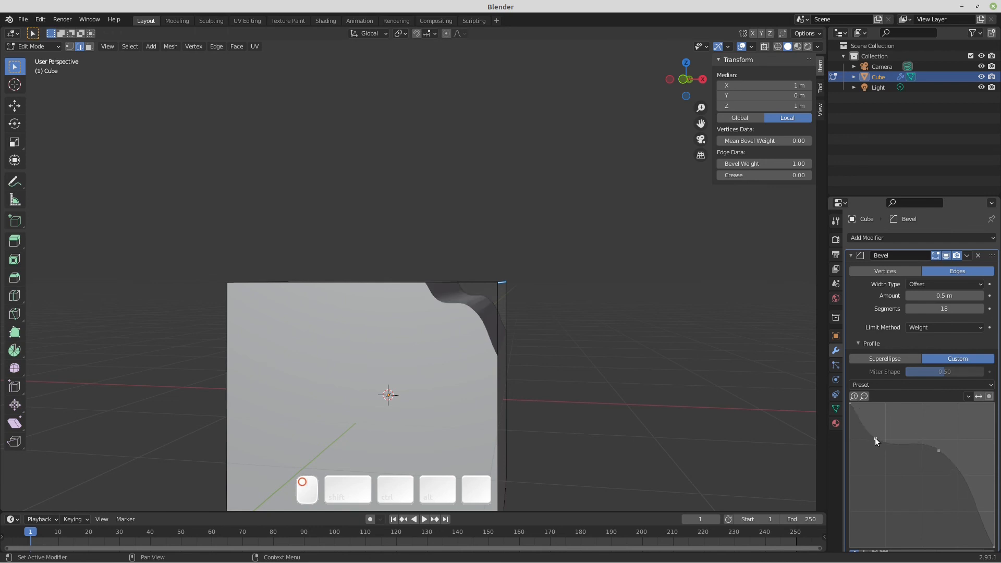
pyautogui.press('KP_1')
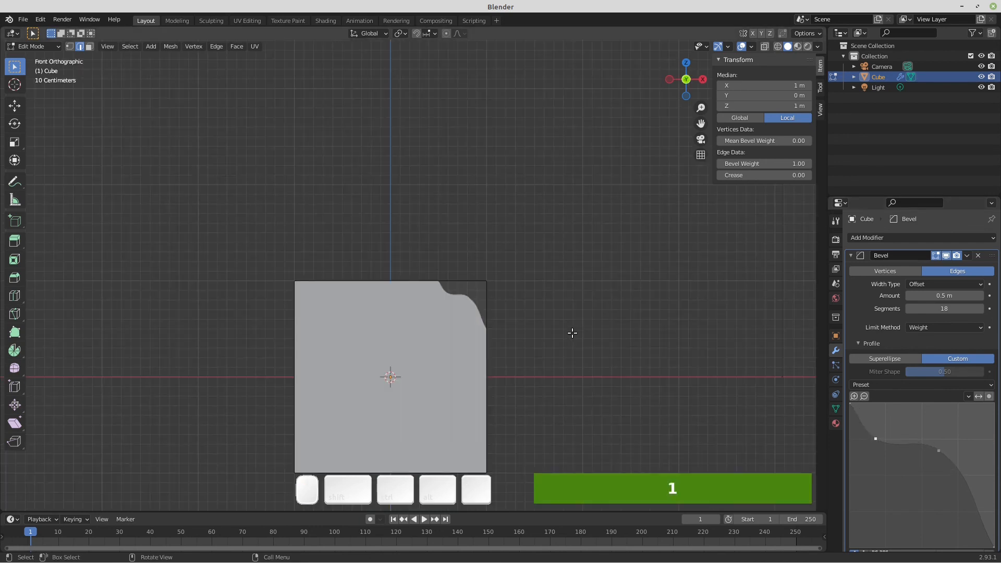
pyautogui.scroll(-1, 895, 458)
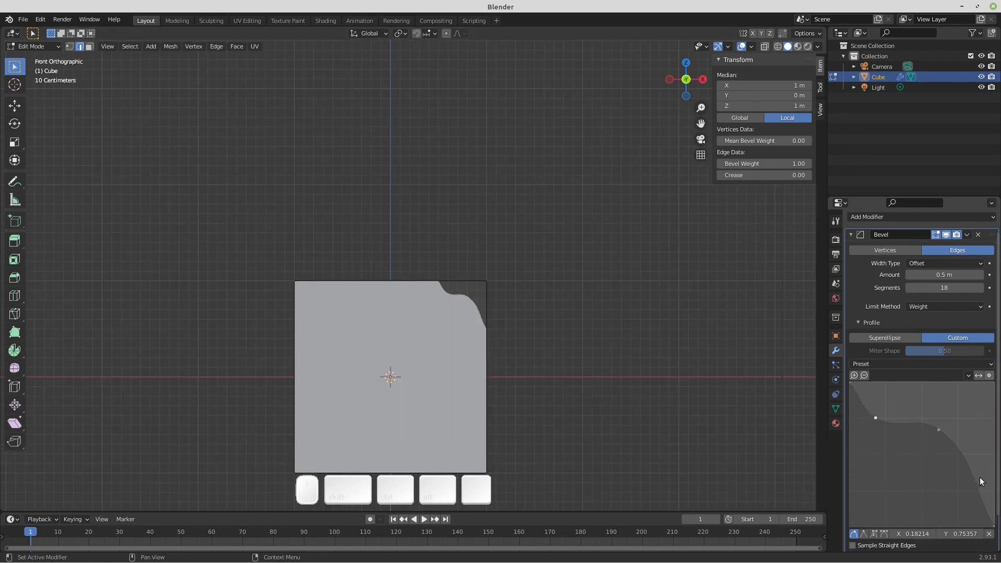
pyautogui.moveTo(970, 468); pyautogui.dragTo(982, 497)
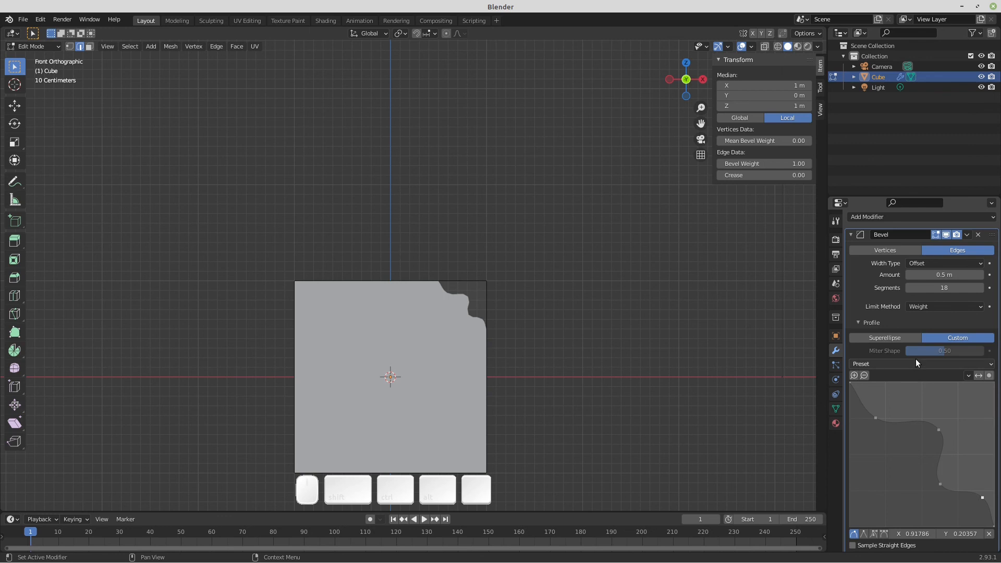
# Step: Try the Support Loops and Cornice Molding presets on the bevel's custom profile
pyautogui.click(988, 366)
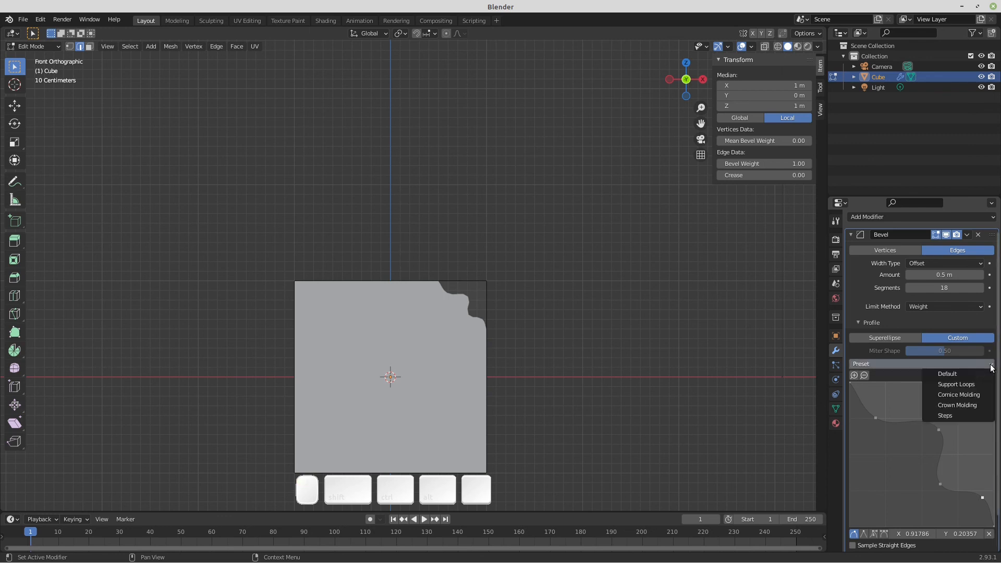
pyautogui.click(962, 381)
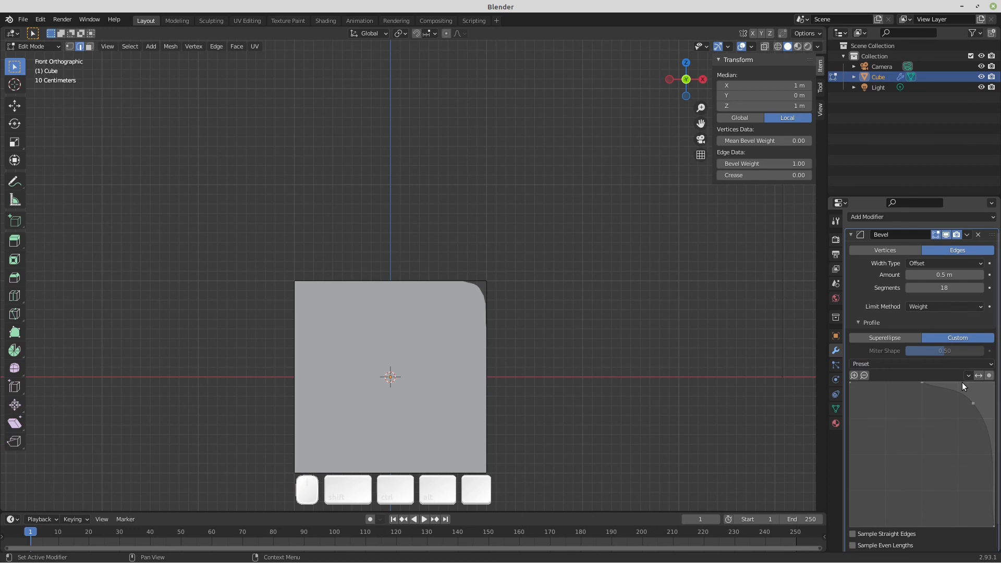
pyautogui.click(989, 366)
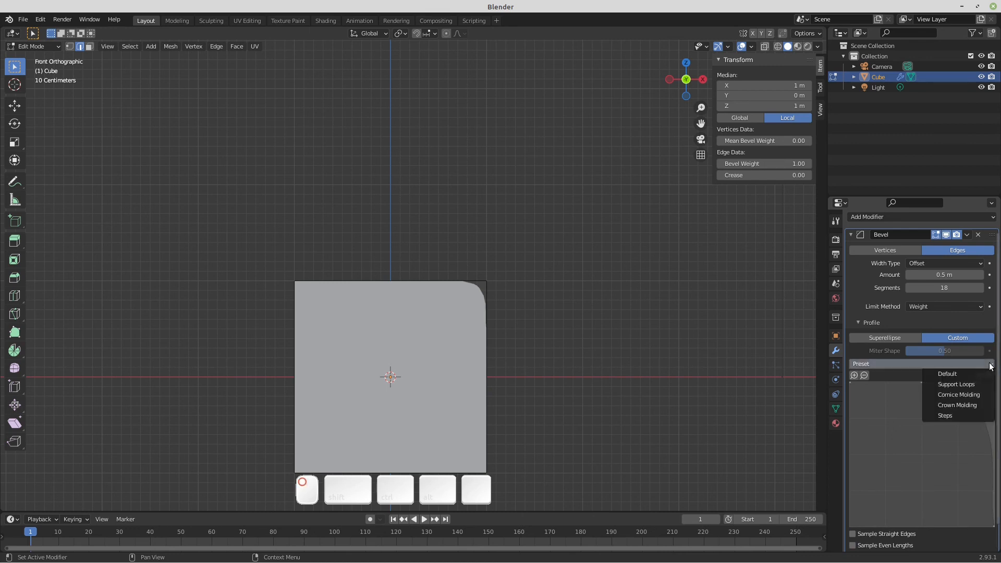
pyautogui.click(979, 398)
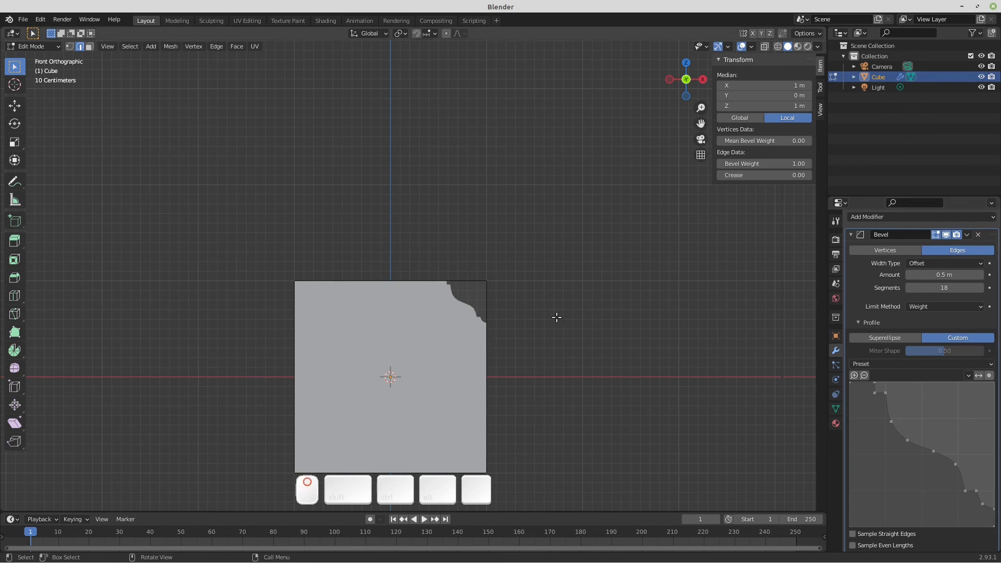
pyautogui.moveTo(556, 317)
pyautogui.mouseDown(button='middle')
pyautogui.moveTo(516, 335)
pyautogui.moveTo(549, 311)
pyautogui.moveTo(536, 318)
pyautogui.mouseUp(button='middle')
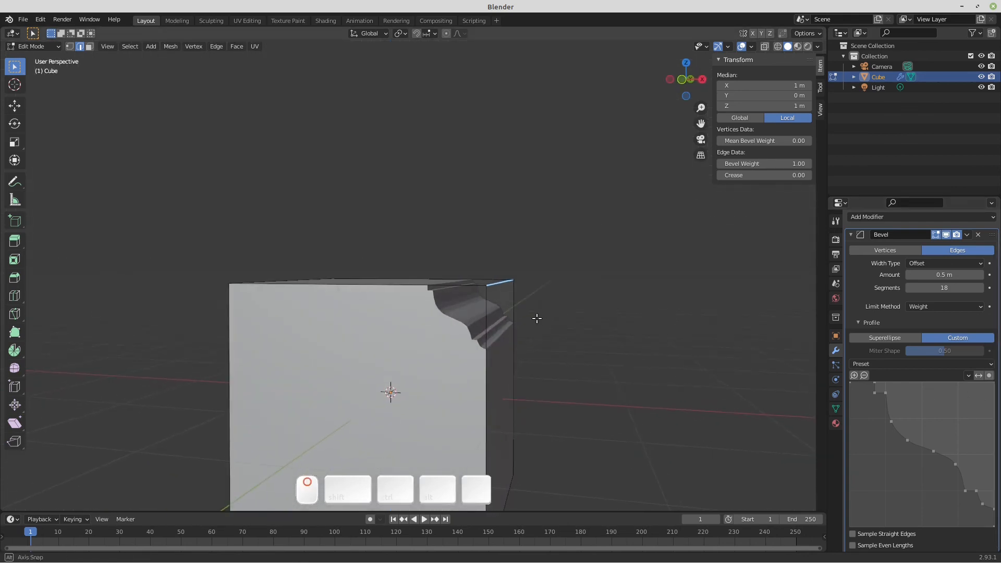
# Step: Try the Crown Molding and Steps presets on the bevel's custom profile
pyautogui.click(989, 365)
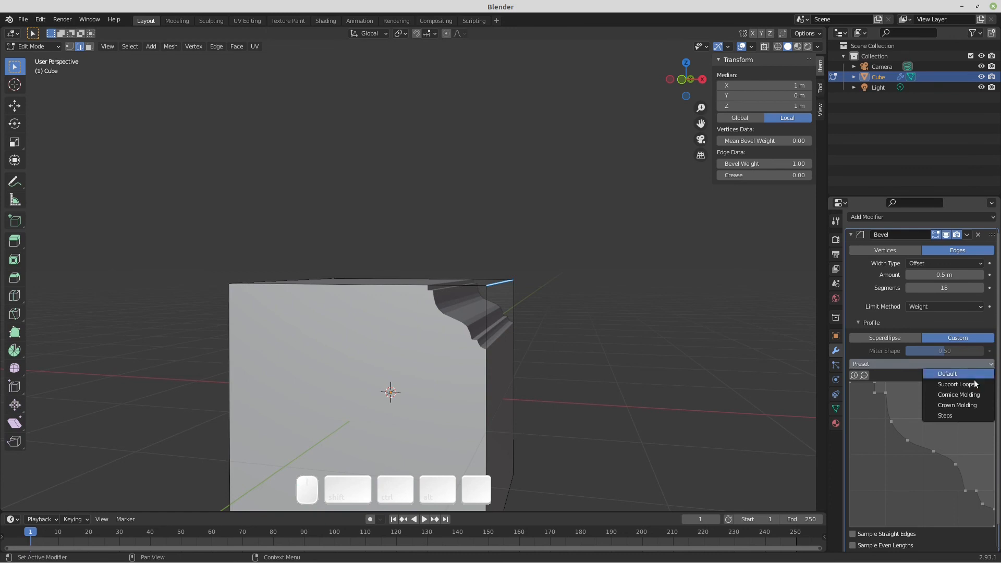
pyautogui.click(978, 407)
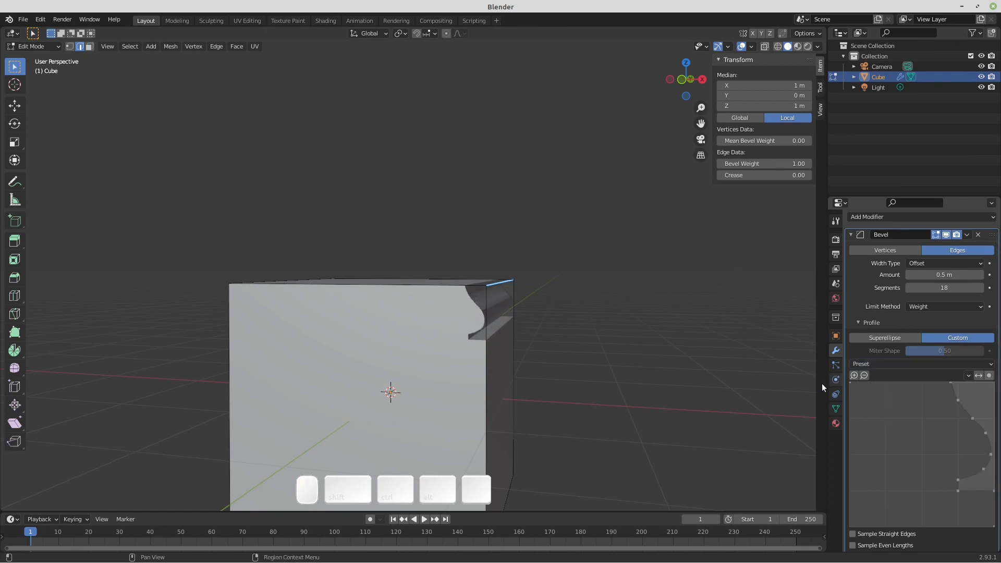
pyautogui.click(989, 364)
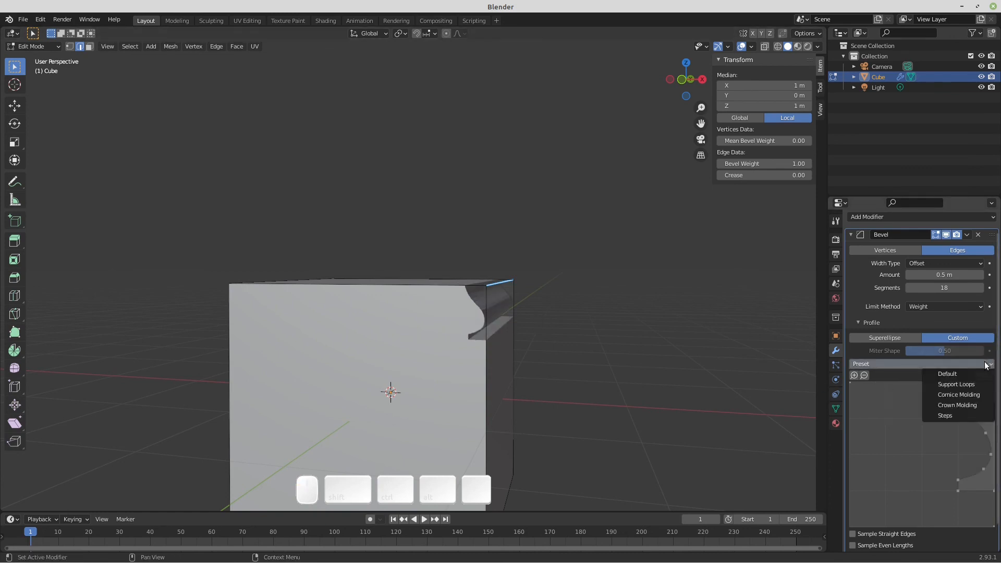
pyautogui.click(951, 416)
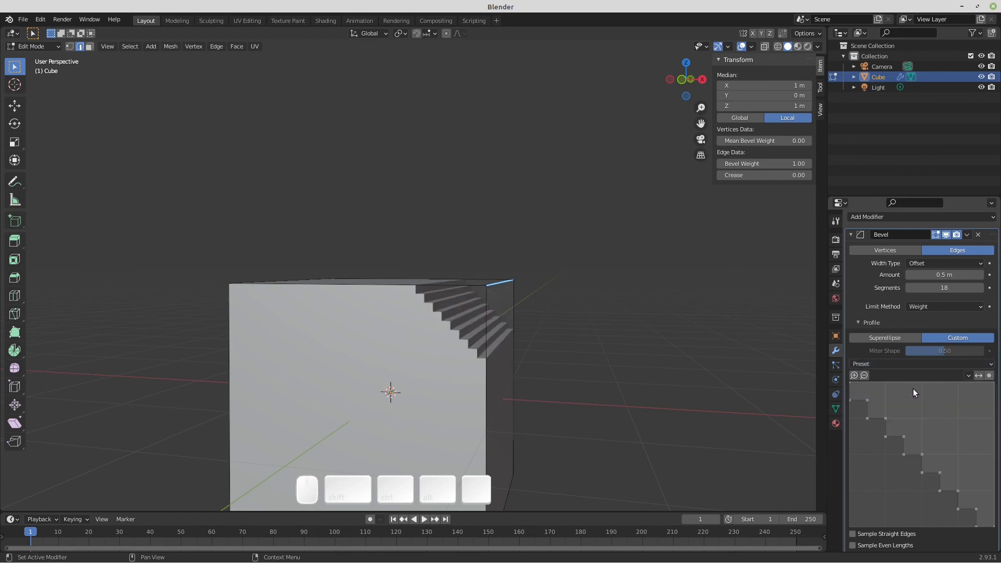
# Step: Apply the Default preset to the bevel's custom profile and inspect the beveled corner
pyautogui.click(938, 364)
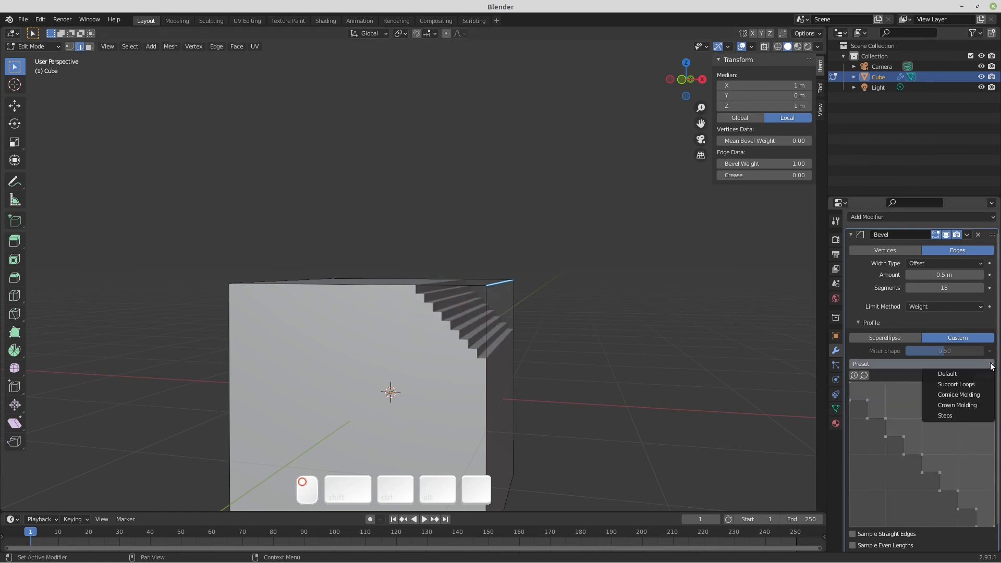
pyautogui.click(959, 375)
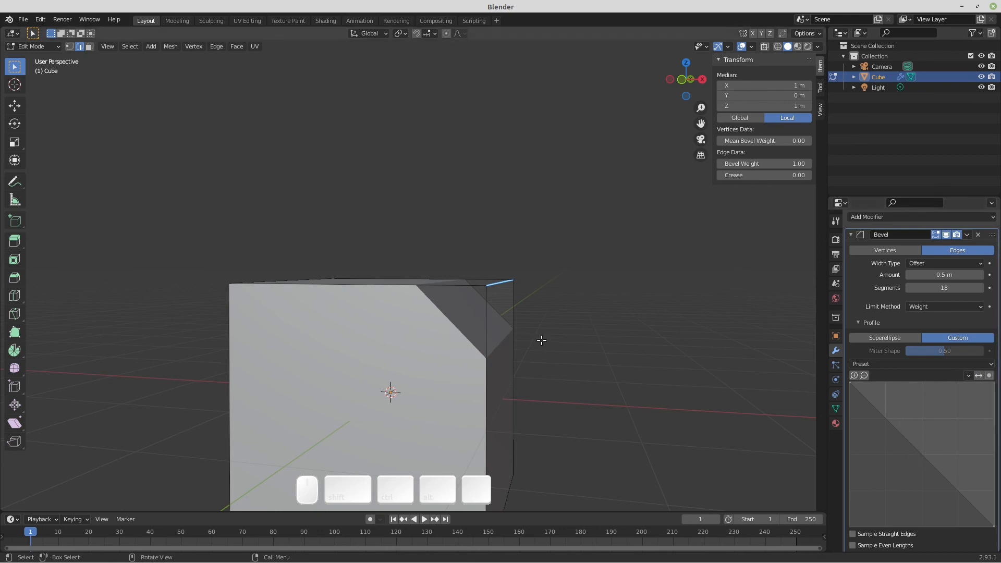
pyautogui.moveTo(504, 331); pyautogui.dragTo(520, 325, button='middle')
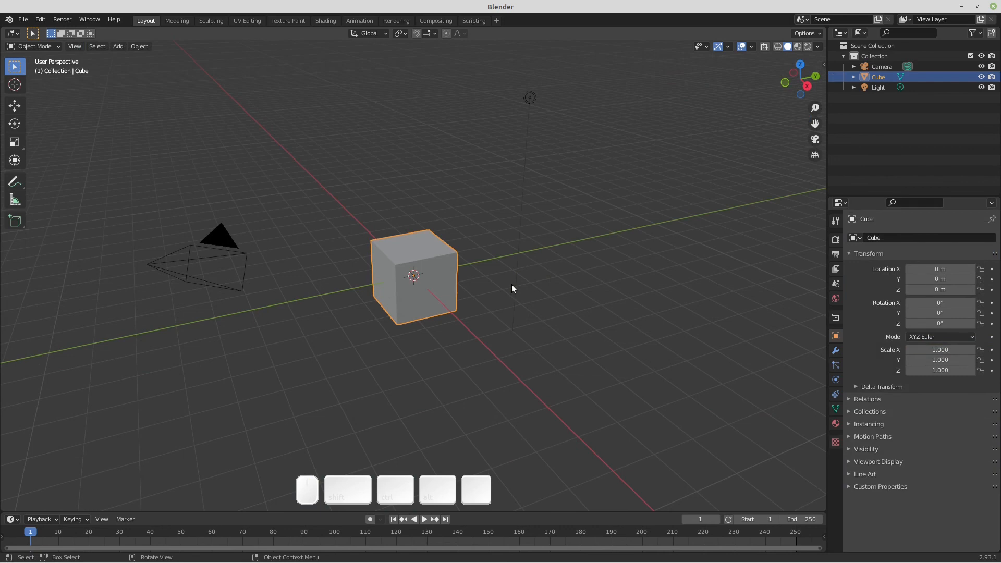
# Step: Add a Bevel modifier to the unmodified default cube and view the beveled edges up close
pyautogui.click(836, 350)
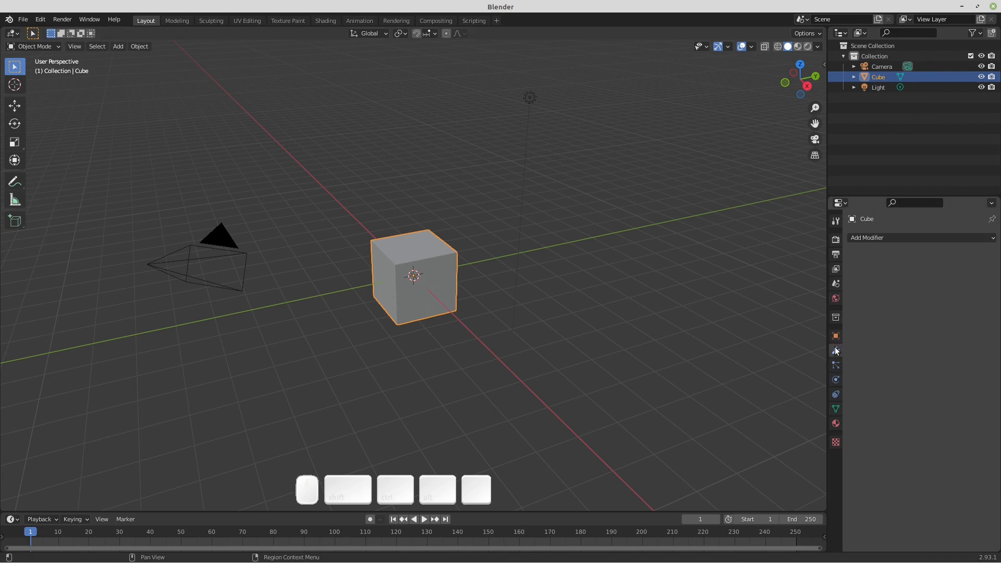
pyautogui.click(875, 238)
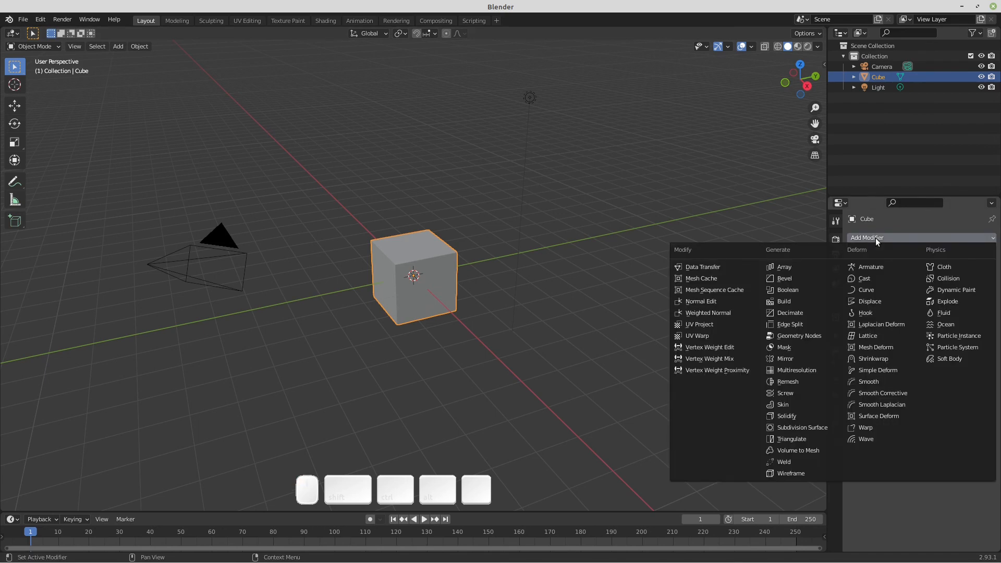
pyautogui.click(801, 279)
pyautogui.scroll(6, 401, 255)
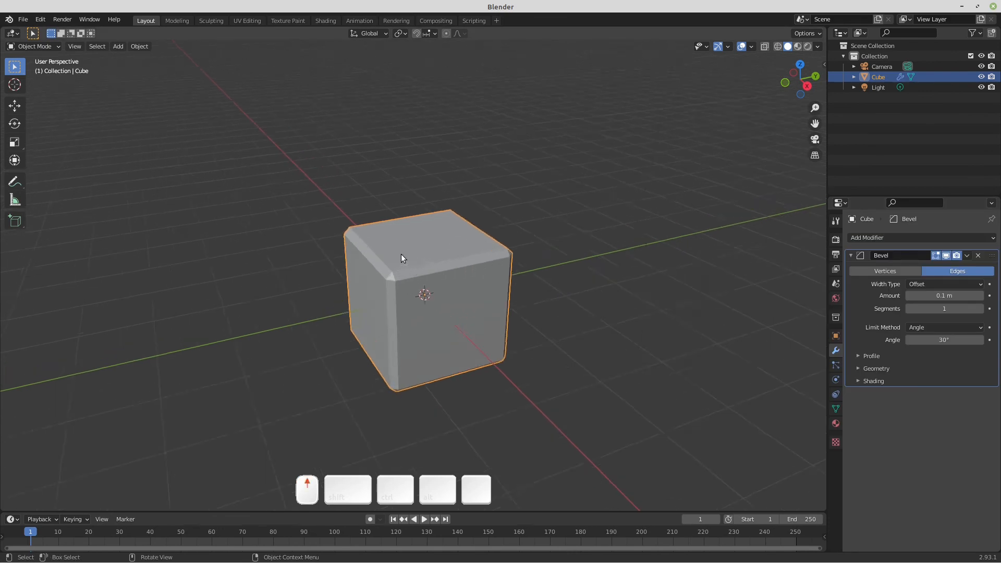
# Step: Switch the Bevel modifier to bevel the cube's vertices and set its amount to 0.3 m
pyautogui.click(880, 273)
pyautogui.click(933, 296)
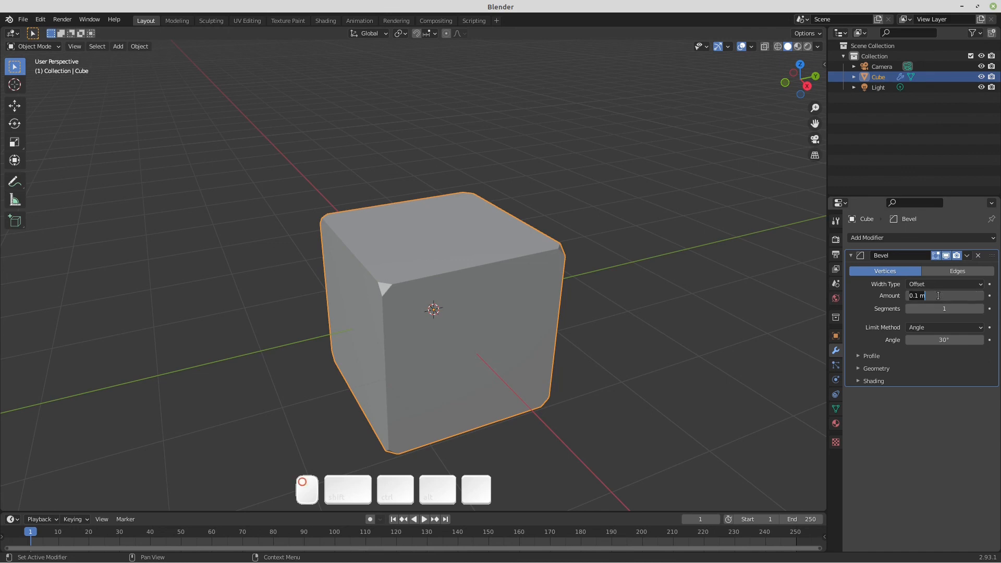
pyautogui.write('.3')
pyautogui.press('Return')
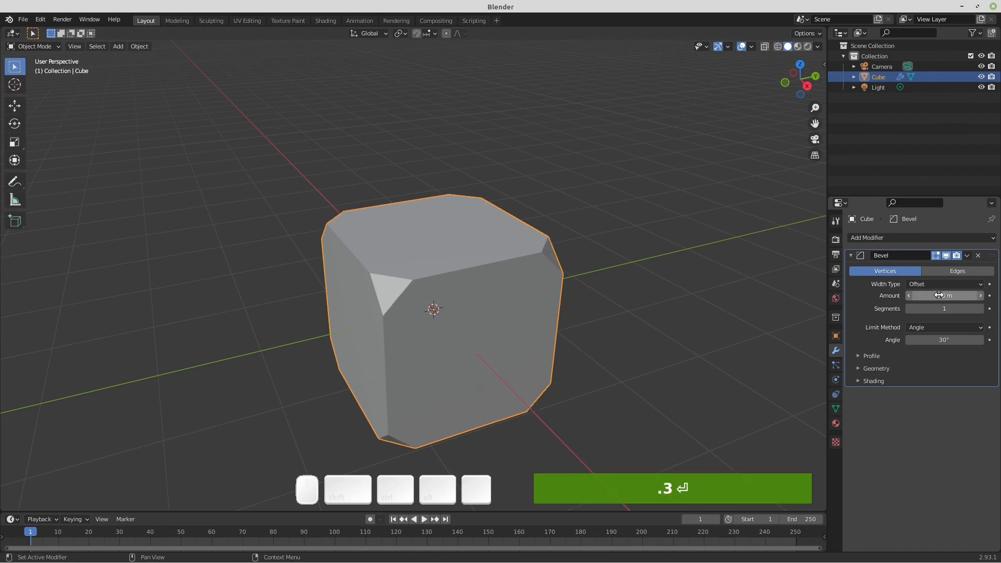
# Step: Increase the vertex bevel's segments to 5 to round the cube's corners
pyautogui.click(980, 311)
pyautogui.click(980, 311)
pyautogui.click(979, 311)
pyautogui.click(979, 311)
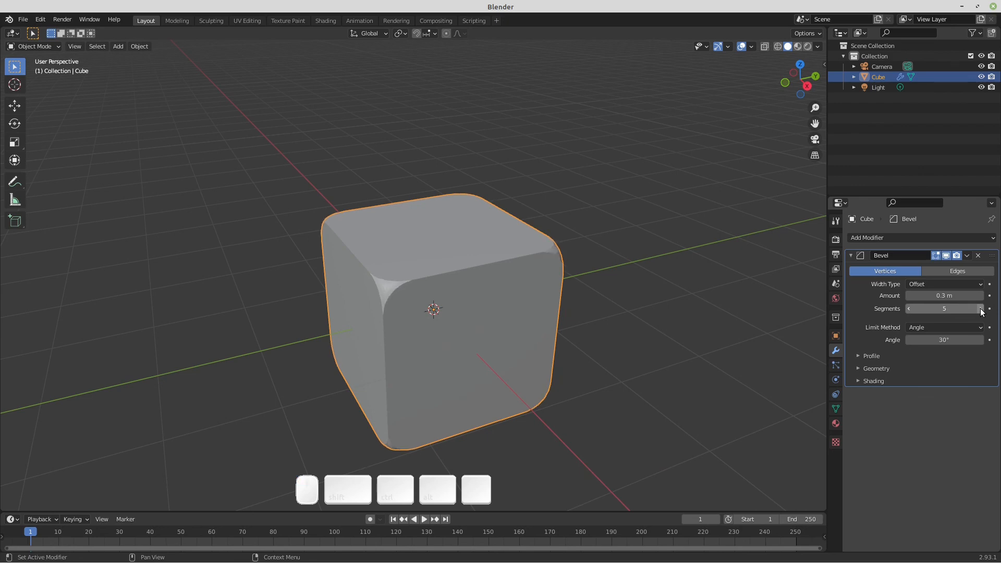
# Step: Enable the wireframe viewport display for the cube and return to its Bevel modifier settings
pyautogui.click(836, 336)
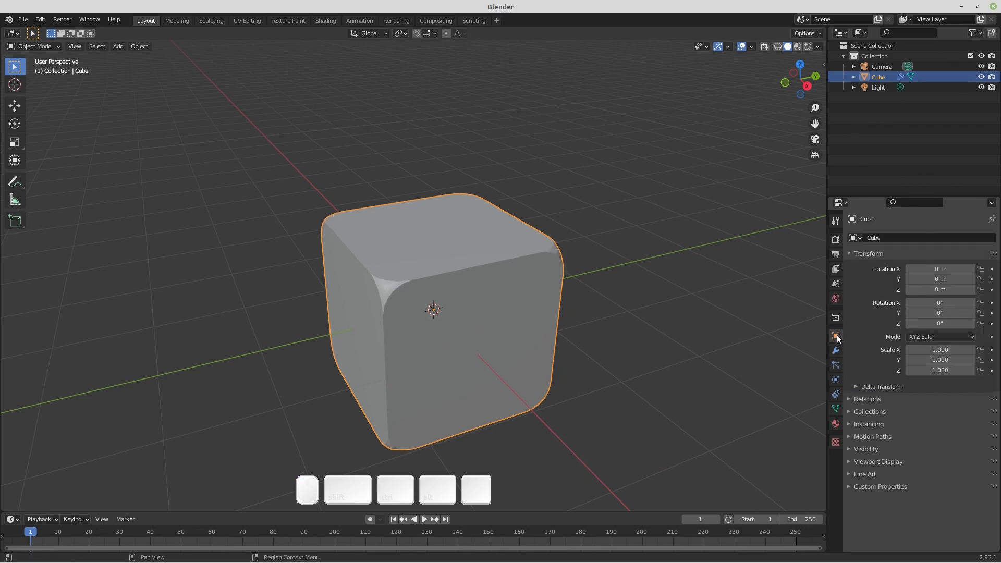
pyautogui.click(866, 462)
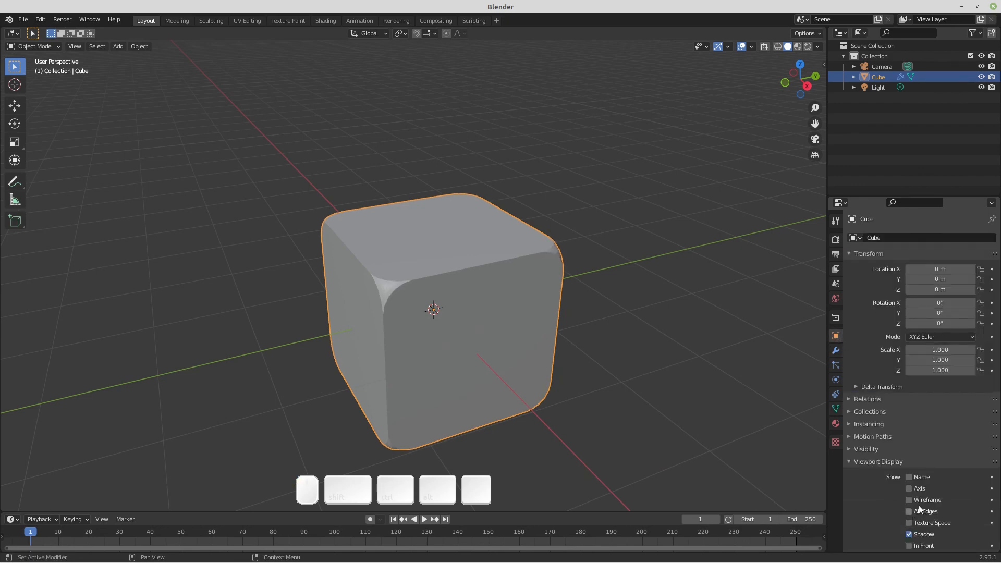
pyautogui.click(918, 501)
pyautogui.click(884, 462)
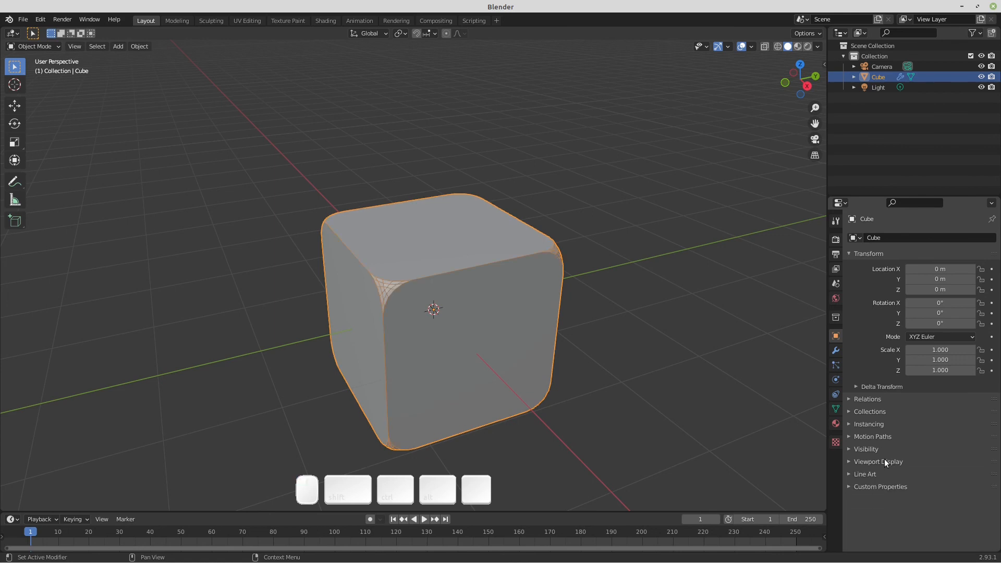
pyautogui.click(836, 351)
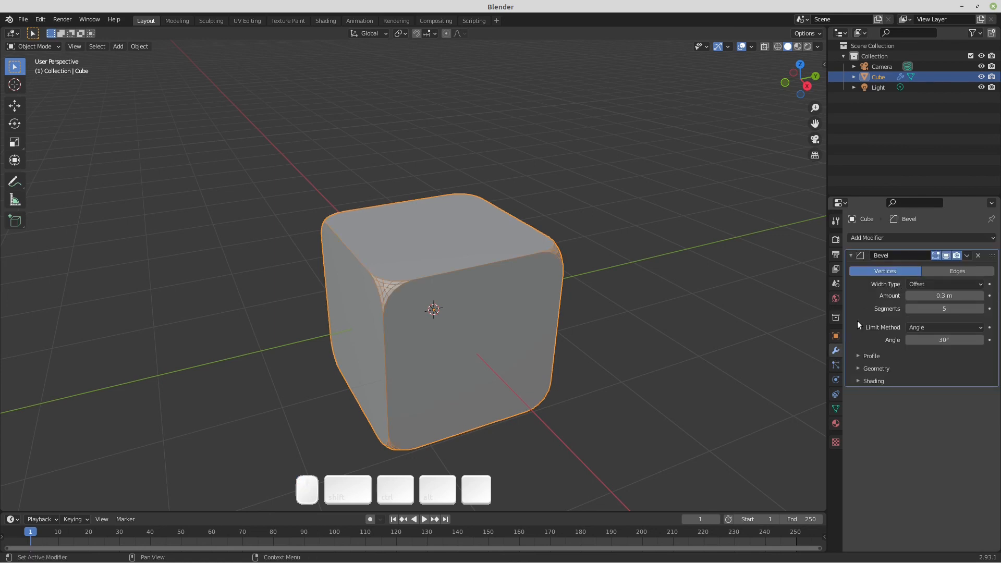
# Step: Review the bevel's width types, and try the Weight limit method before restoring Angle
pyautogui.click(921, 286)
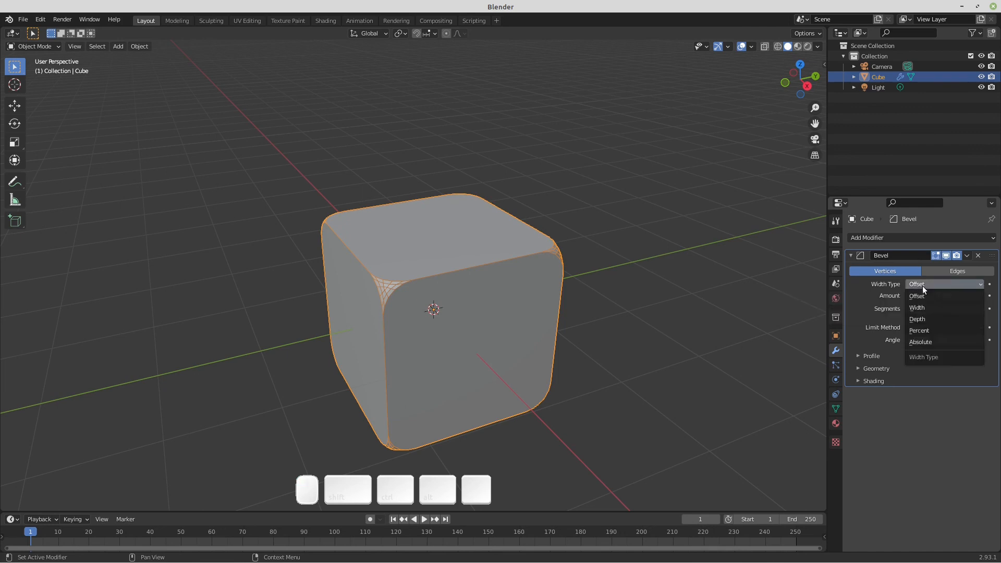
pyautogui.click(921, 286)
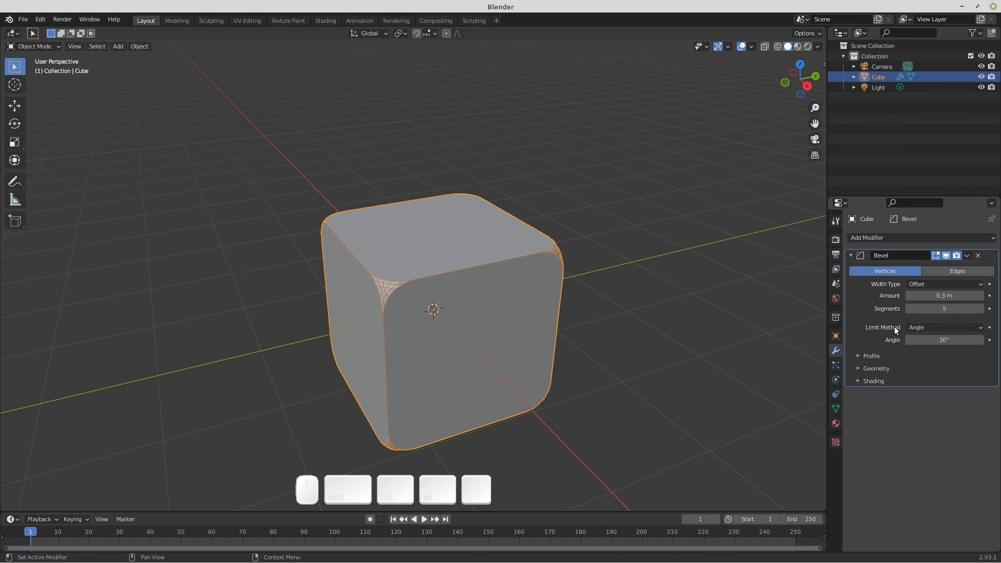
pyautogui.click(919, 327)
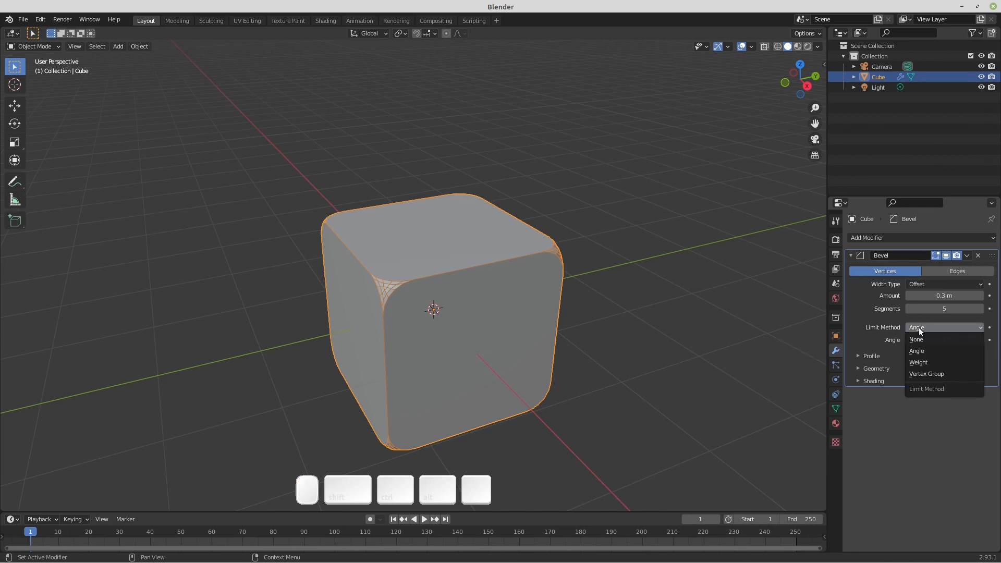
pyautogui.click(917, 362)
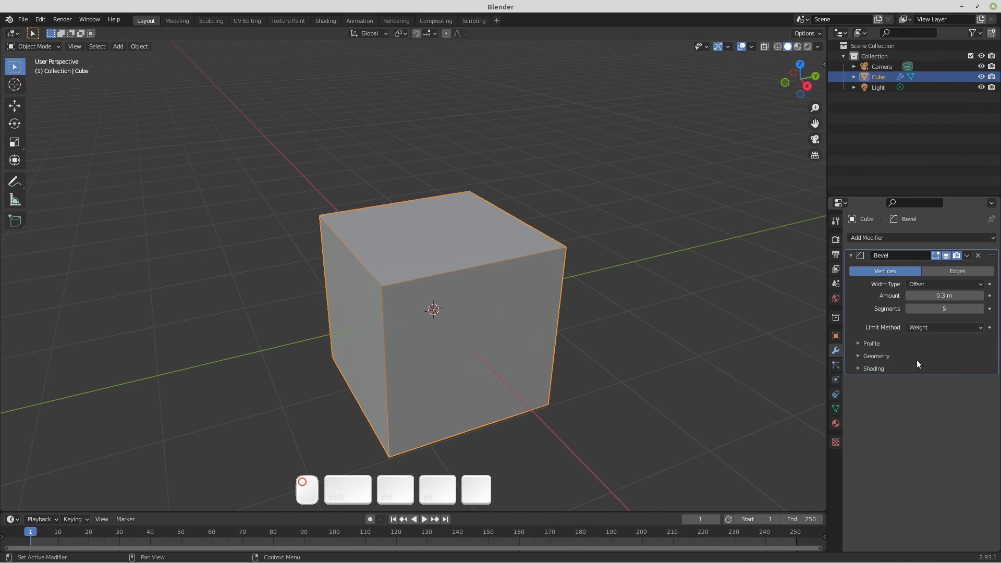
pyautogui.click(921, 326)
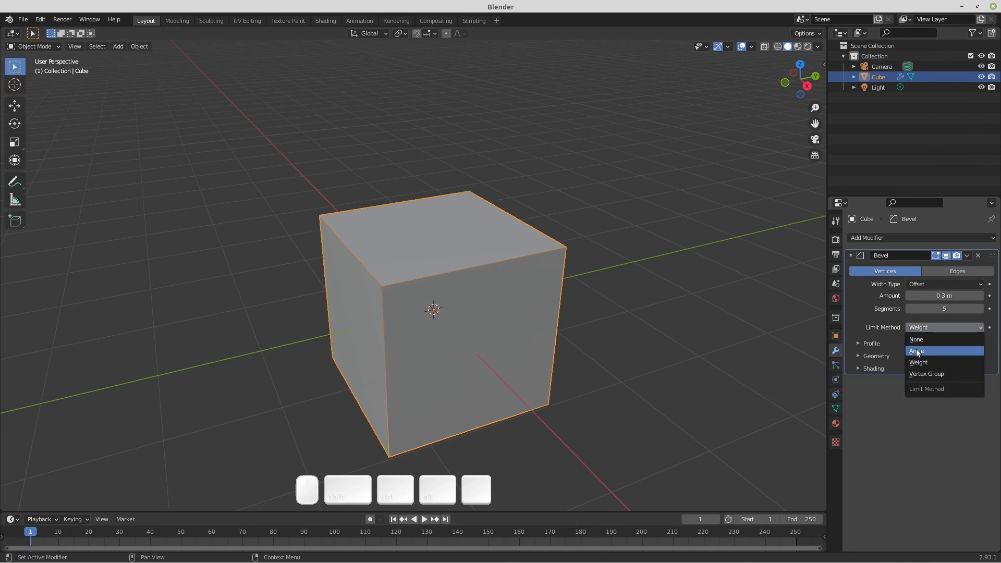
pyautogui.click(917, 351)
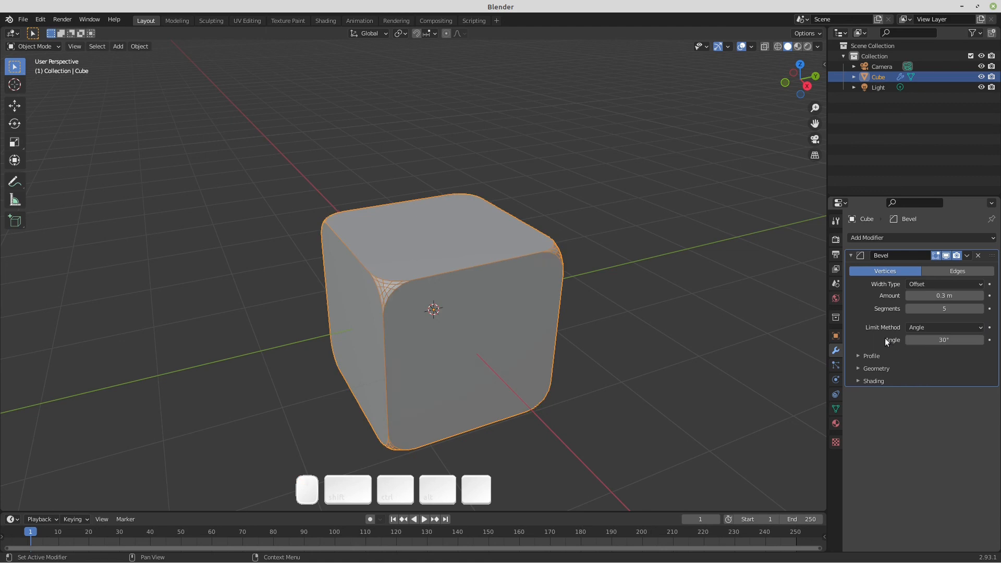
# Step: Try a superellipse profile shape of 1.00 on the corners in front view, and restore the shape to 0.5
pyautogui.click(863, 355)
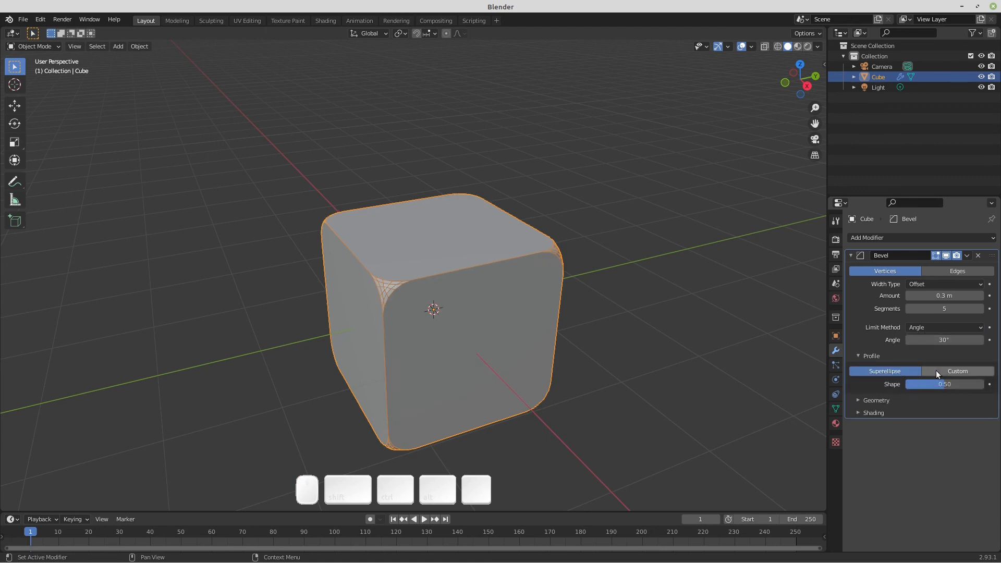
pyautogui.moveTo(942, 384); pyautogui.dragTo(983, 385)
pyautogui.press('1')
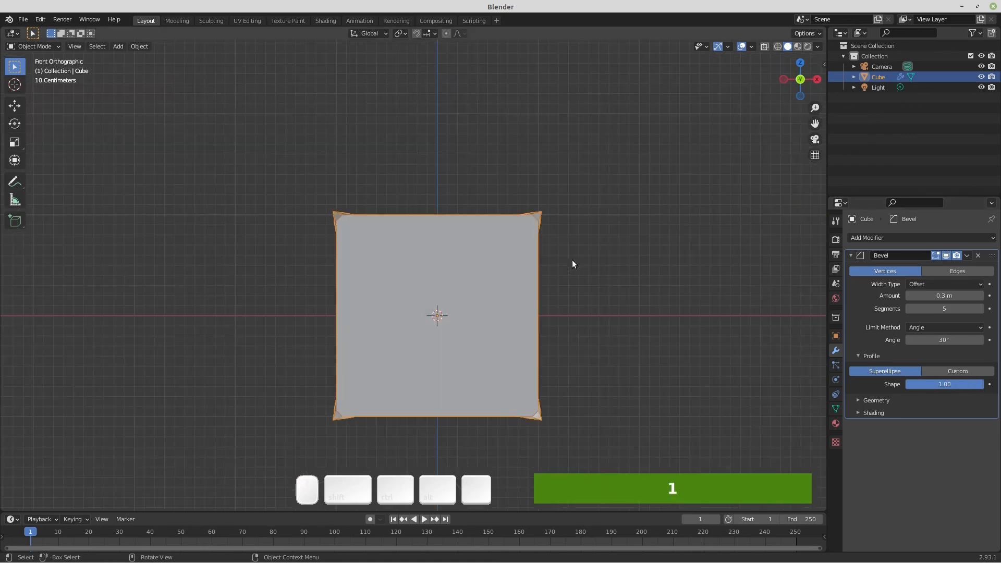
pyautogui.scroll(4, 536, 221)
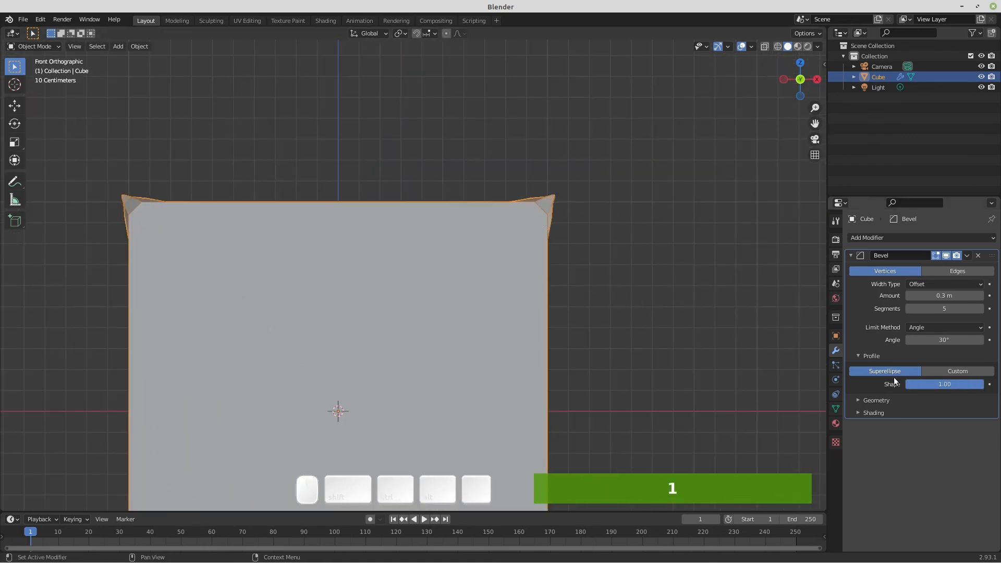
pyautogui.click(941, 382)
pyautogui.write('.5')
pyautogui.press('Return')
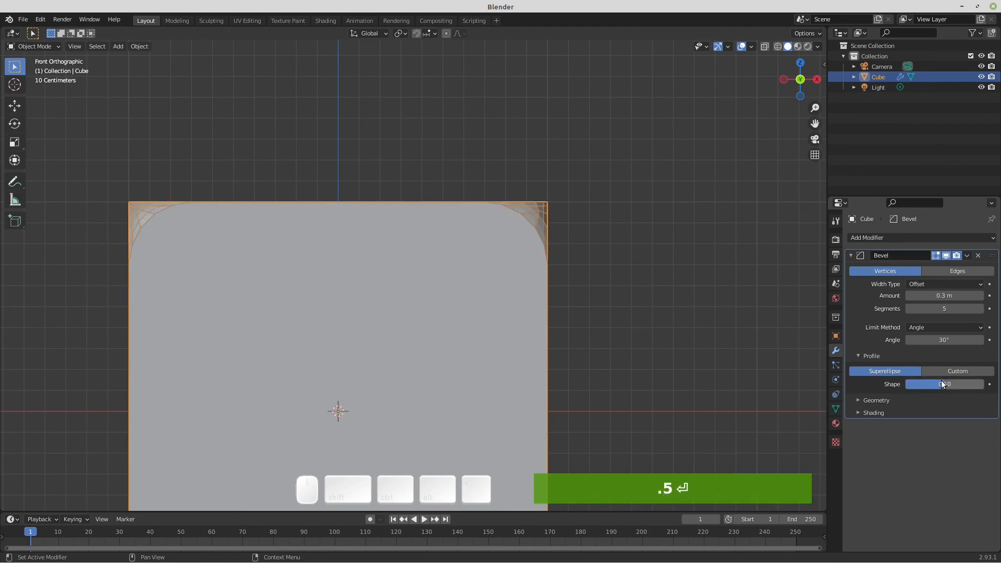
# Step: Try a custom profile with a bent curve on the vertex bevel, and switch the profile back to Superellipse
pyautogui.click(949, 369)
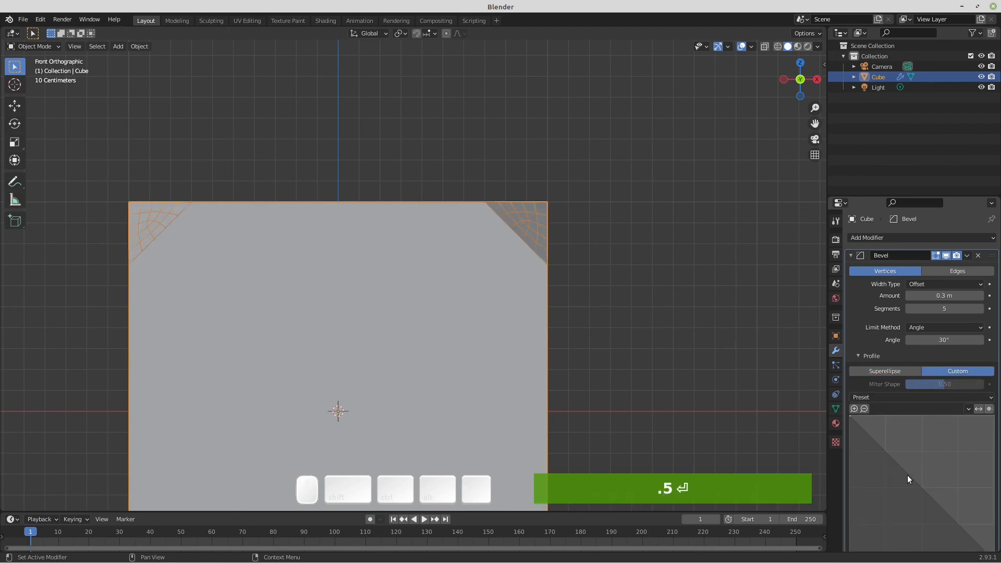
pyautogui.moveTo(907, 478); pyautogui.dragTo(871, 504)
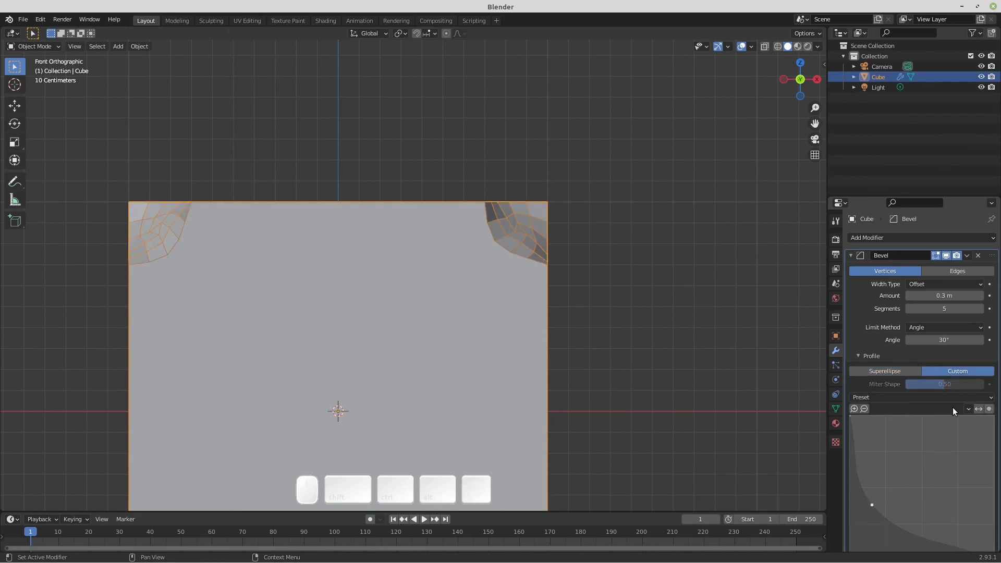
pyautogui.click(902, 373)
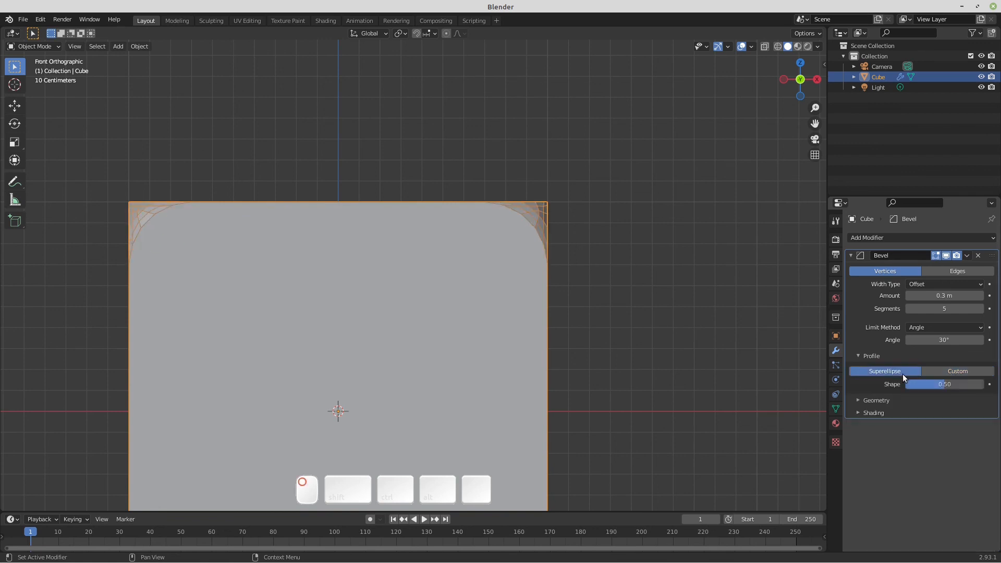
pyautogui.click(868, 356)
# Step: Examine the vertex bevel's Geometry and Shading options and view the rounded corners in perspective
pyautogui.click(870, 367)
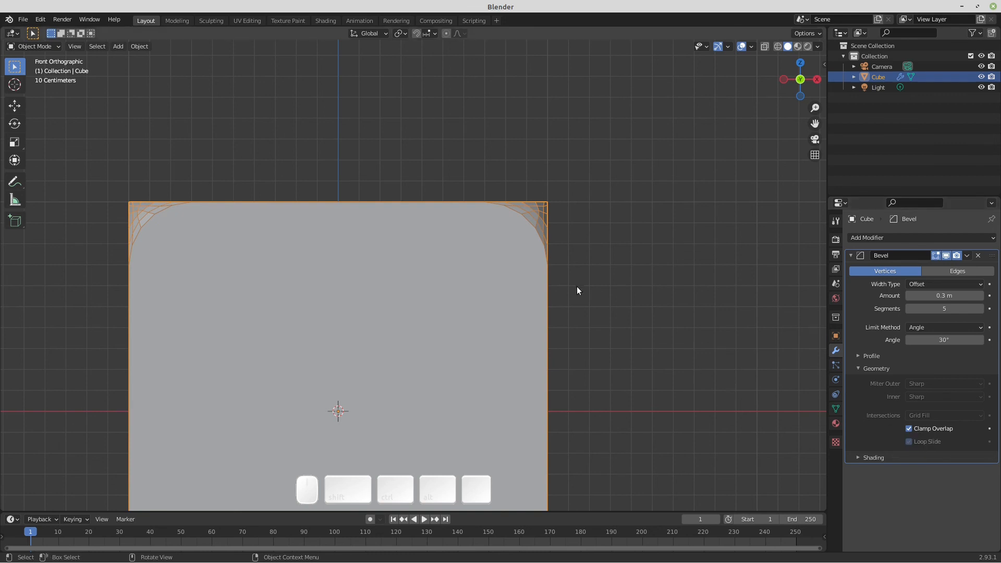
pyautogui.moveTo(576, 286); pyautogui.dragTo(443, 333, button='middle')
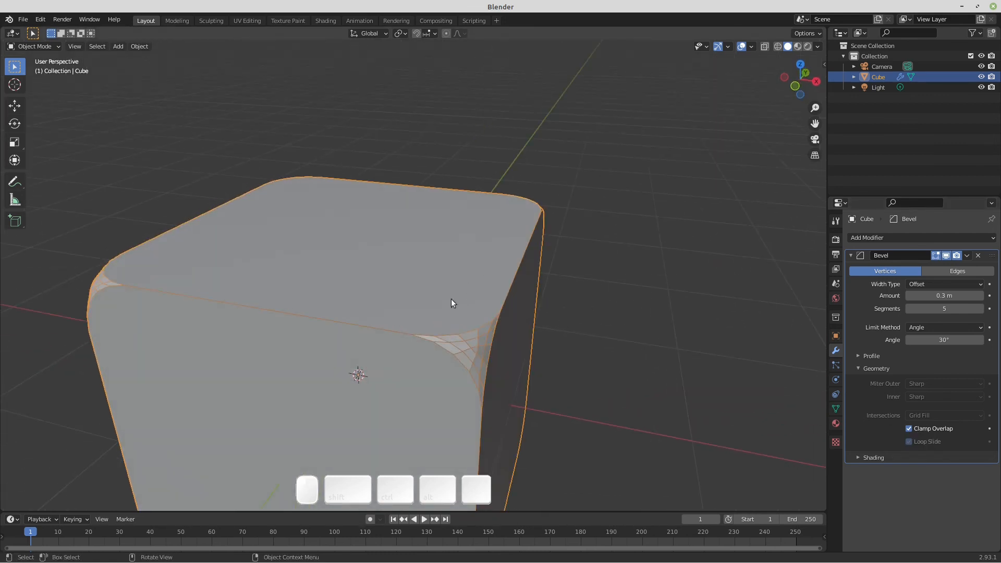
pyautogui.click(881, 368)
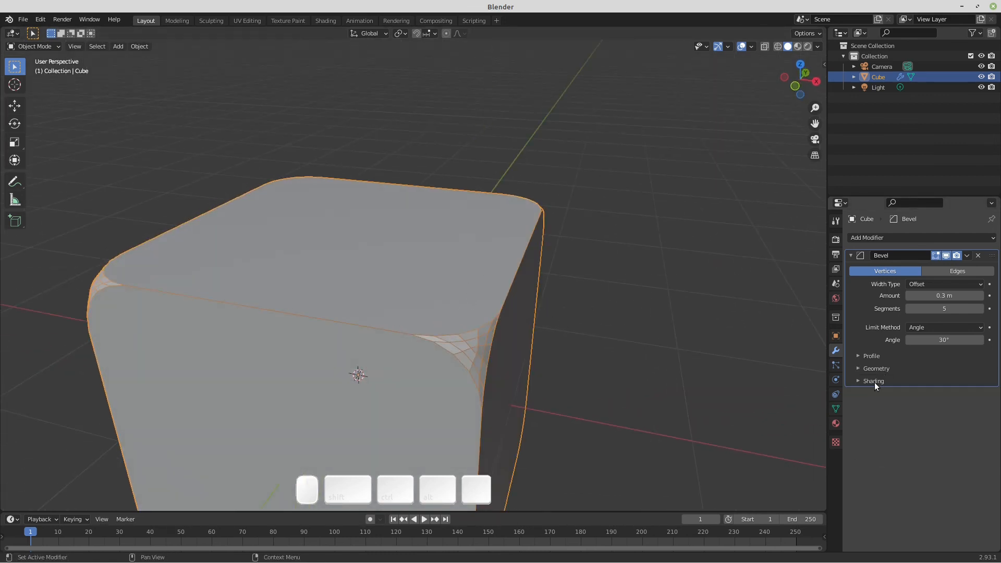
pyautogui.click(874, 381)
pyautogui.click(874, 382)
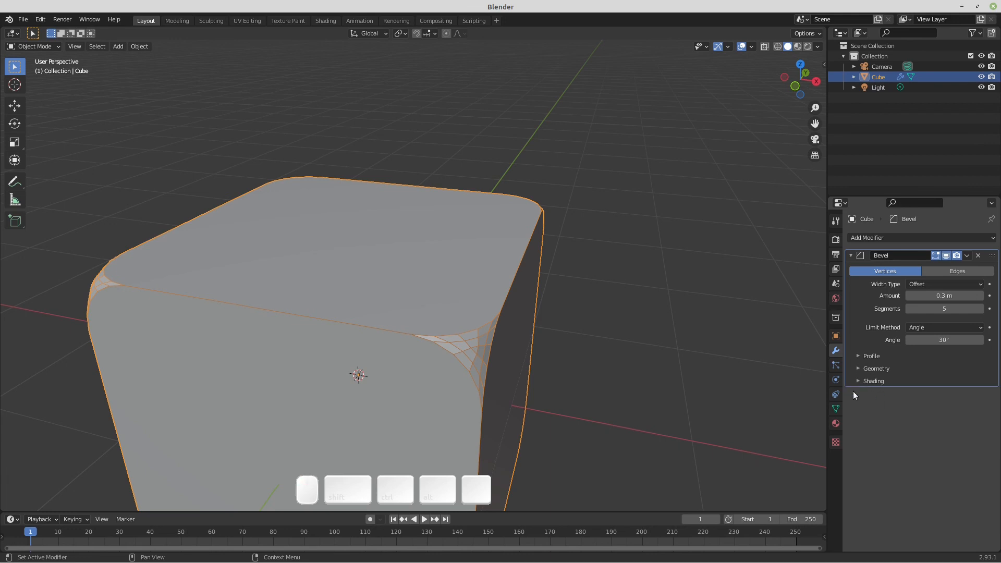